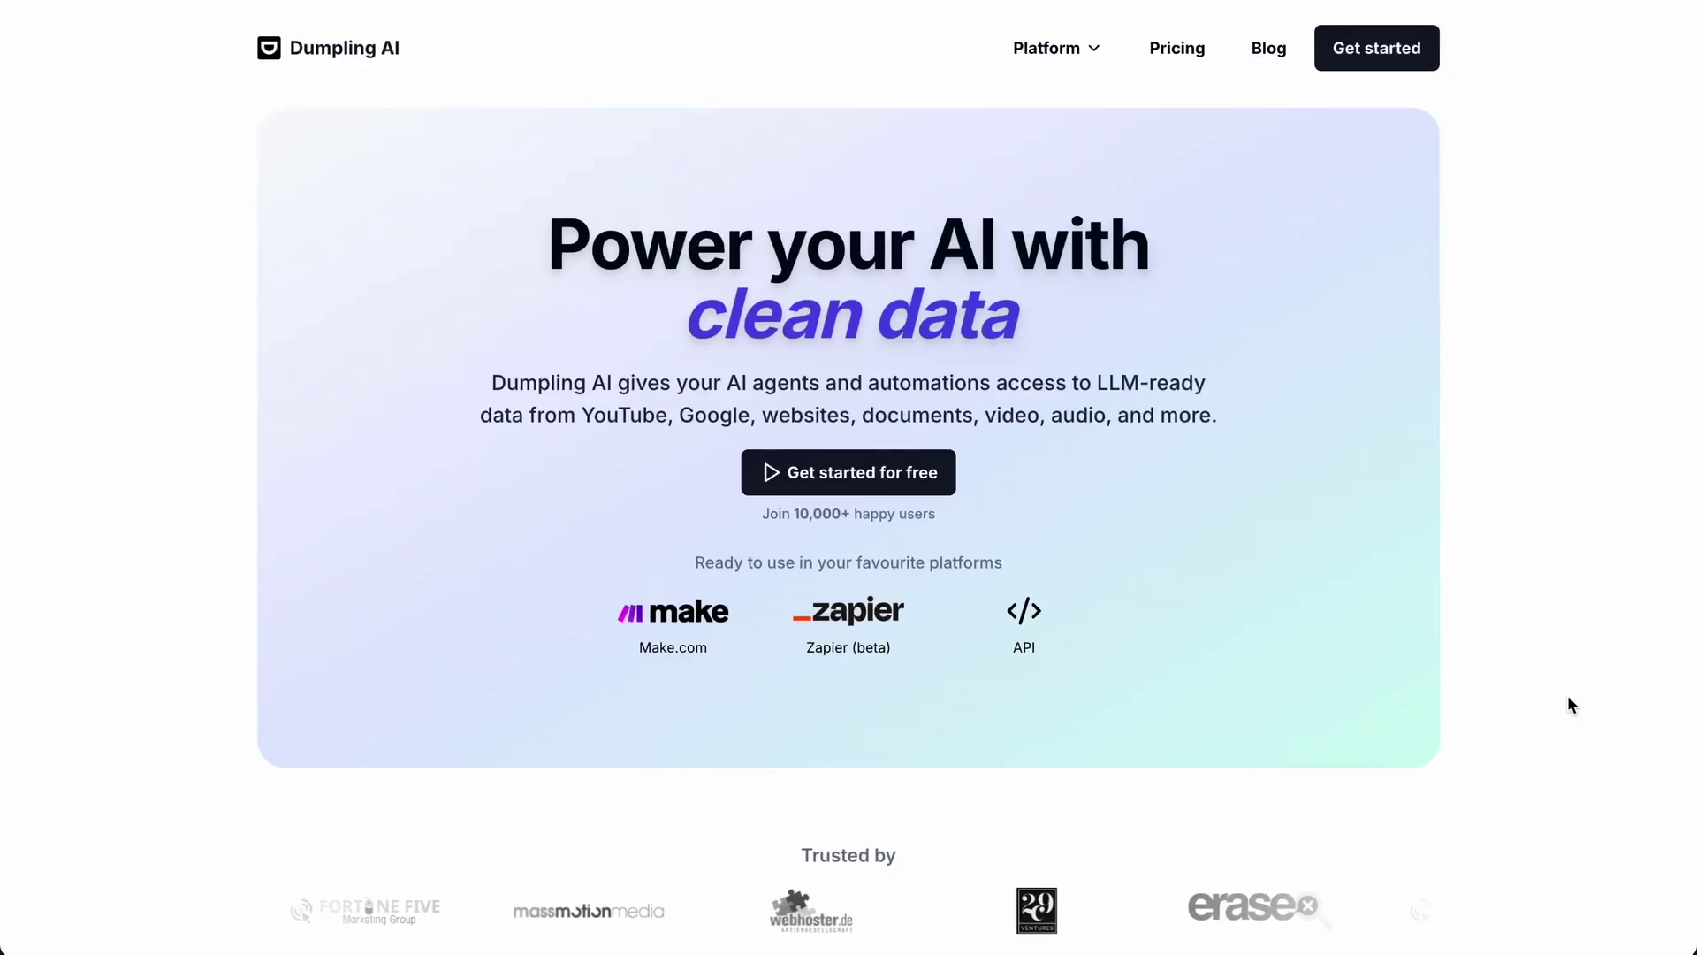
Browse the API Keys, Usage history and Project Settings pages.
scroll(1568, 695, down, 5)
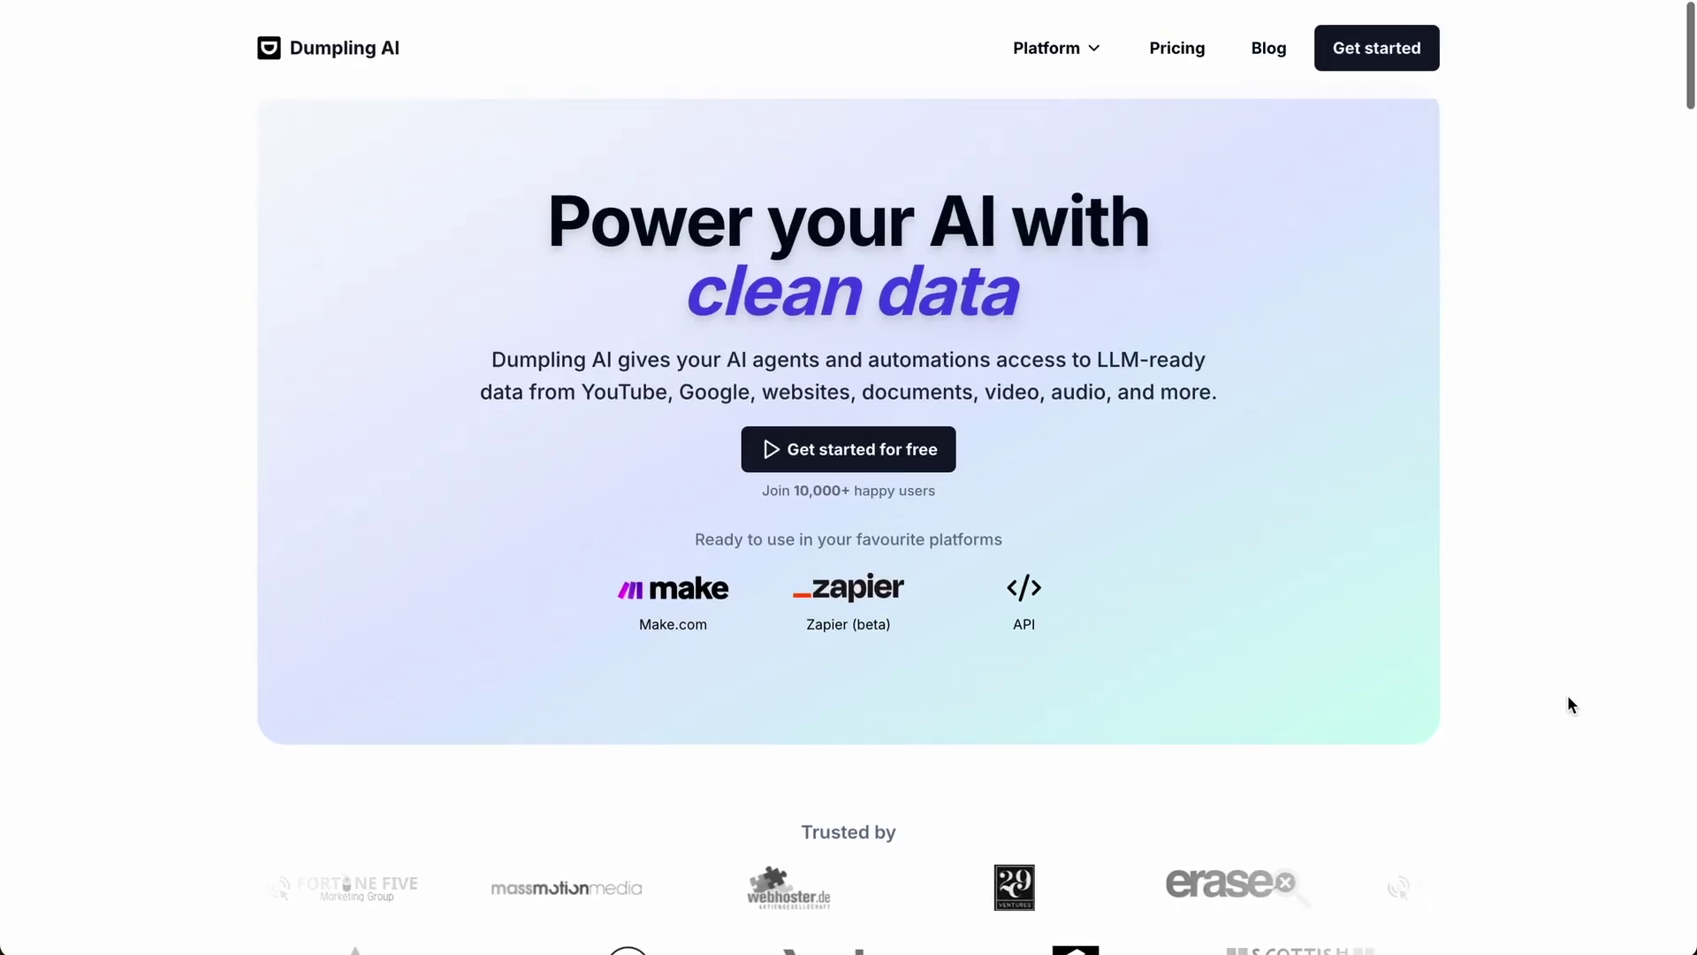
scroll(1569, 697, down, 12)
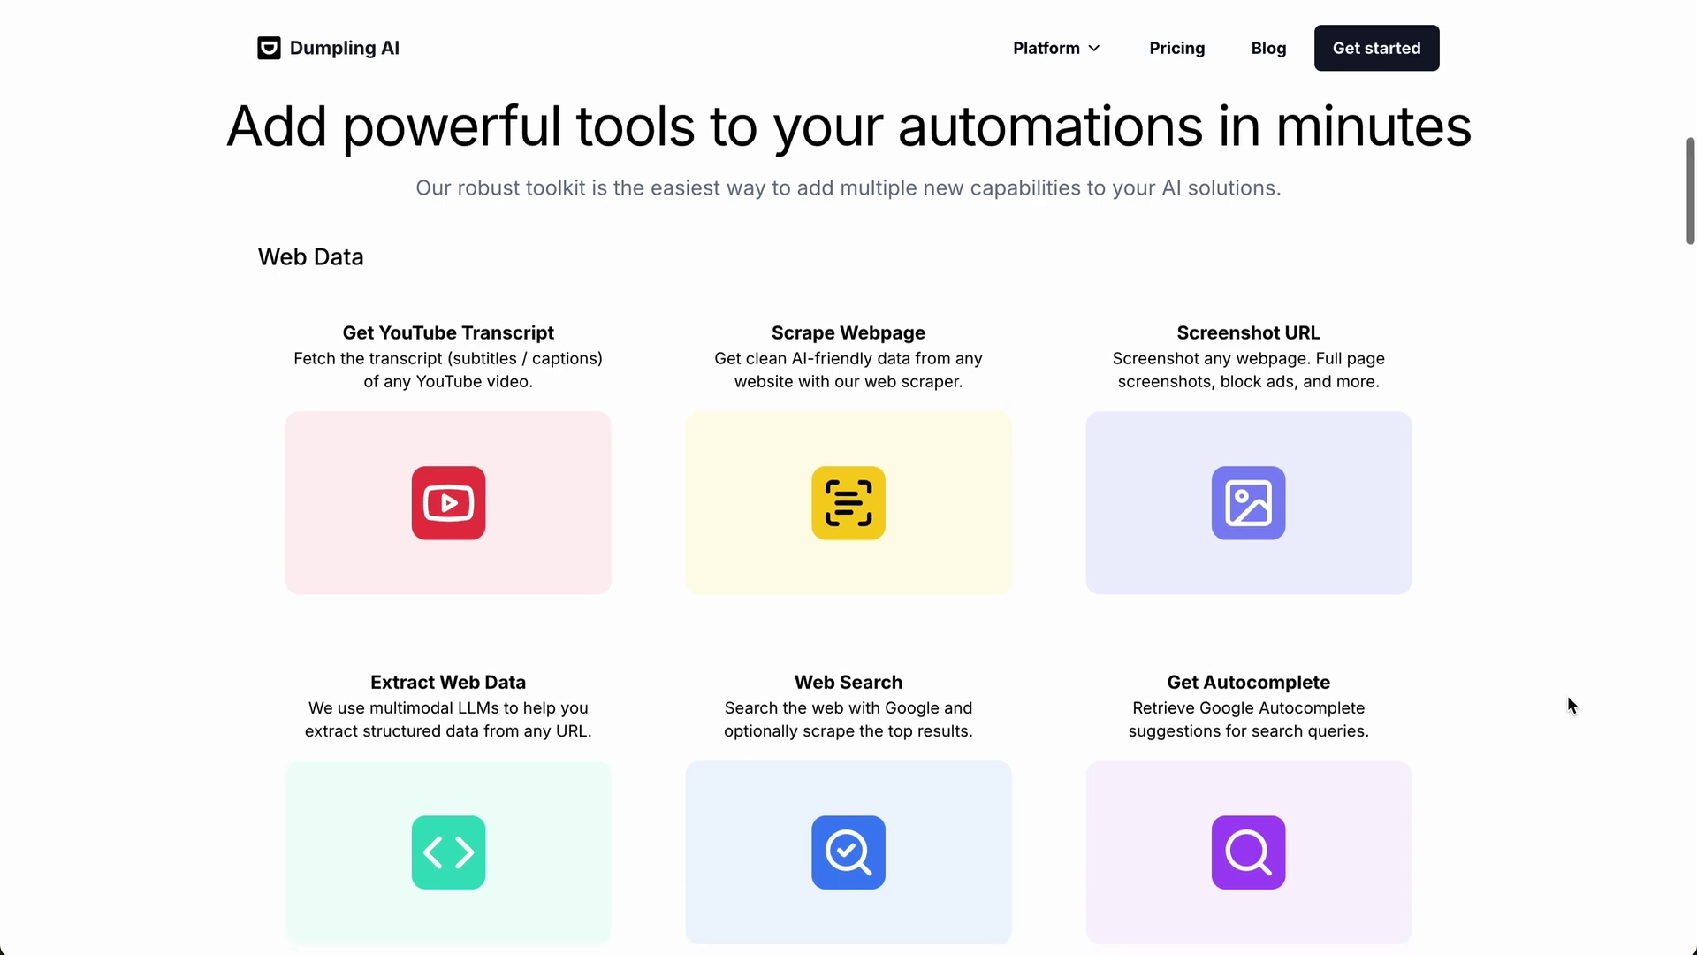
scroll(1568, 697, down, 2)
scroll(1567, 696, down, 3)
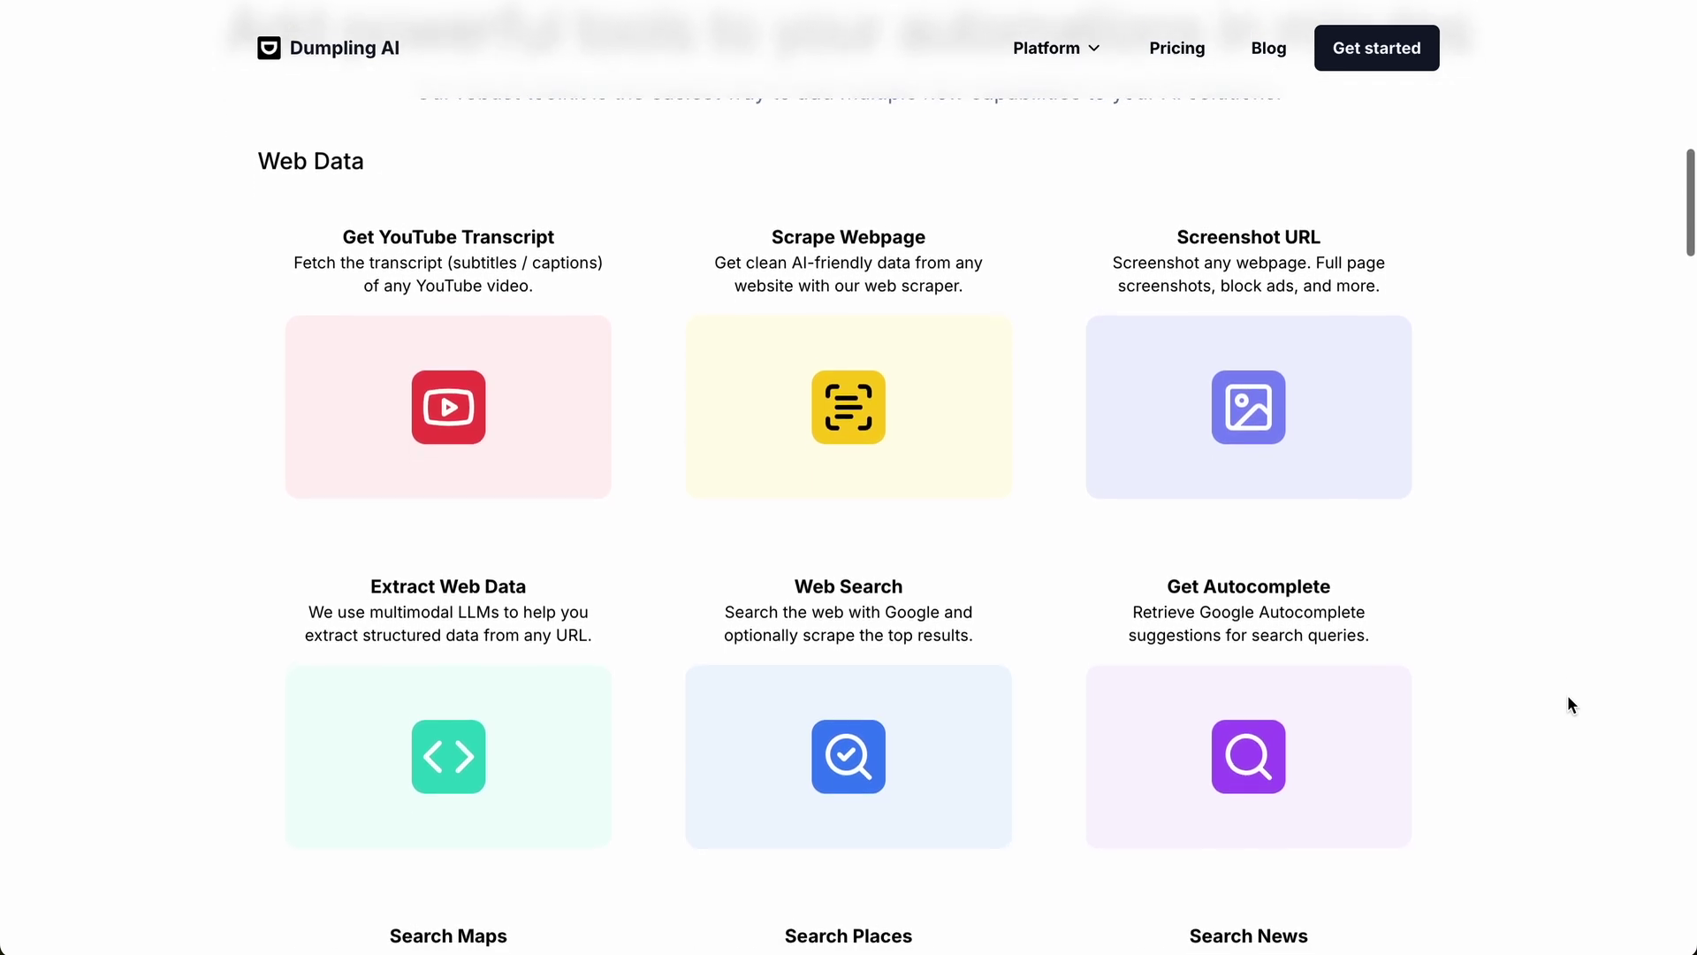
scroll(1568, 697, down, 5)
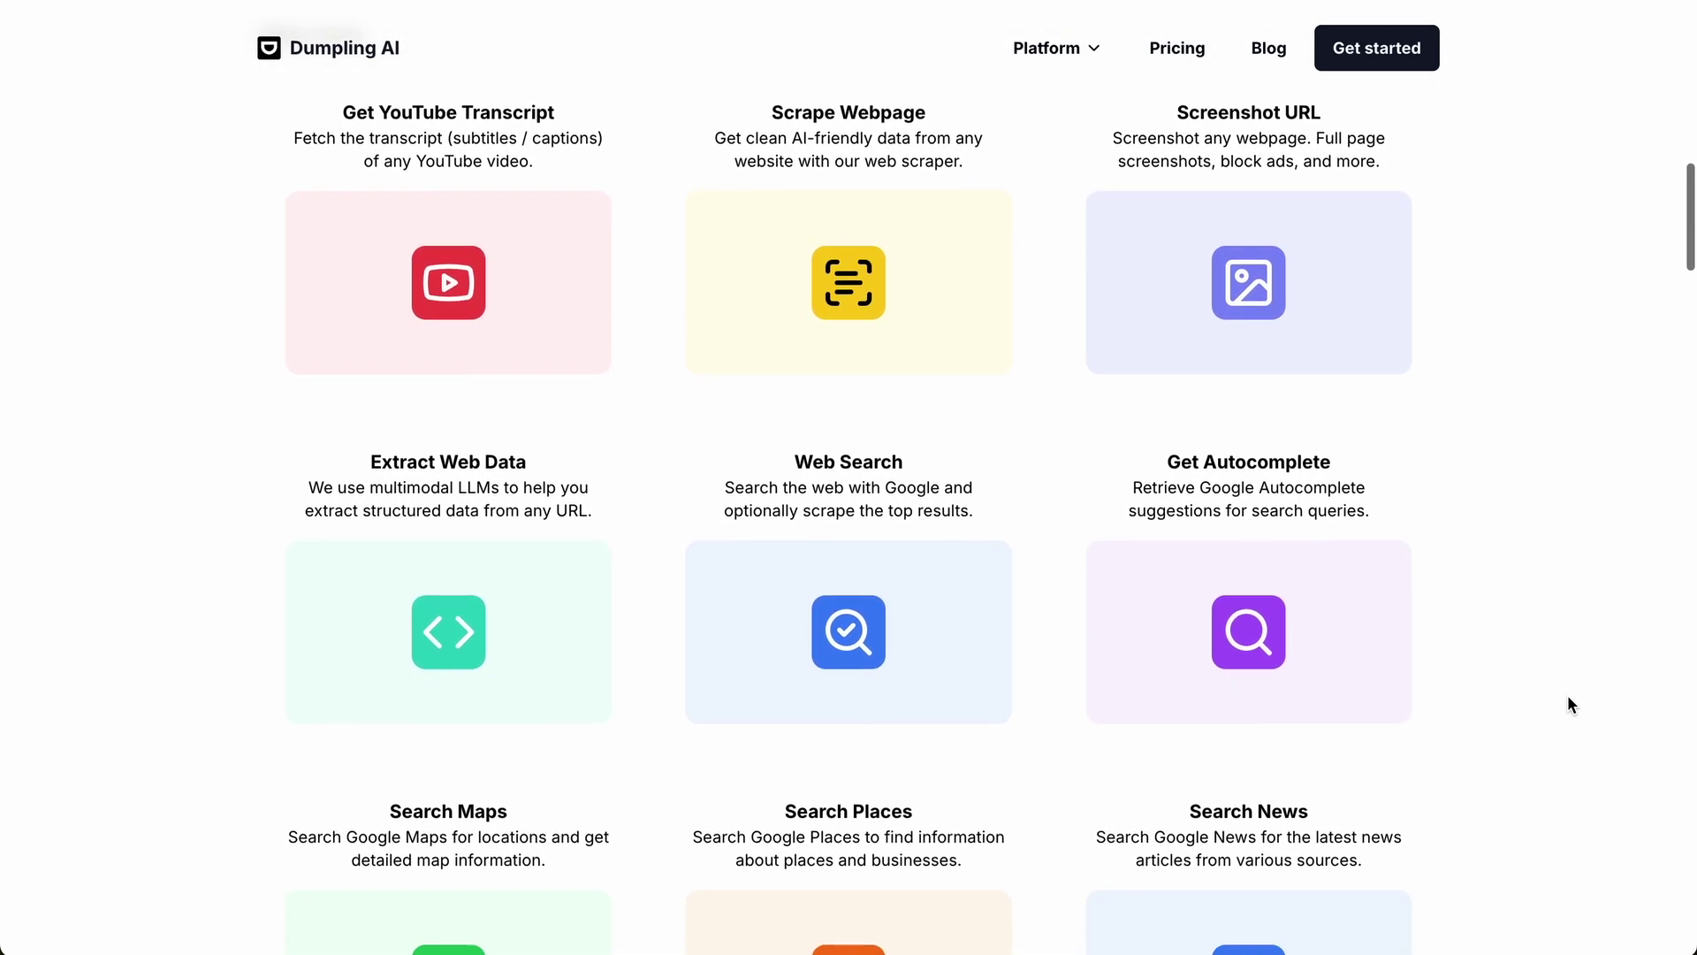
scroll(1568, 704, down, 2)
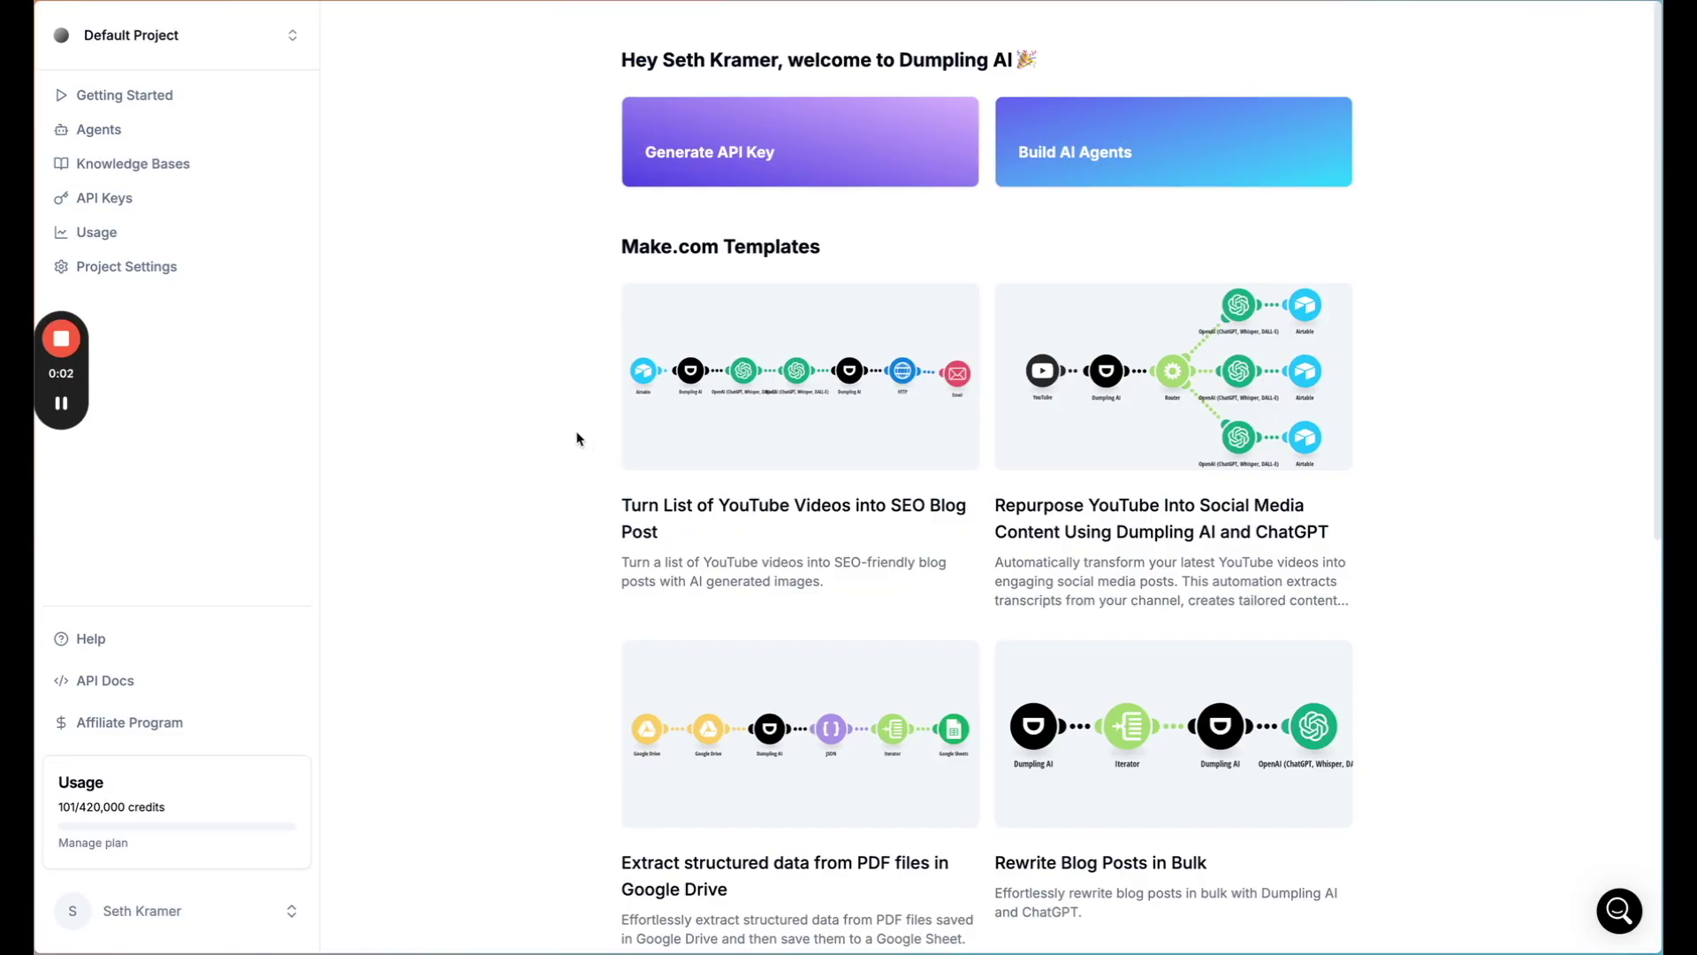
drag(40, 365, 1554, 329)
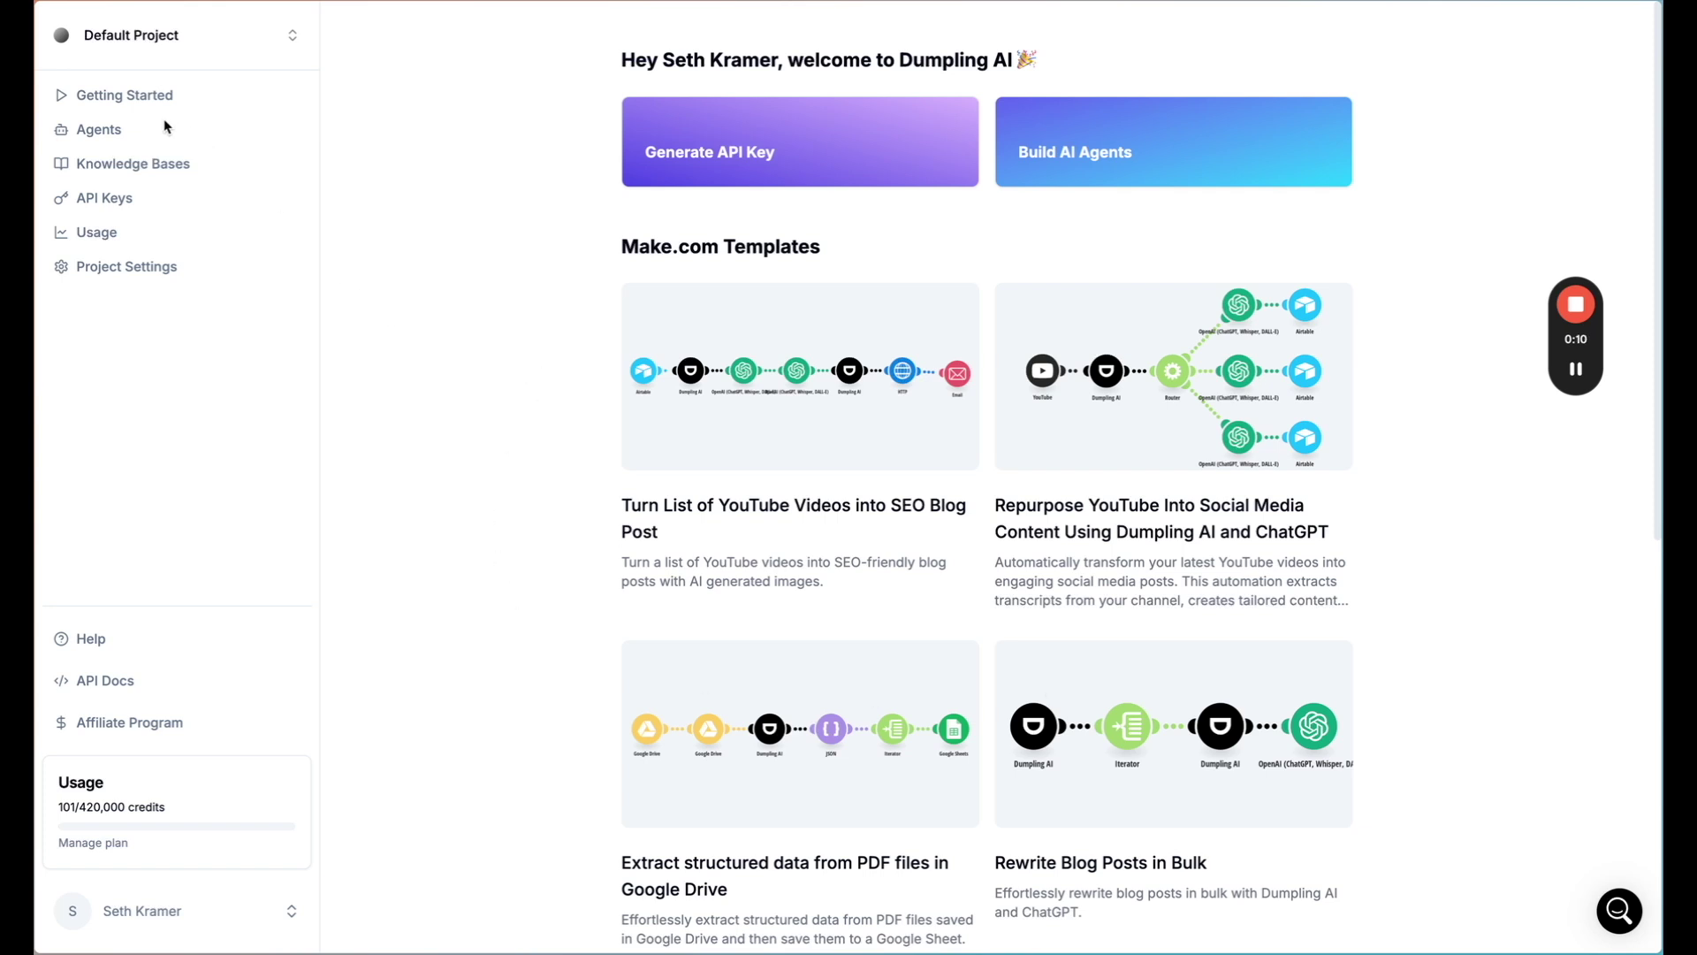
click(113, 209)
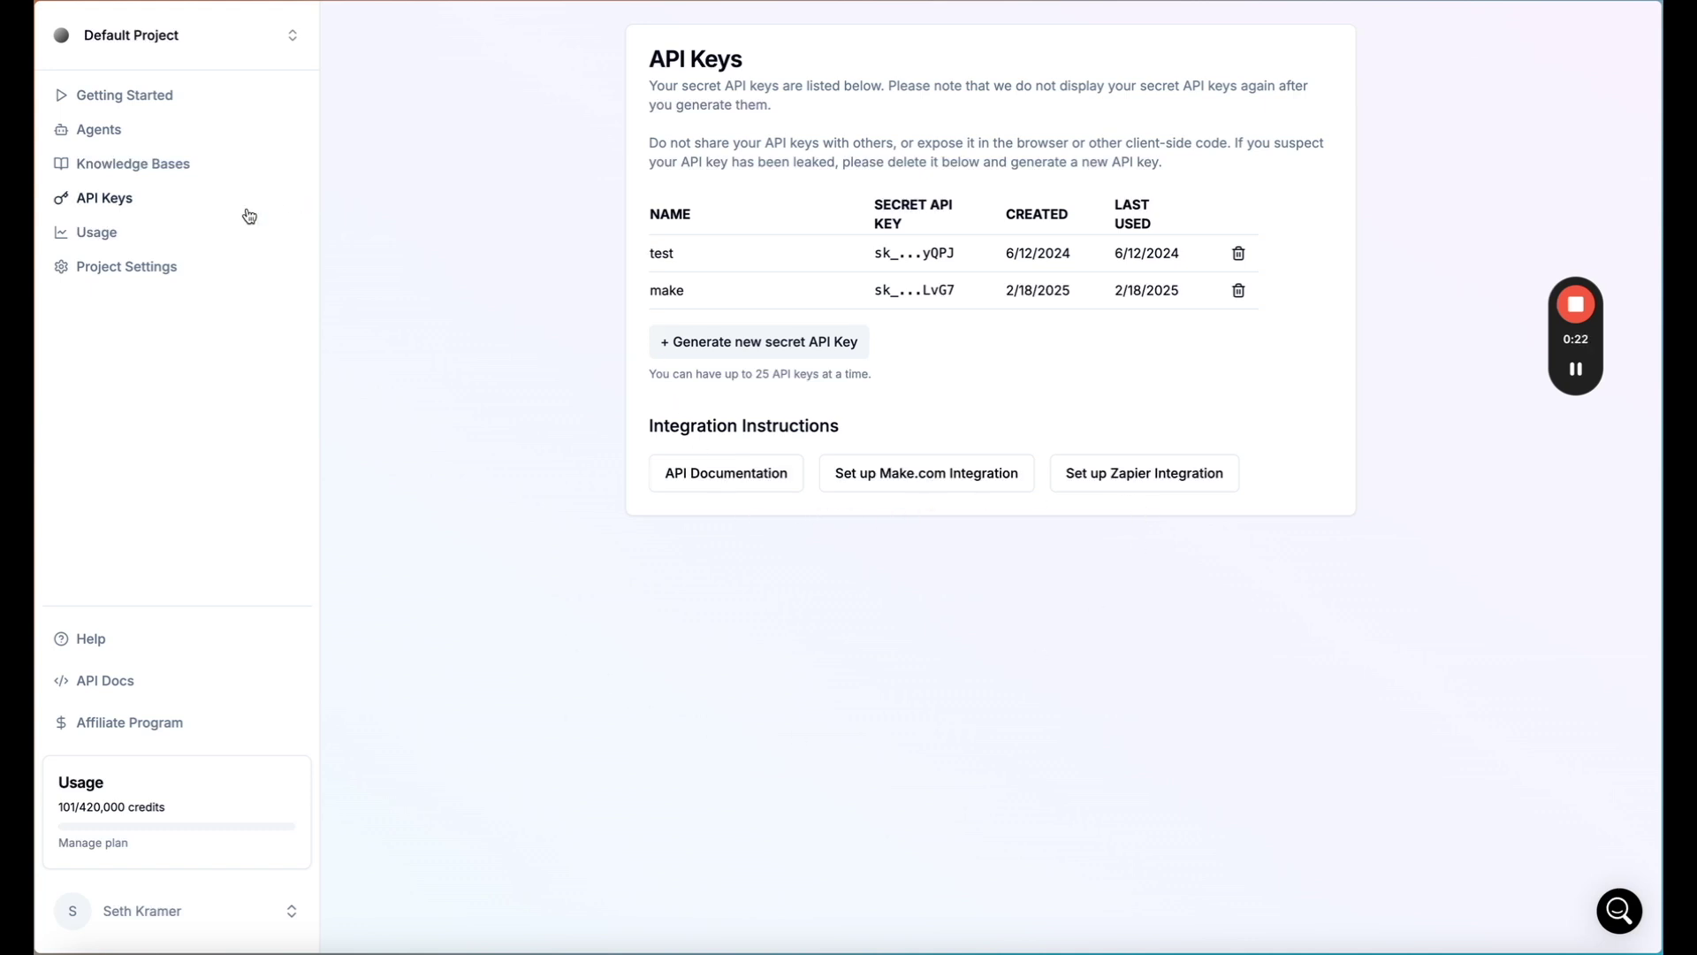
click(79, 243)
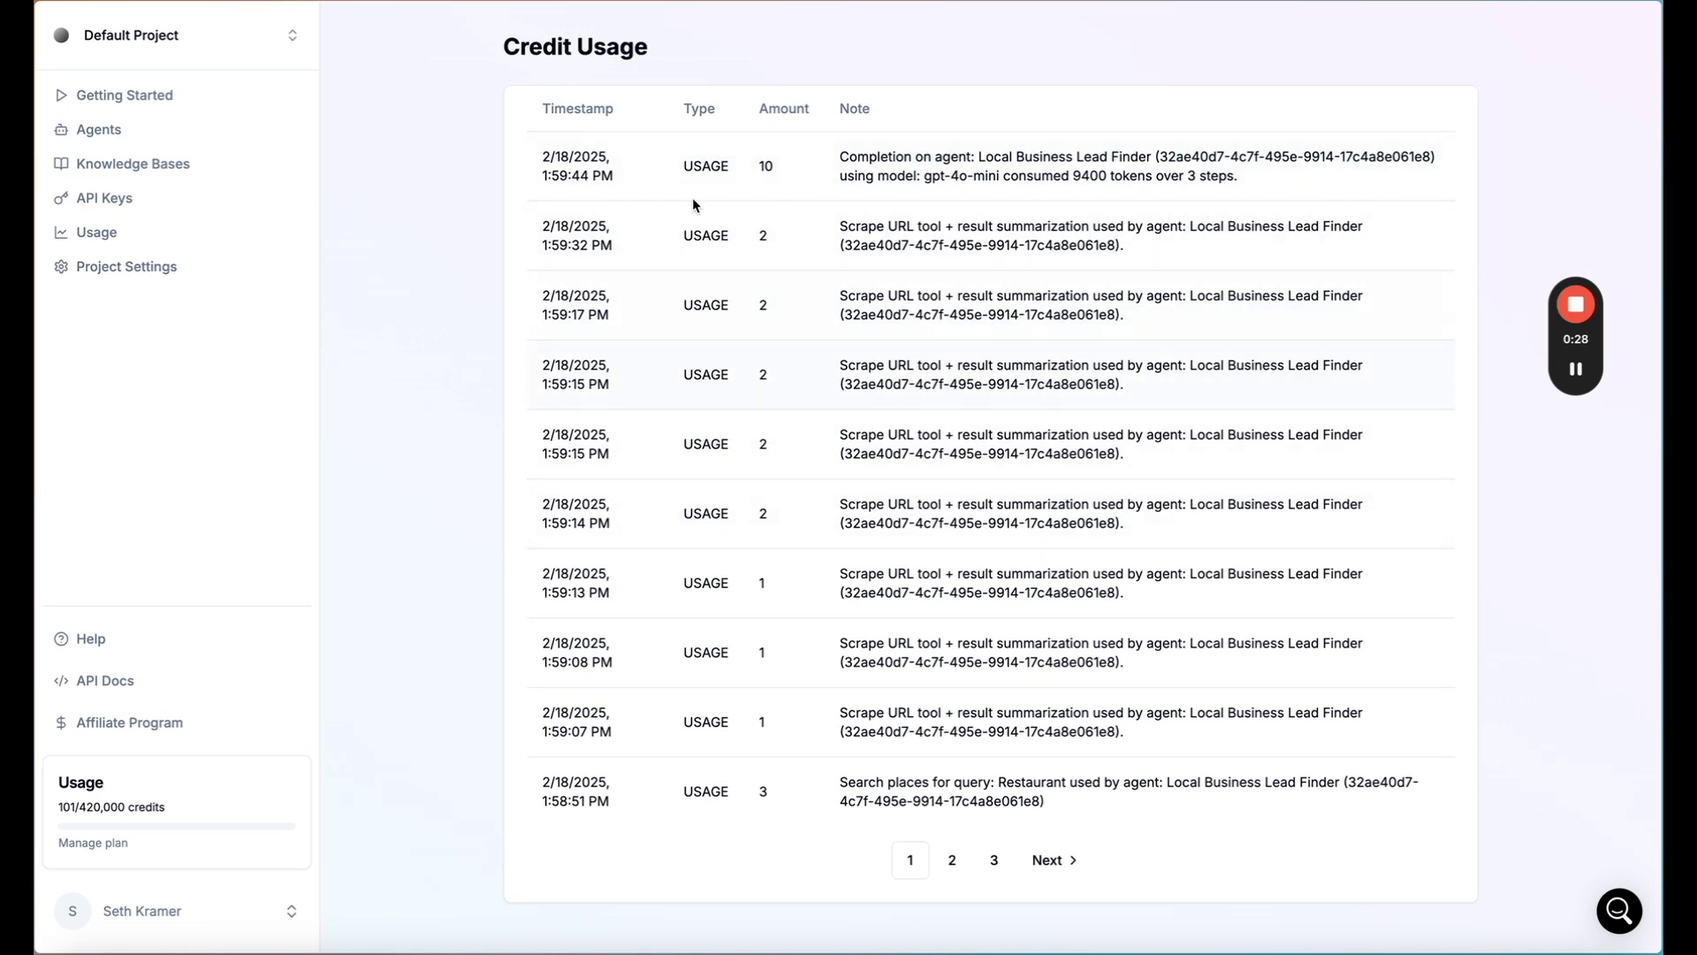
click(139, 277)
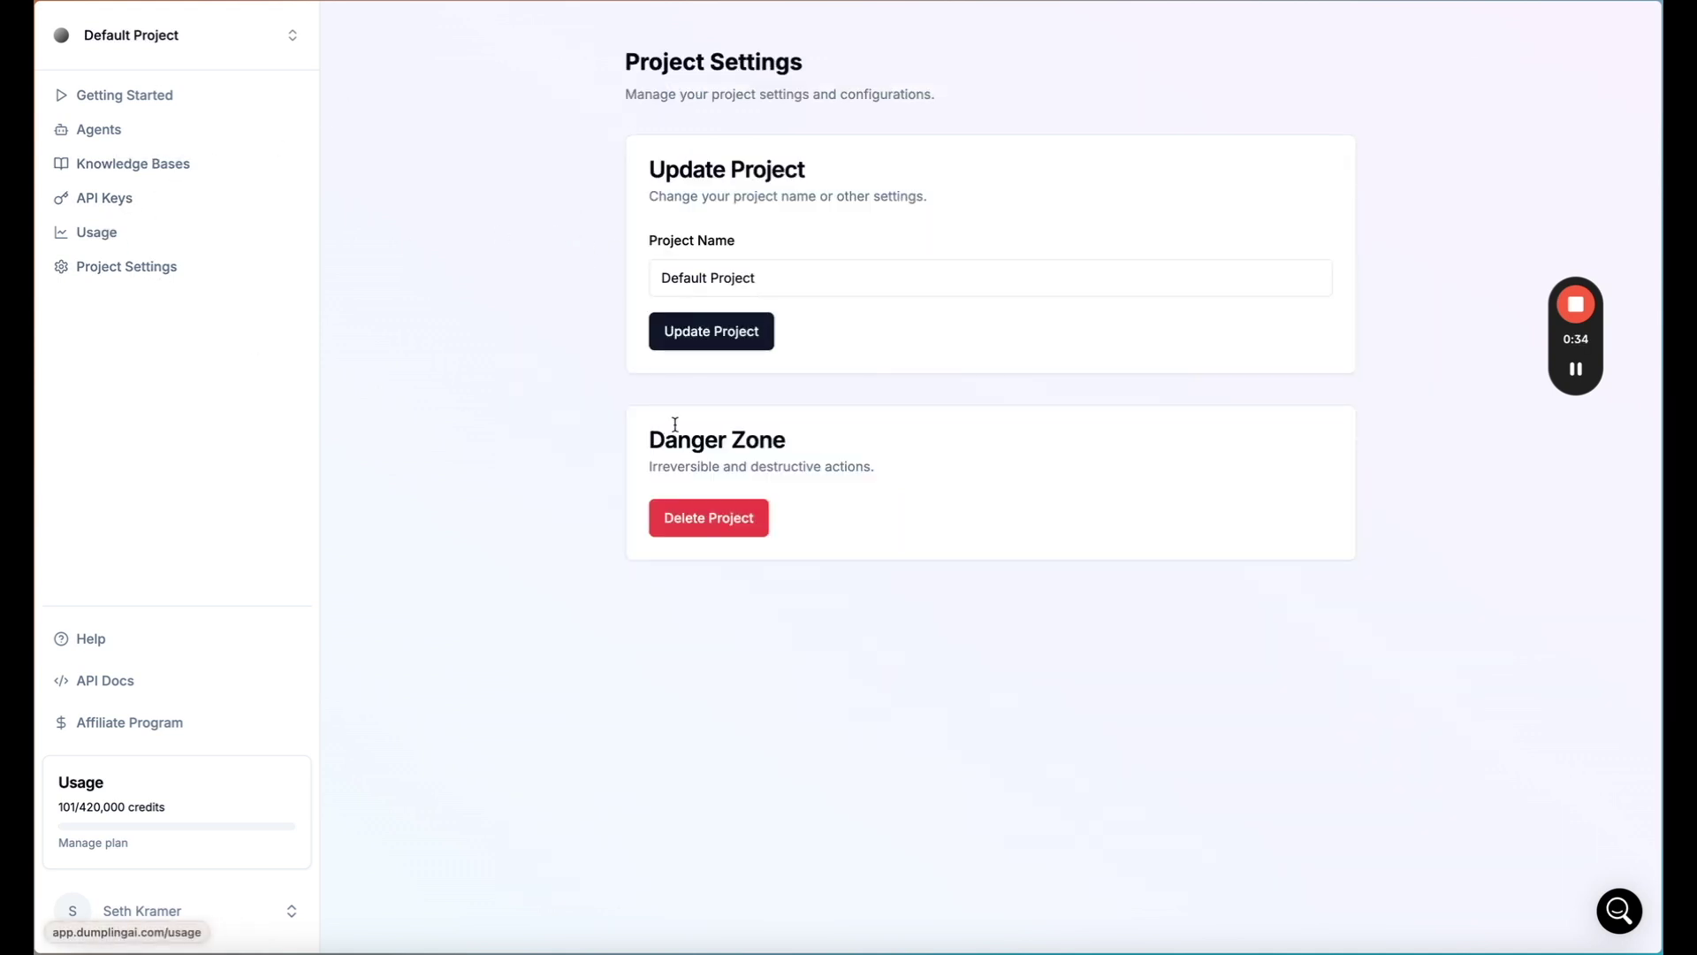
Check the project switcher, then open the Test knowledge base from Knowledge Bases.
click(152, 37)
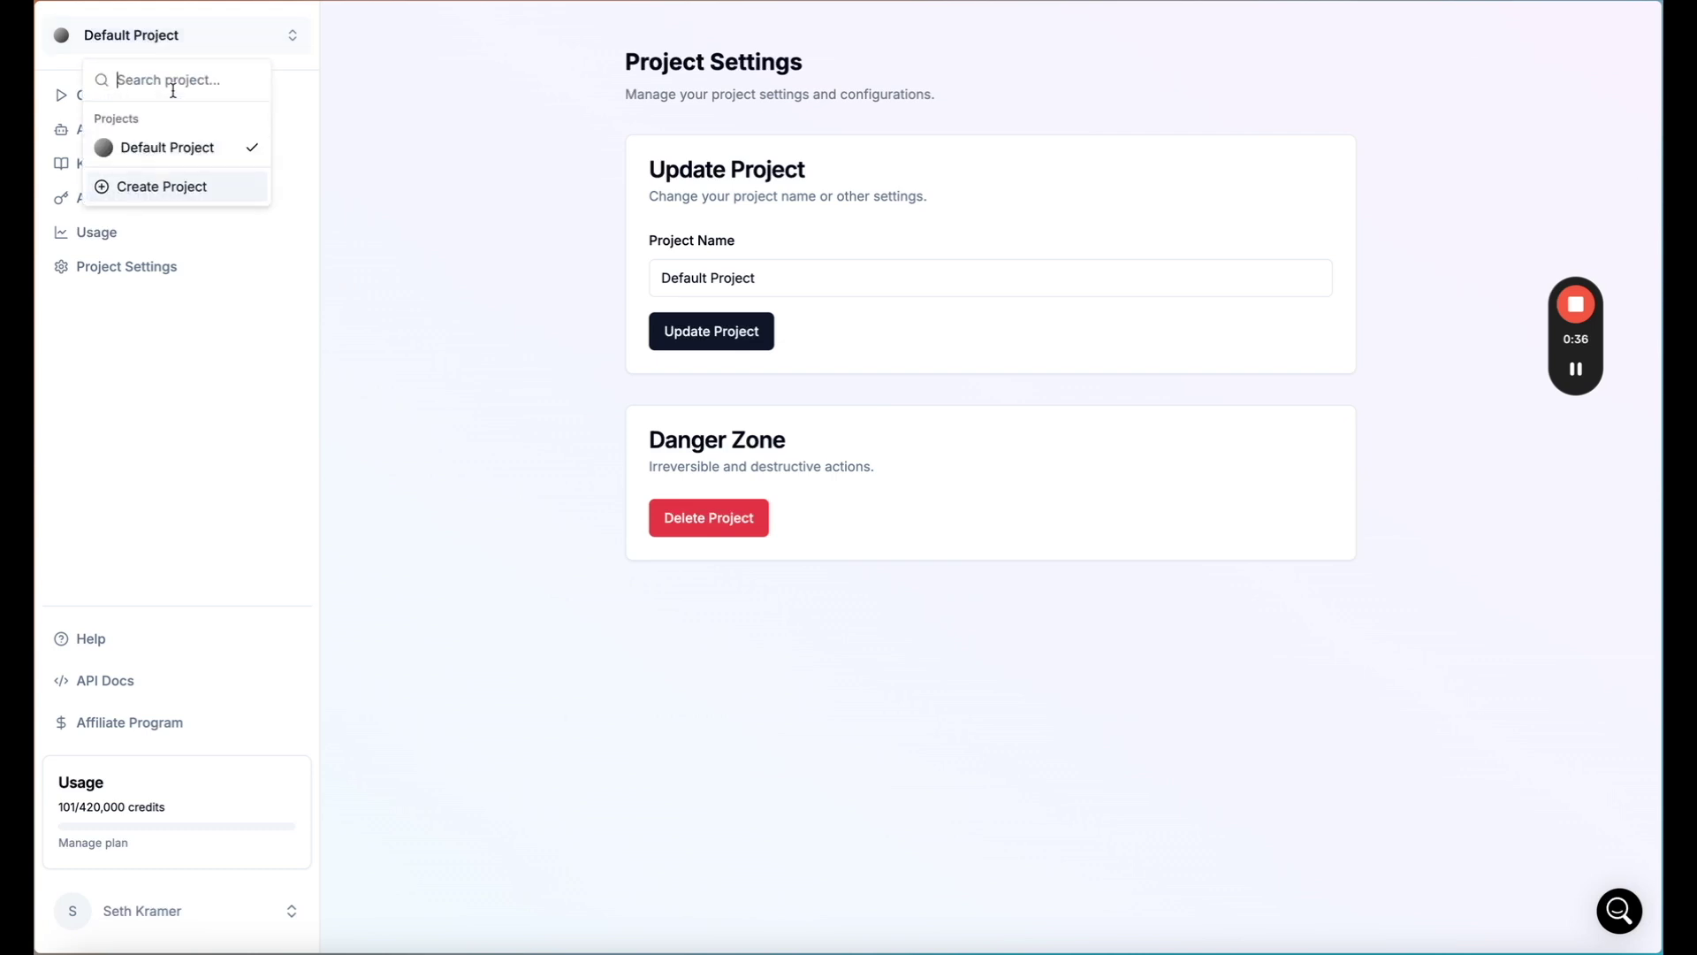
click(443, 124)
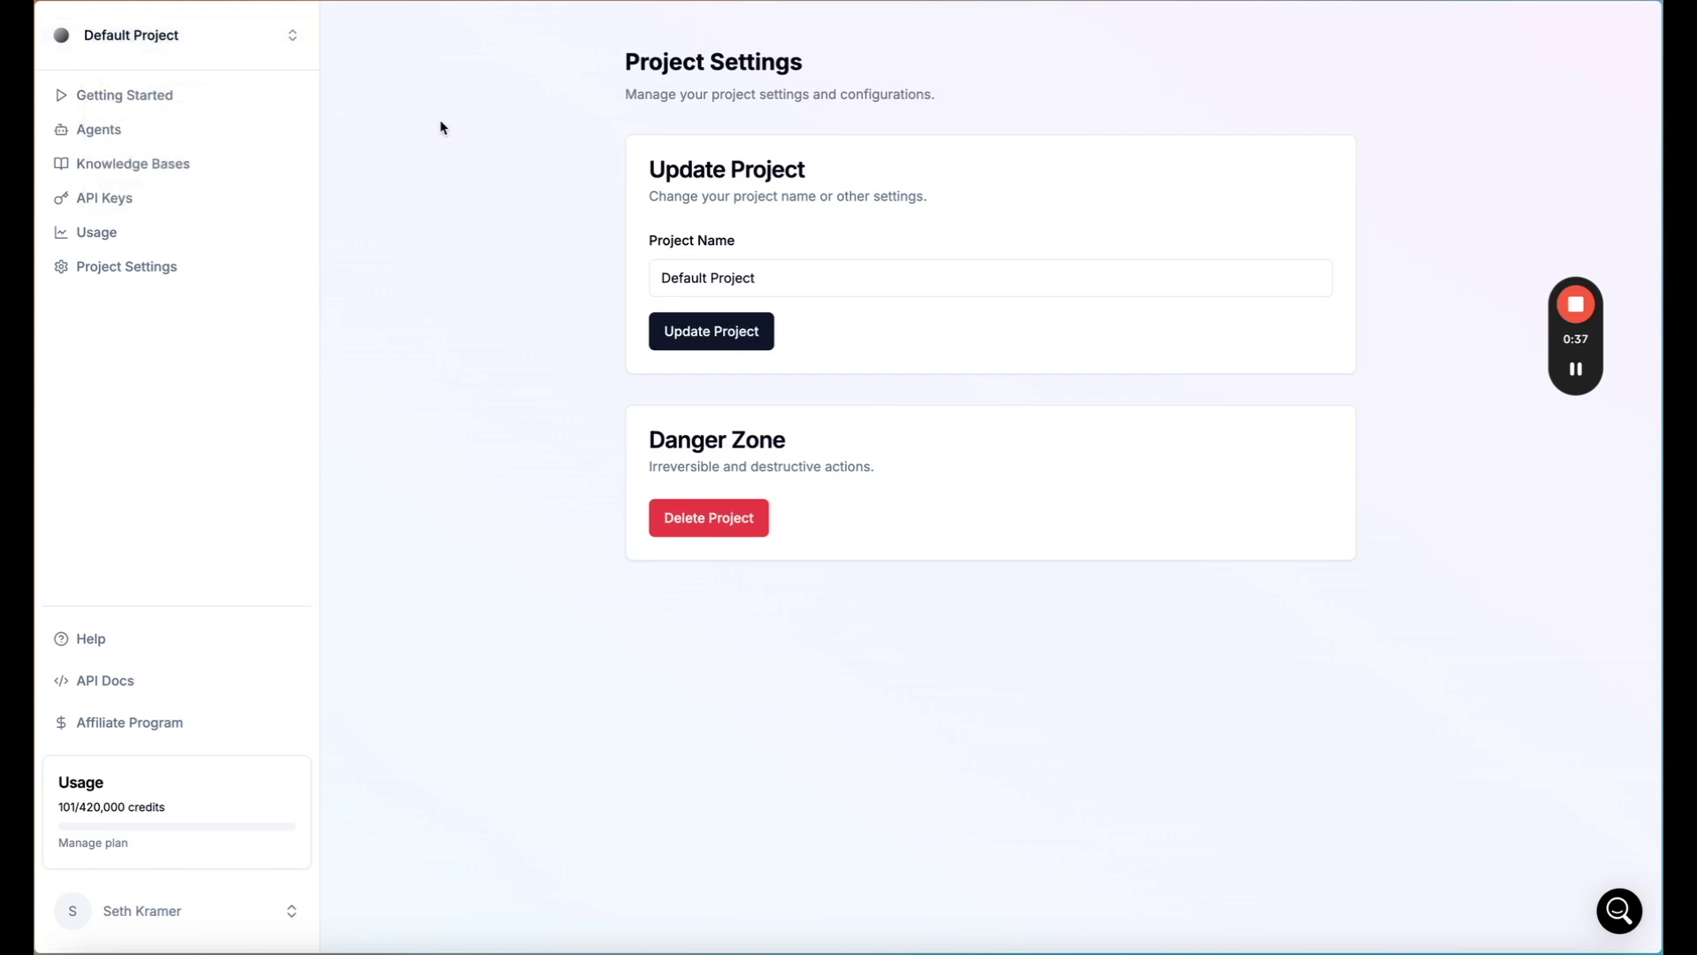
click(131, 164)
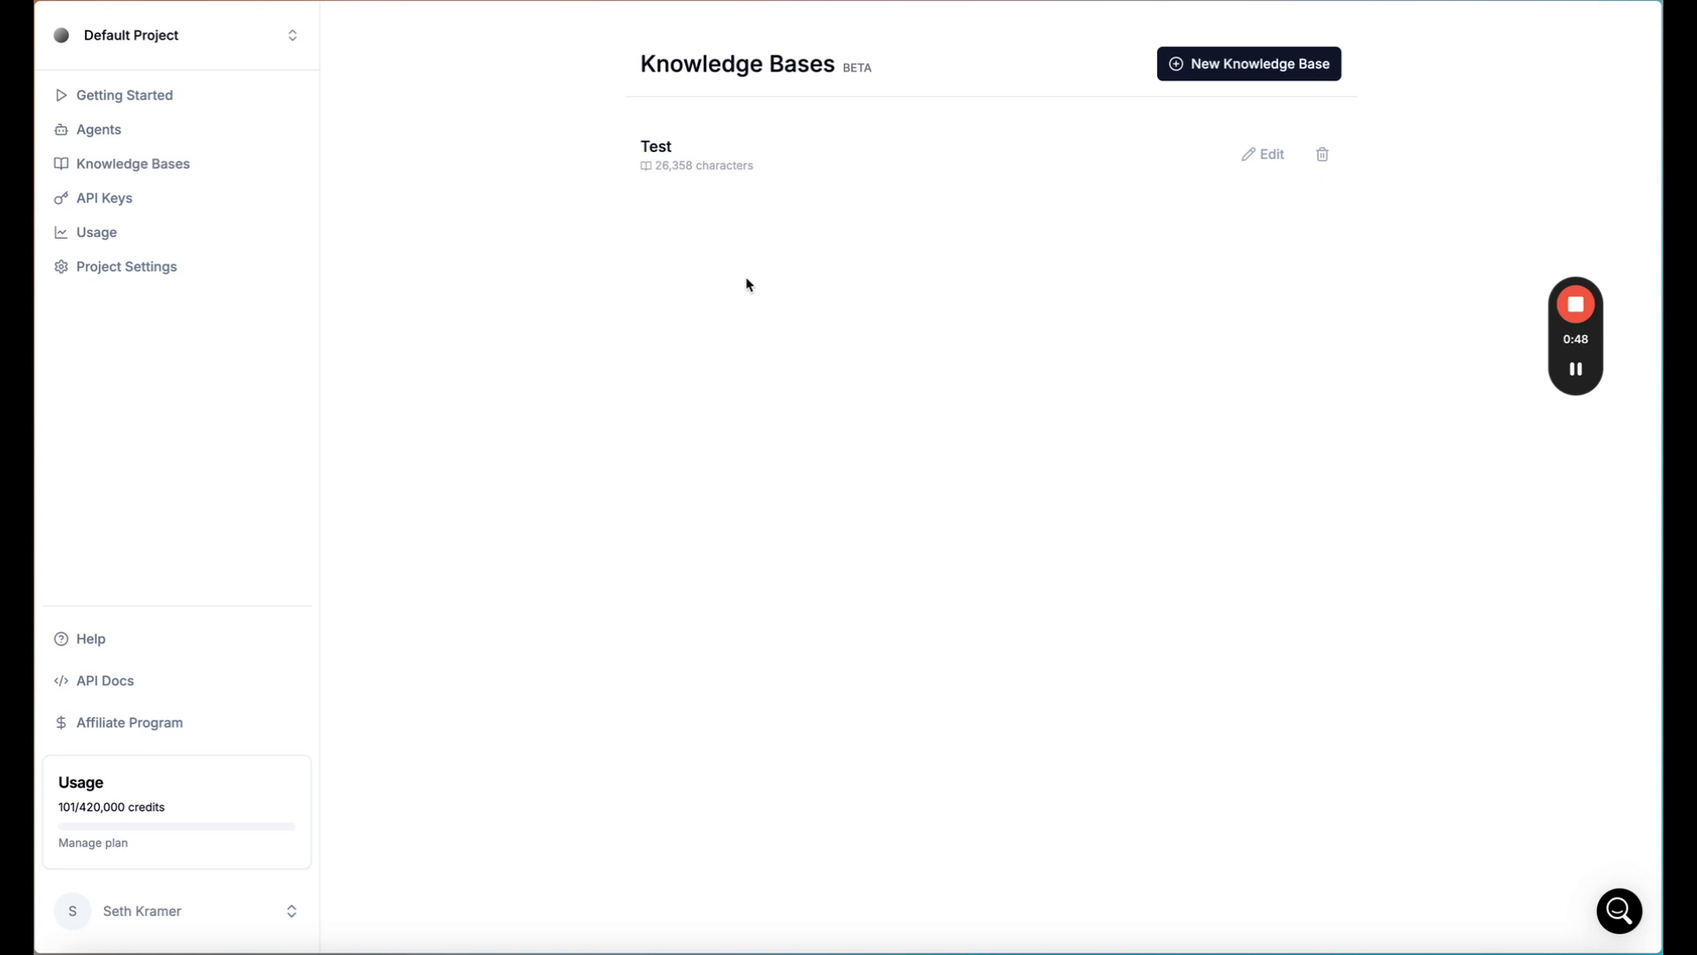
click(725, 178)
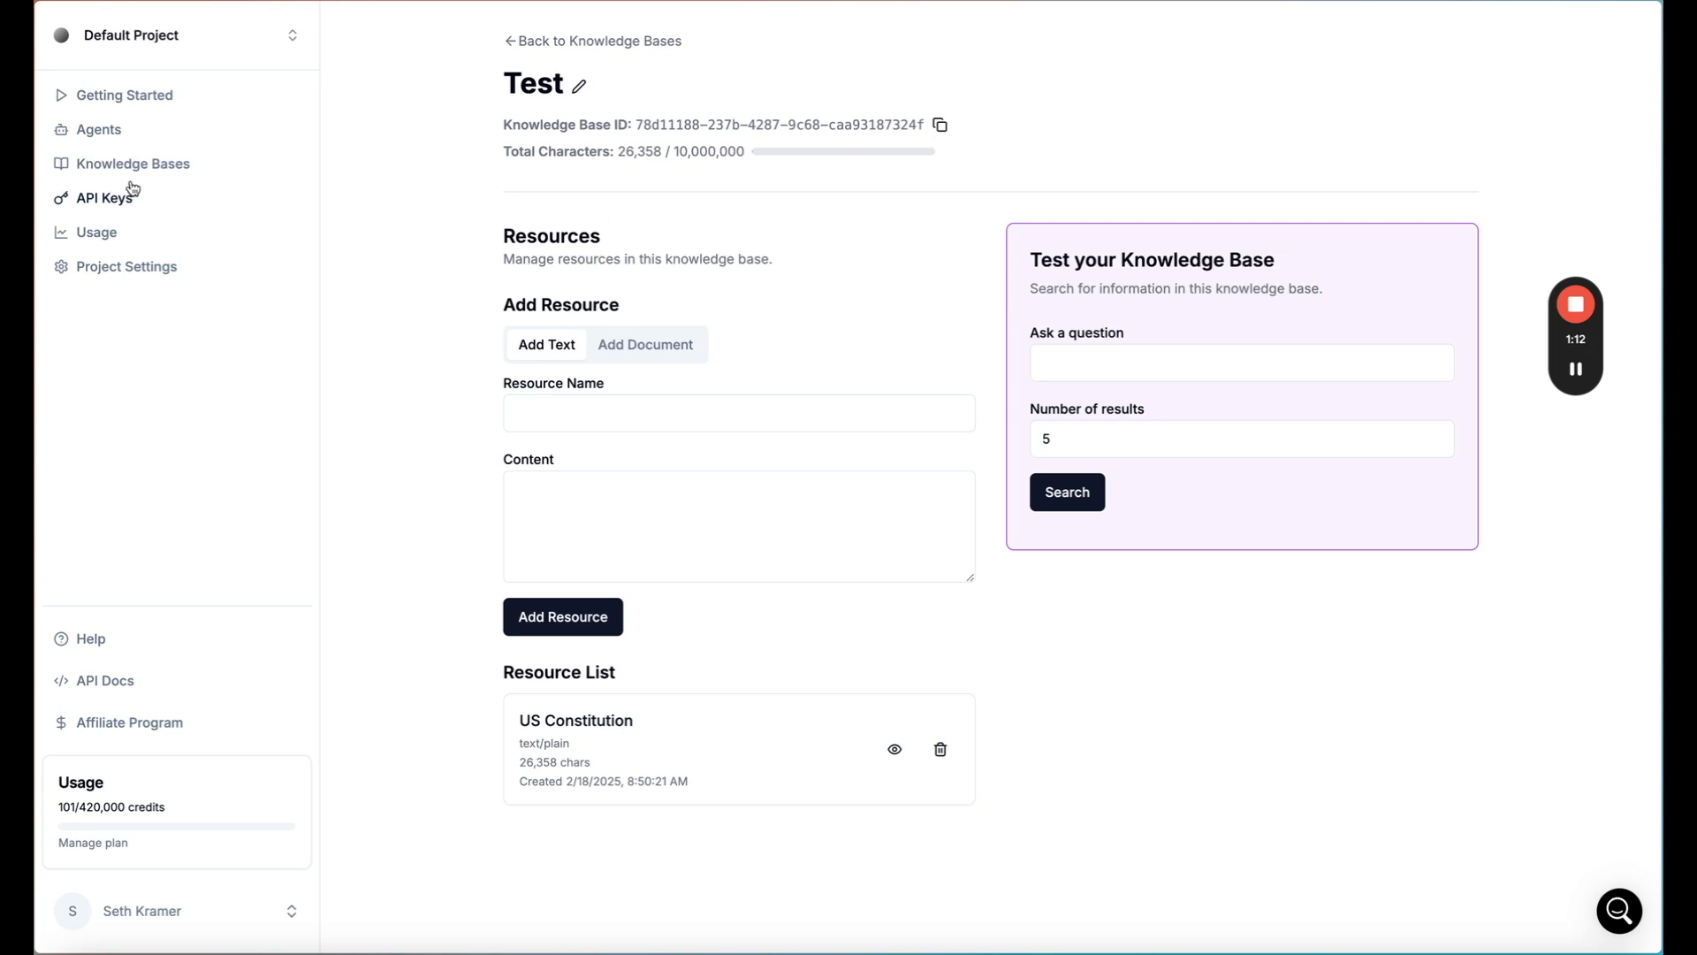
Go to the AI agents list and open Local Business Lead Finder for editing.
click(99, 140)
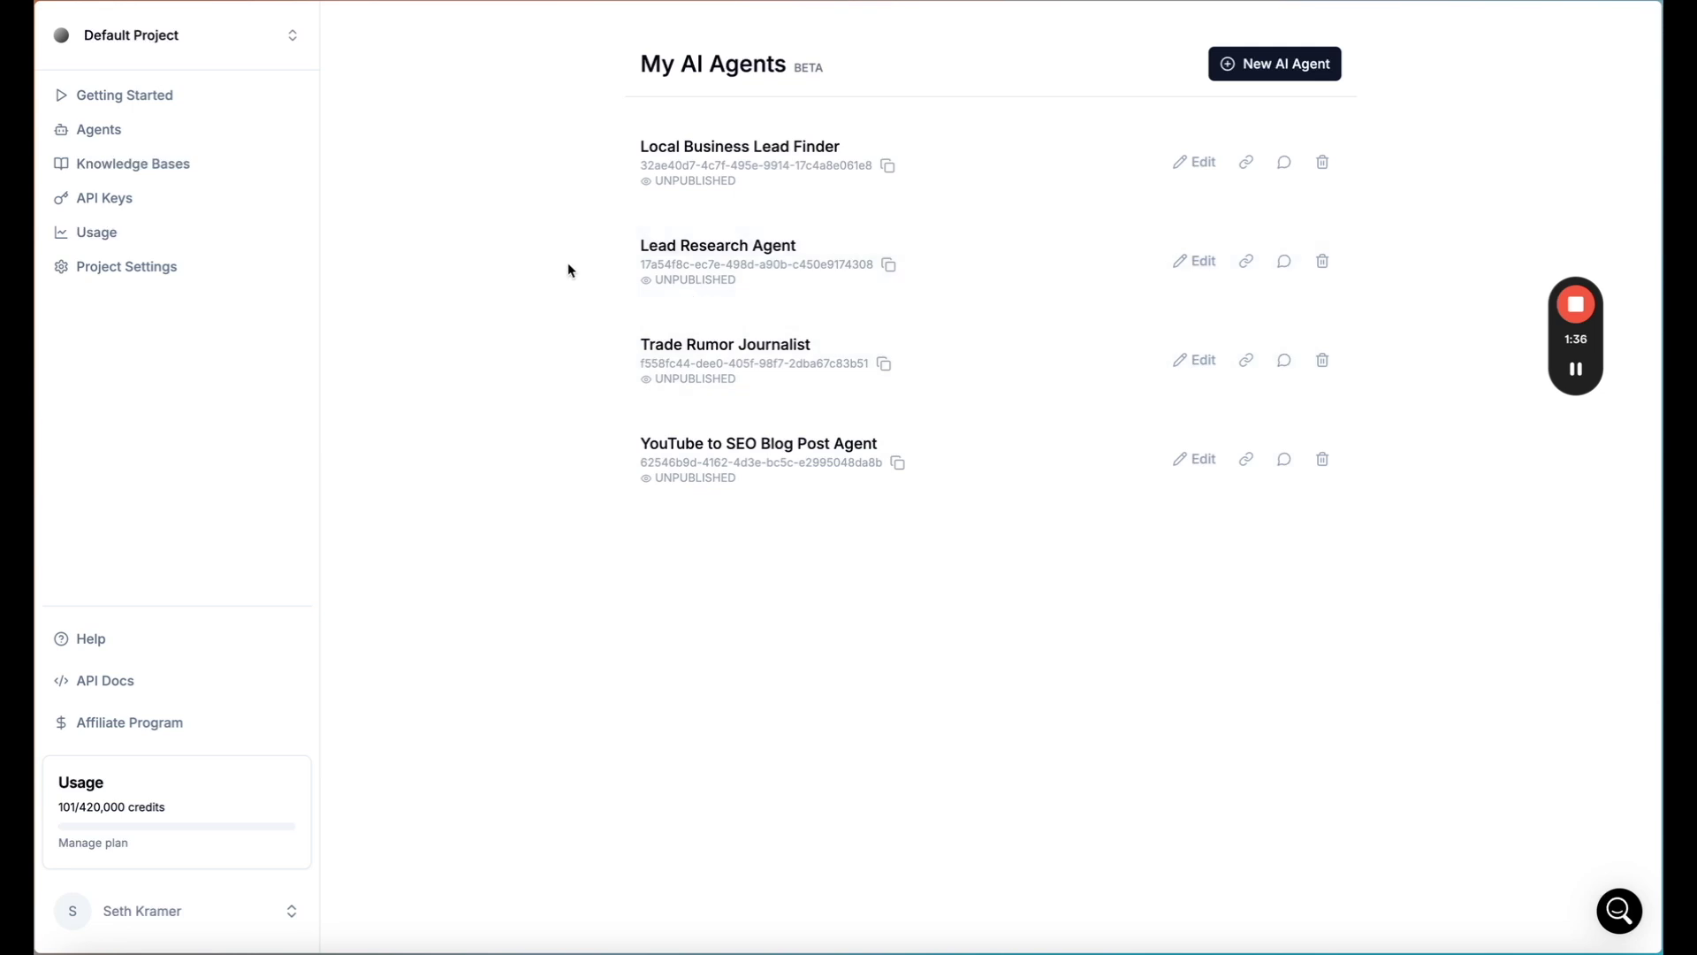
click(739, 156)
Review the agent's Name and Description fields.
scroll(754, 266, down, 1)
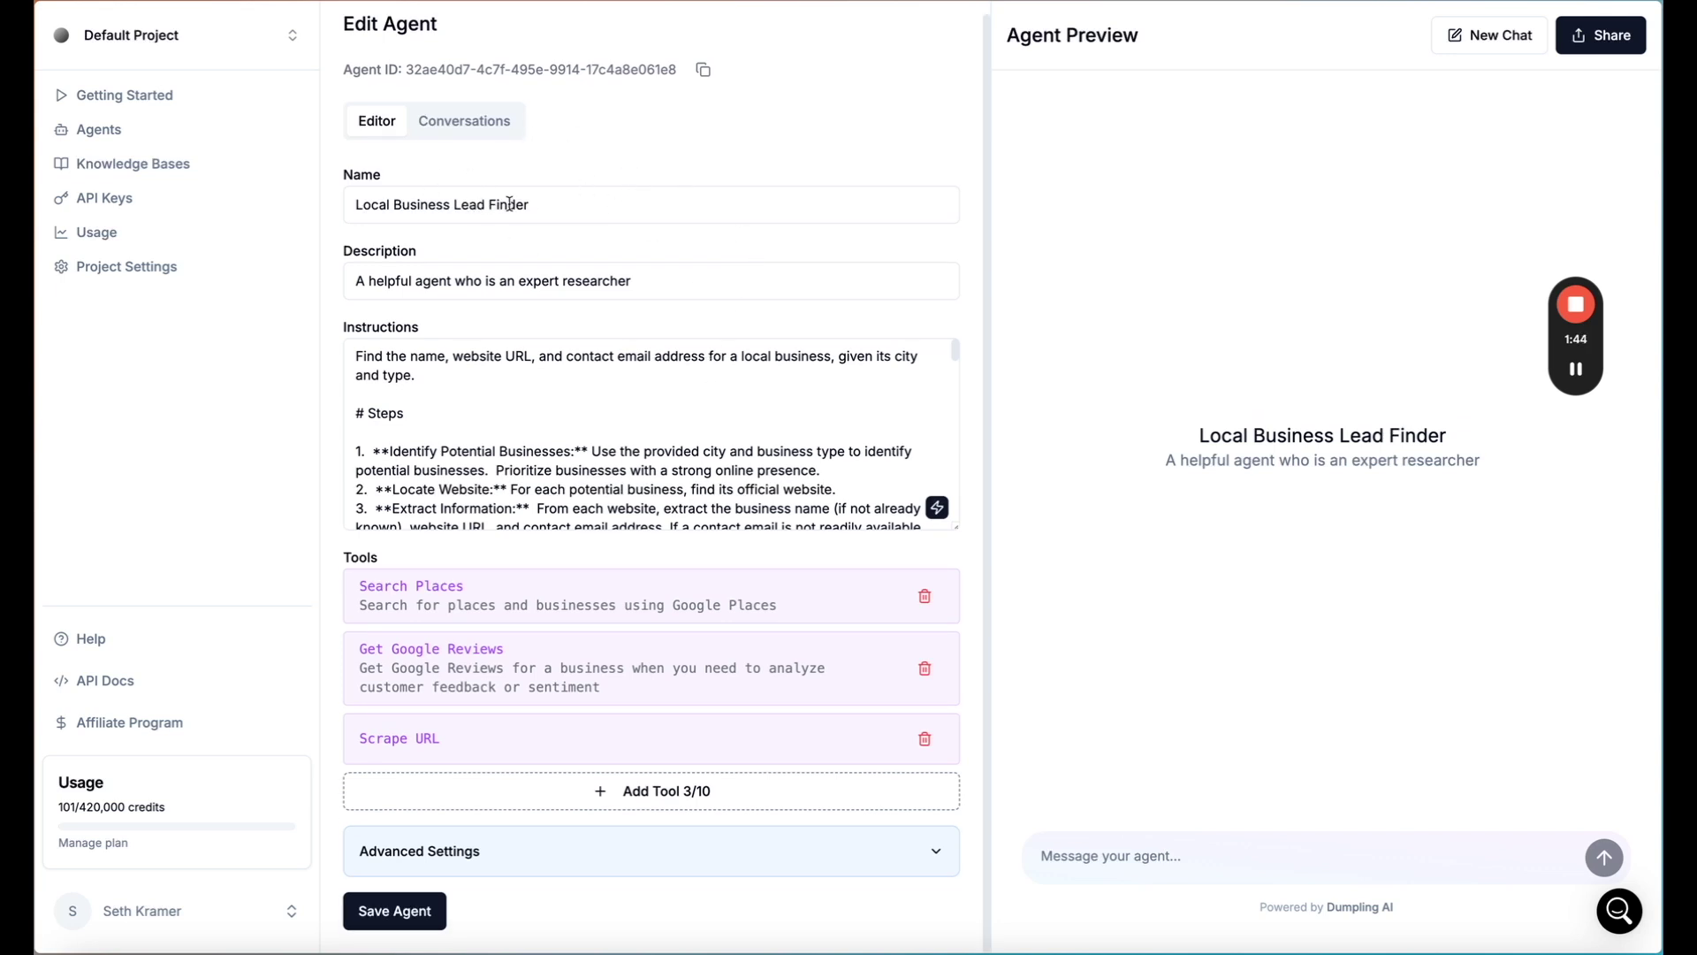
drag(365, 204, 474, 283)
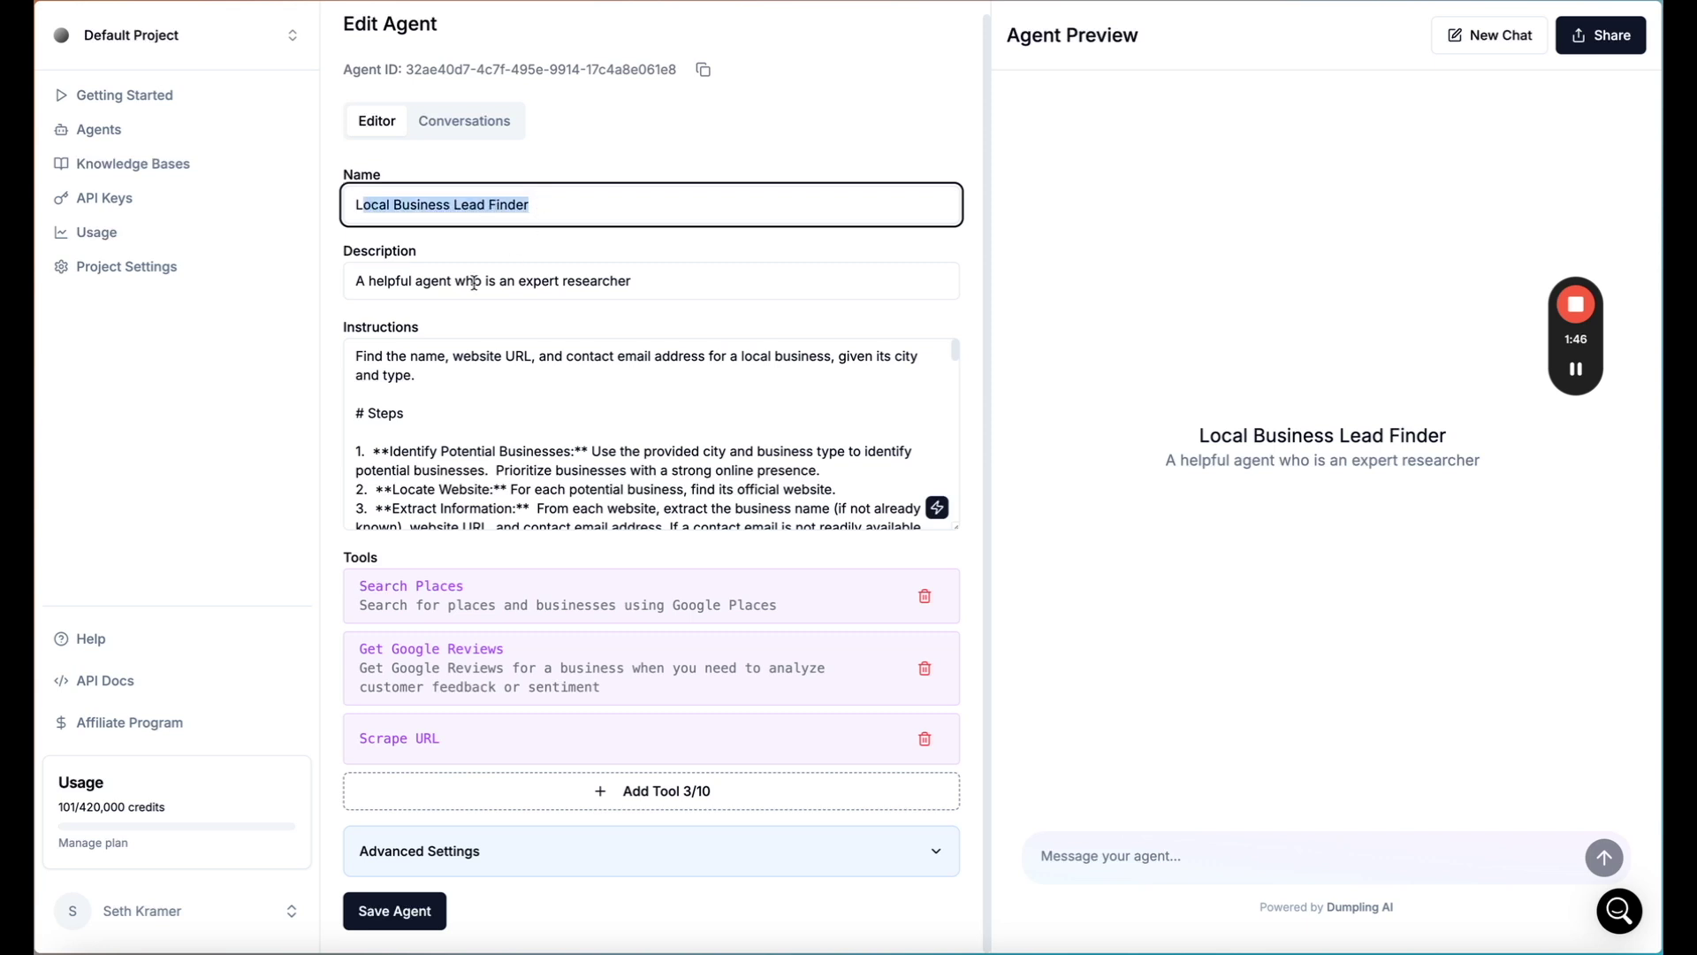
drag(358, 283, 666, 283)
click(402, 281)
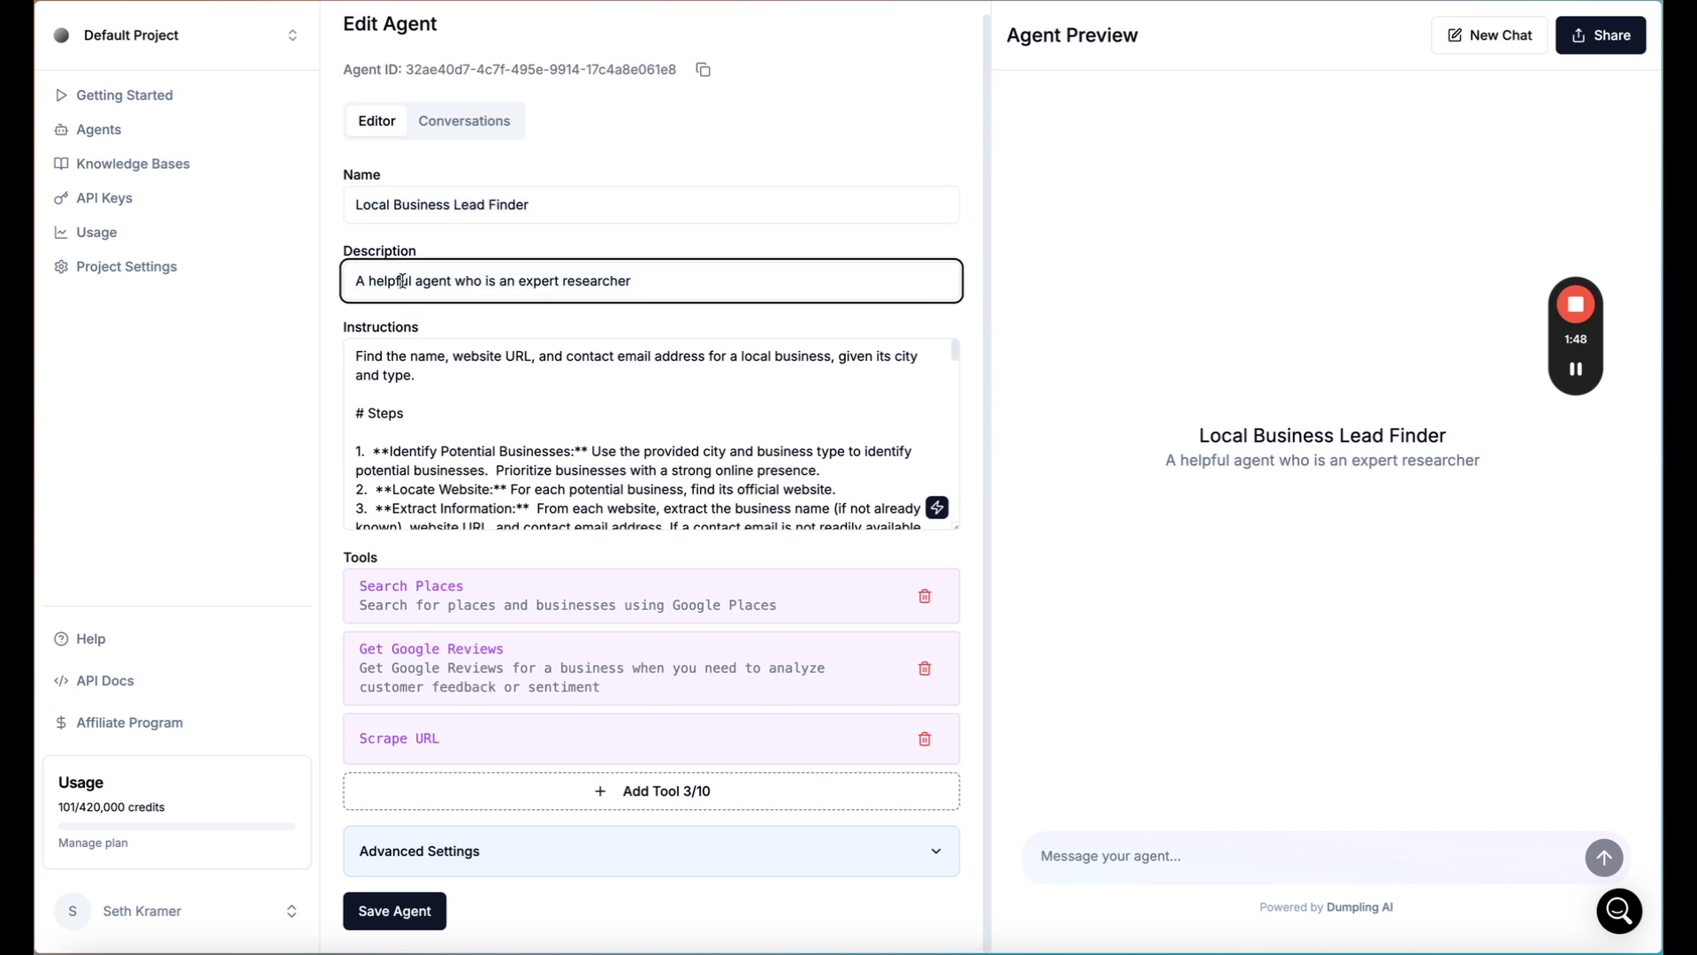
drag(351, 281, 624, 283)
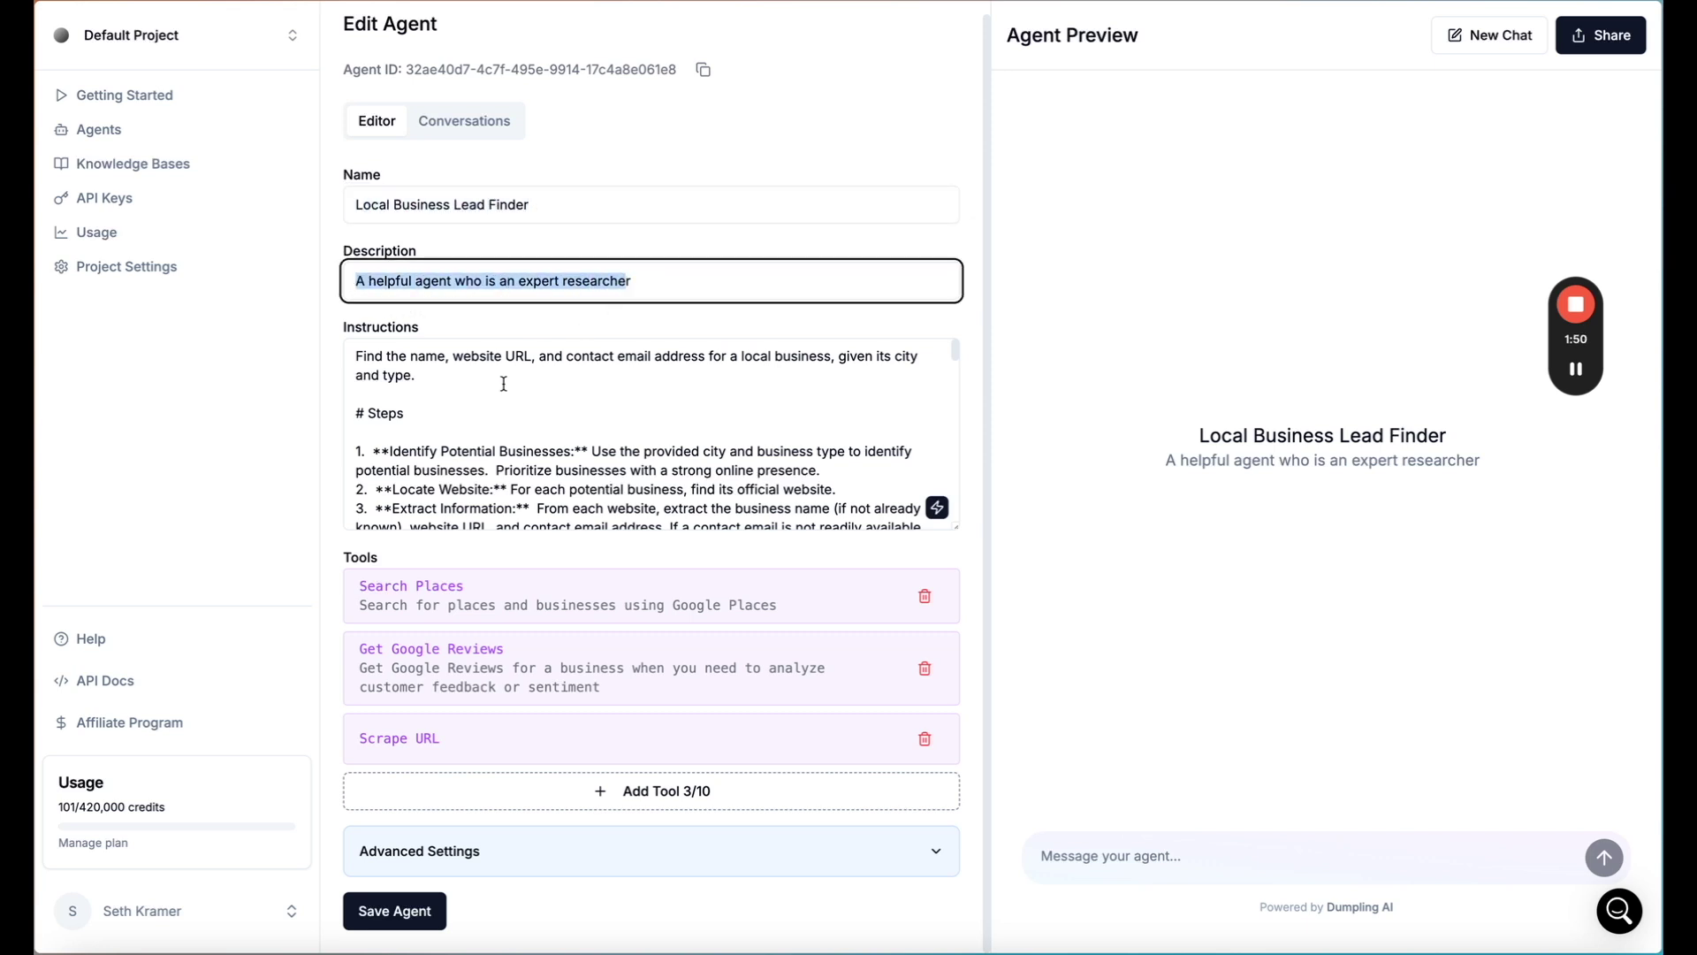
Read through the full Instructions text and launch the prompt generator.
scroll(503, 383, down, 3)
scroll(503, 383, down, 8)
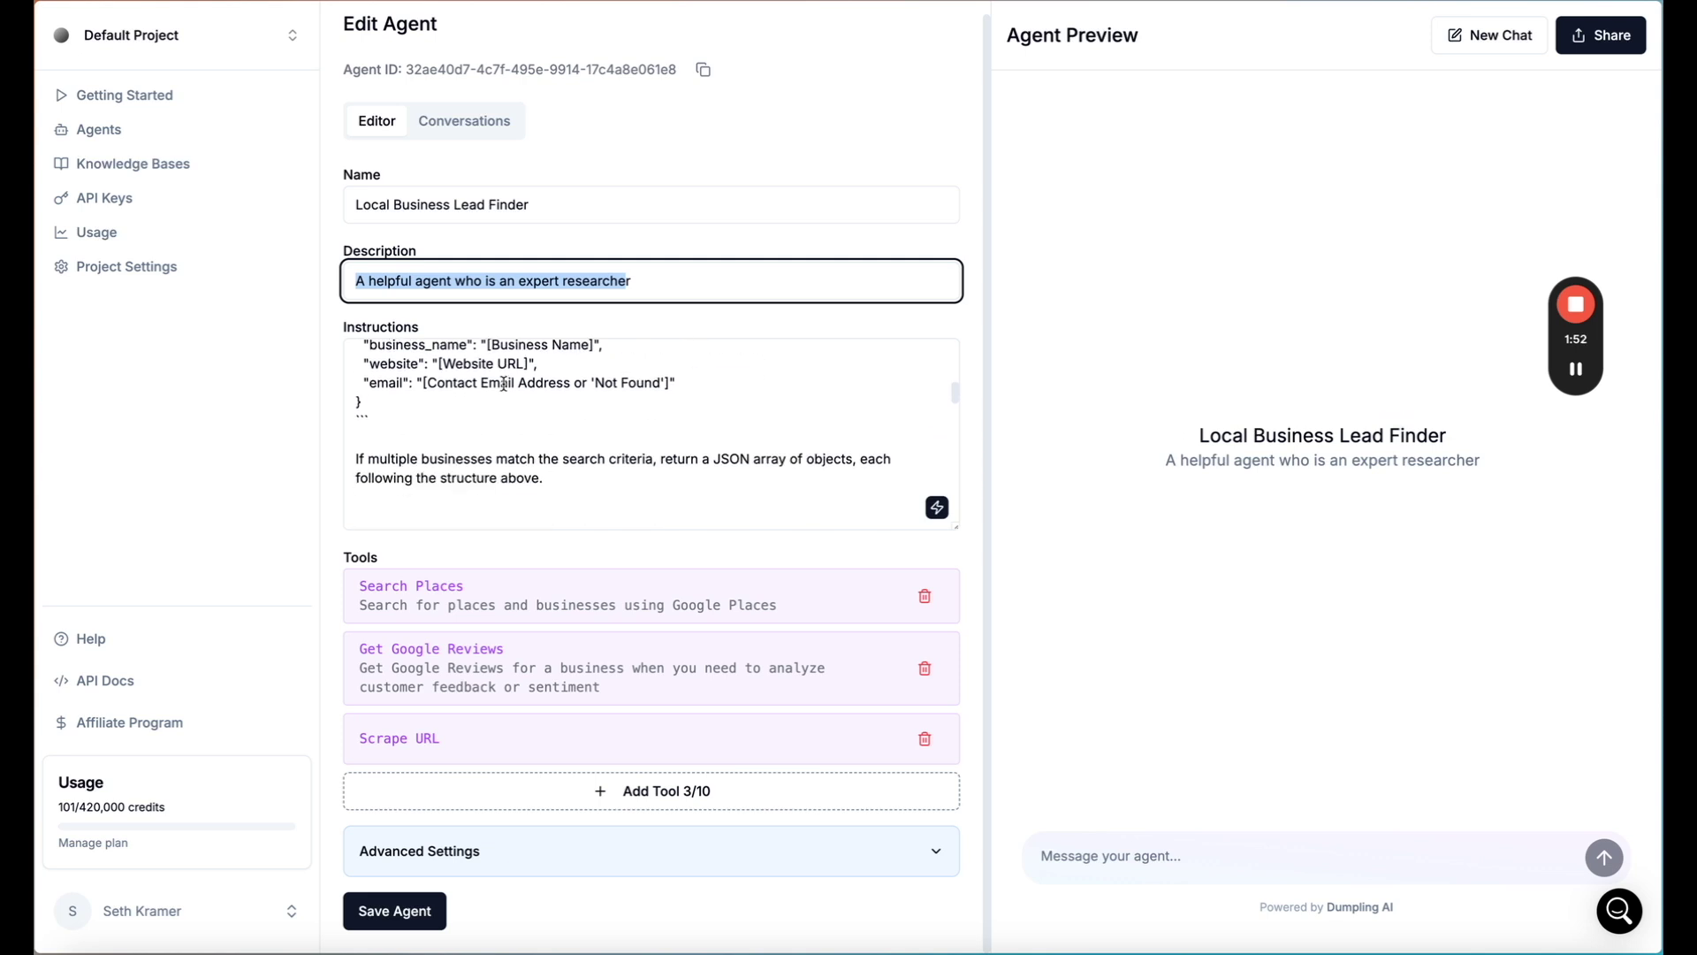
scroll(503, 382, up, 10)
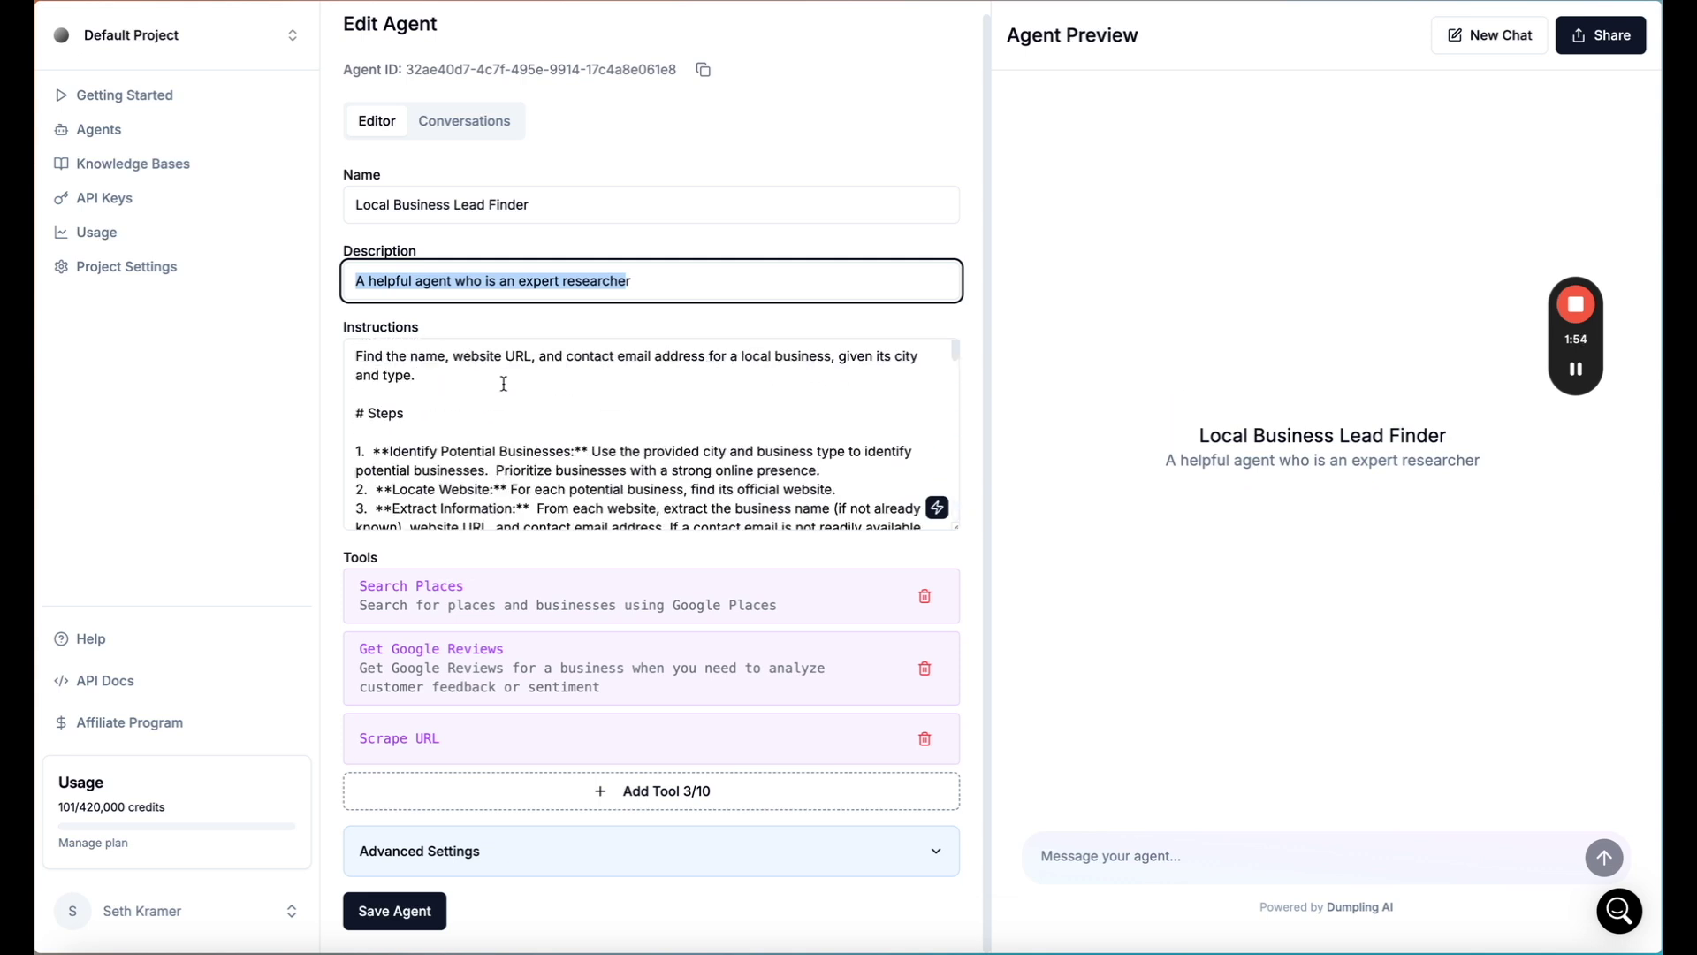
scroll(503, 383, down, 10)
scroll(532, 455, up, 10)
scroll(565, 420, up, 1)
scroll(614, 480, down, 15)
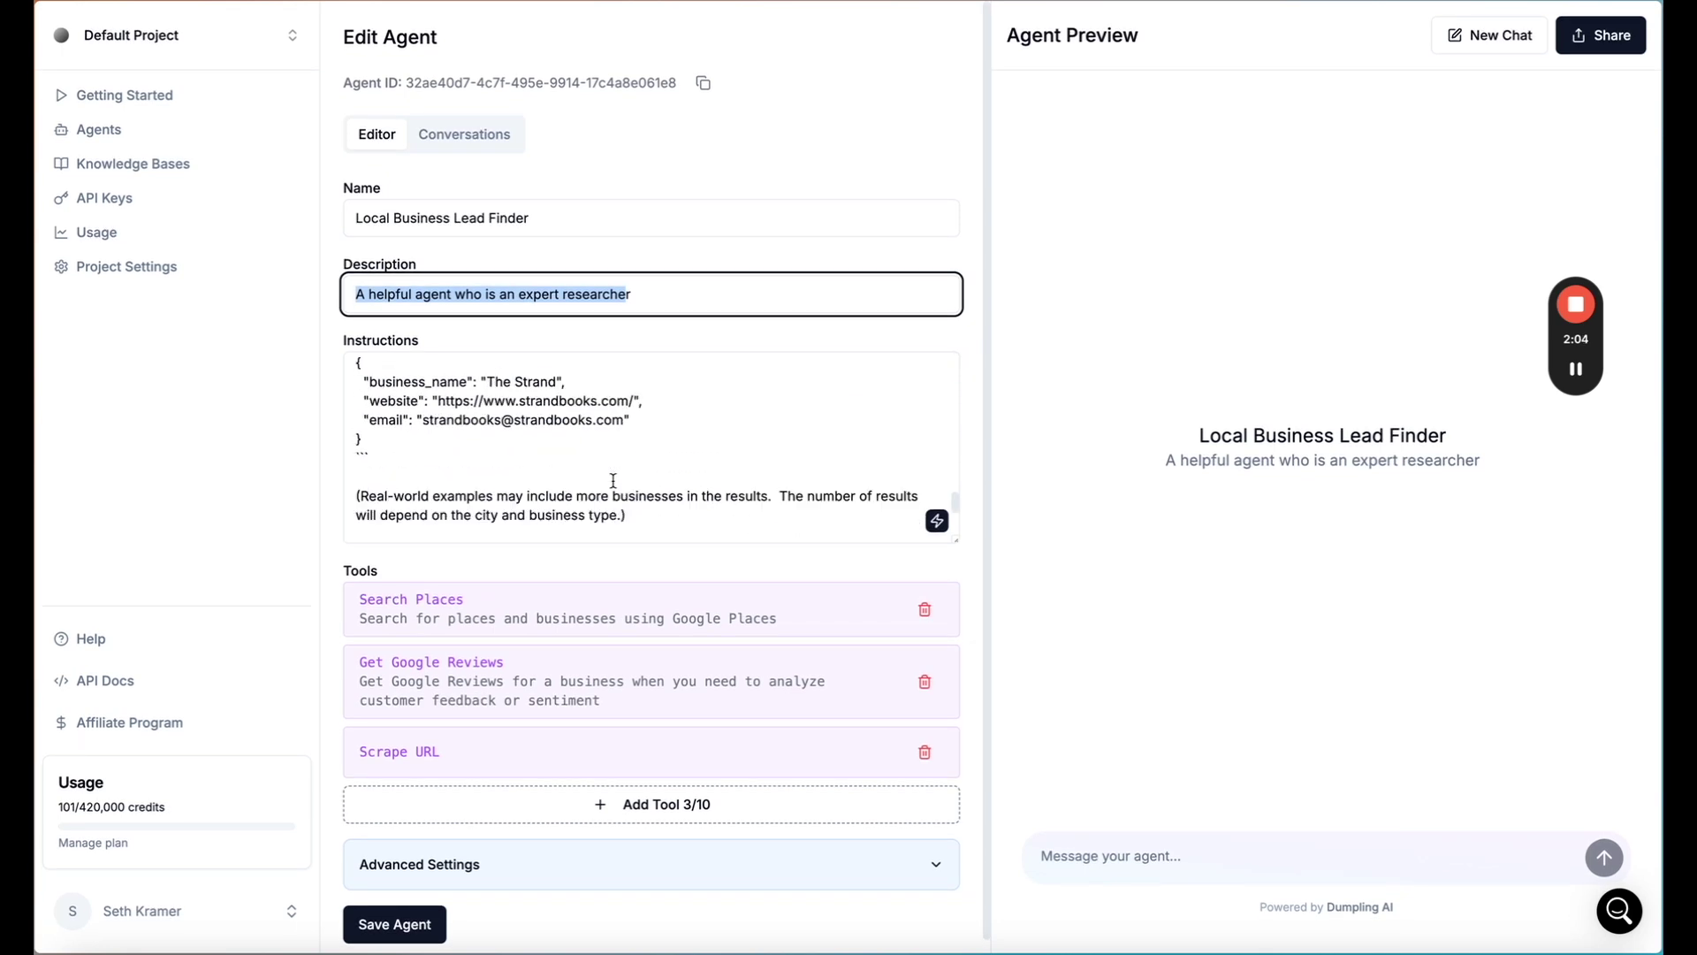
scroll(614, 480, up, 15)
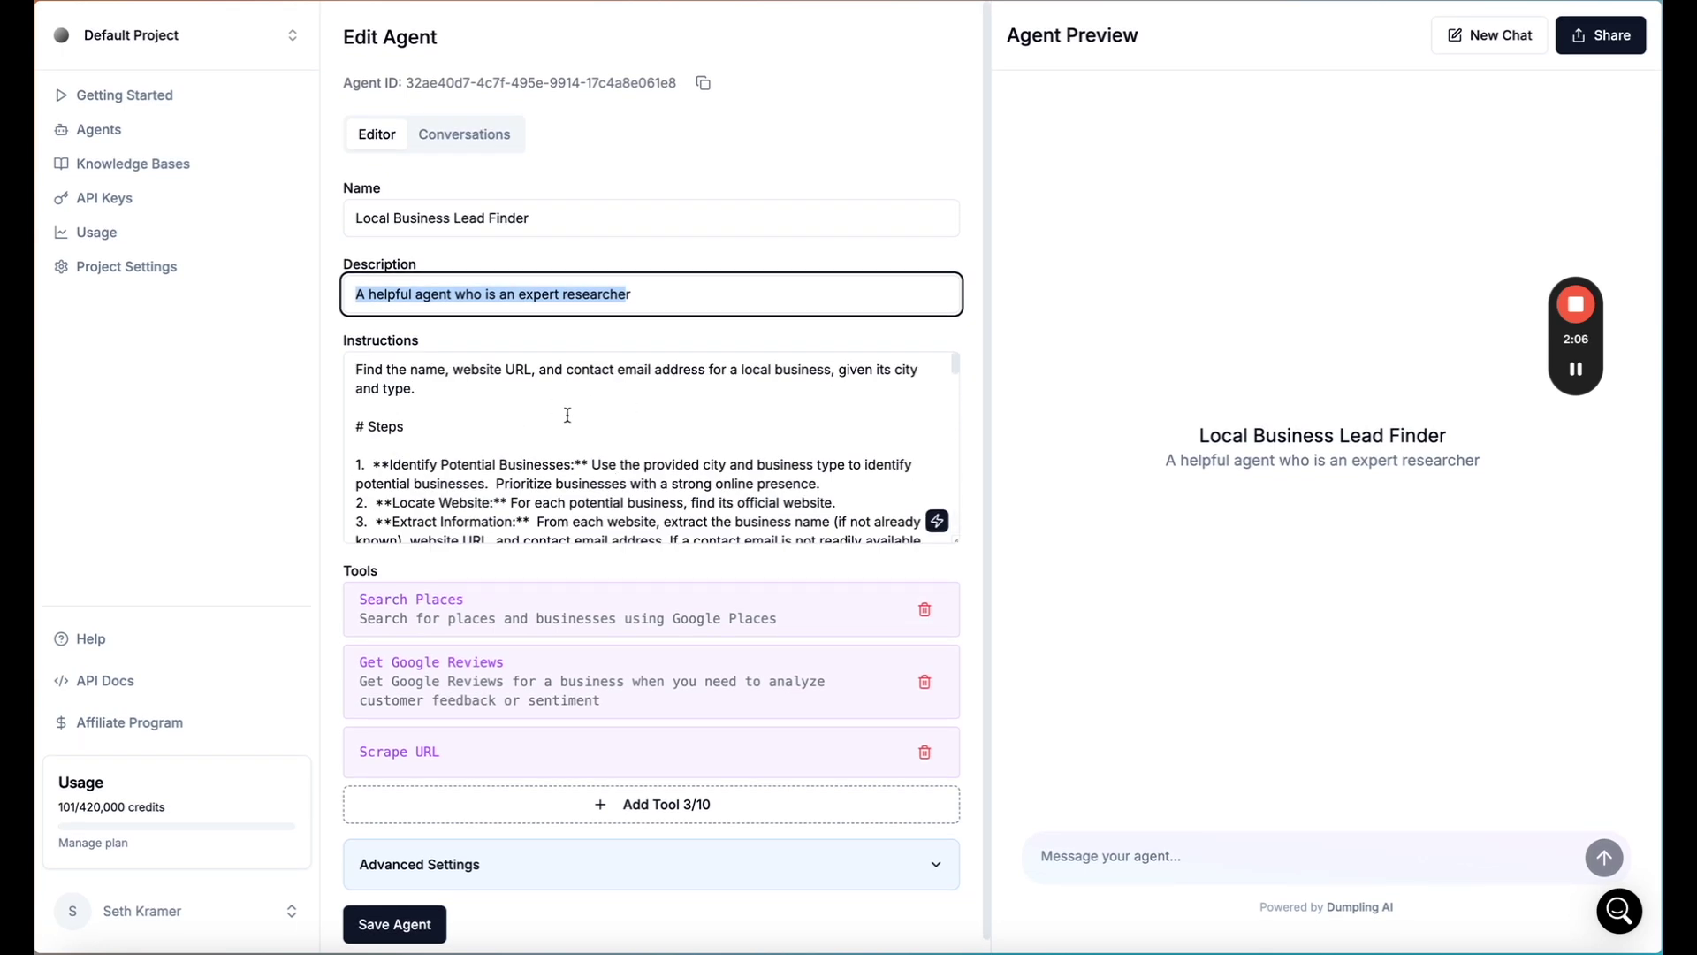
scroll(568, 414, down, 15)
scroll(493, 495, up, 15)
drag(394, 369, 421, 654)
scroll(530, 442, up, 15)
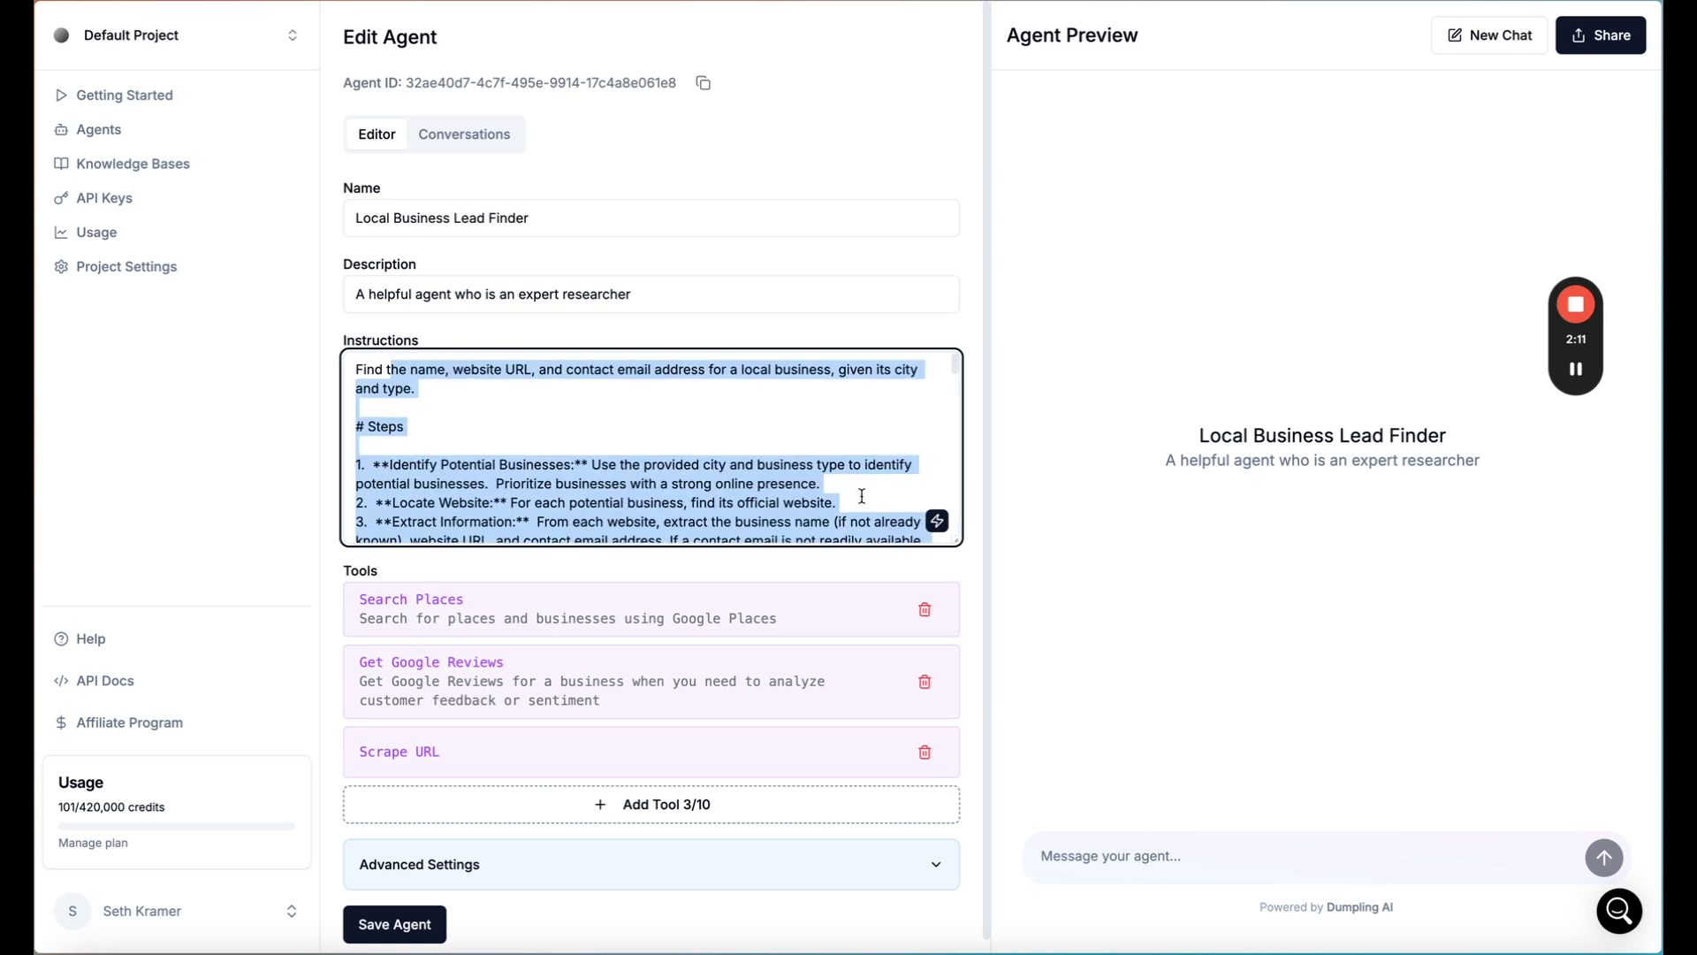
click(933, 522)
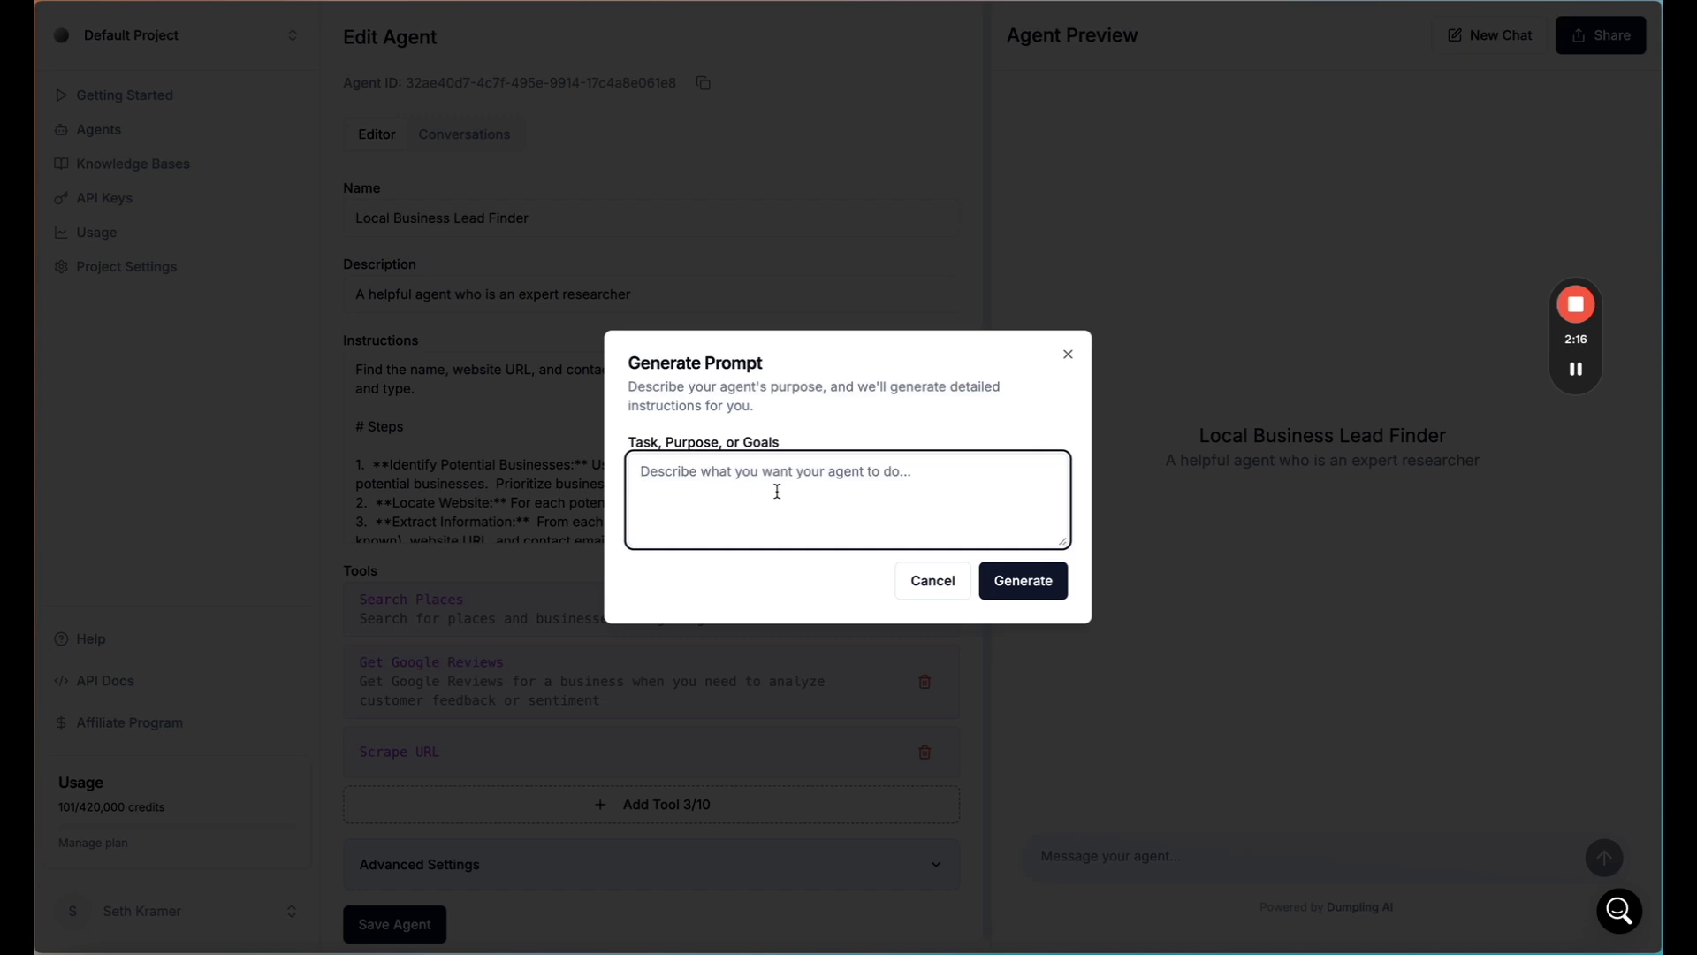
Request a prompt to get local businesses' name, website and email by given industry and city.
text(I wan)
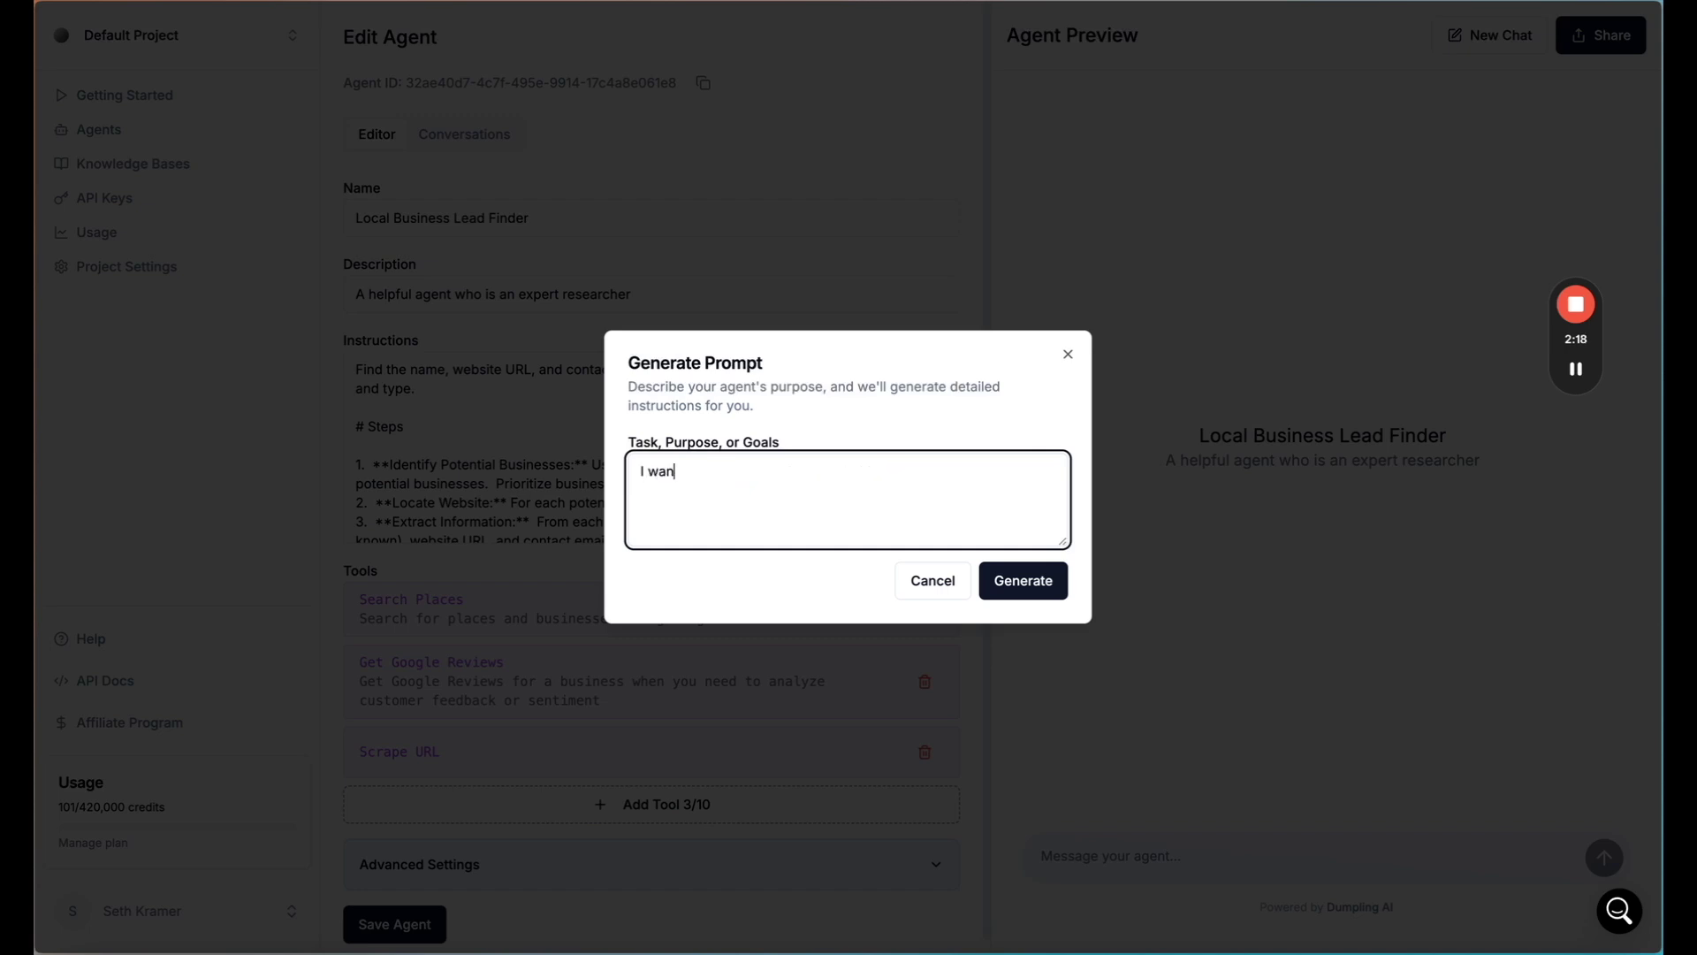
text(t to get the name, webs)
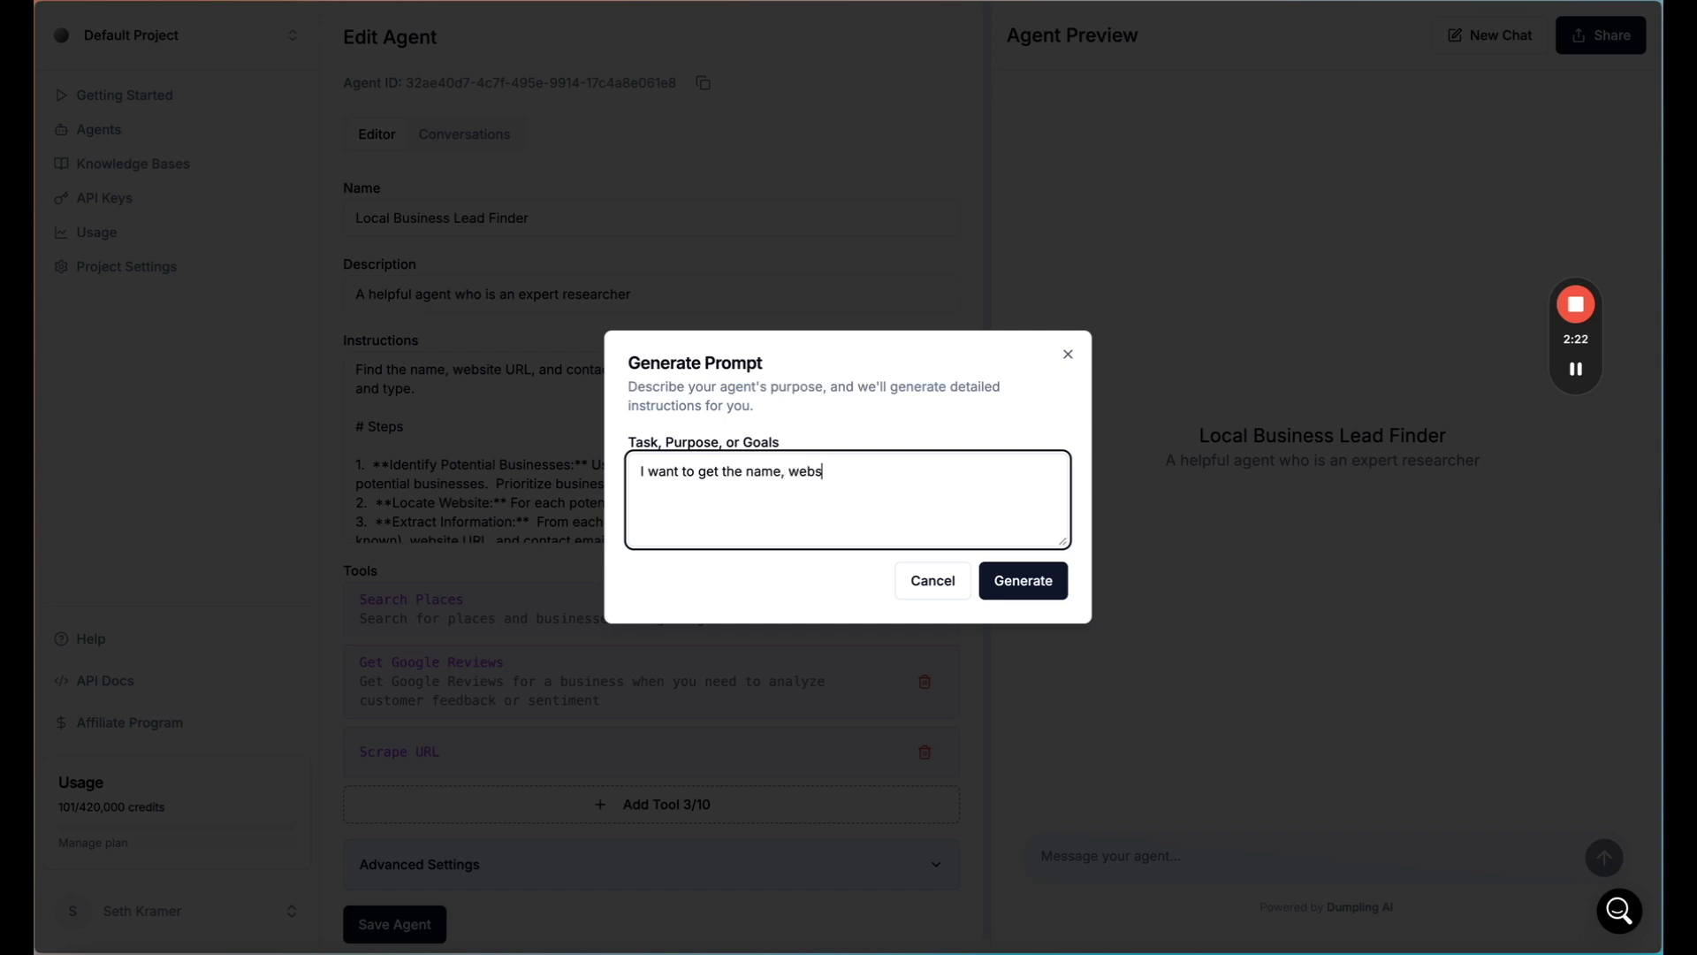
text(ite, and e mail)
key(BackSpace)
key(BackSpace)
text(mail of the local businesses)
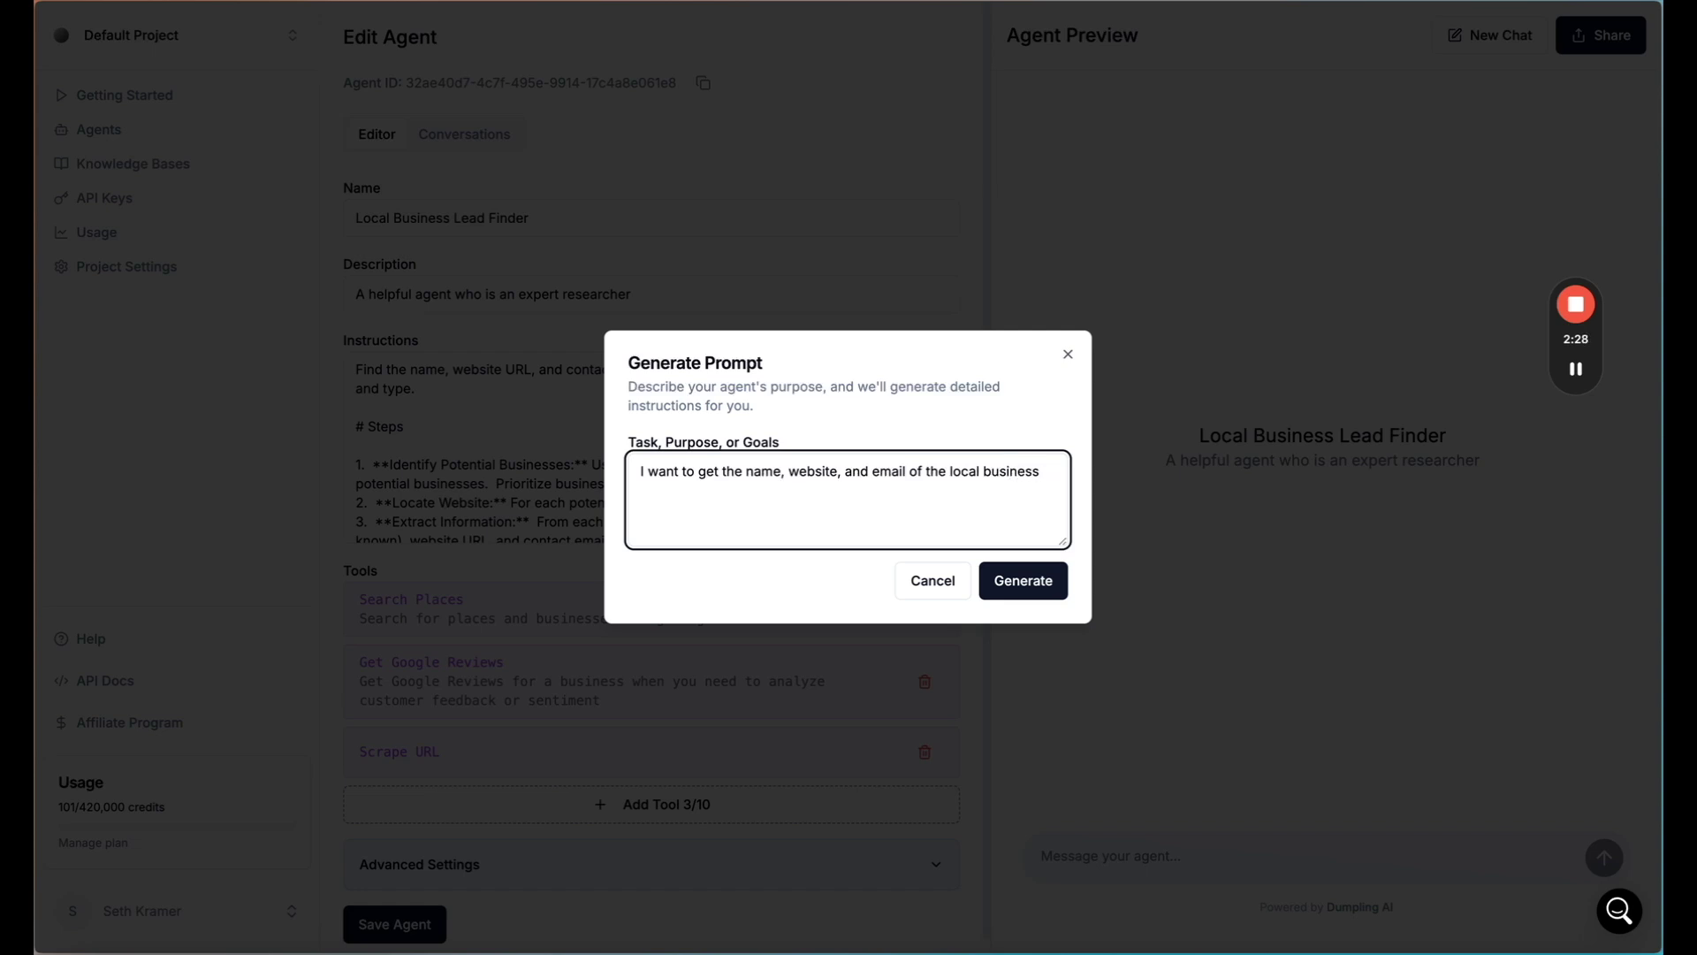
key(BackSpace)
key(BackSpace)
text(es in the industry and city that I )
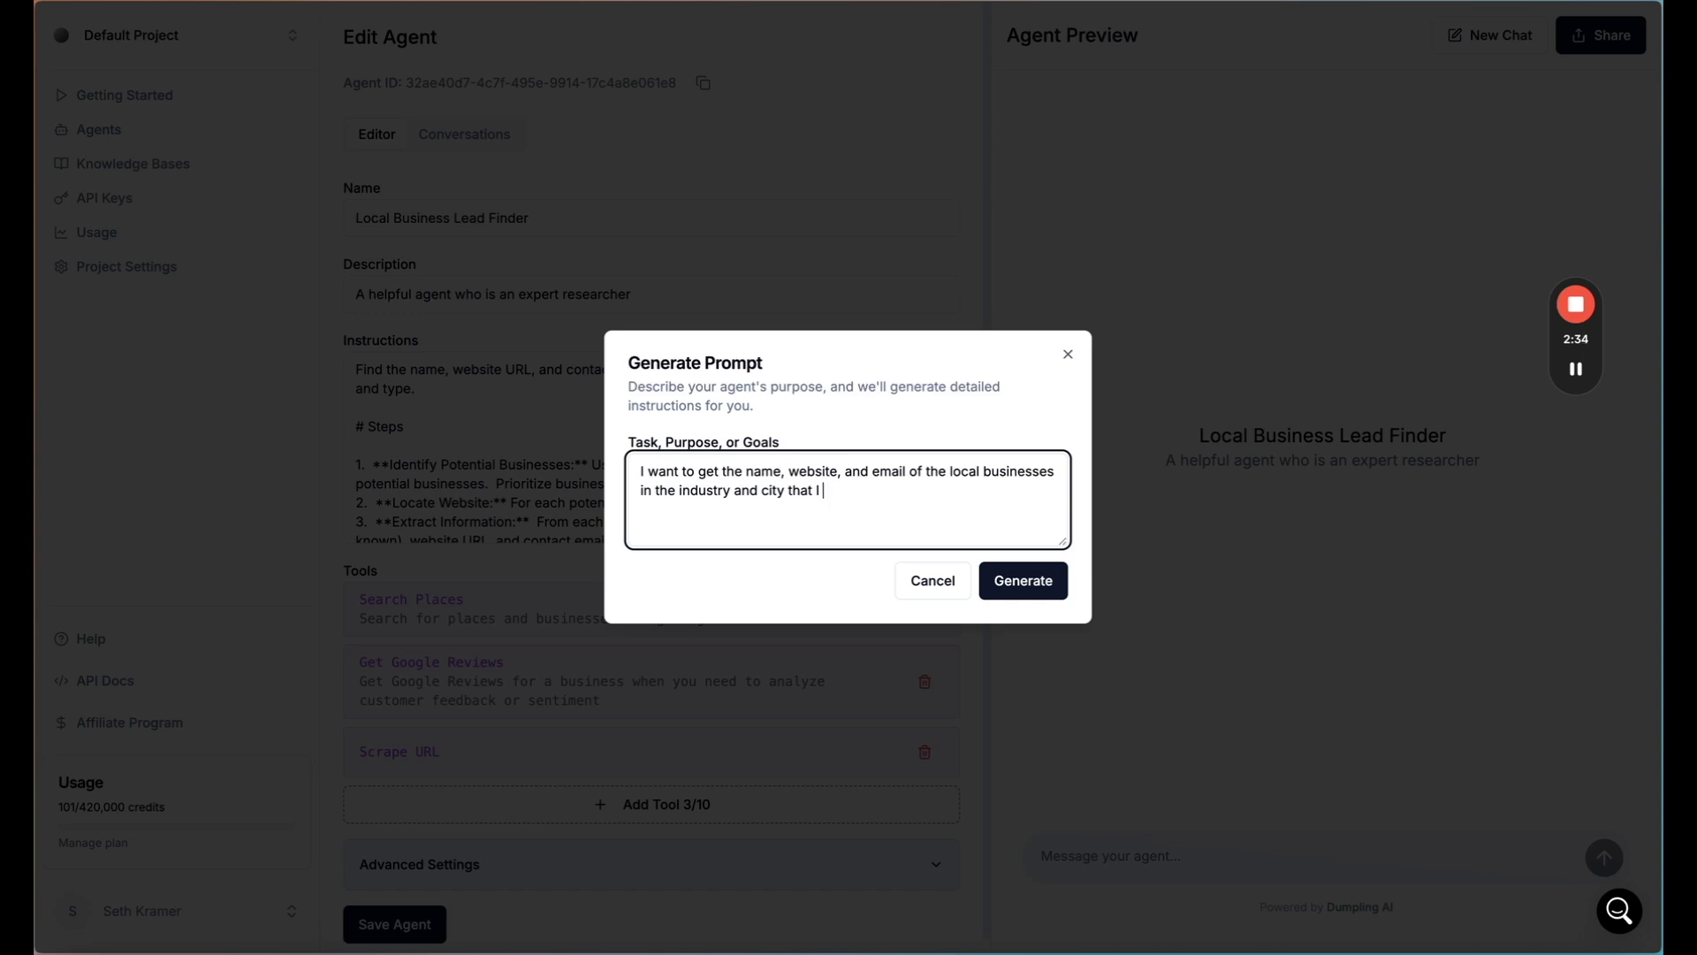
text(say)
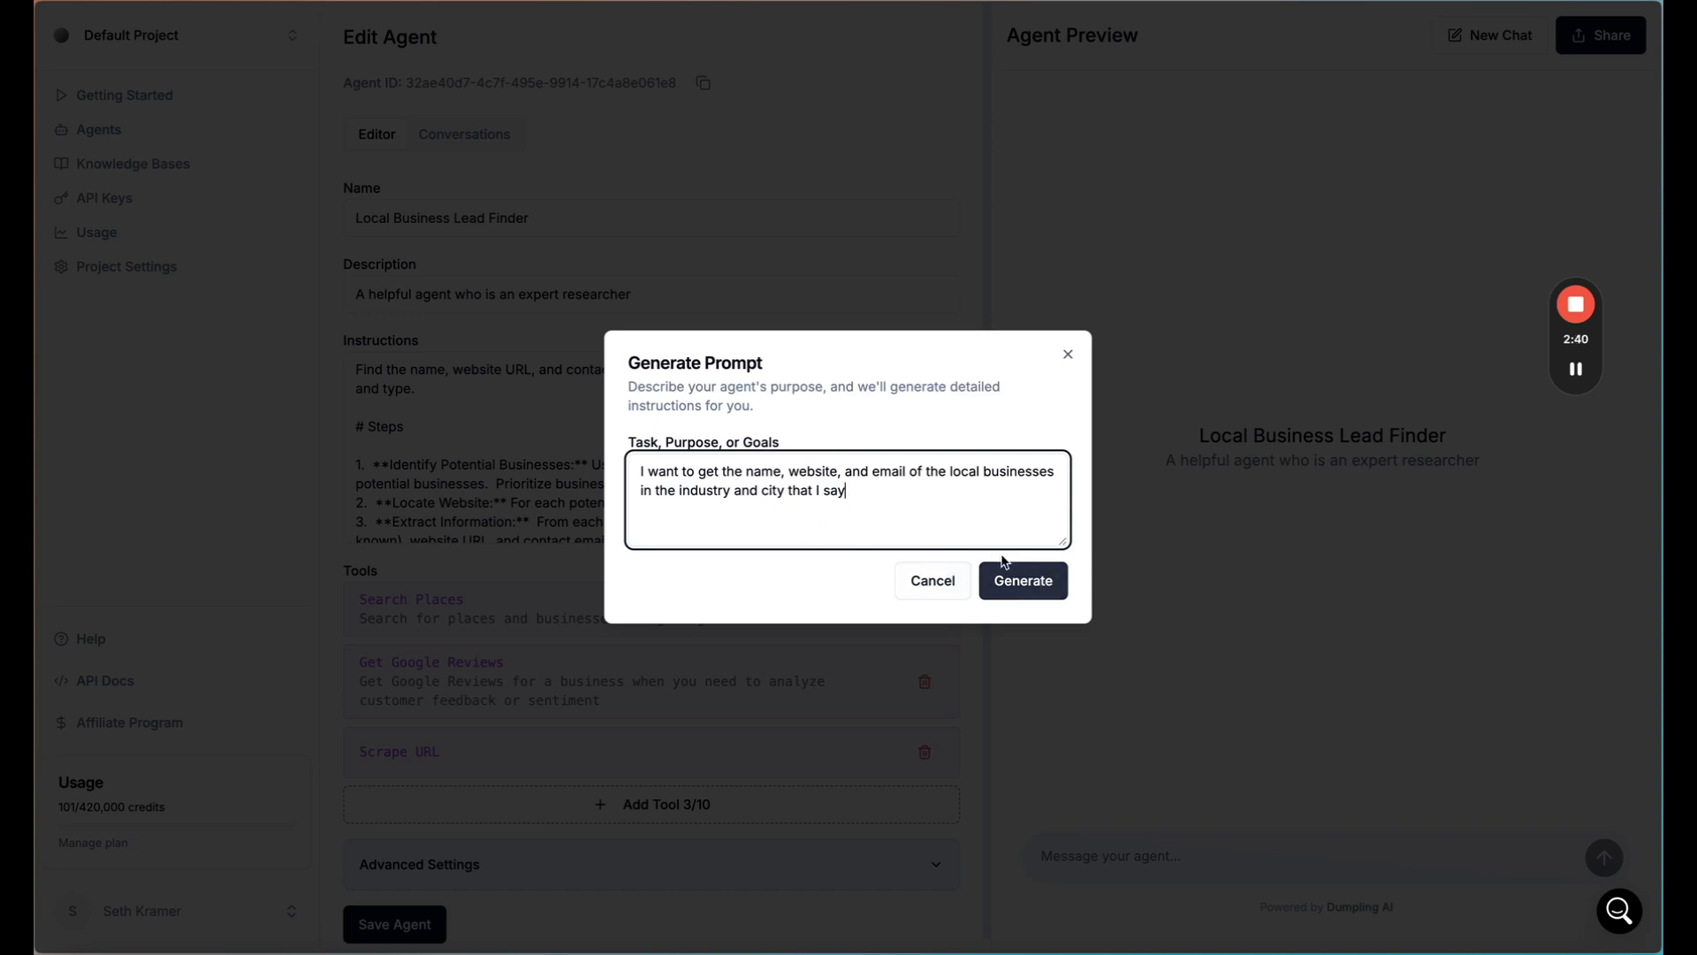
click(1067, 357)
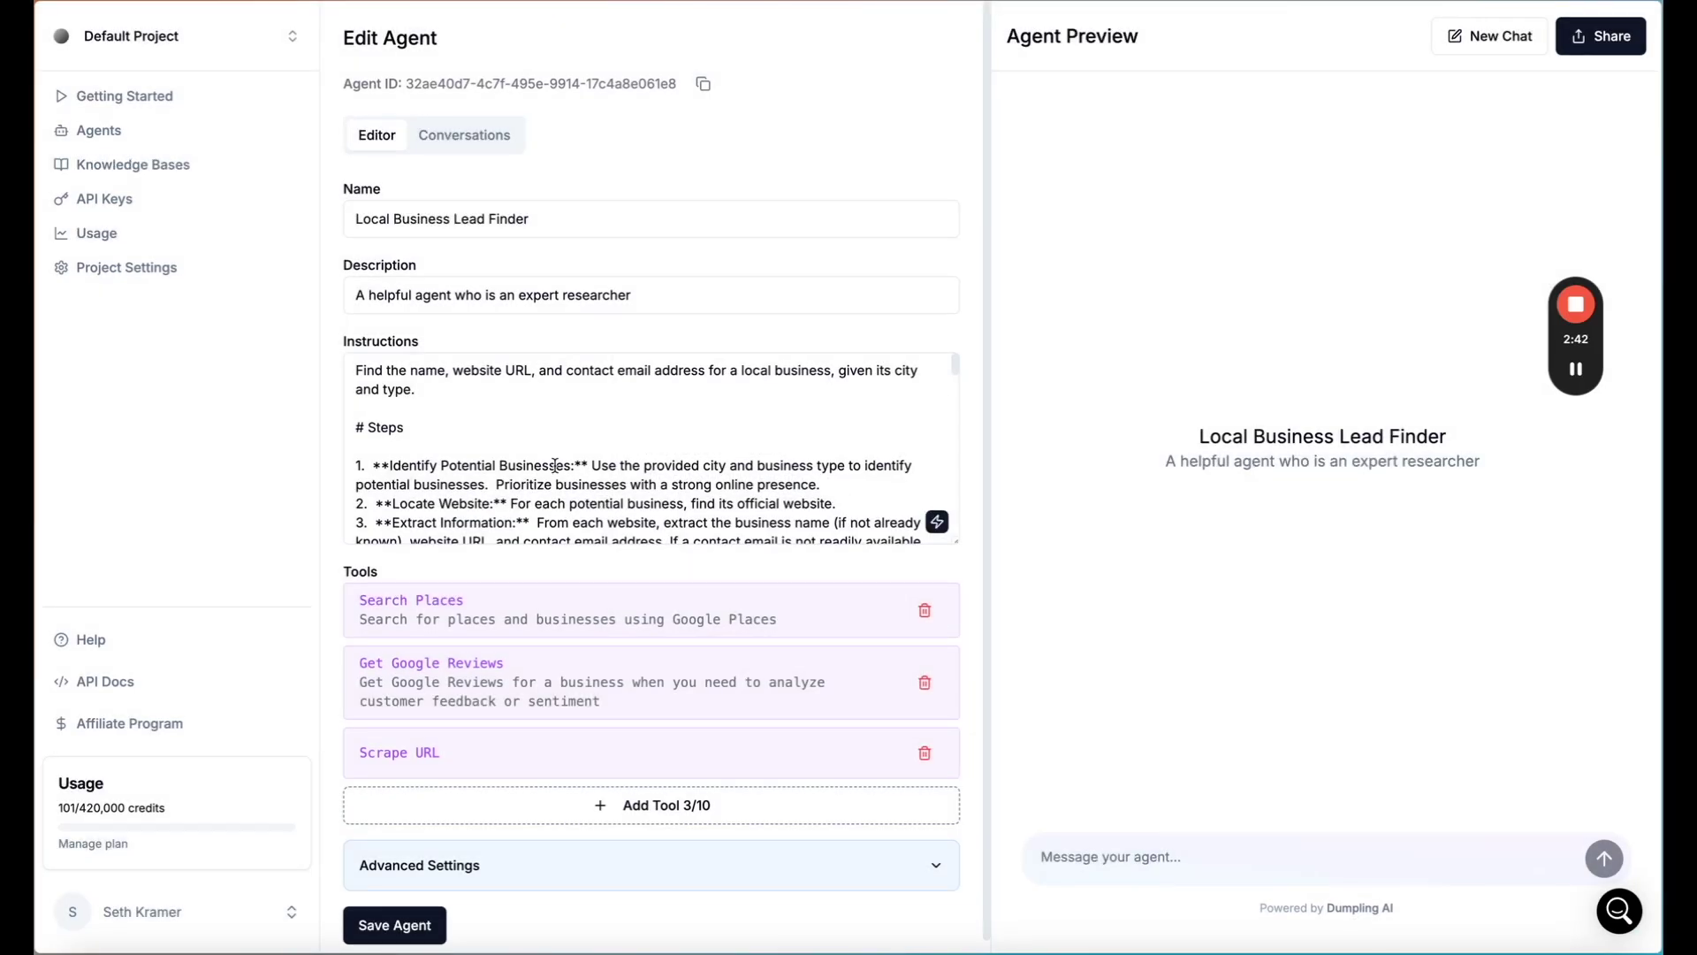
Enlarge the Instructions box and review the task and research steps.
scroll(555, 465, down, 3)
scroll(555, 465, down, 10)
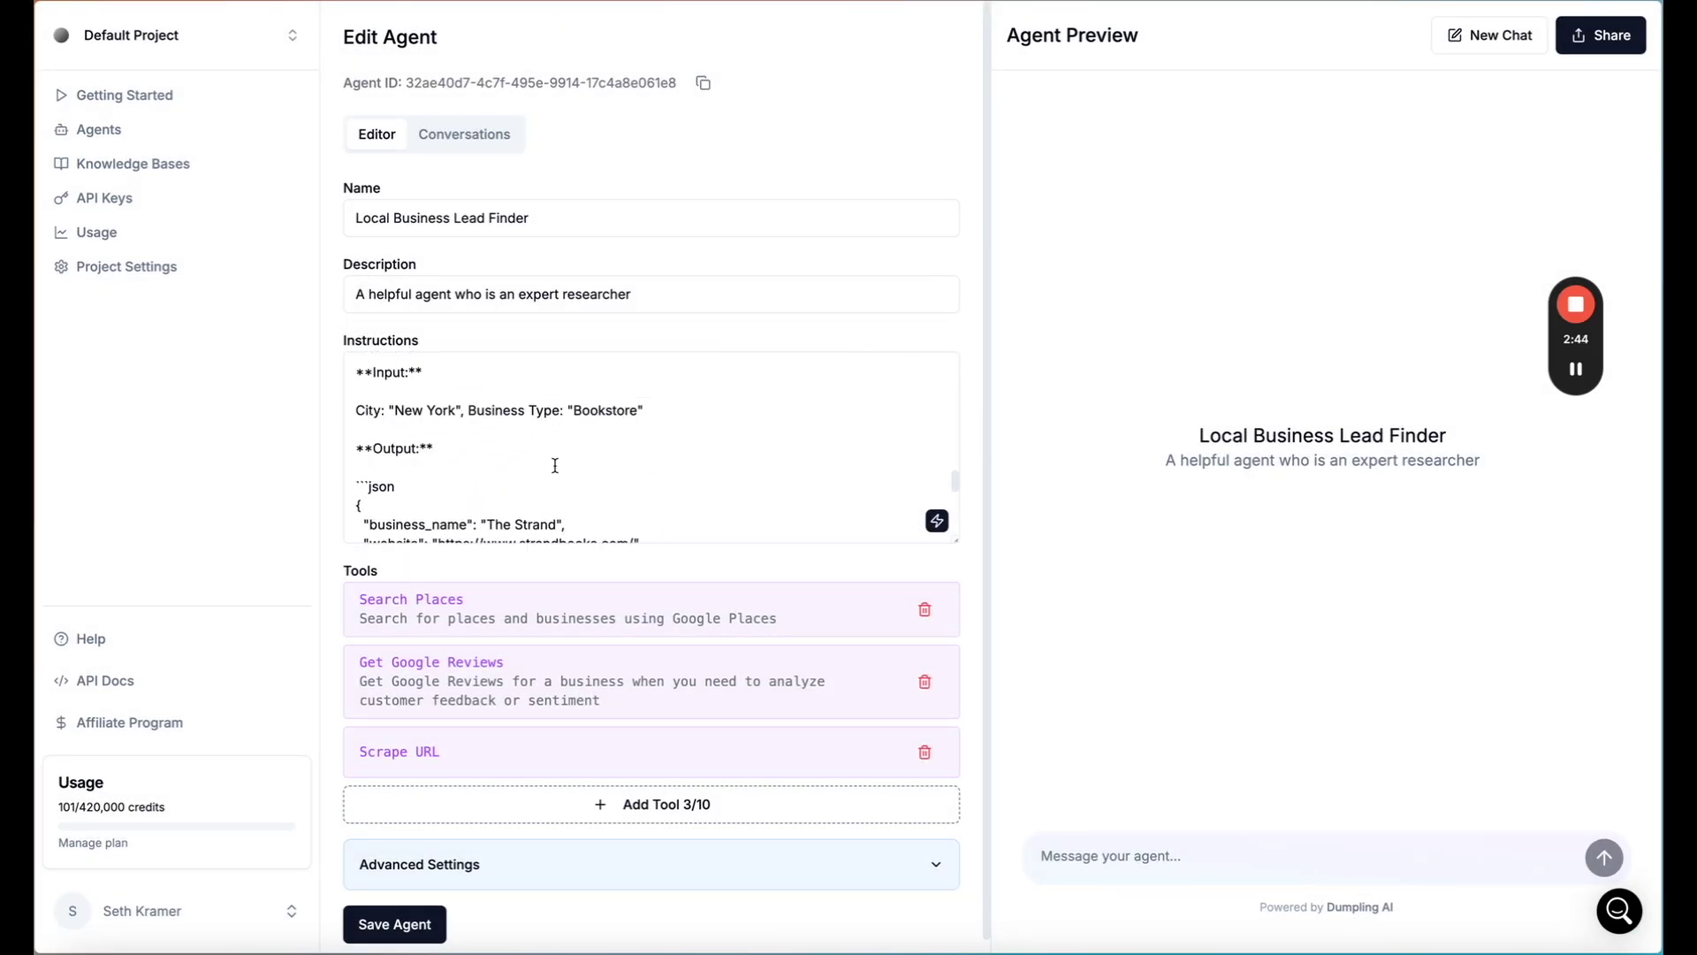
scroll(555, 465, up, 15)
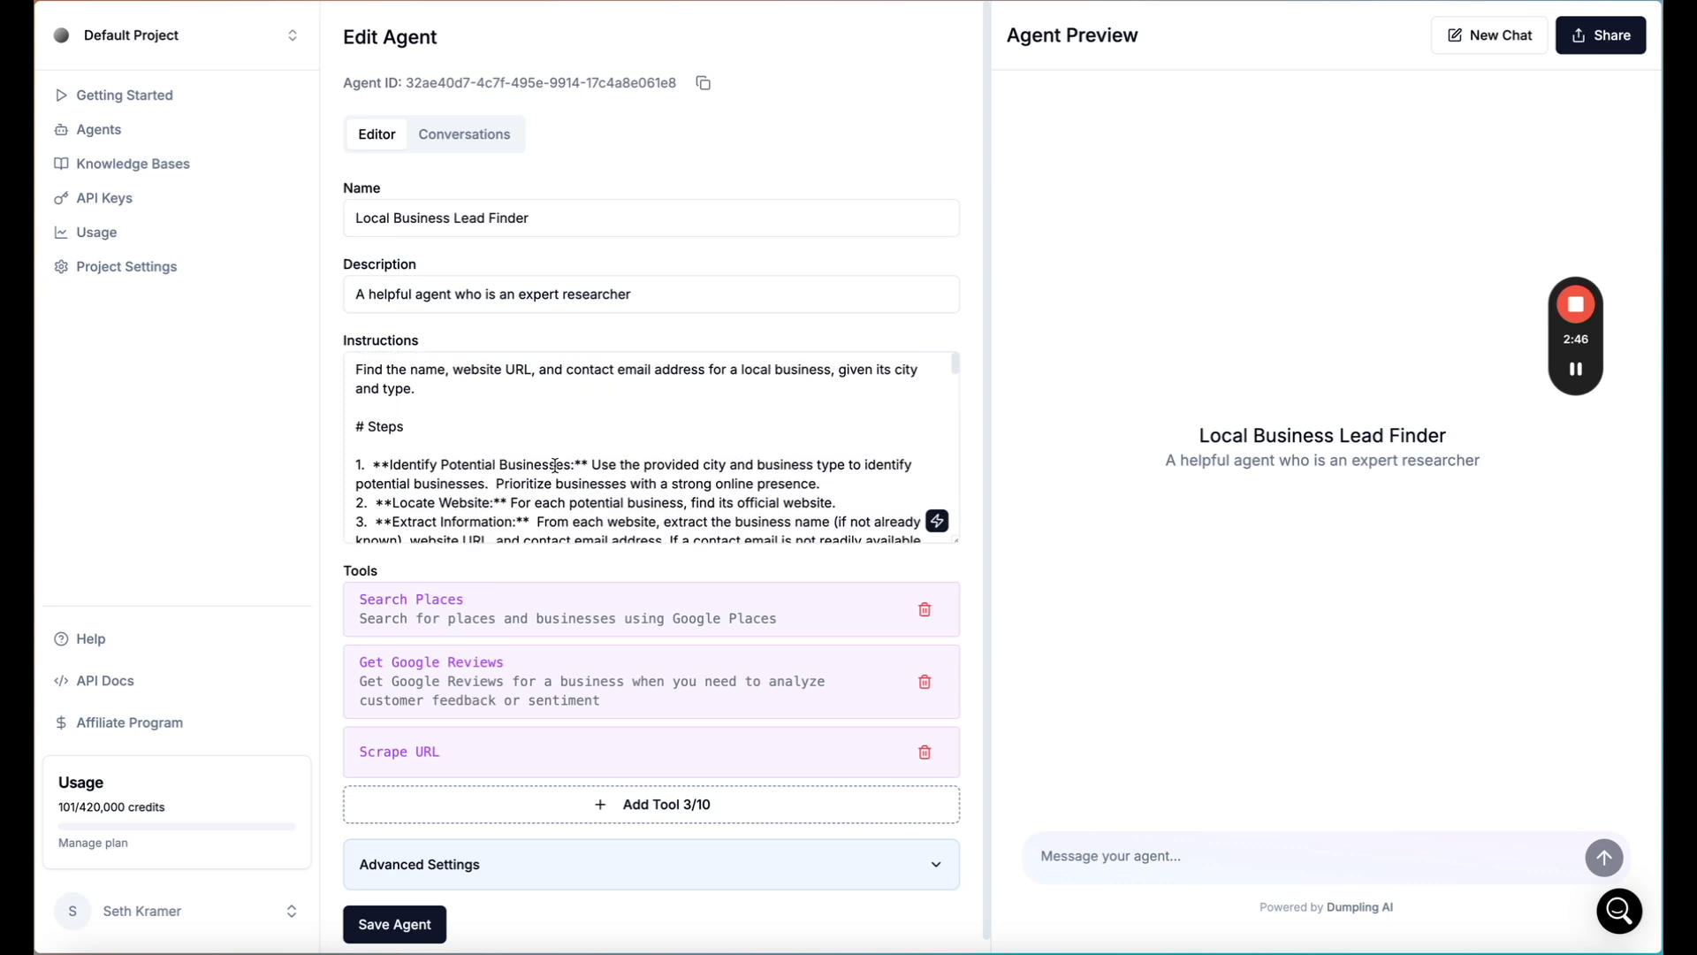
scroll(556, 465, down, 5)
scroll(555, 465, up, 10)
drag(958, 539, 958, 775)
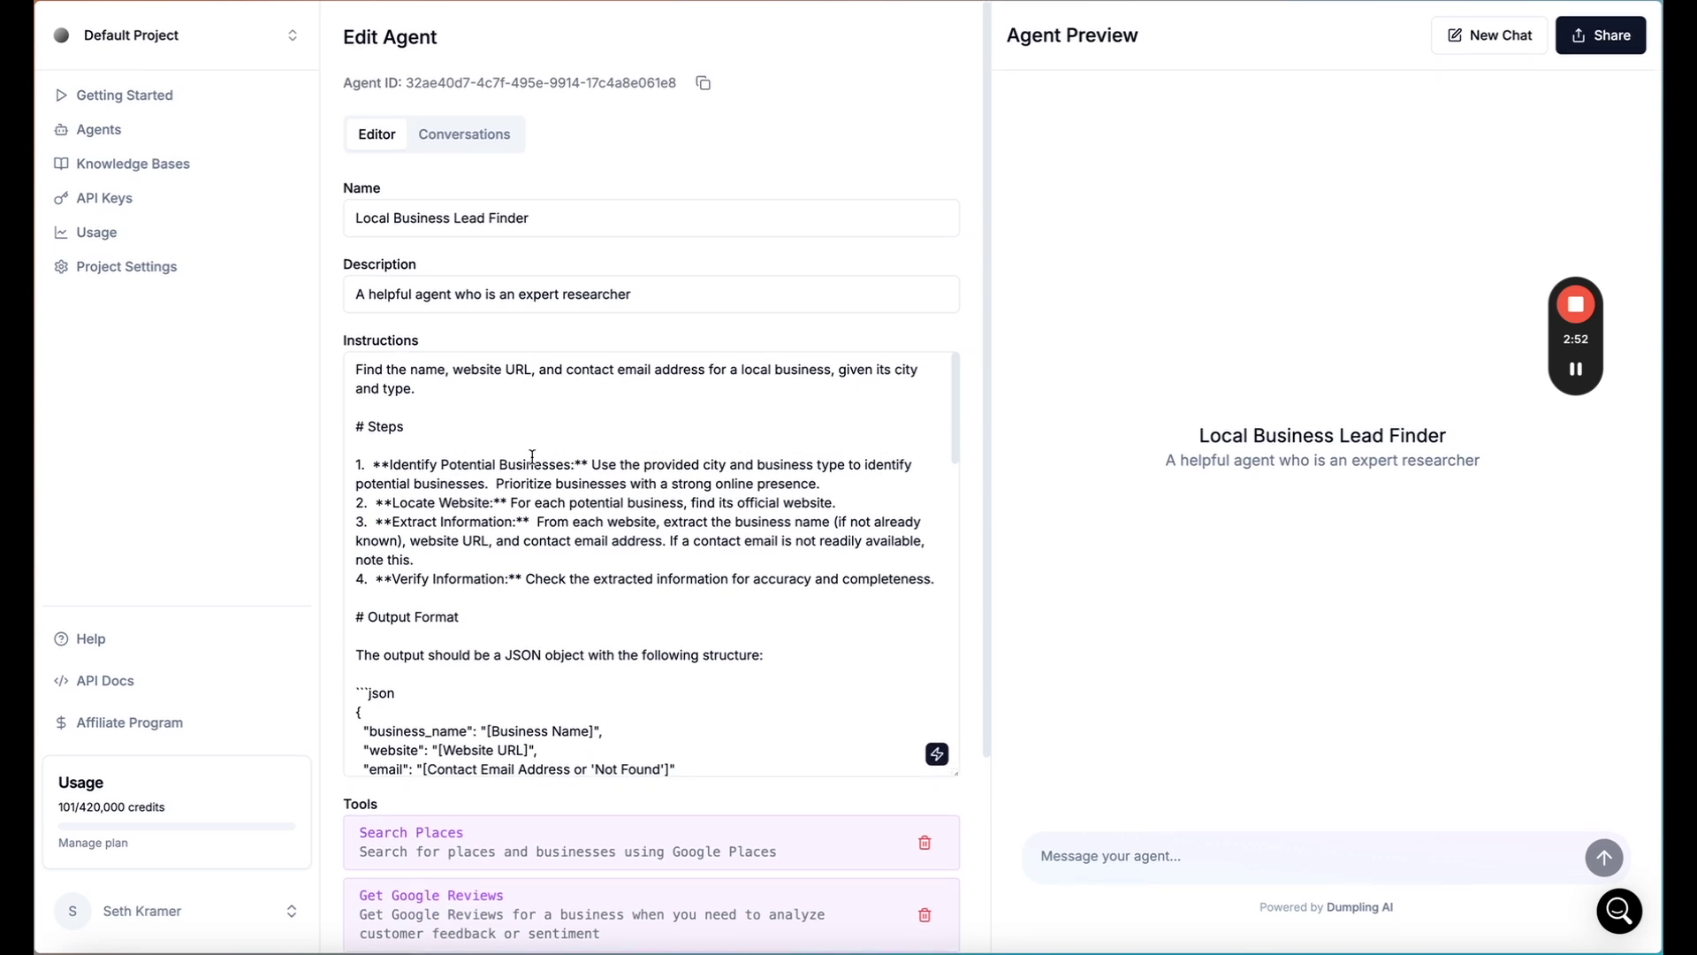
drag(437, 370, 651, 373)
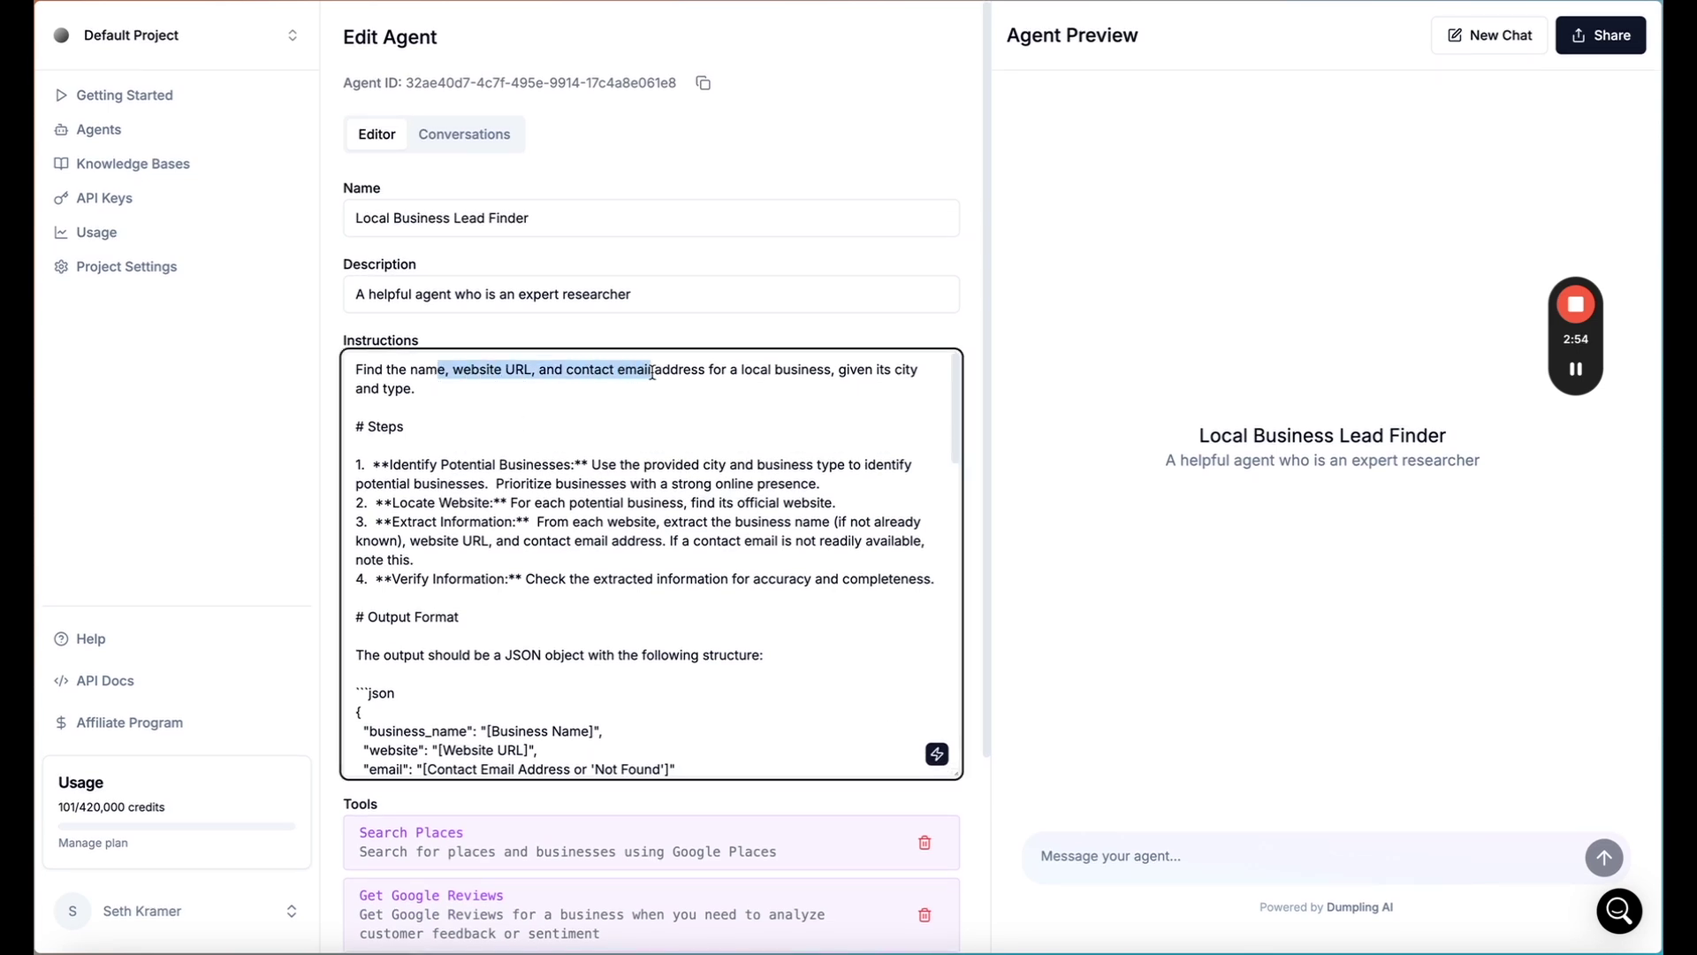
scroll(644, 415, down, 1)
scroll(644, 415, up, 1)
scroll(524, 455, down, 1)
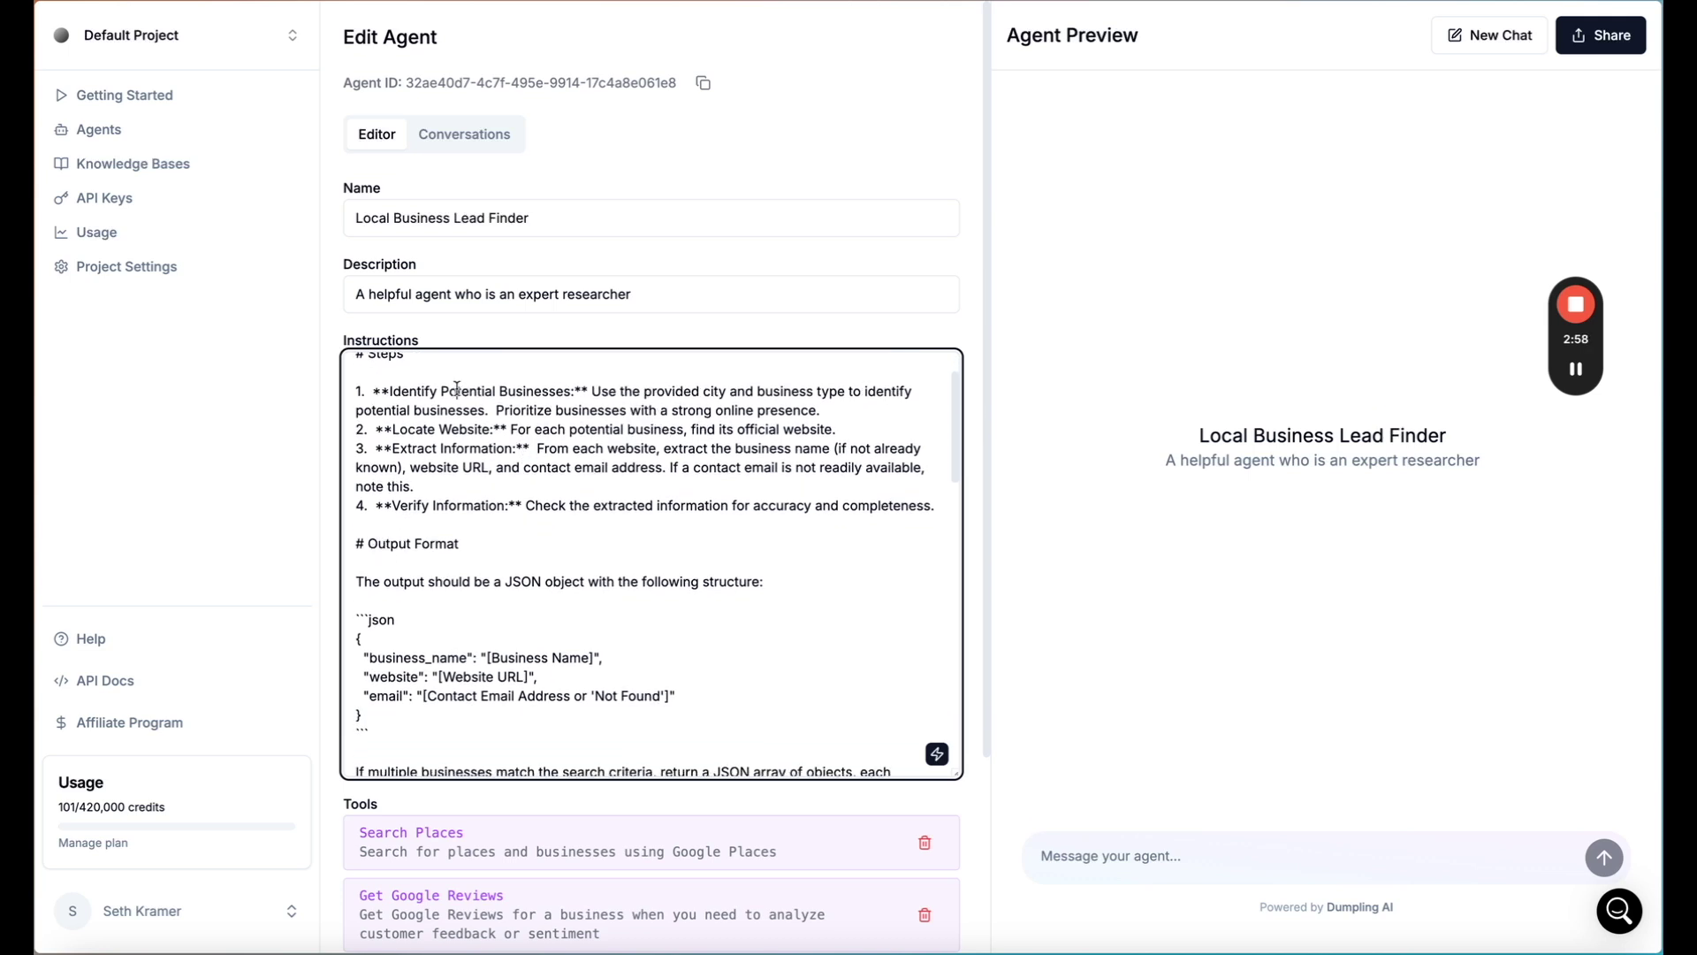
drag(457, 389, 628, 466)
Review the JSON output format and not-found note, then open the Add Tool catalogue.
scroll(627, 477, down, 1)
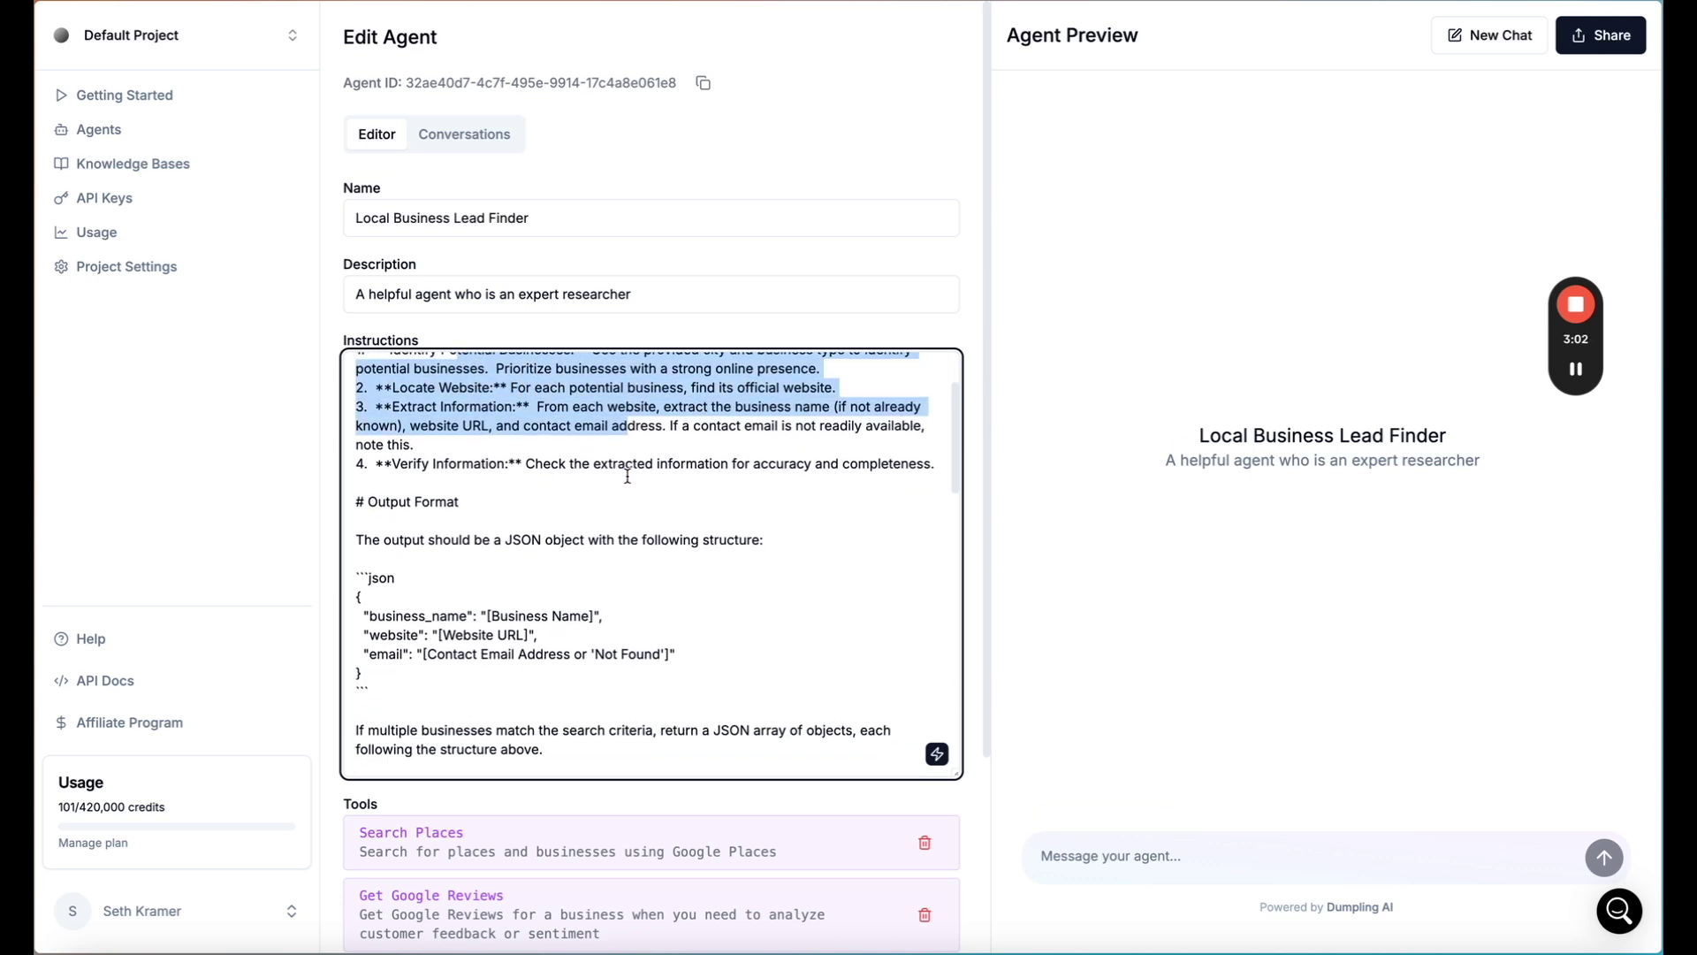
scroll(546, 509, down, 1)
scroll(545, 509, down, 1)
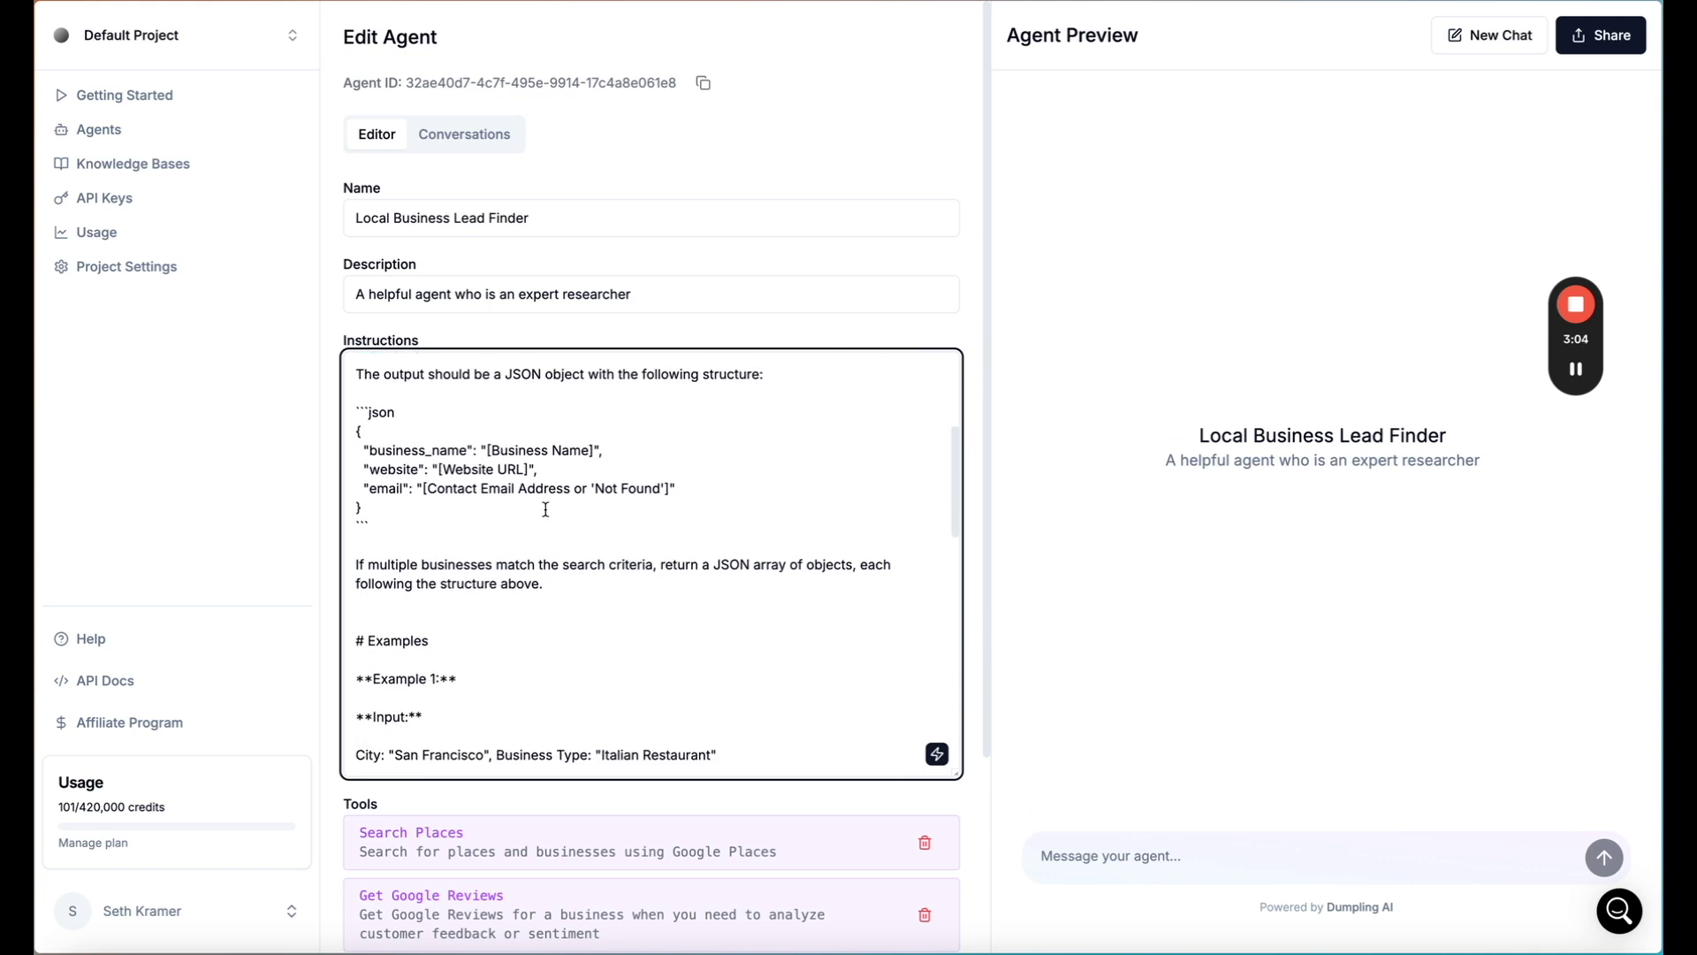
drag(359, 411, 451, 523)
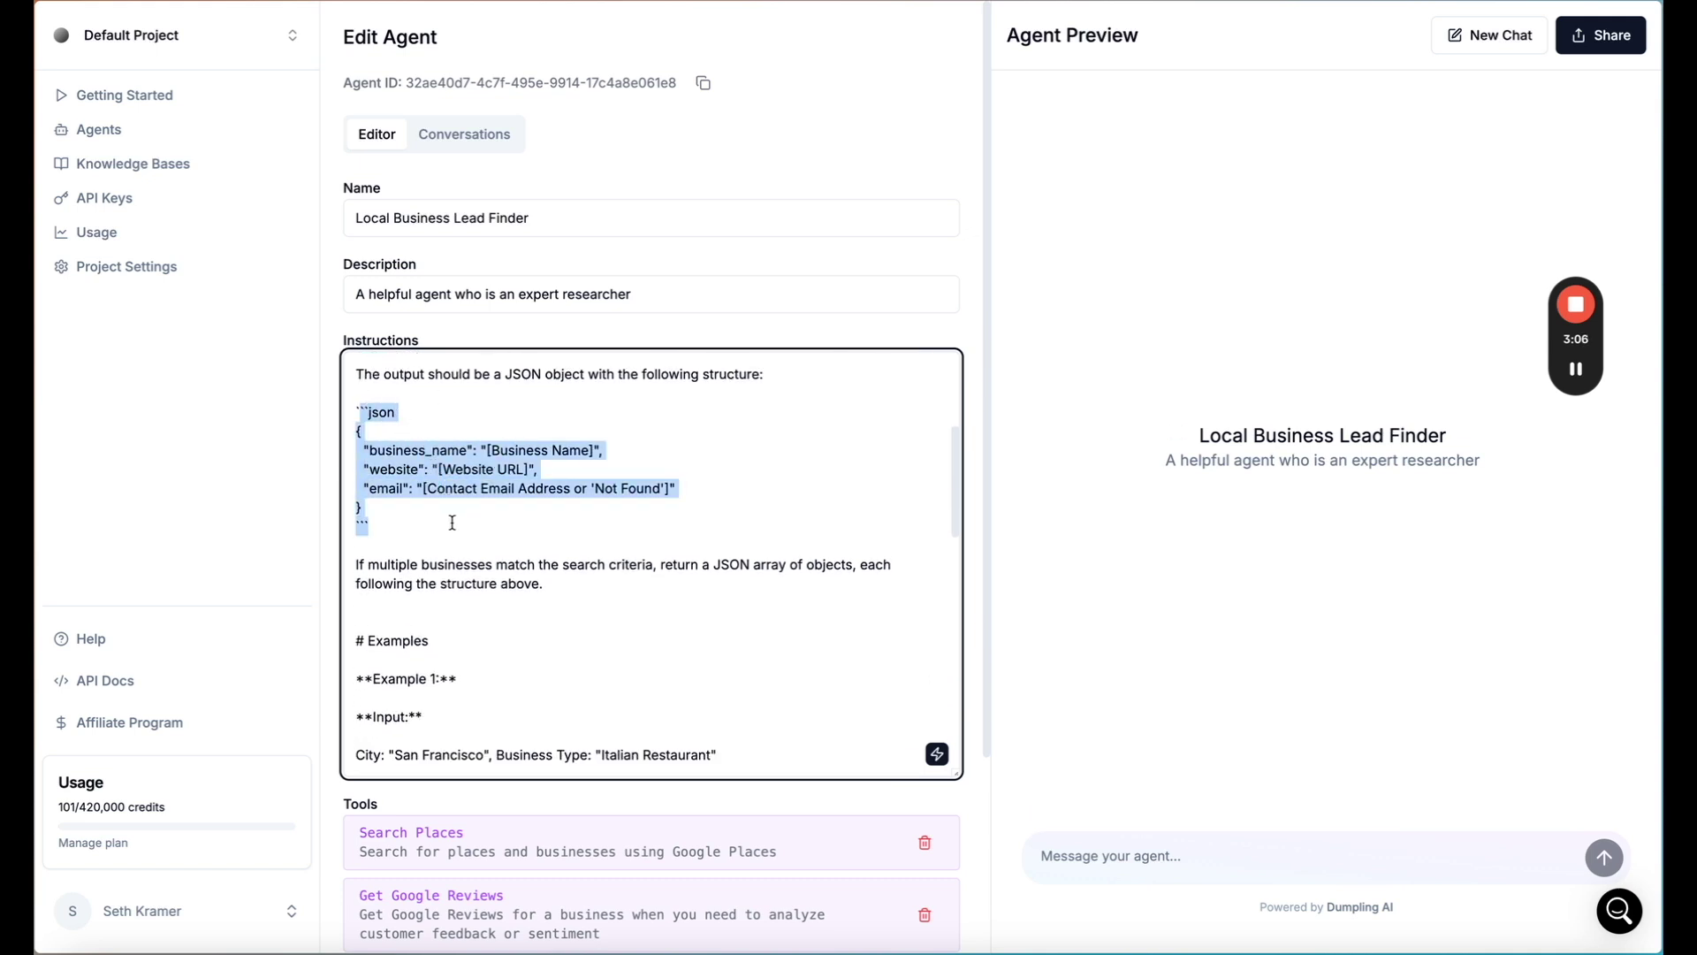
scroll(452, 523, down, 4)
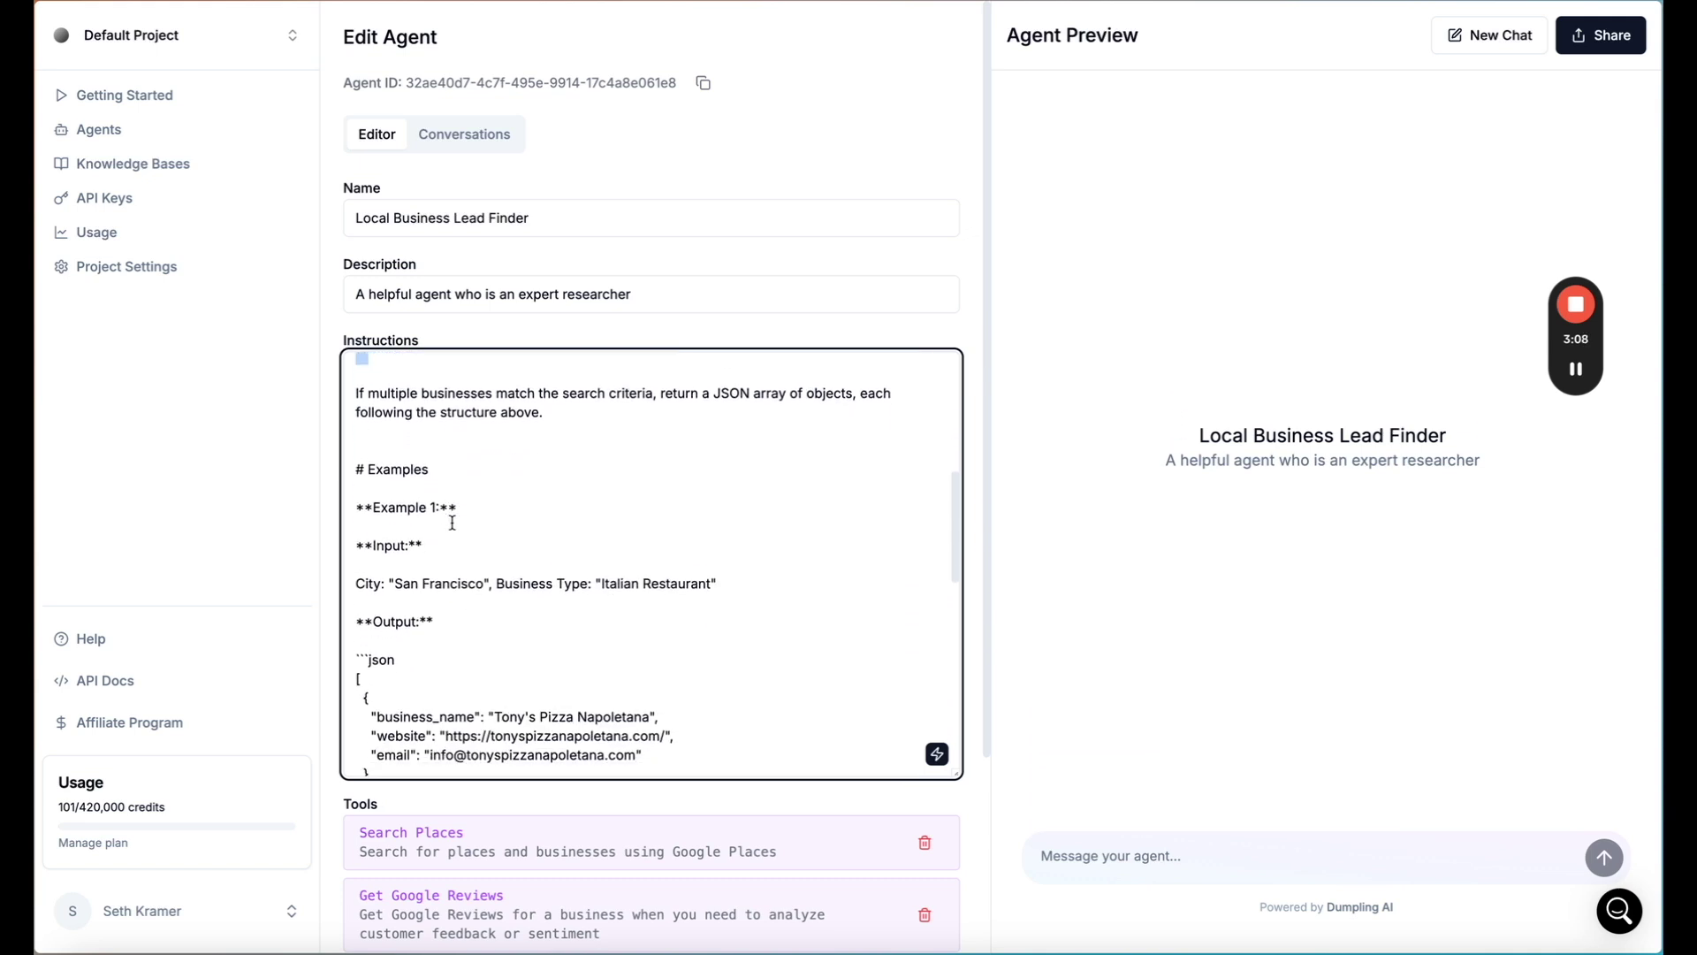
scroll(451, 523, up, 1)
scroll(452, 522, down, 10)
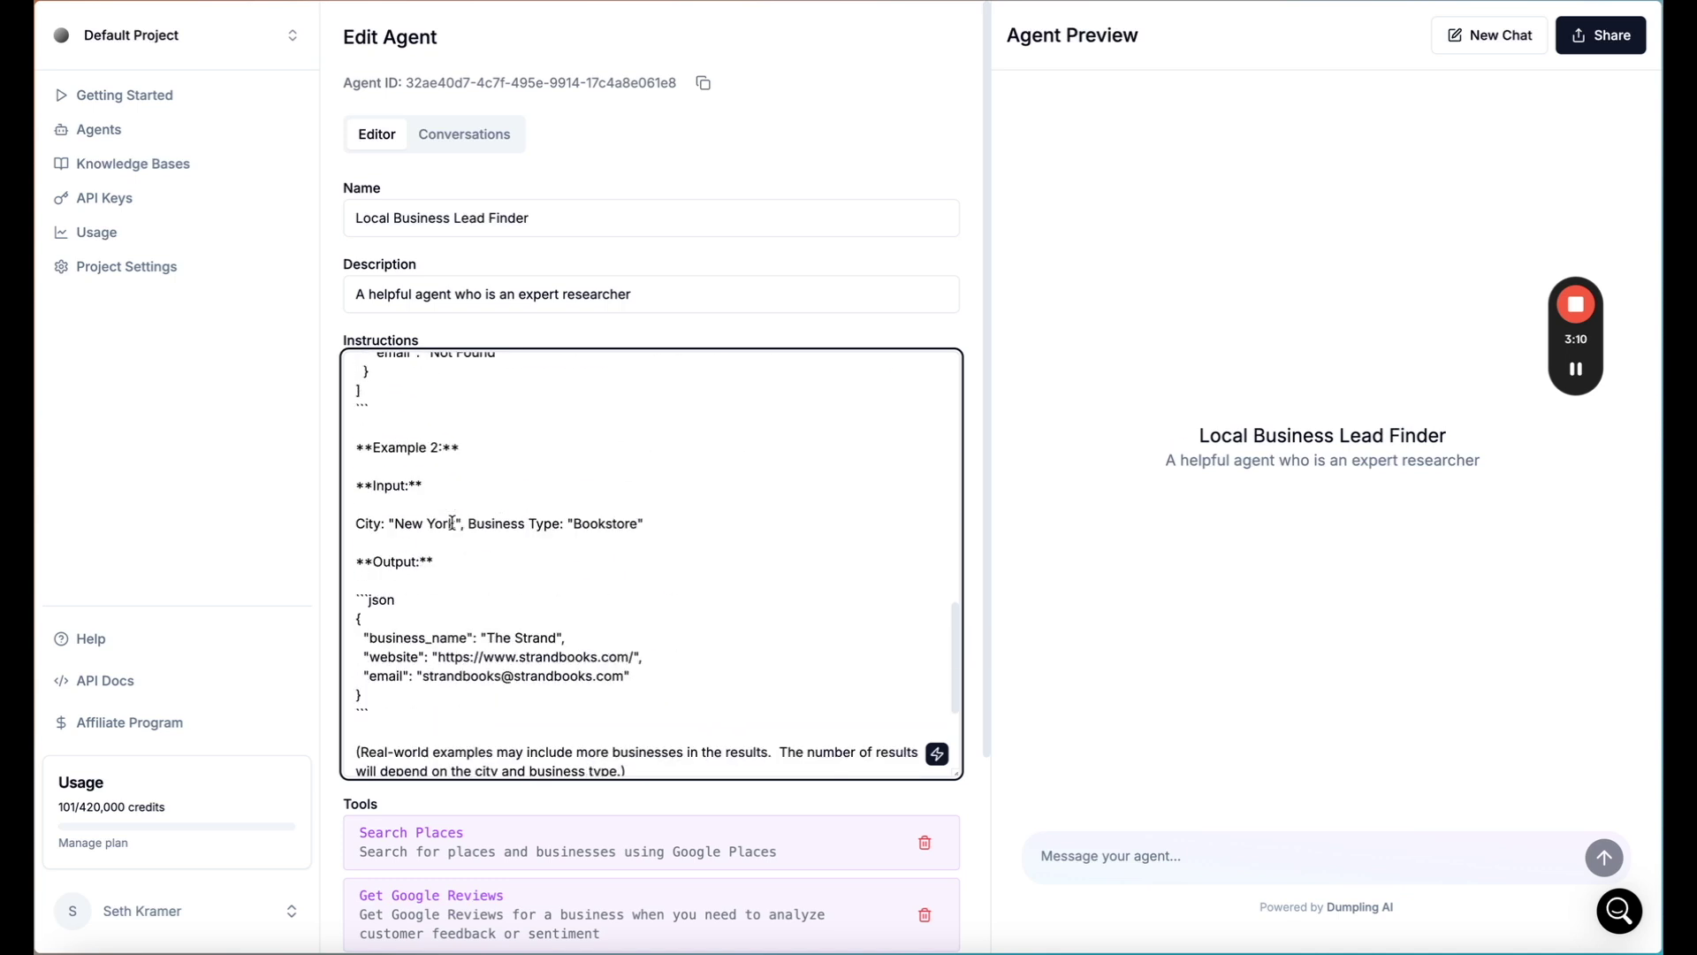
scroll(492, 683, down, 3)
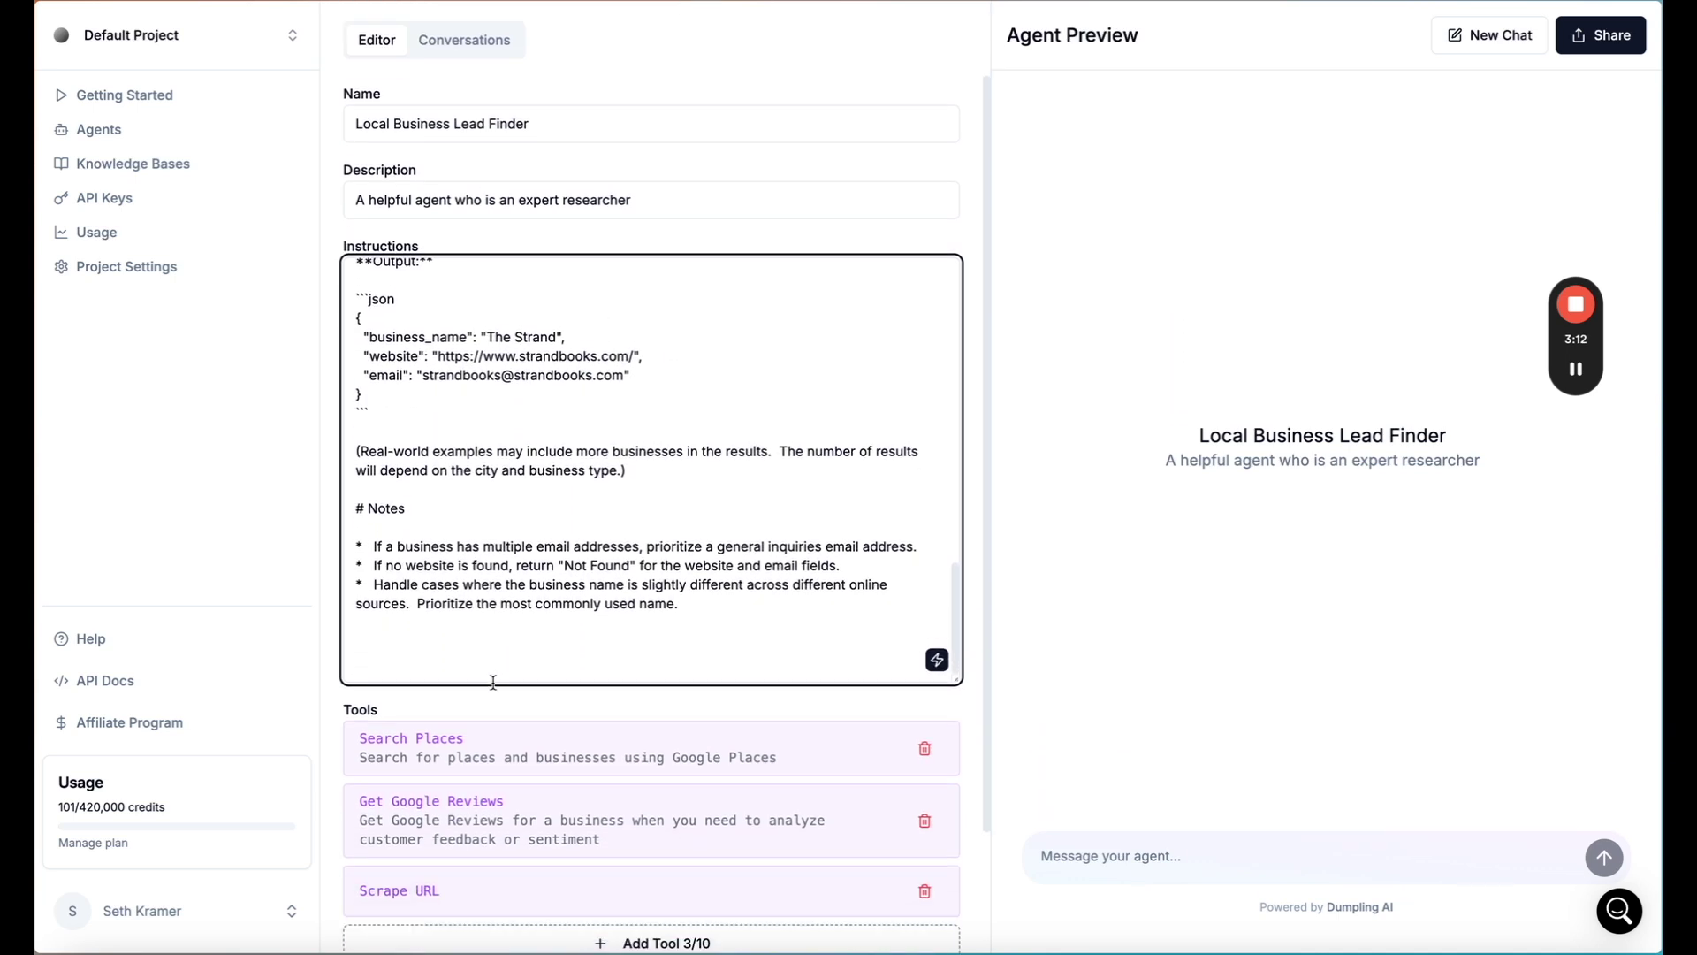
drag(374, 450, 756, 450)
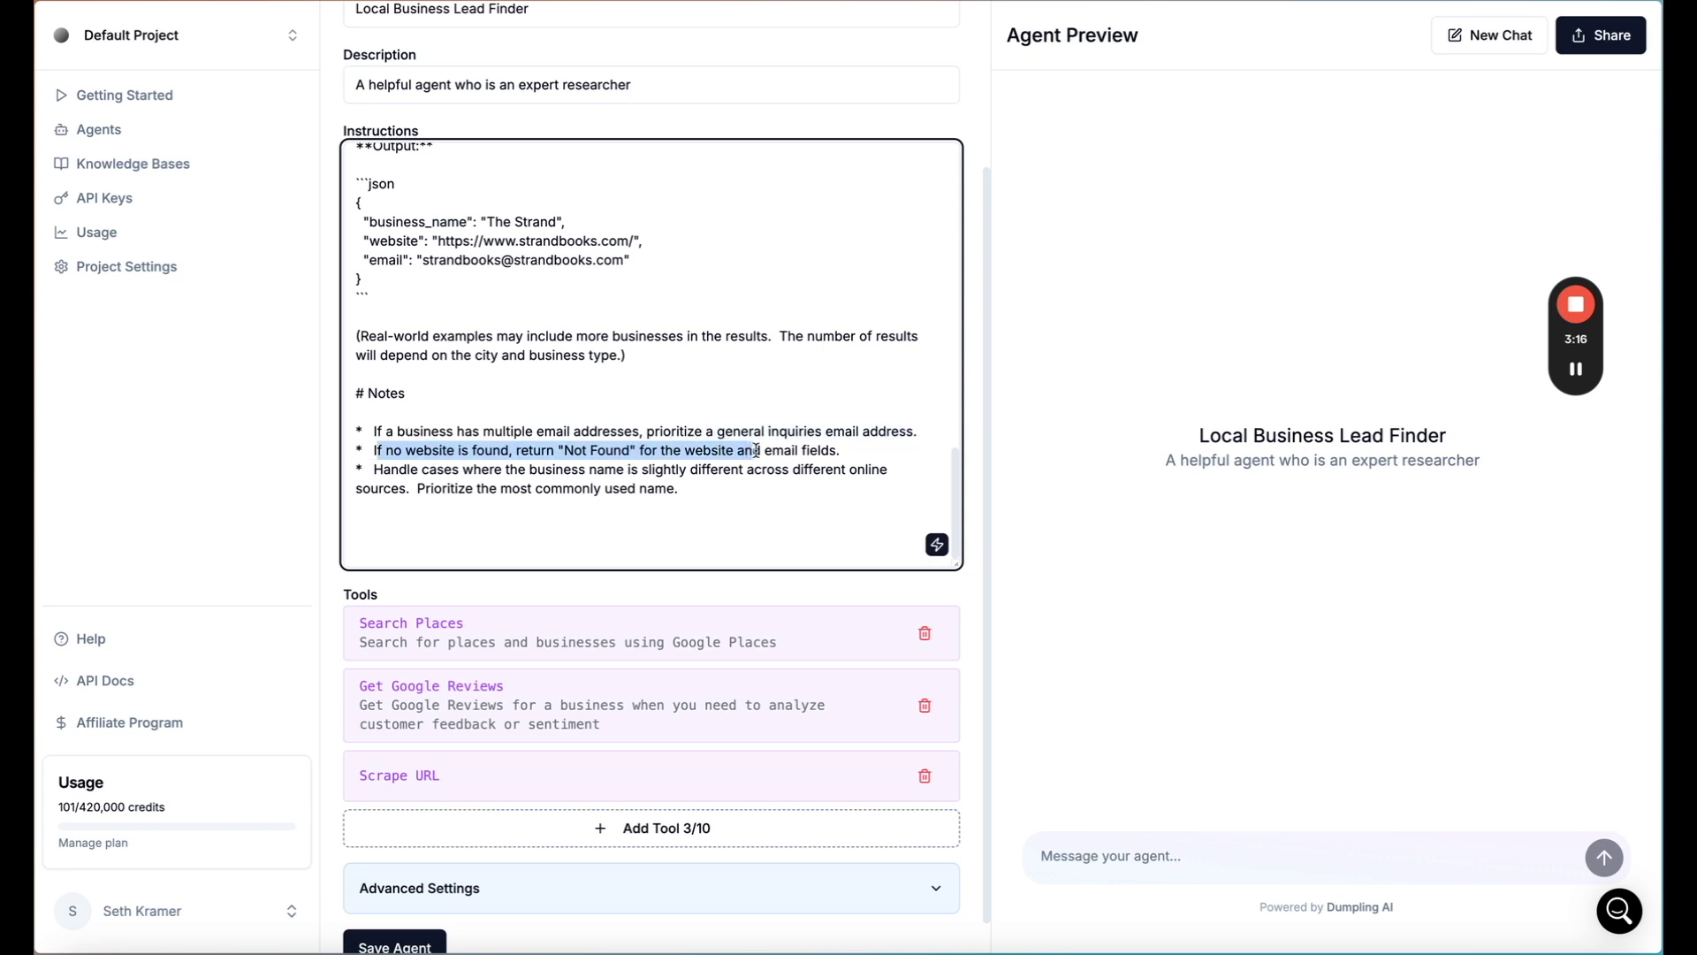
scroll(611, 475, down, 1)
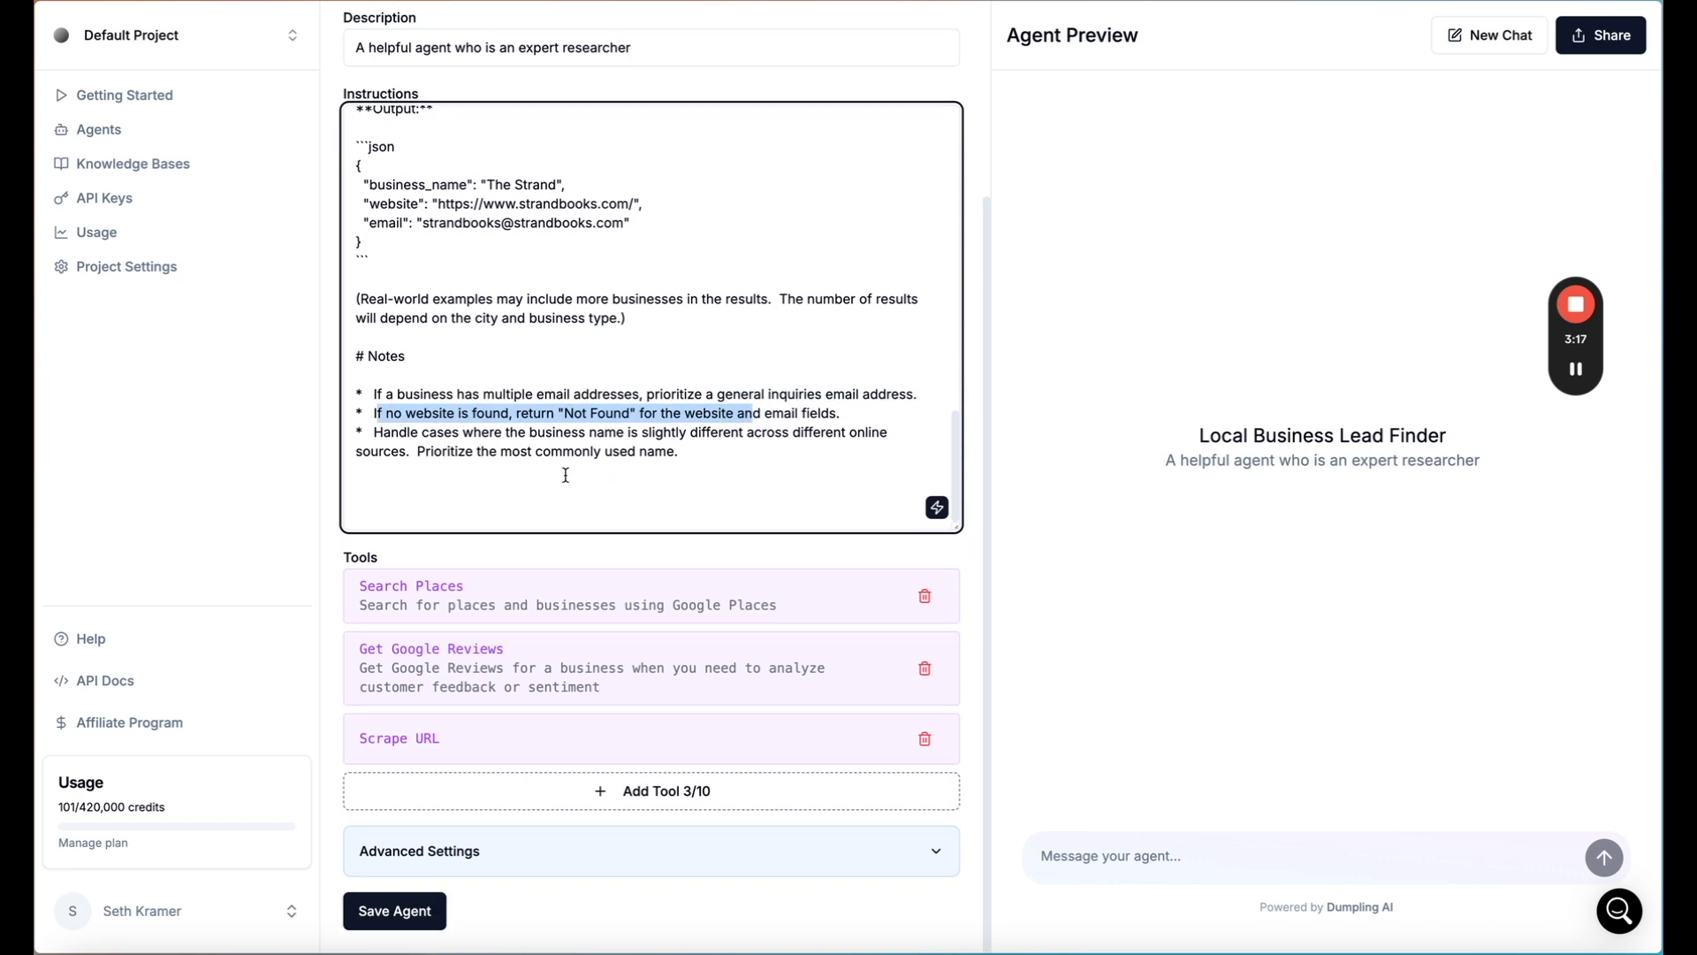
click(665, 812)
scroll(637, 415, down, 1)
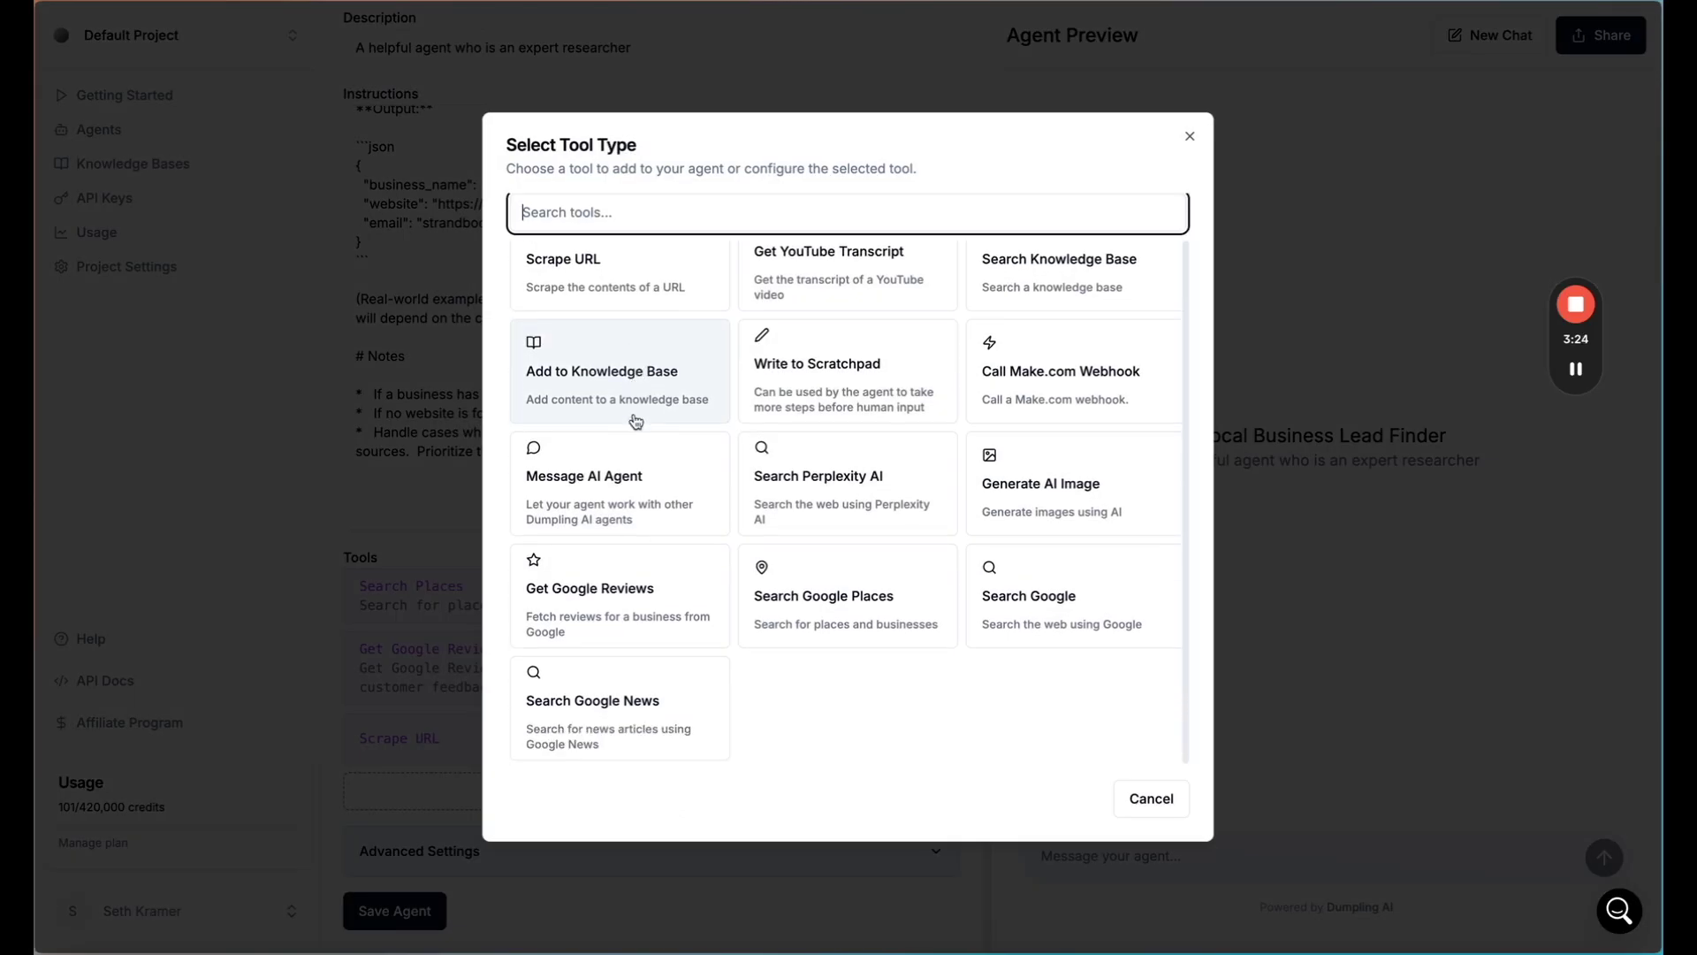
scroll(610, 422, up, 1)
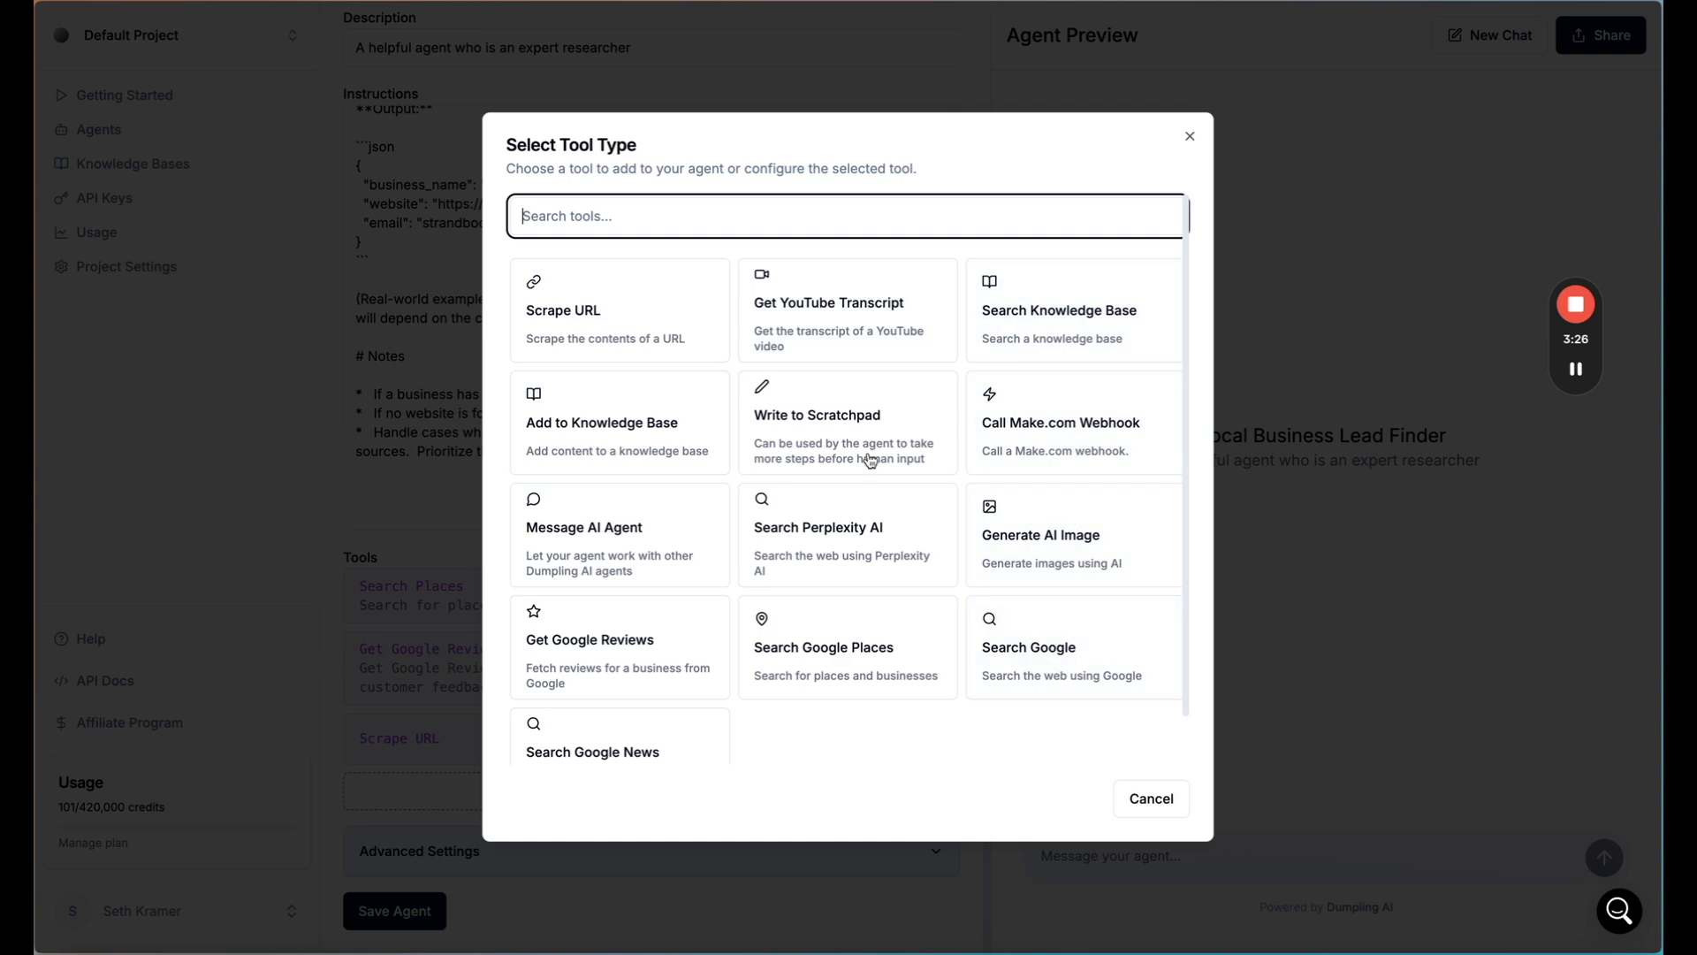
scroll(666, 753, down, 1)
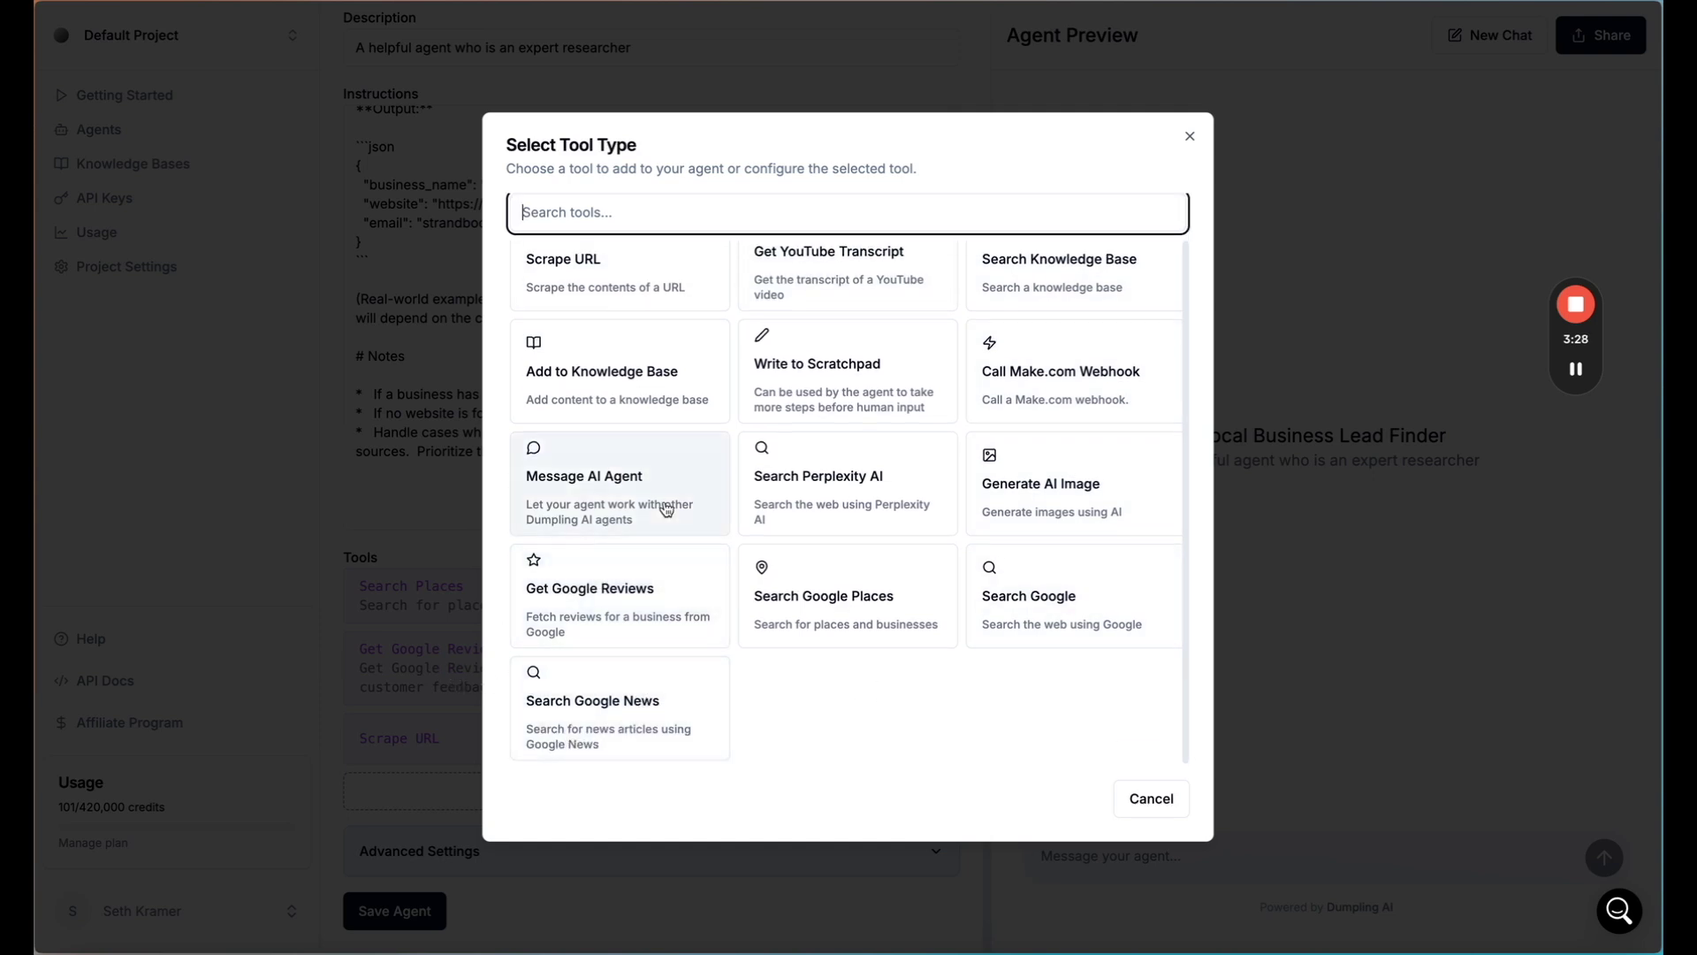
scroll(667, 508, up, 1)
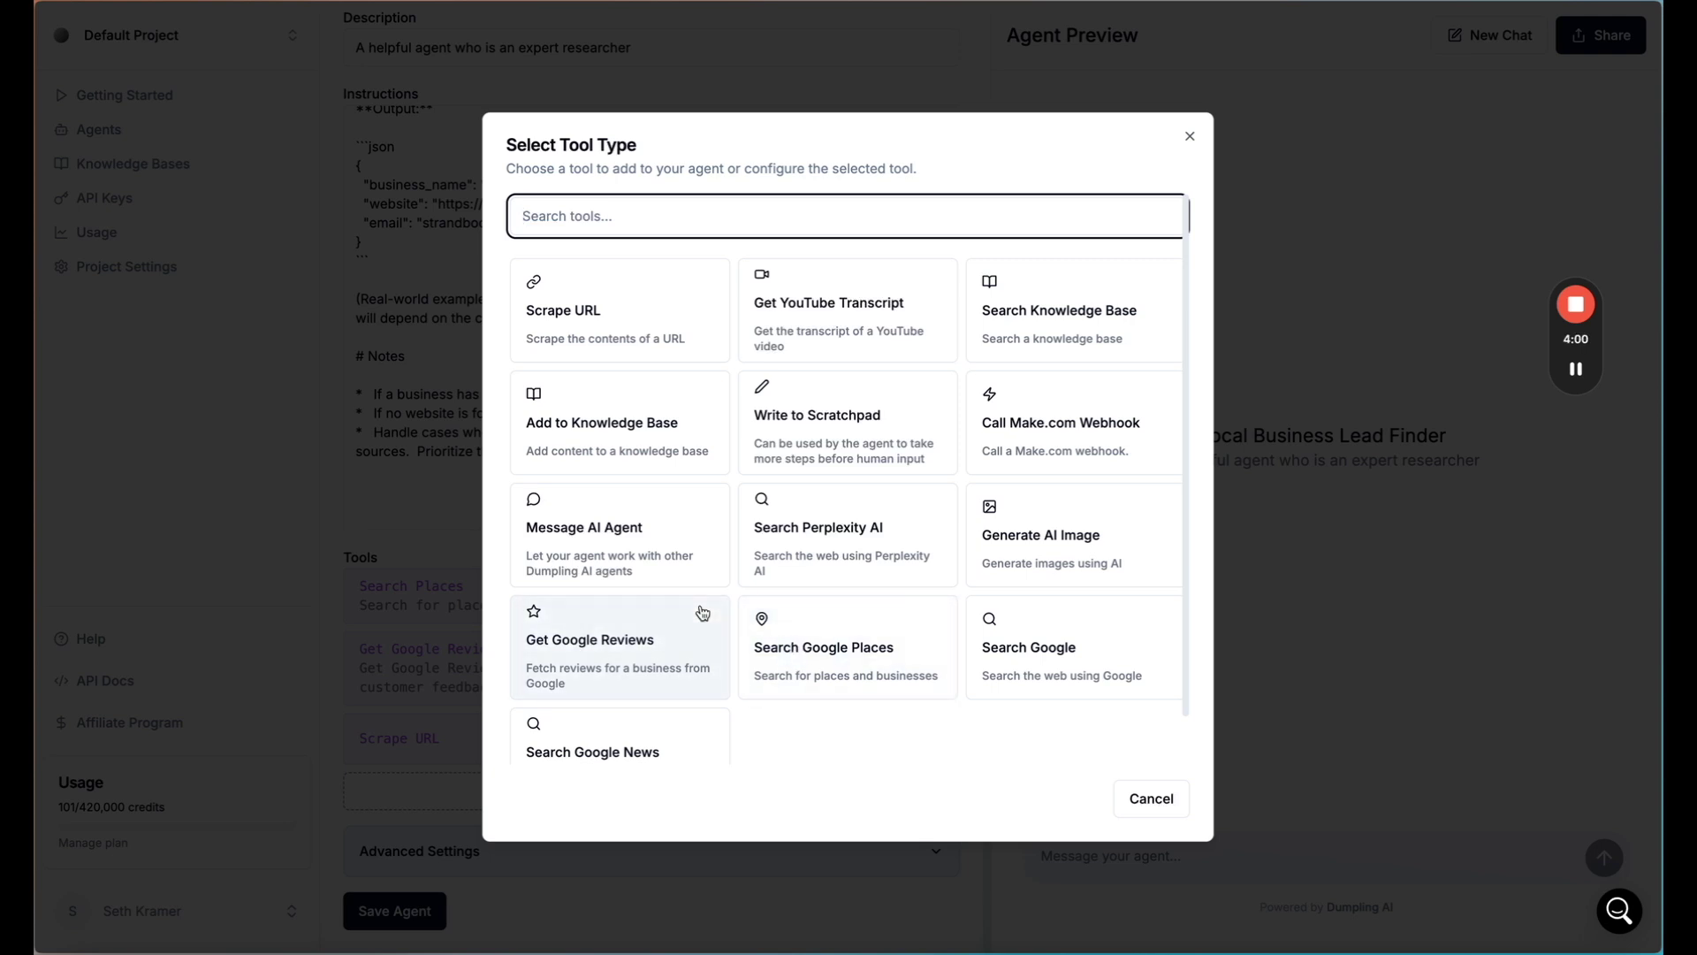
scroll(701, 608, down, 1)
scroll(724, 458, up, 1)
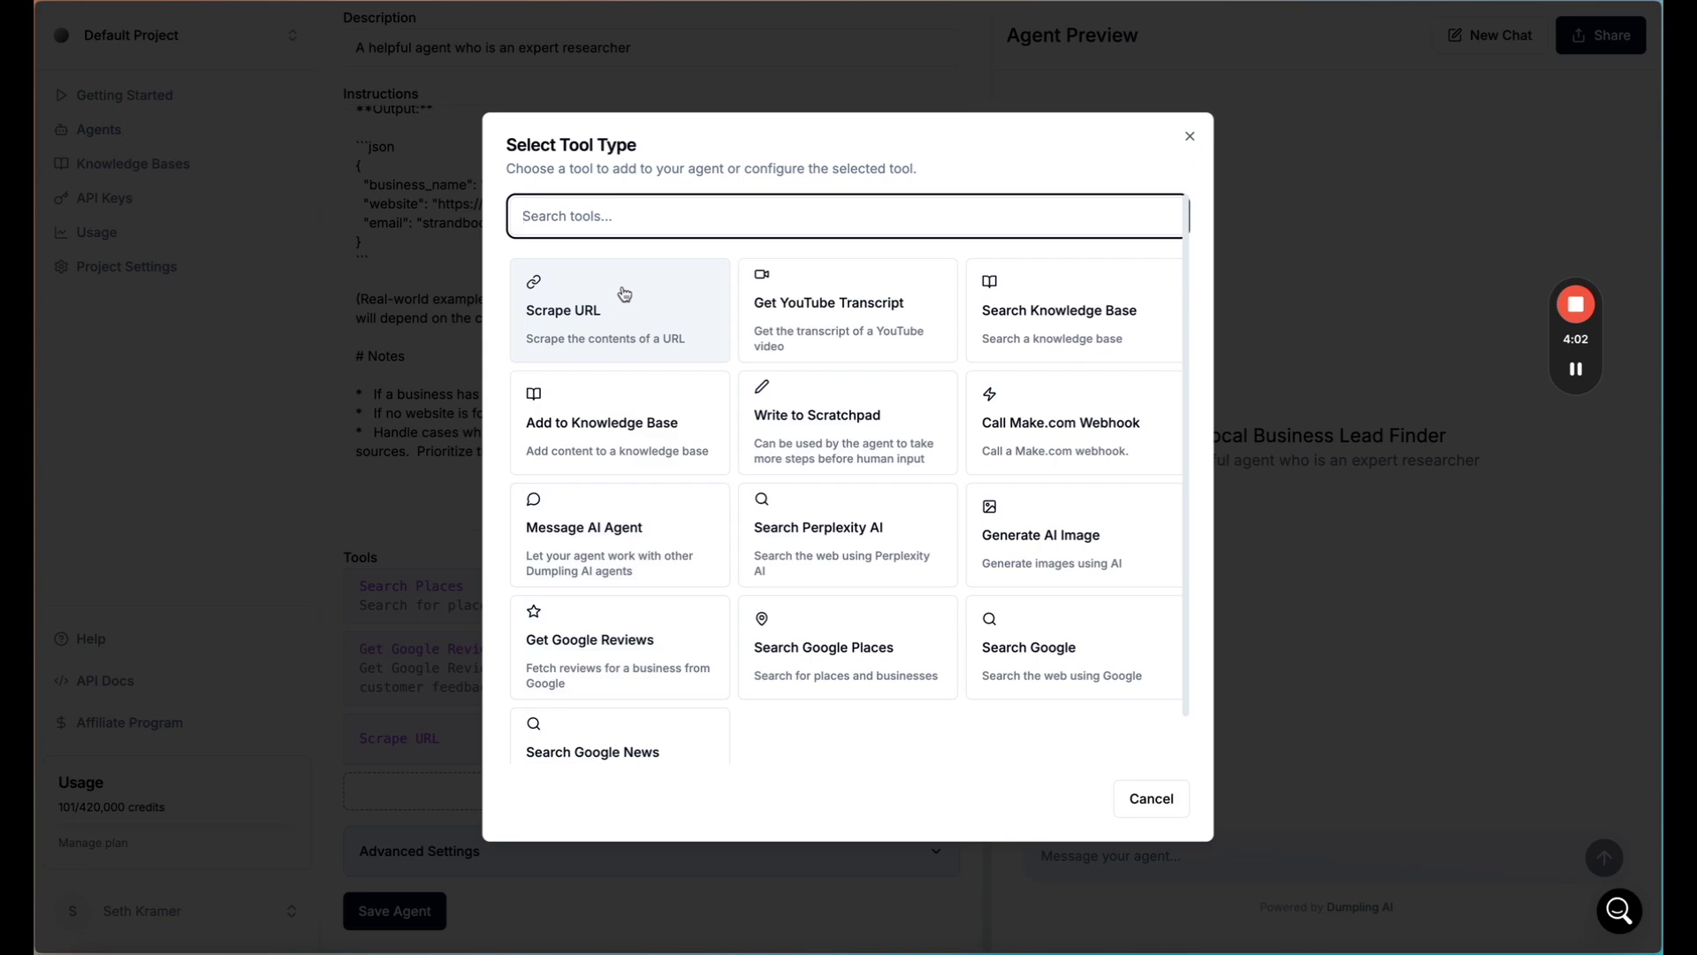
click(430, 662)
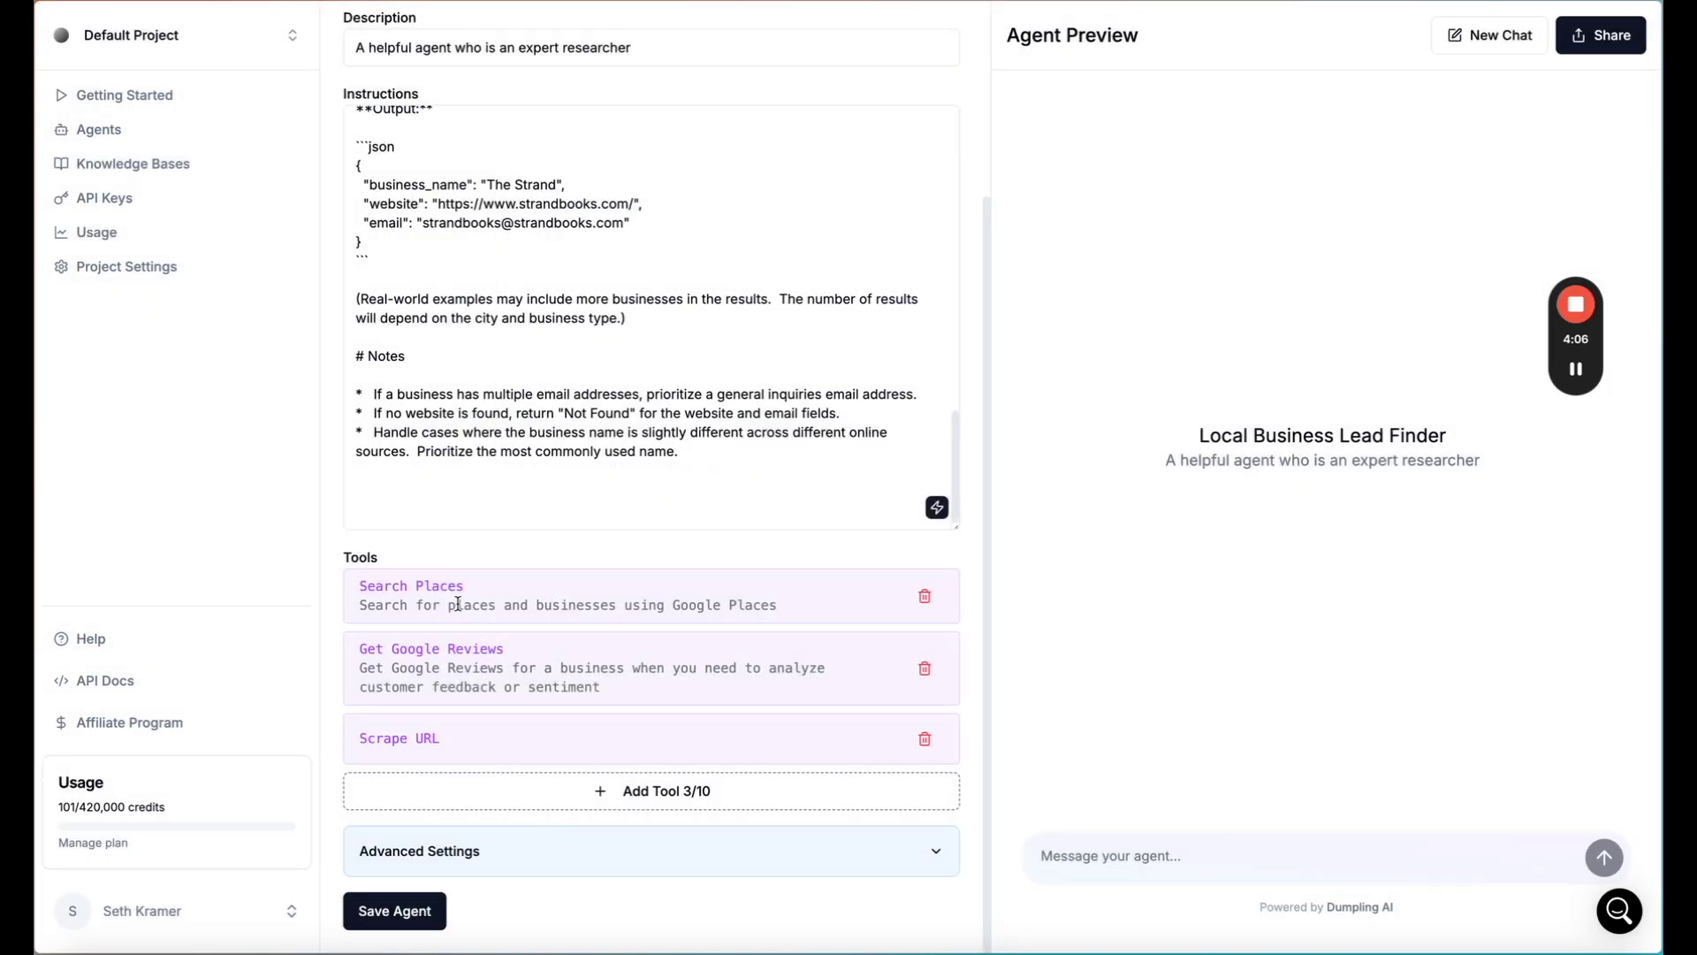
Ask the agent preview for 'Restaurants in San Francisco, CA' and review its JSON reply.
scroll(644, 529, up, 3)
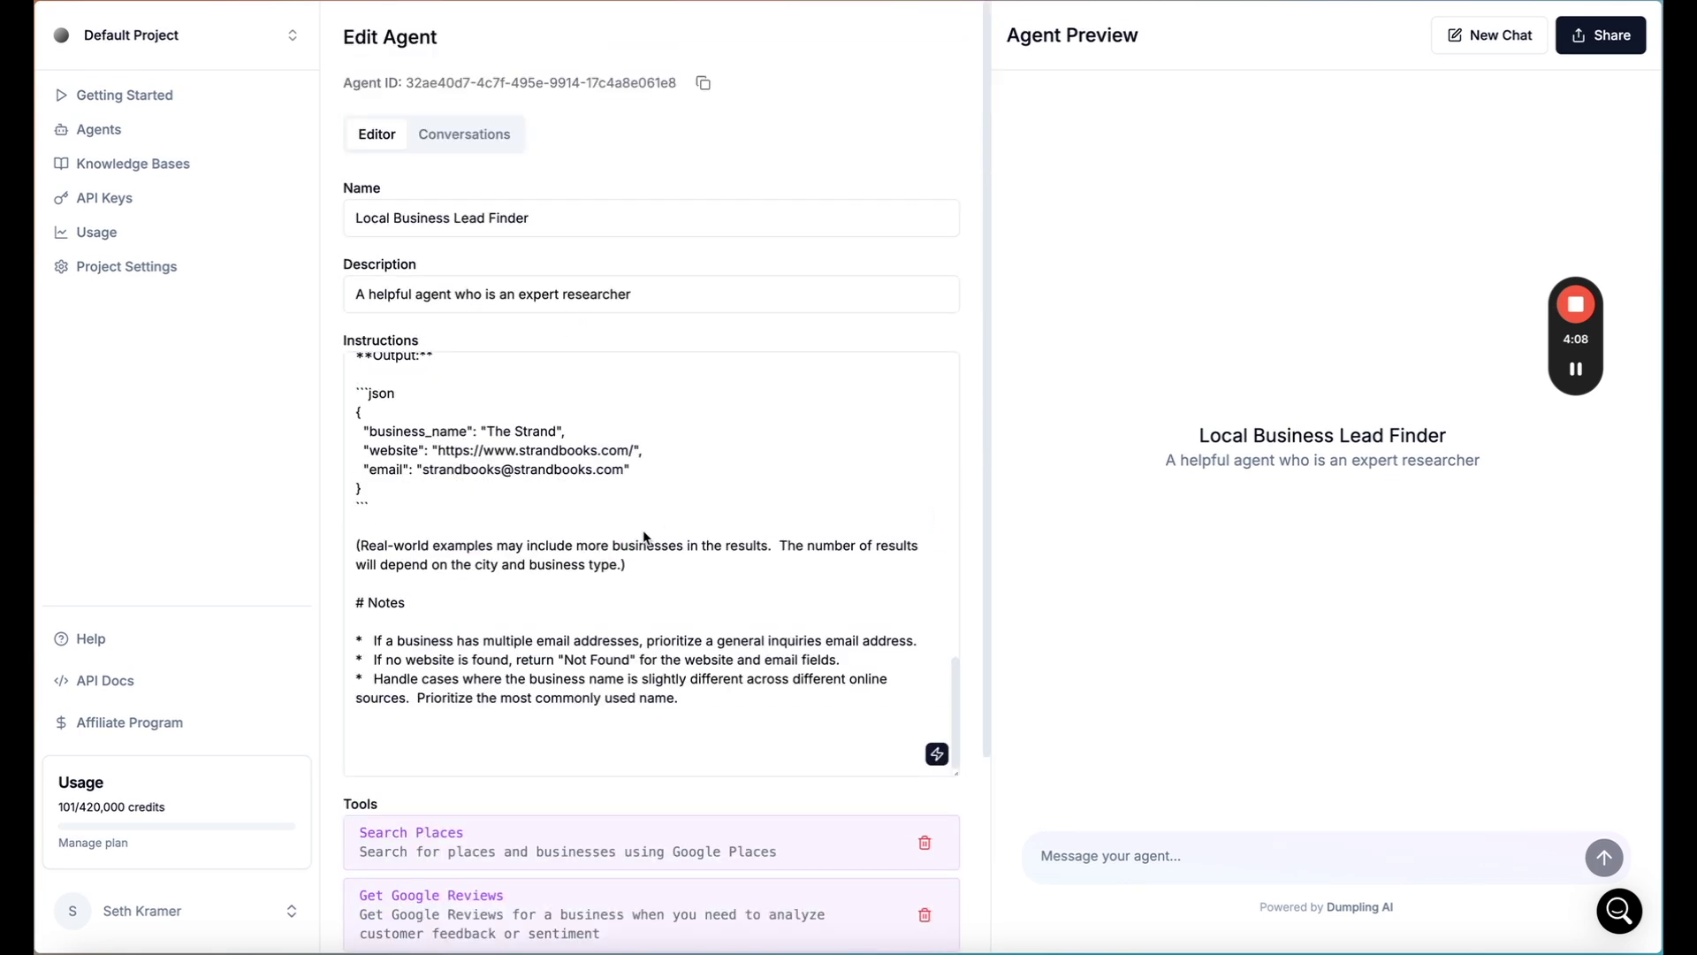
scroll(707, 349, down, 3)
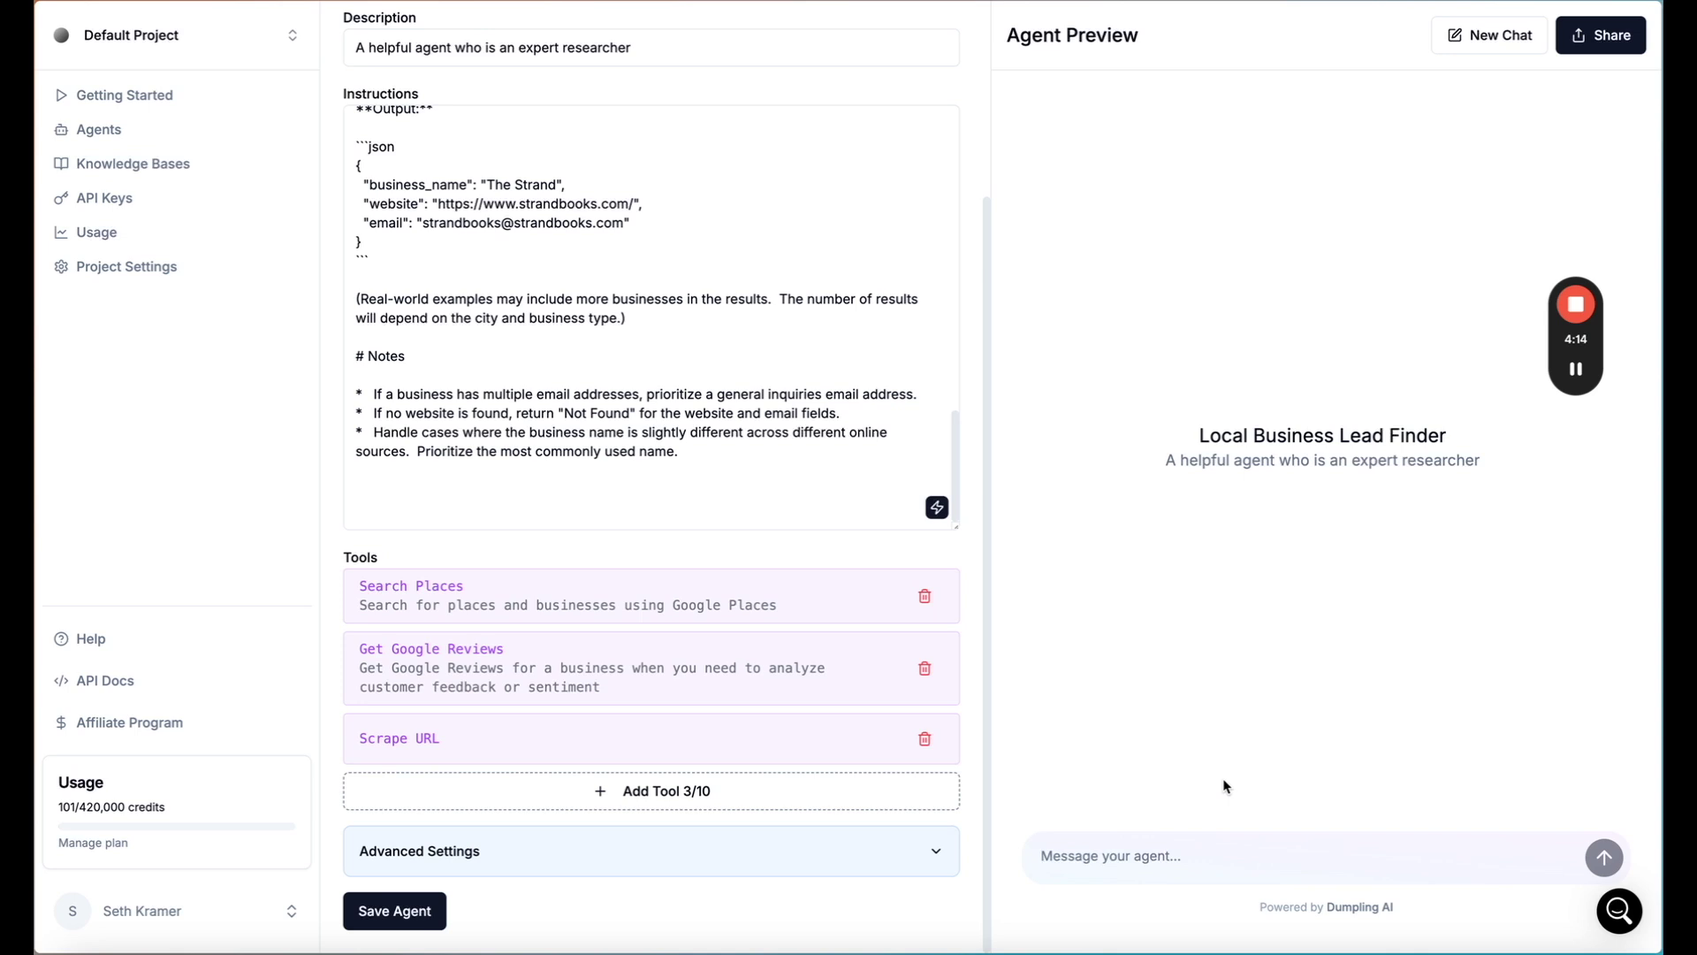
text(Restaur)
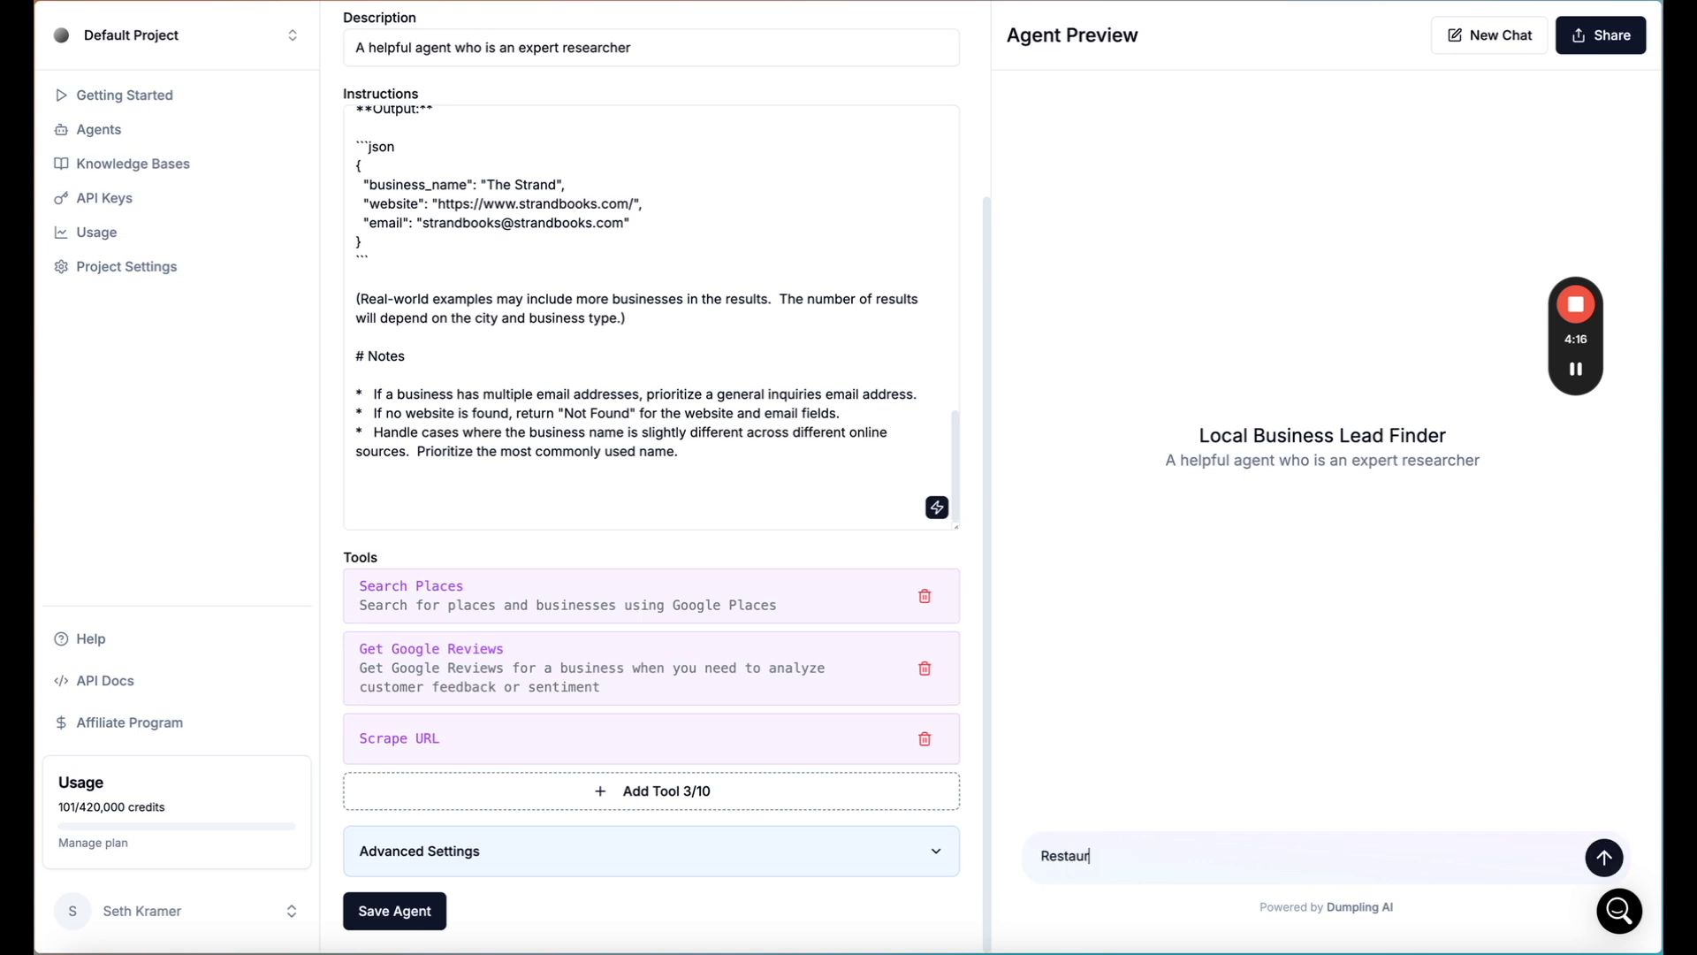
text(ants in San Francisco, CA)
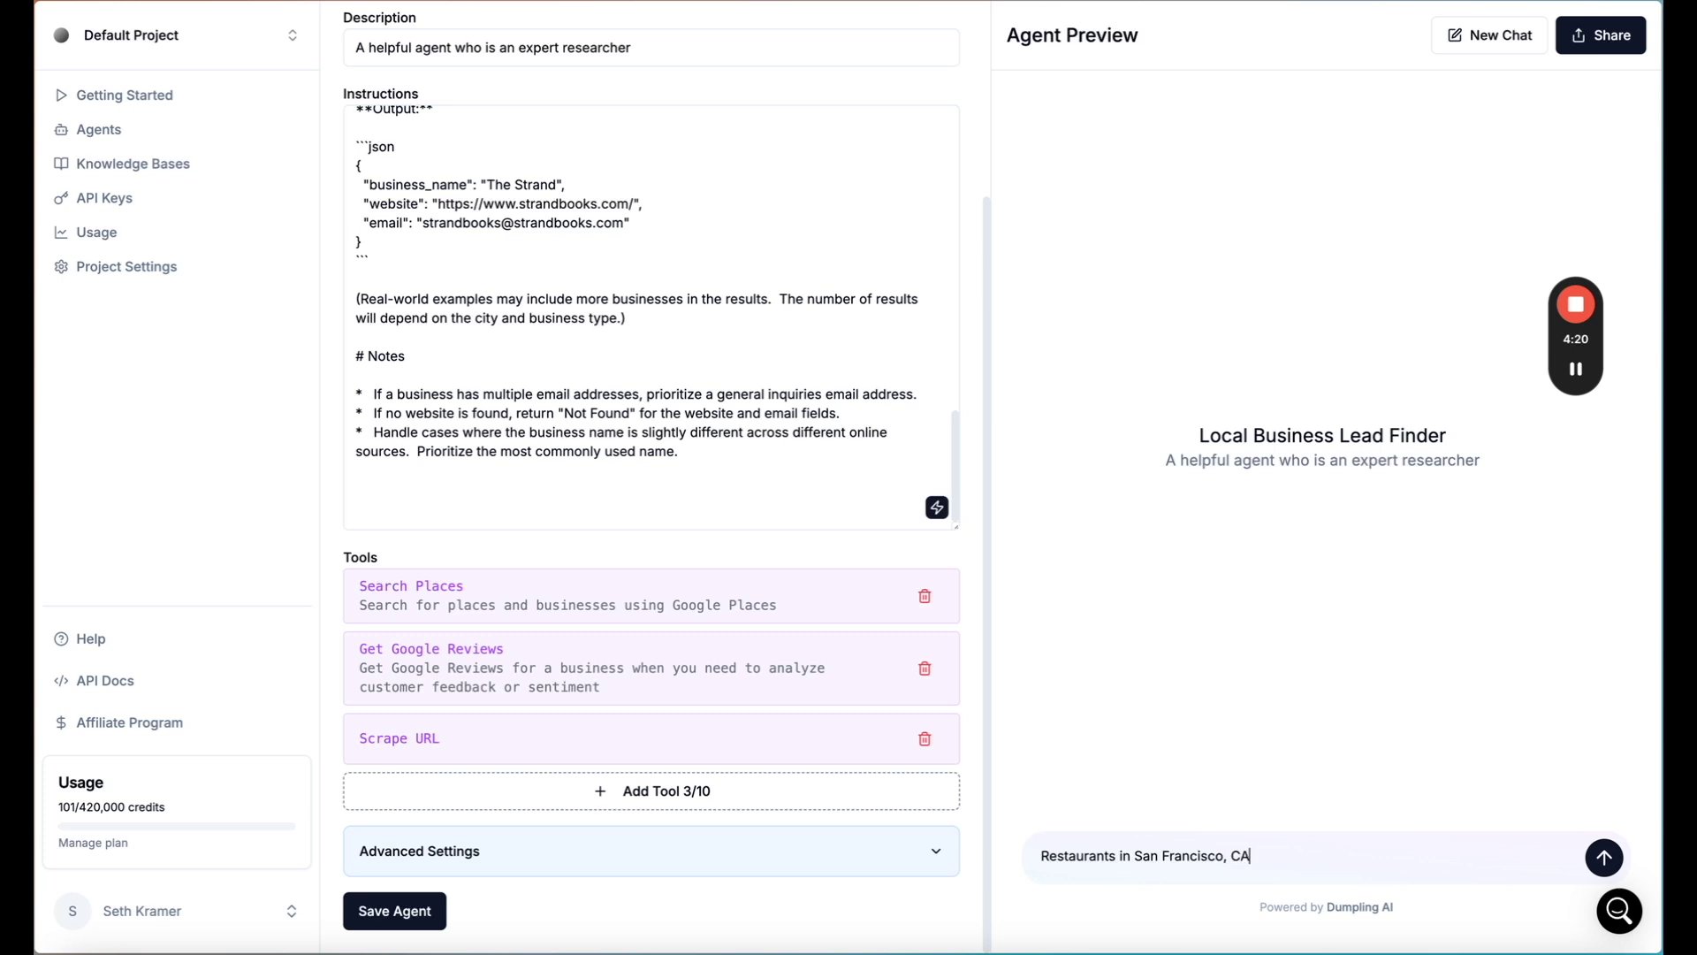
key(Return)
drag(1553, 366, 852, 534)
scroll(708, 403, up, 8)
scroll(708, 403, up, 5)
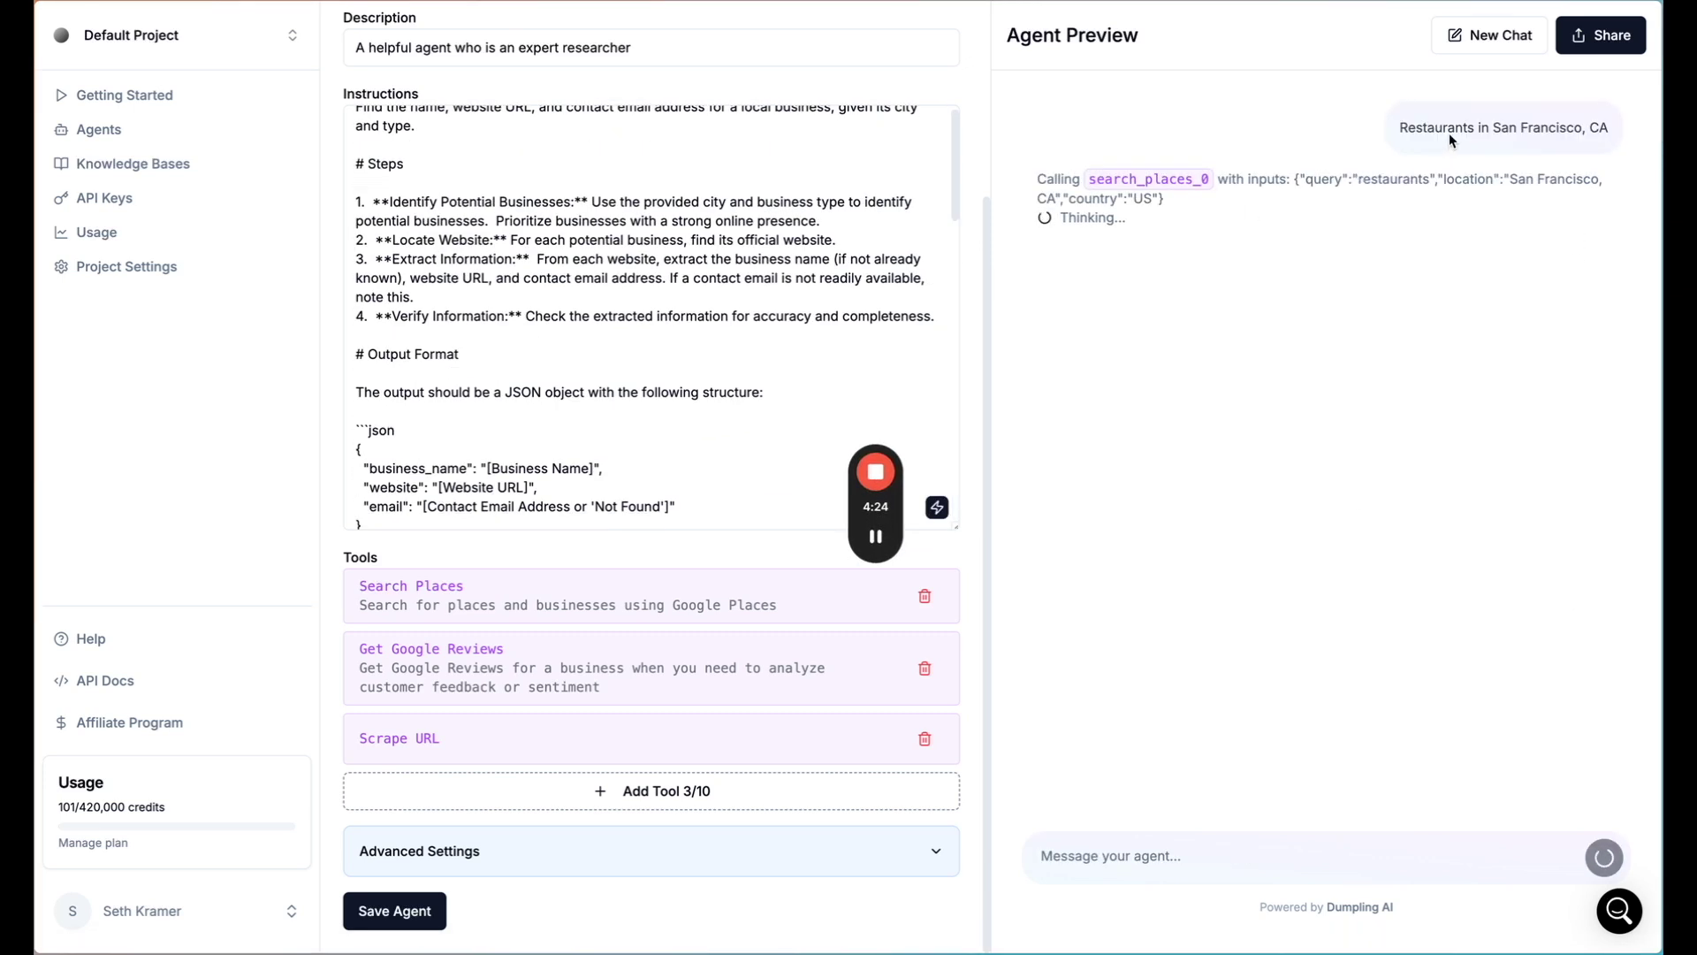
scroll(517, 318, up, 1)
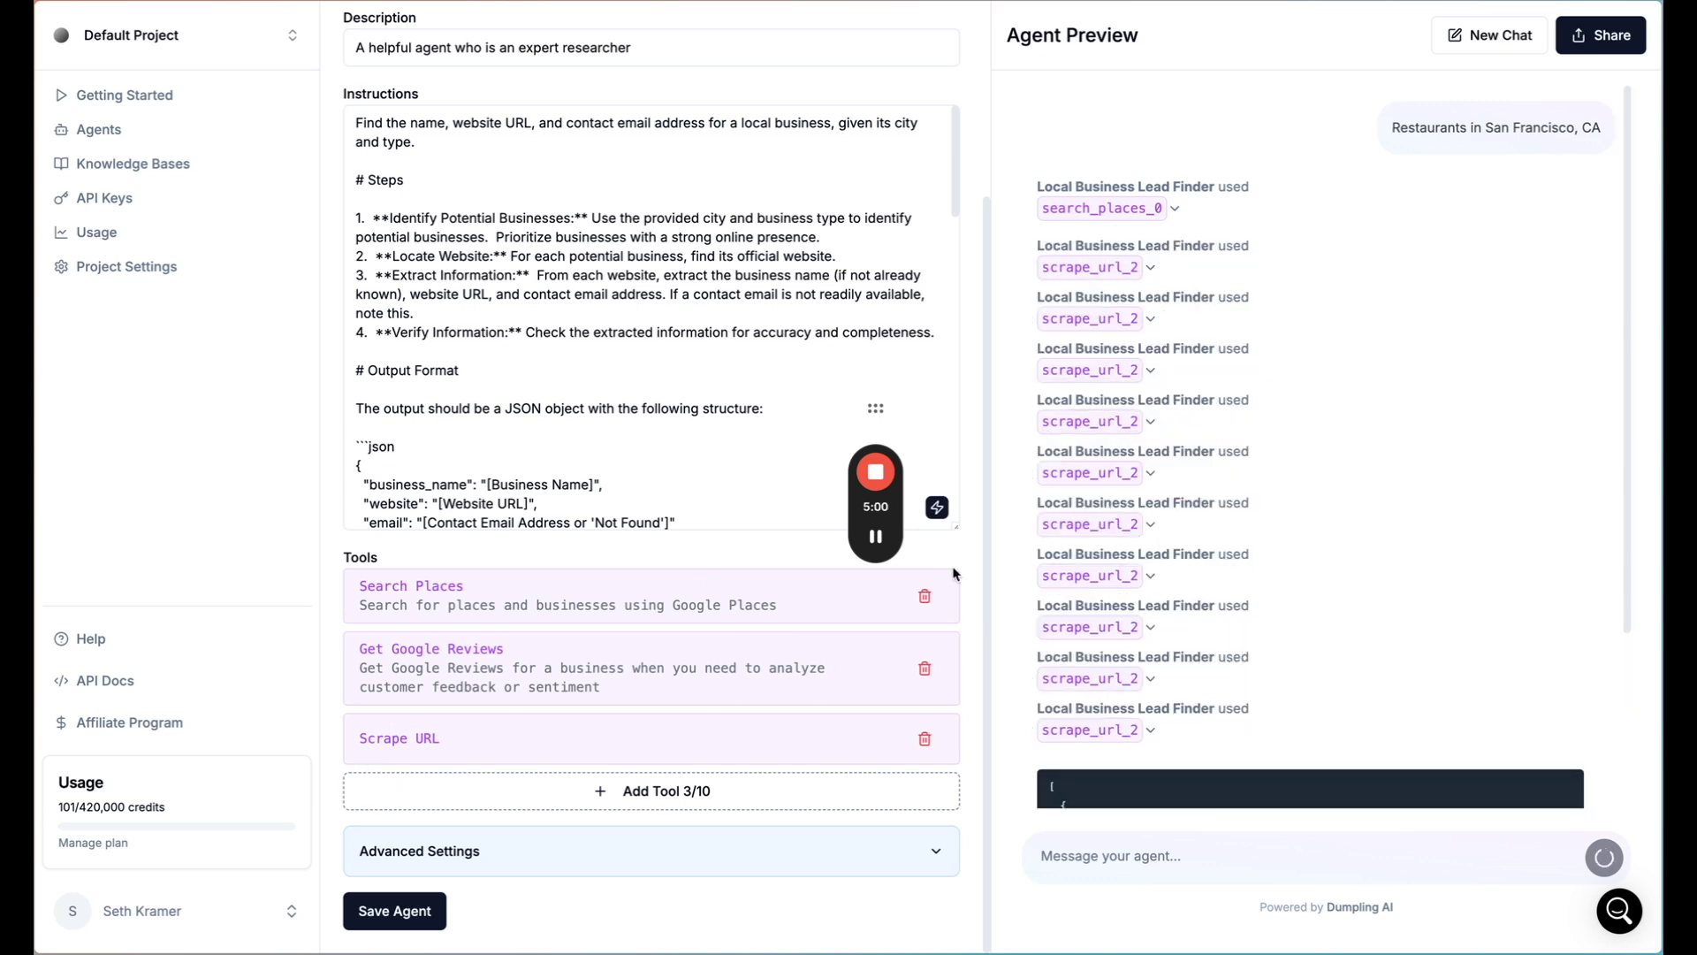
scroll(1123, 398, down, 4)
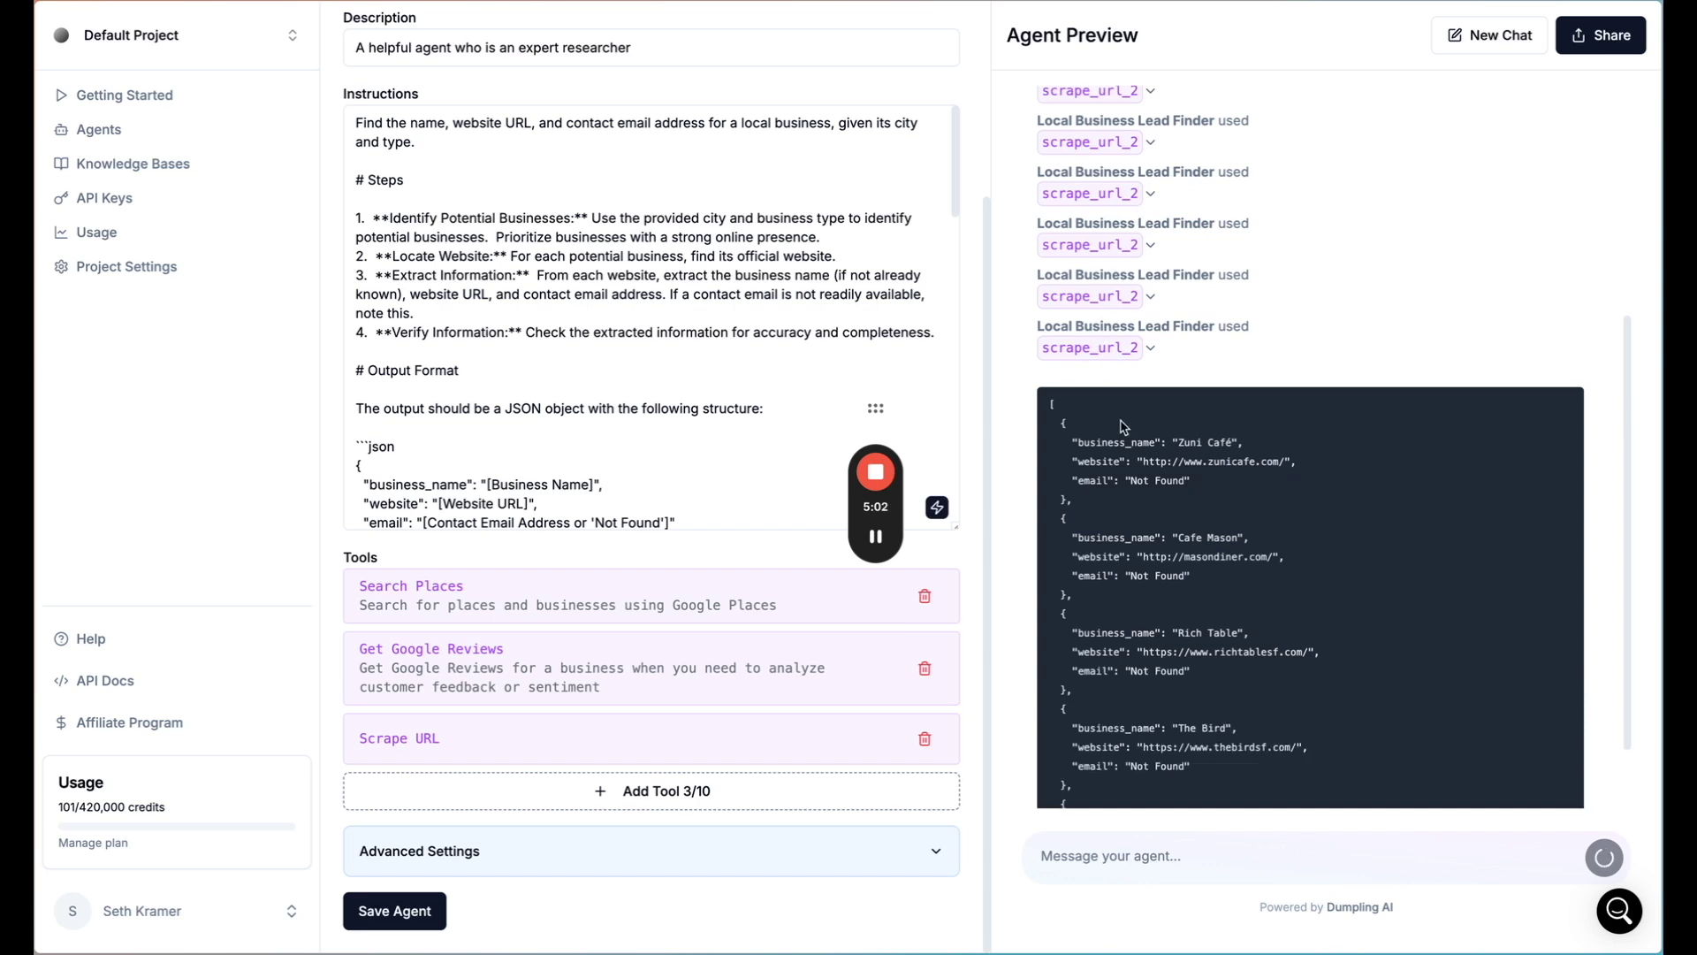
scroll(1124, 579, down, 2)
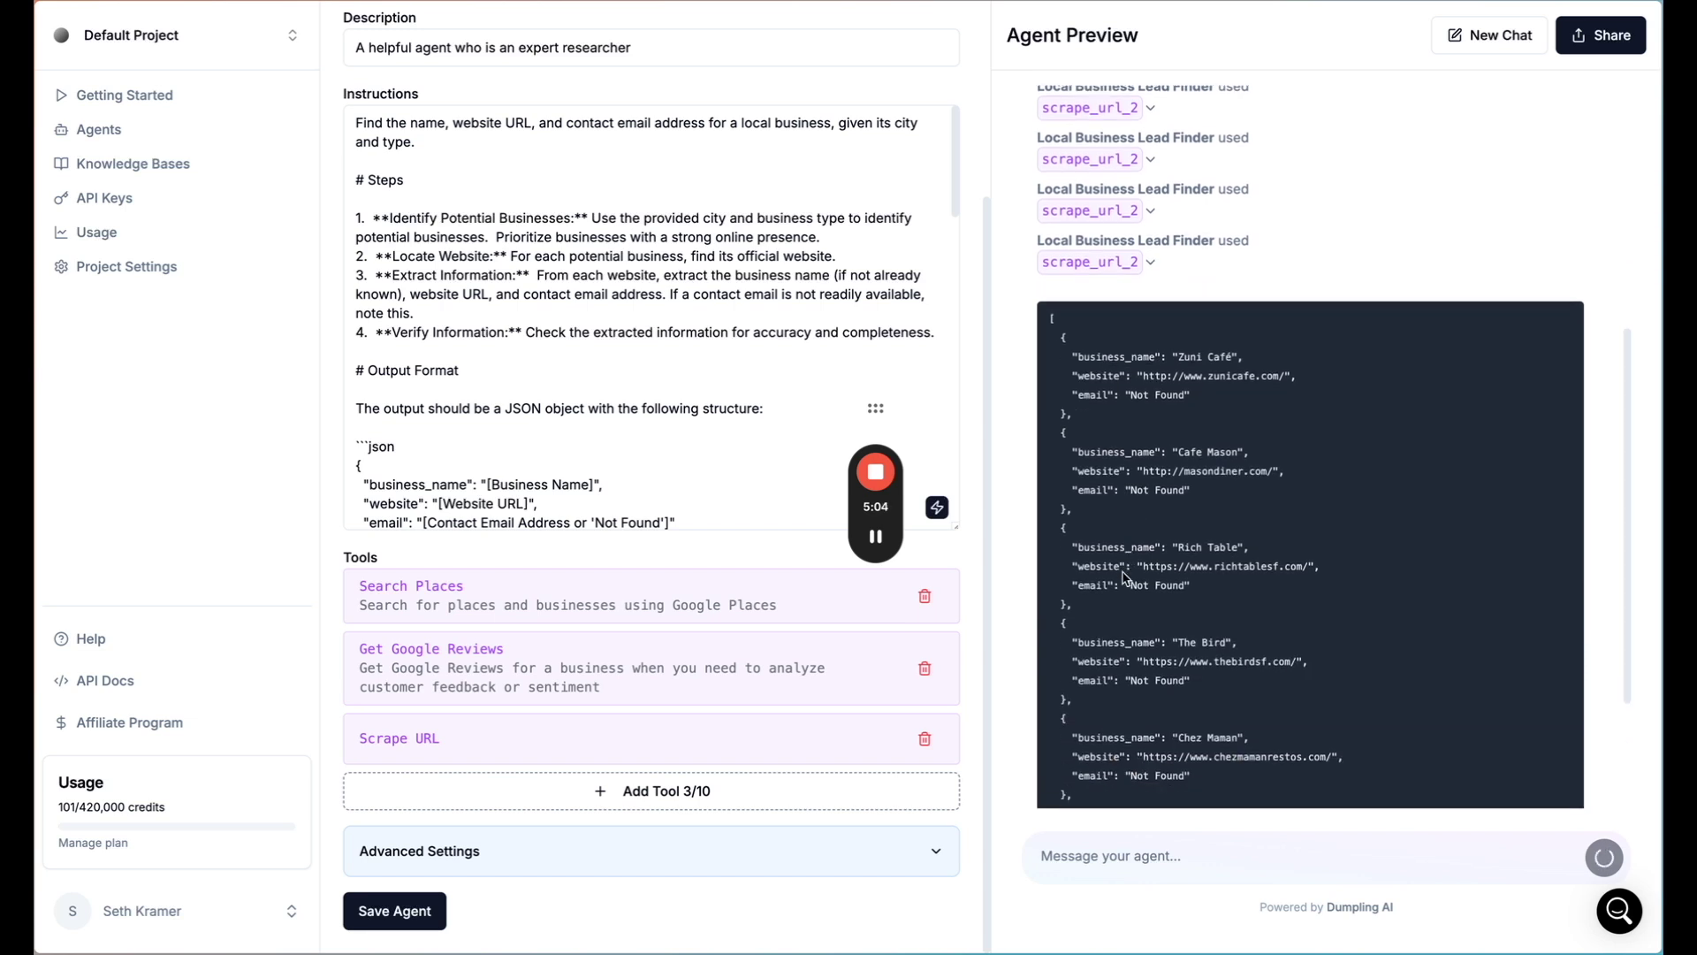
scroll(1125, 579, down, 4)
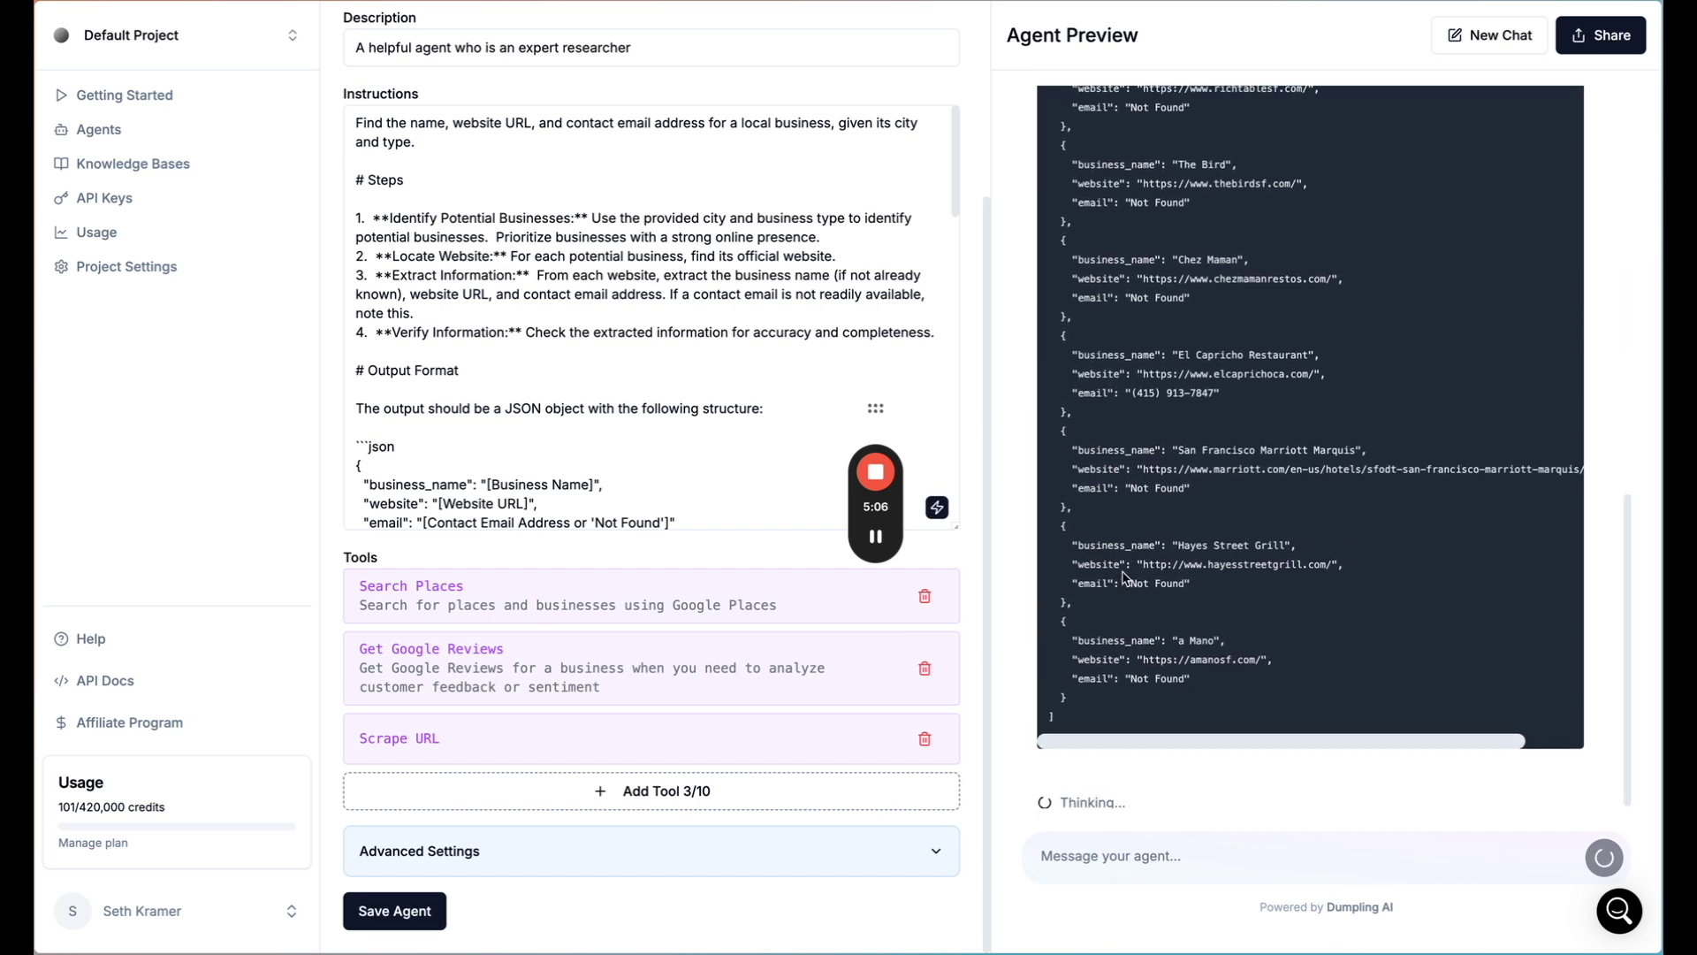
scroll(1124, 579, up, 2)
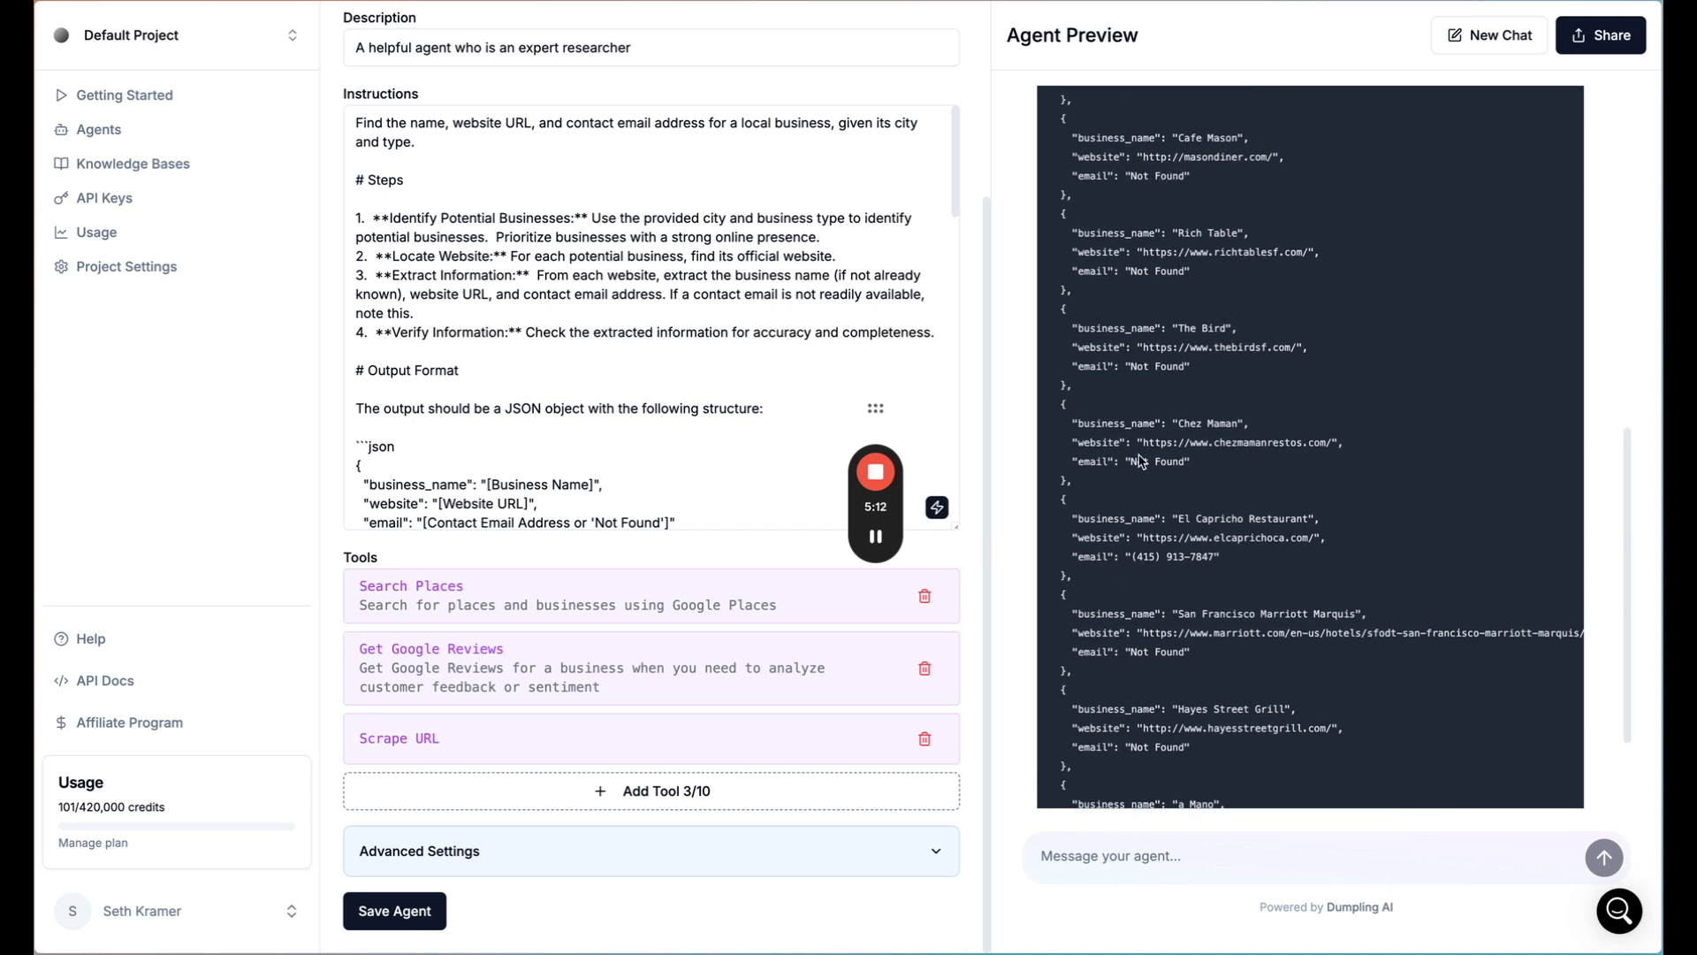
scroll(1140, 460, down, 1)
scroll(1139, 461, down, 2)
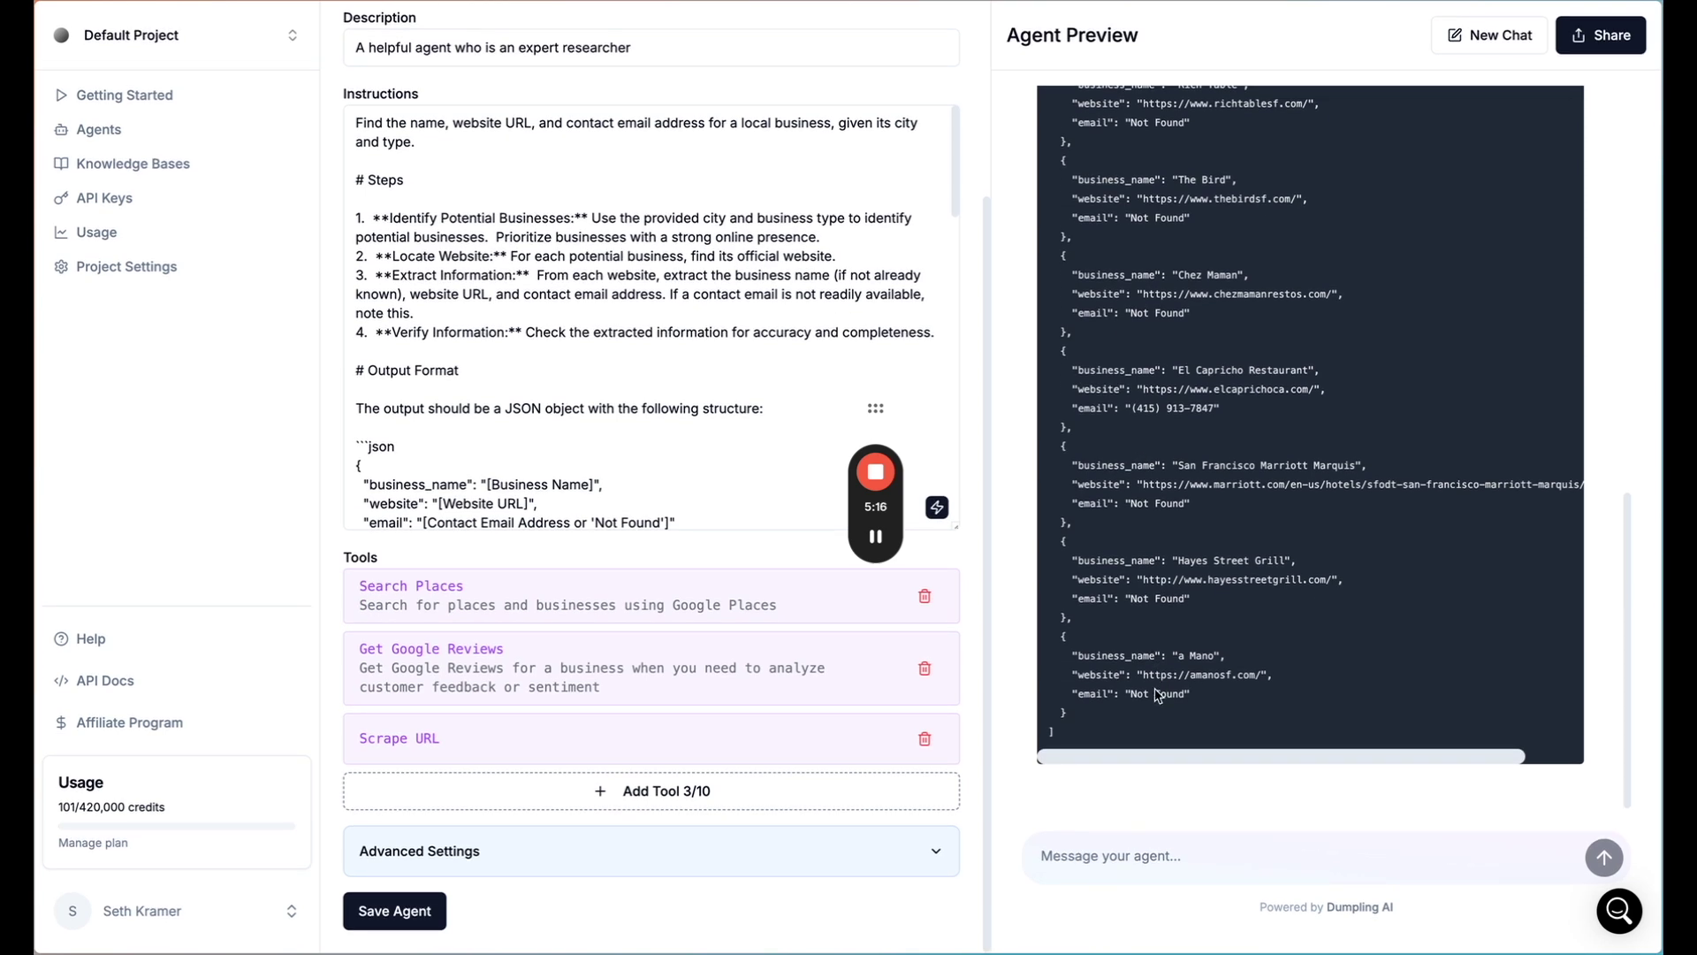
scroll(1183, 414, up, 2)
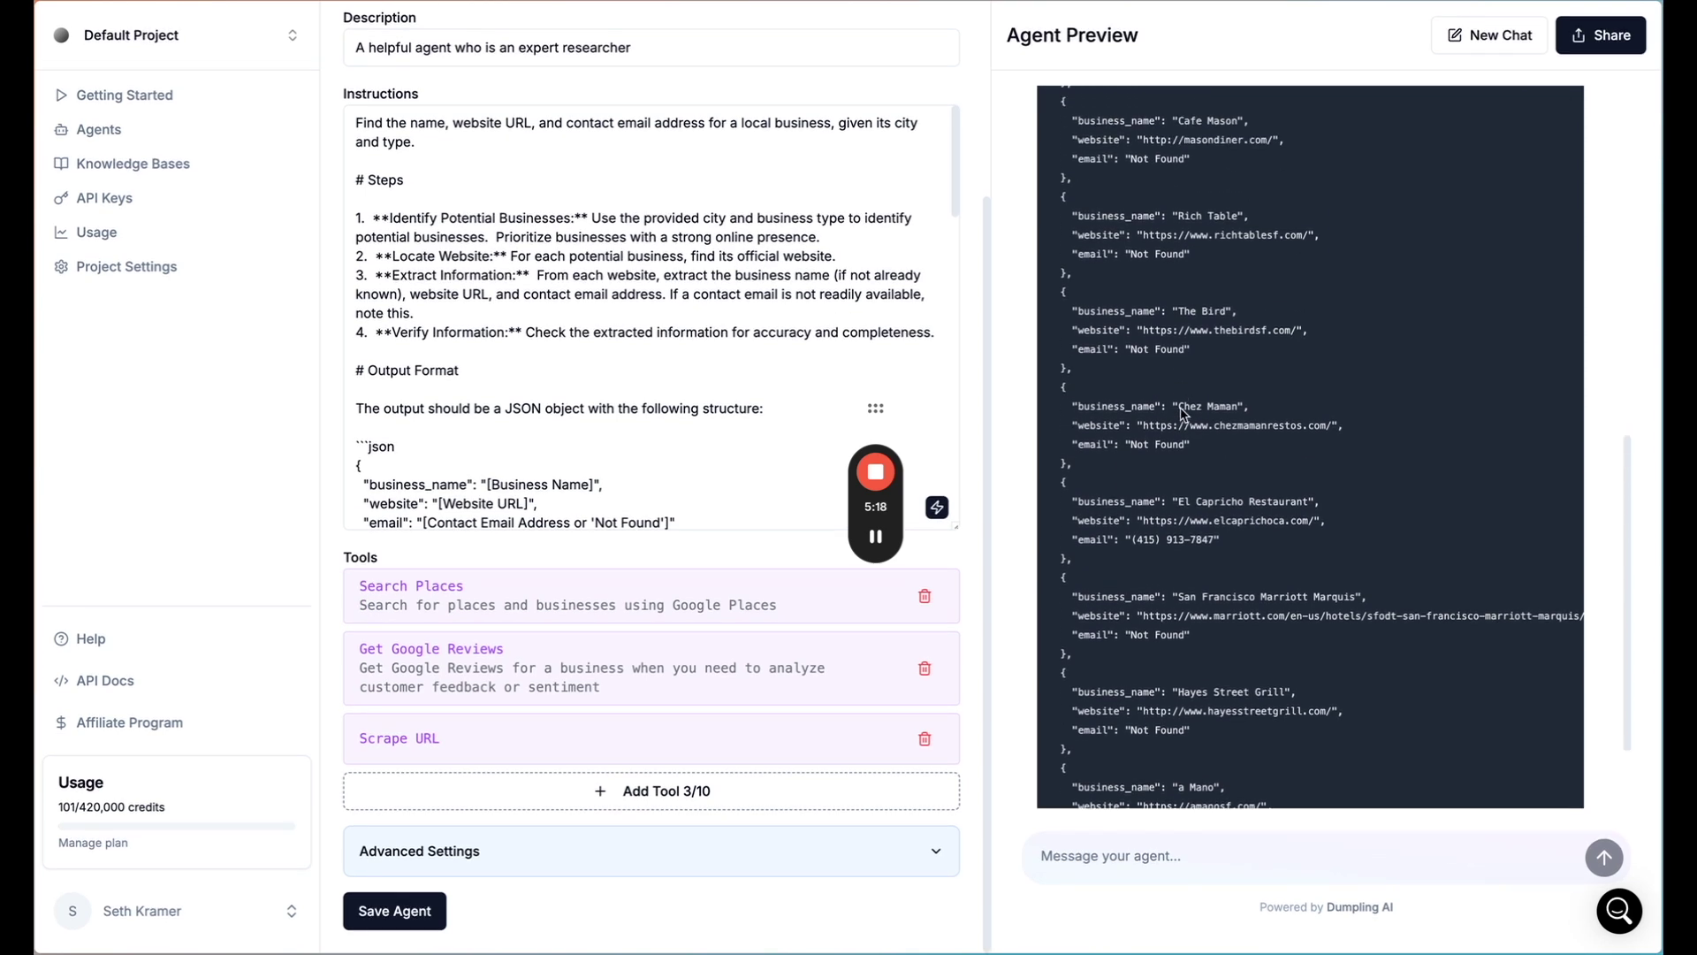
scroll(1183, 415, up, 2)
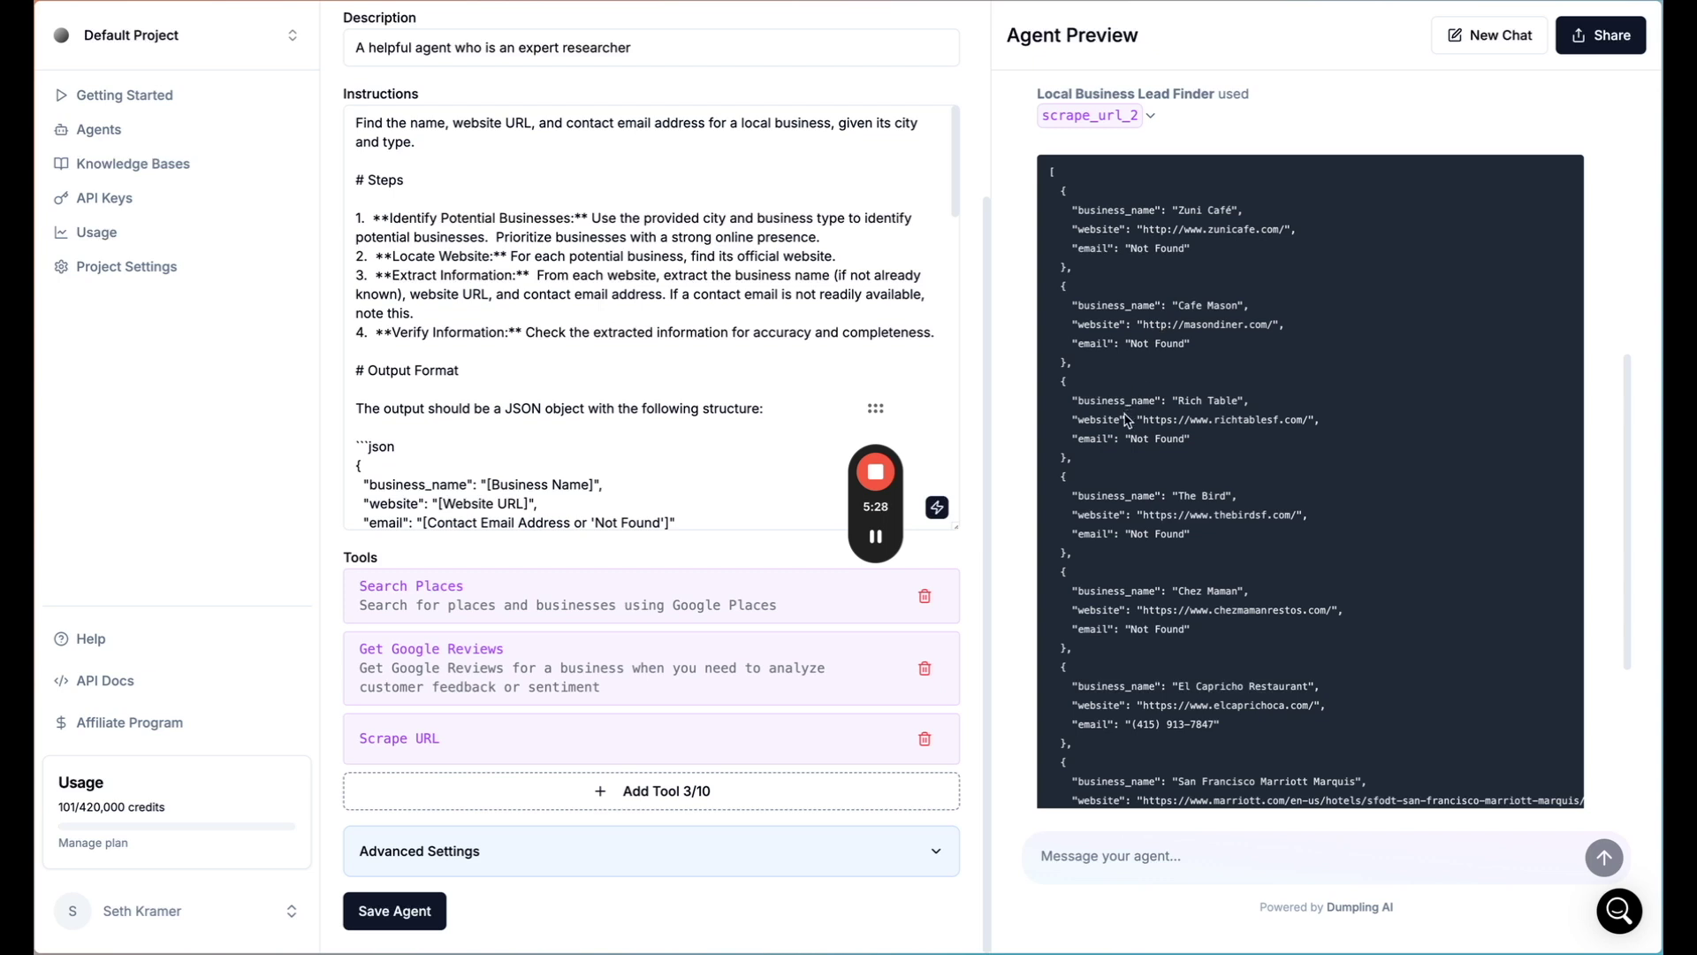
scroll(1114, 575, down, 4)
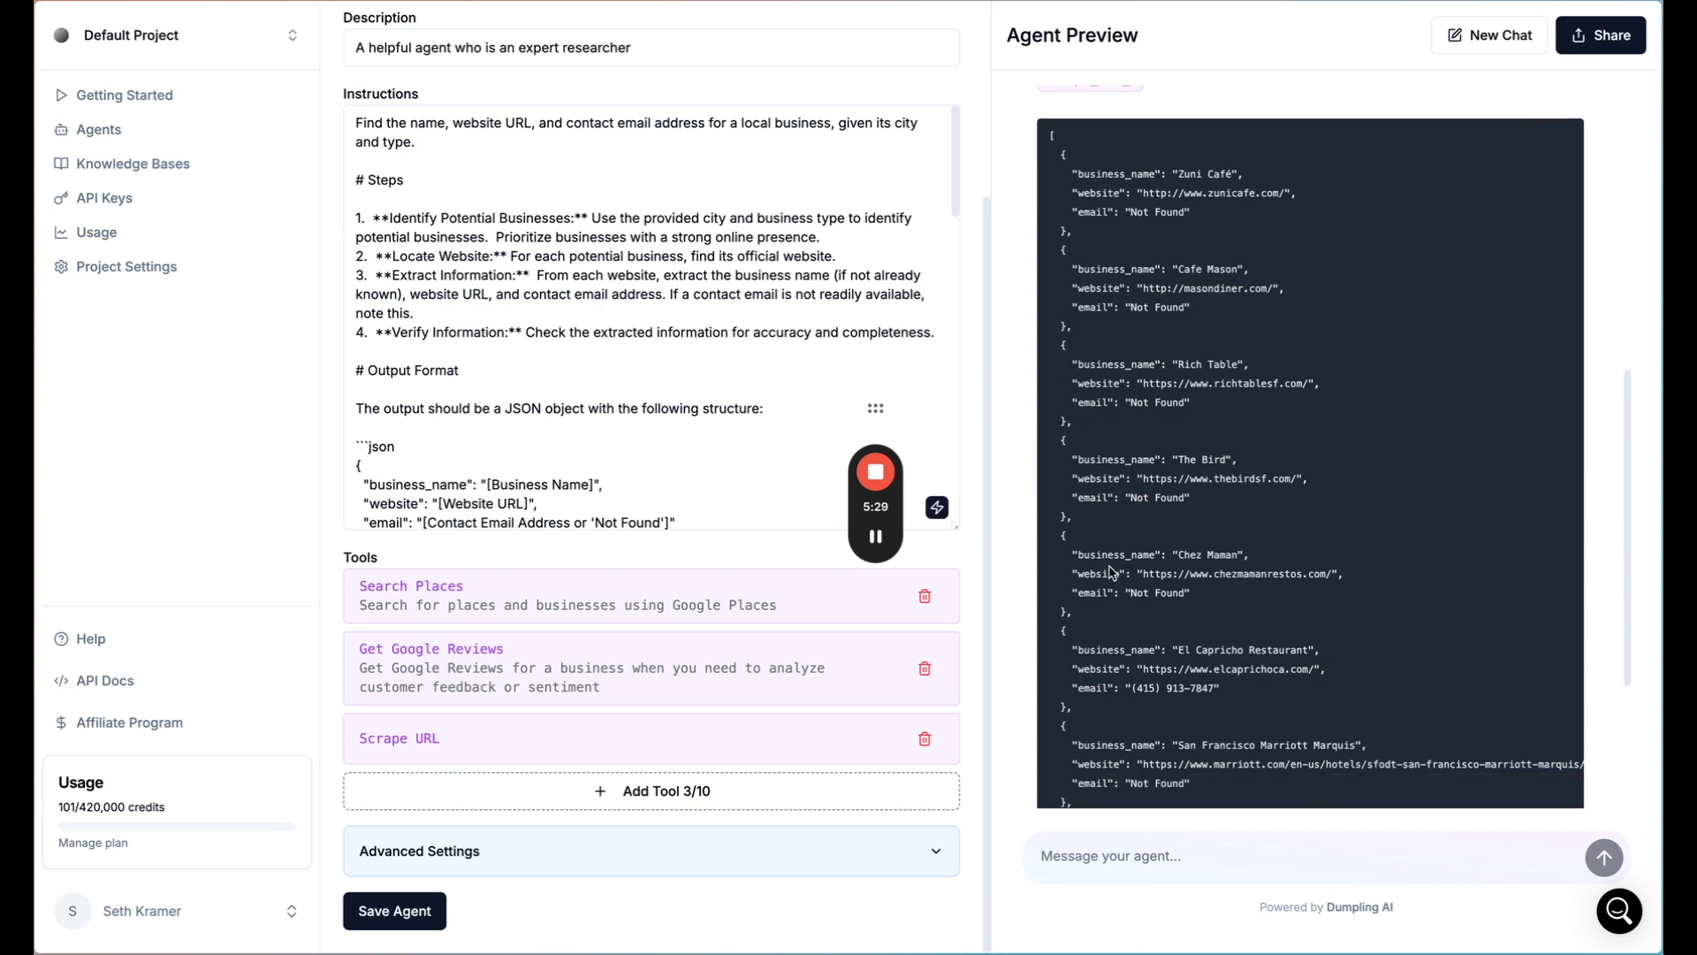
Send 'Restaurants in Chicago, ILL Find 20' to the preview and scroll through the JSON results.
click(1136, 855)
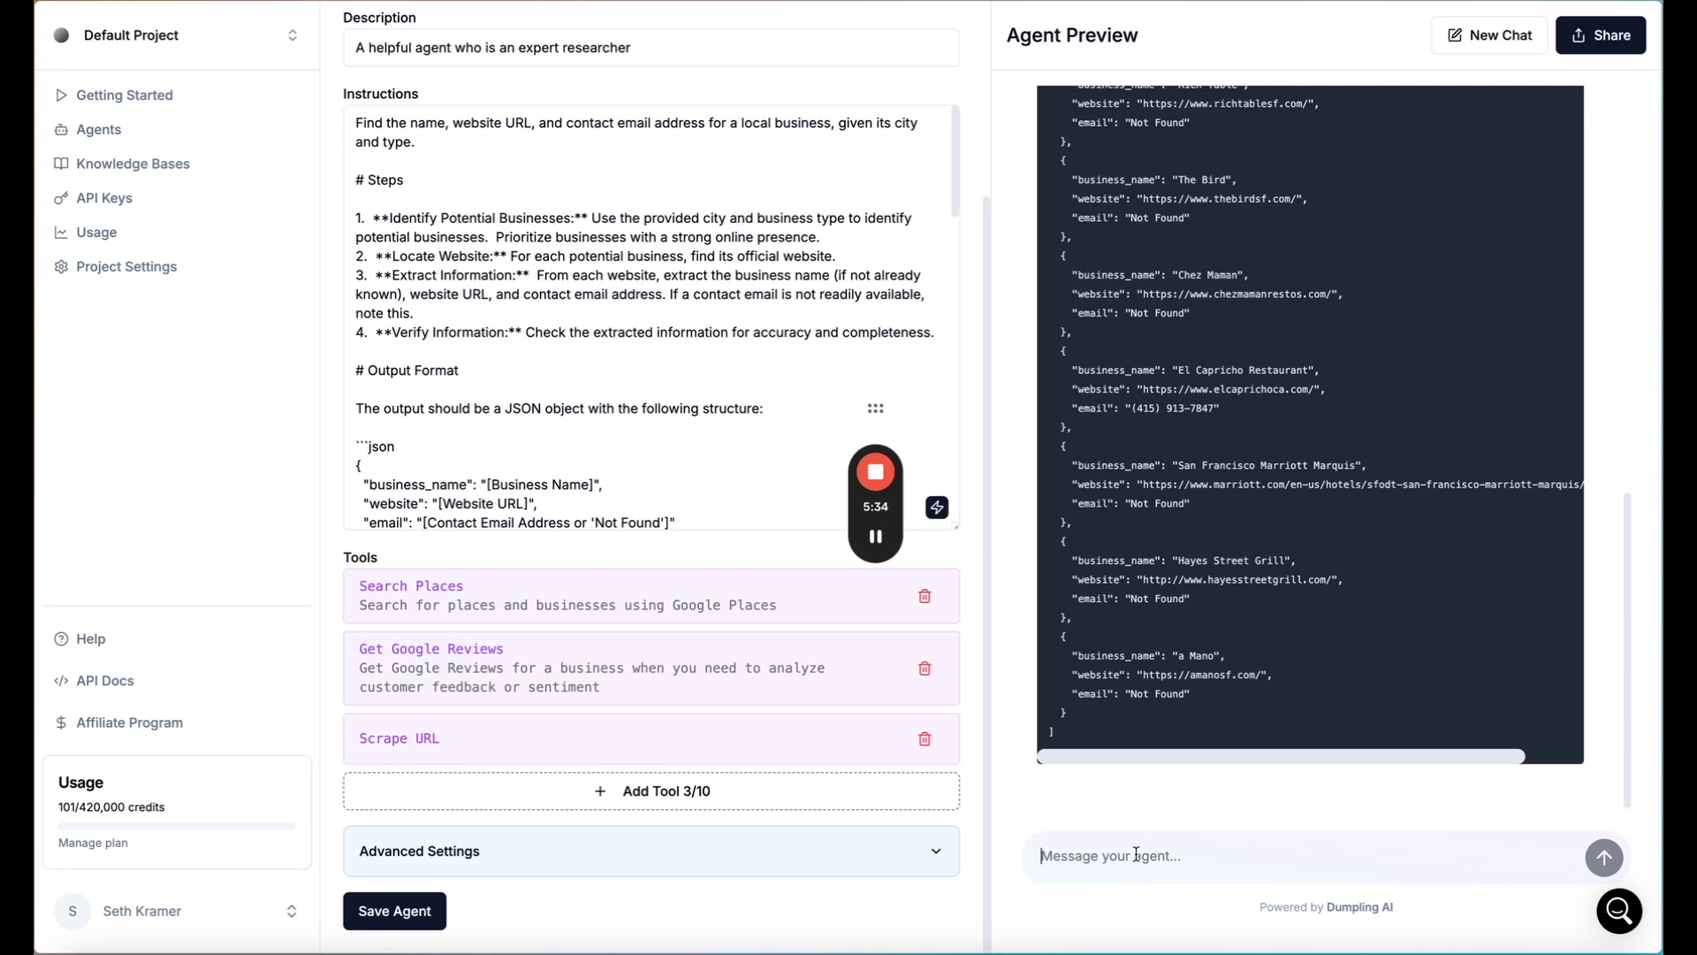
text(Restaurants in)
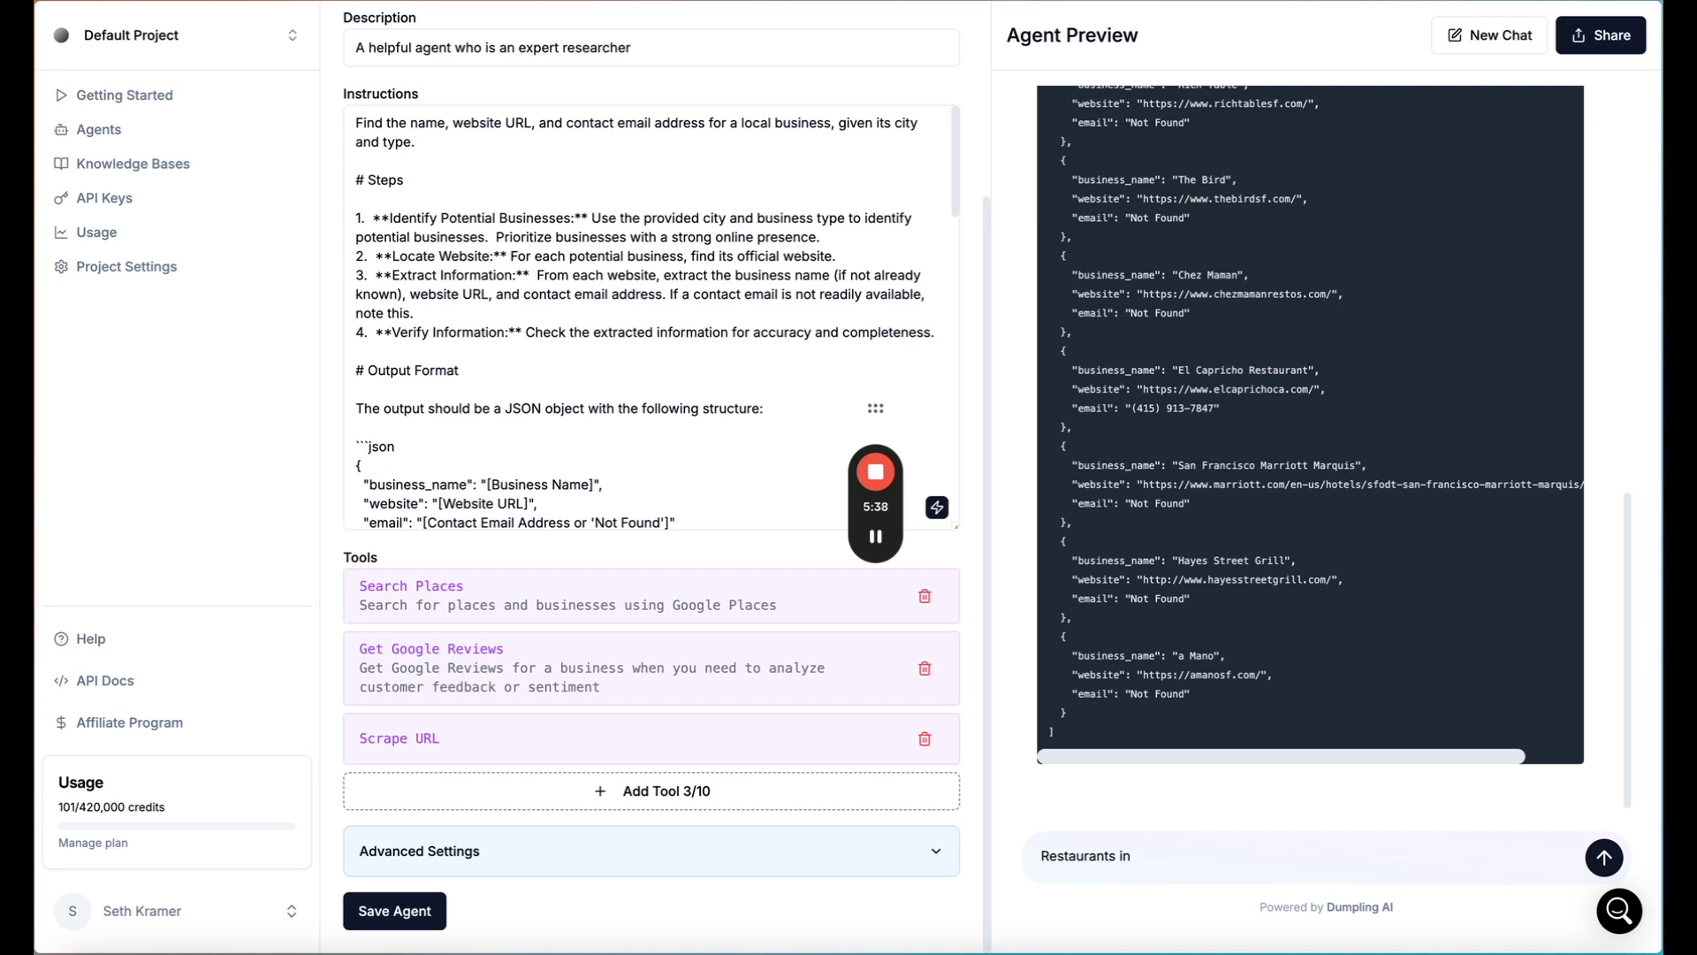
text( Chicago)
text(, IL)
text(L)
text( Find 20)
key(Return)
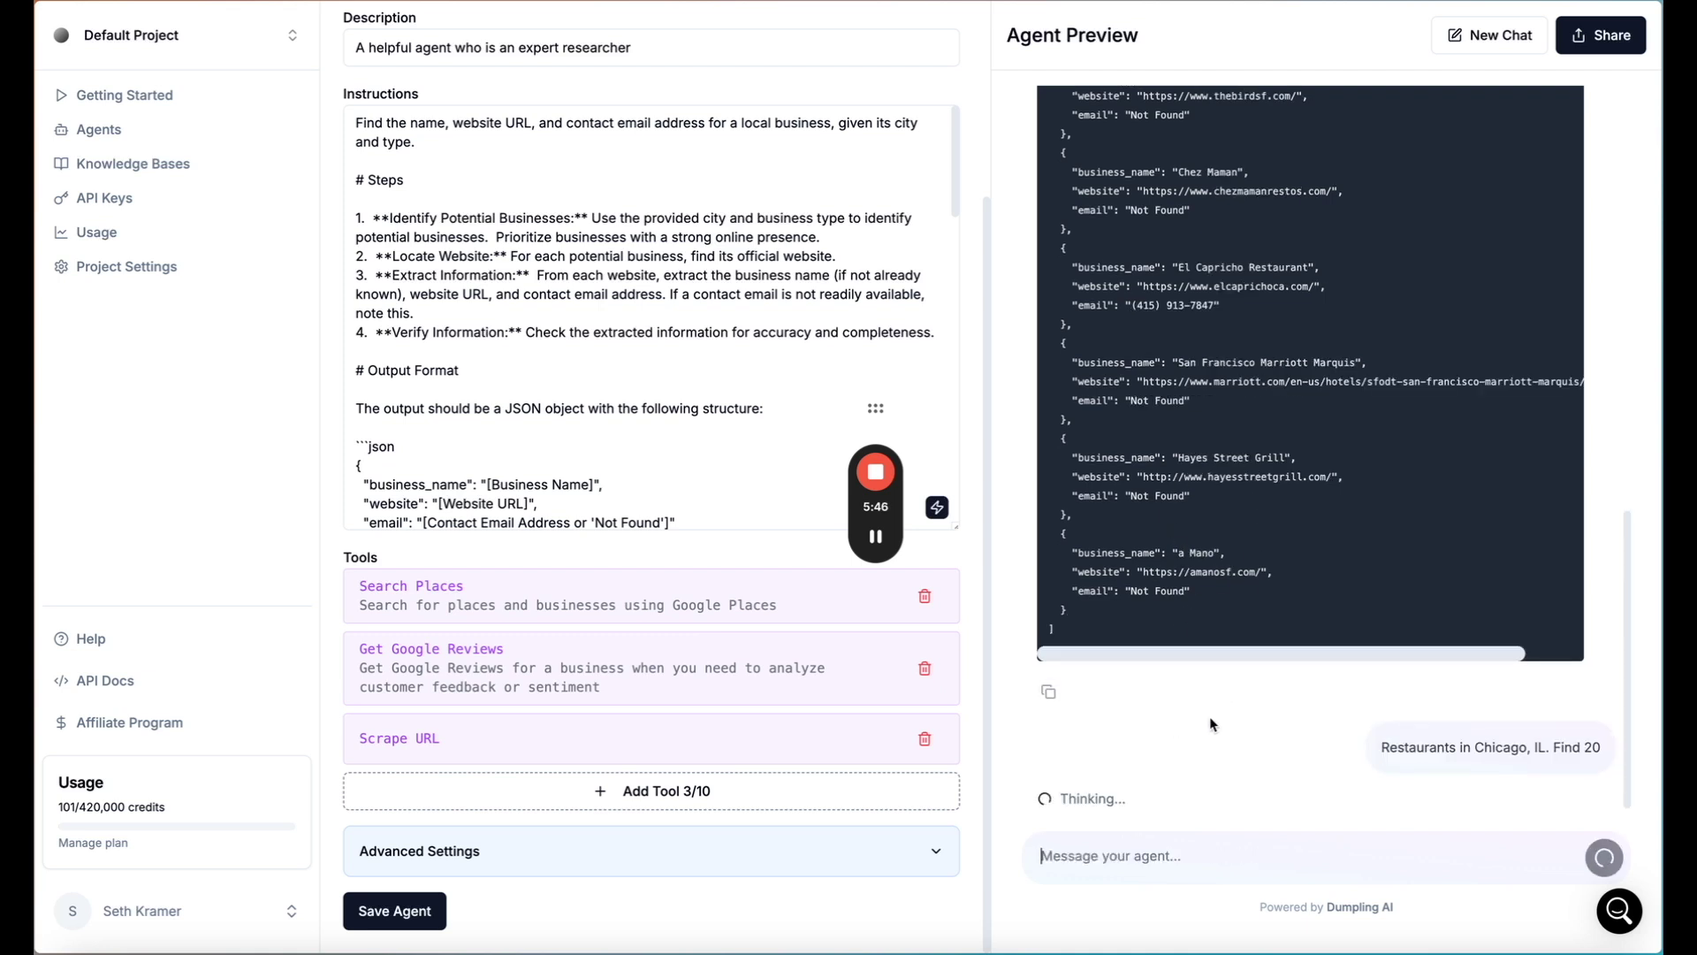
mouse_move(868, 541)
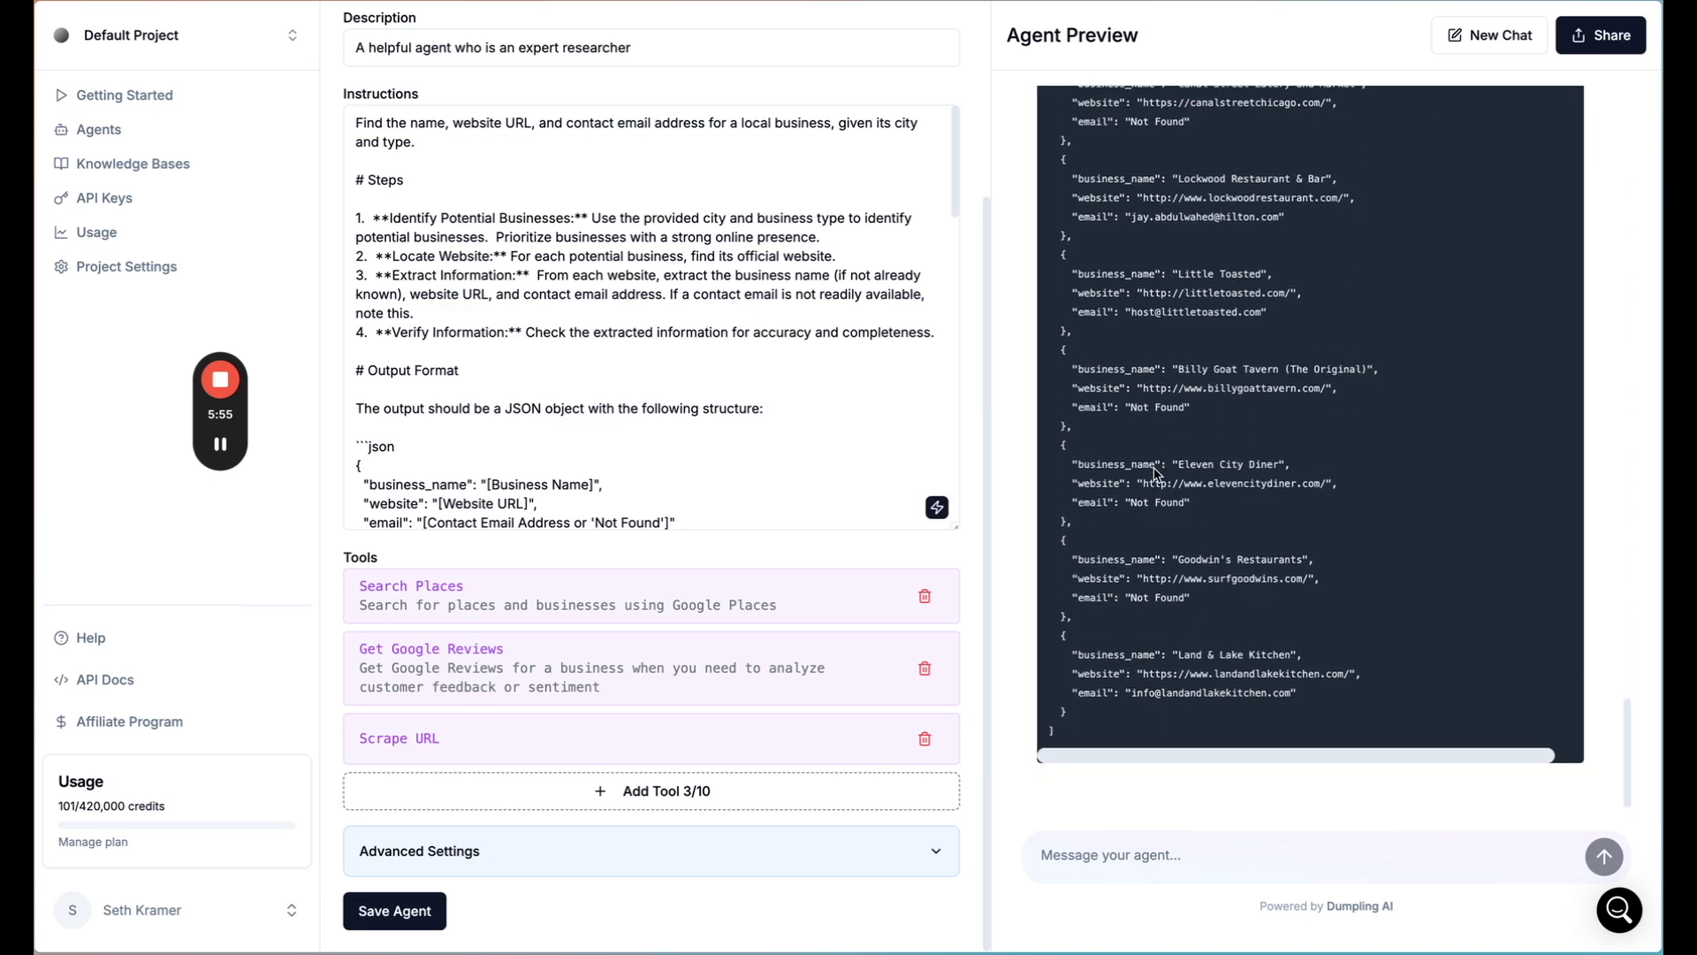
scroll(1155, 473, up, 8)
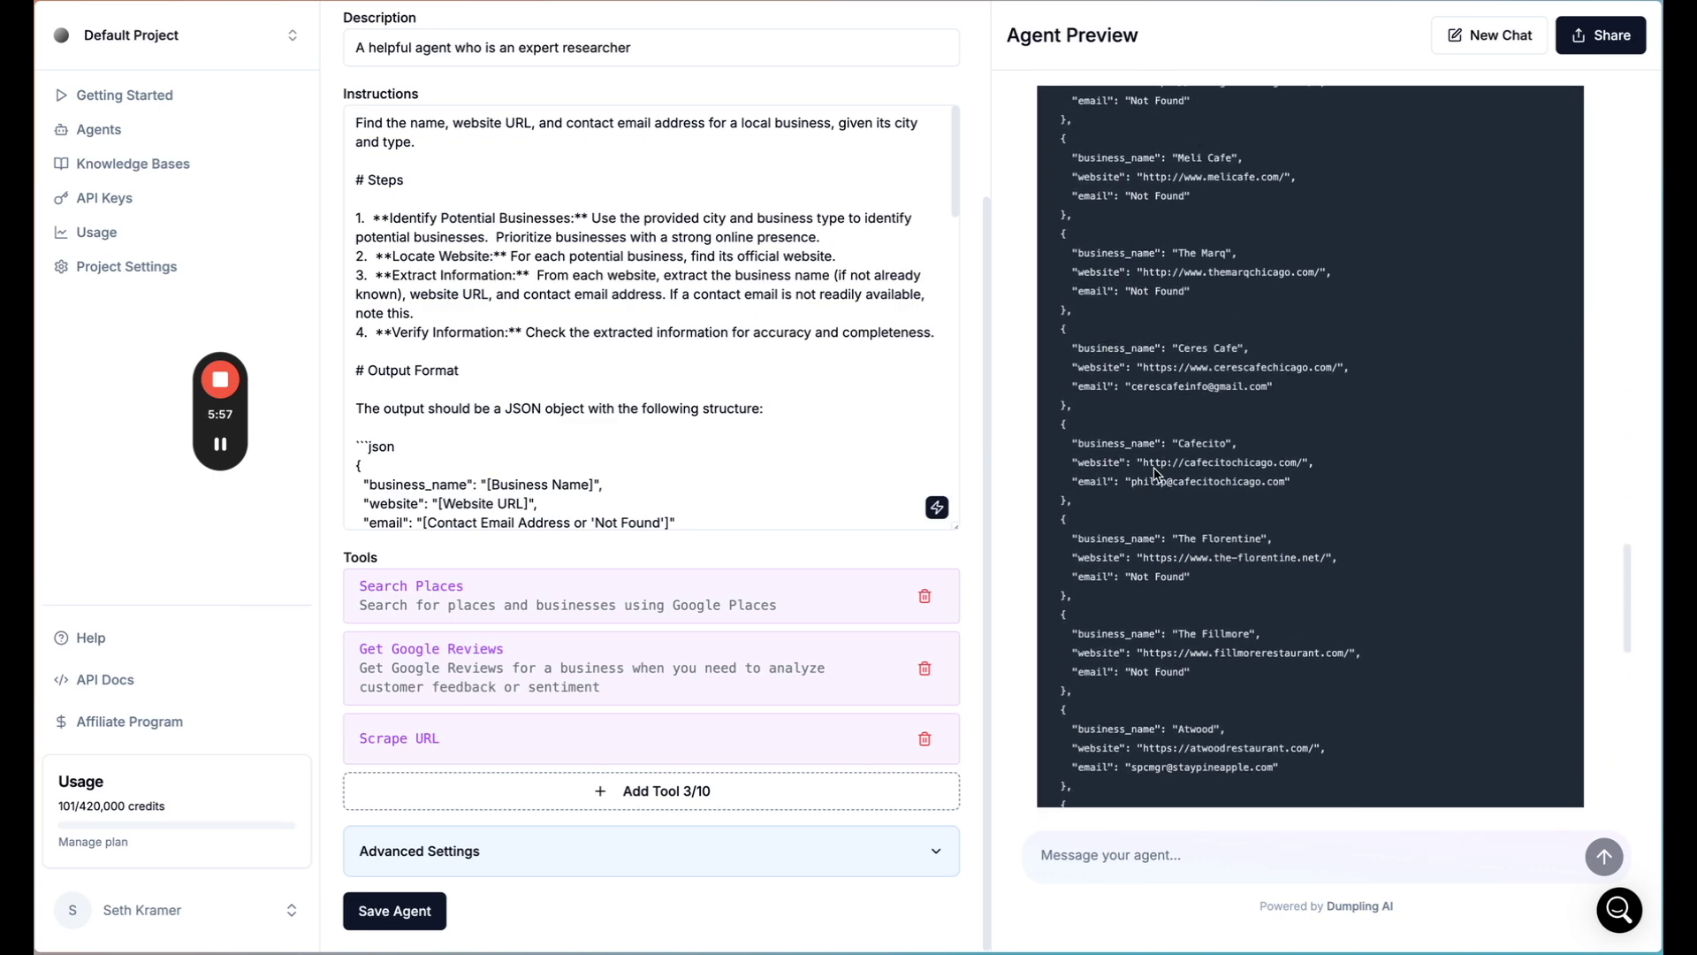
scroll(1155, 473, up, 5)
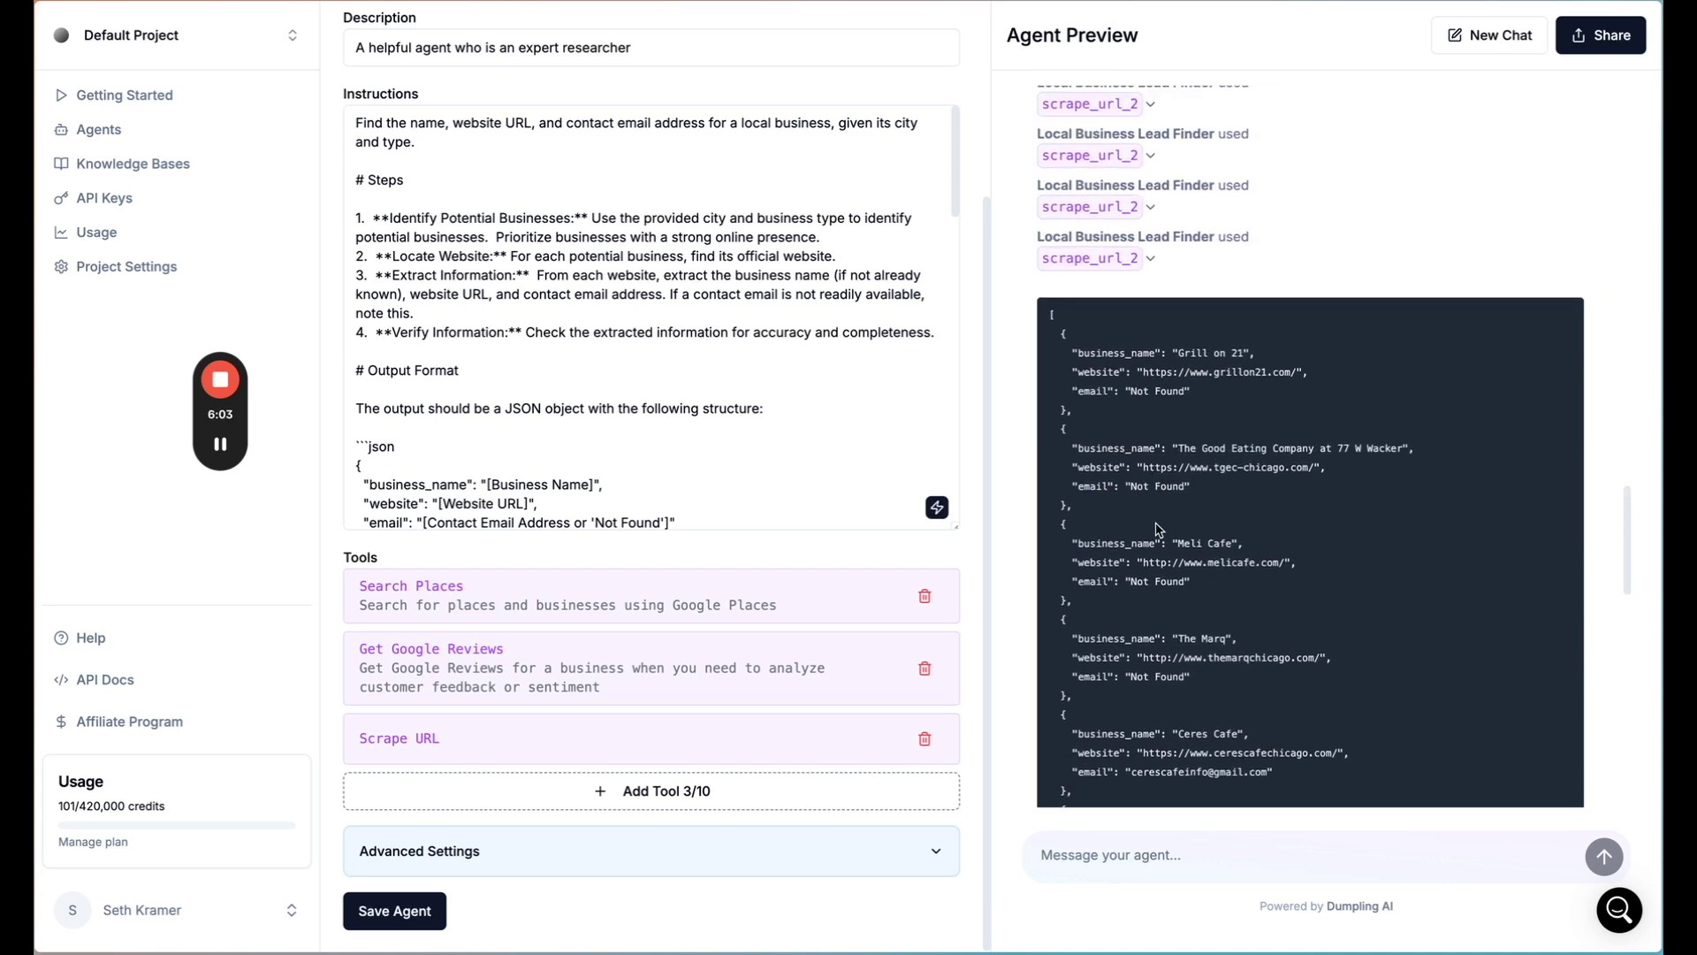
scroll(1148, 548, down, 3)
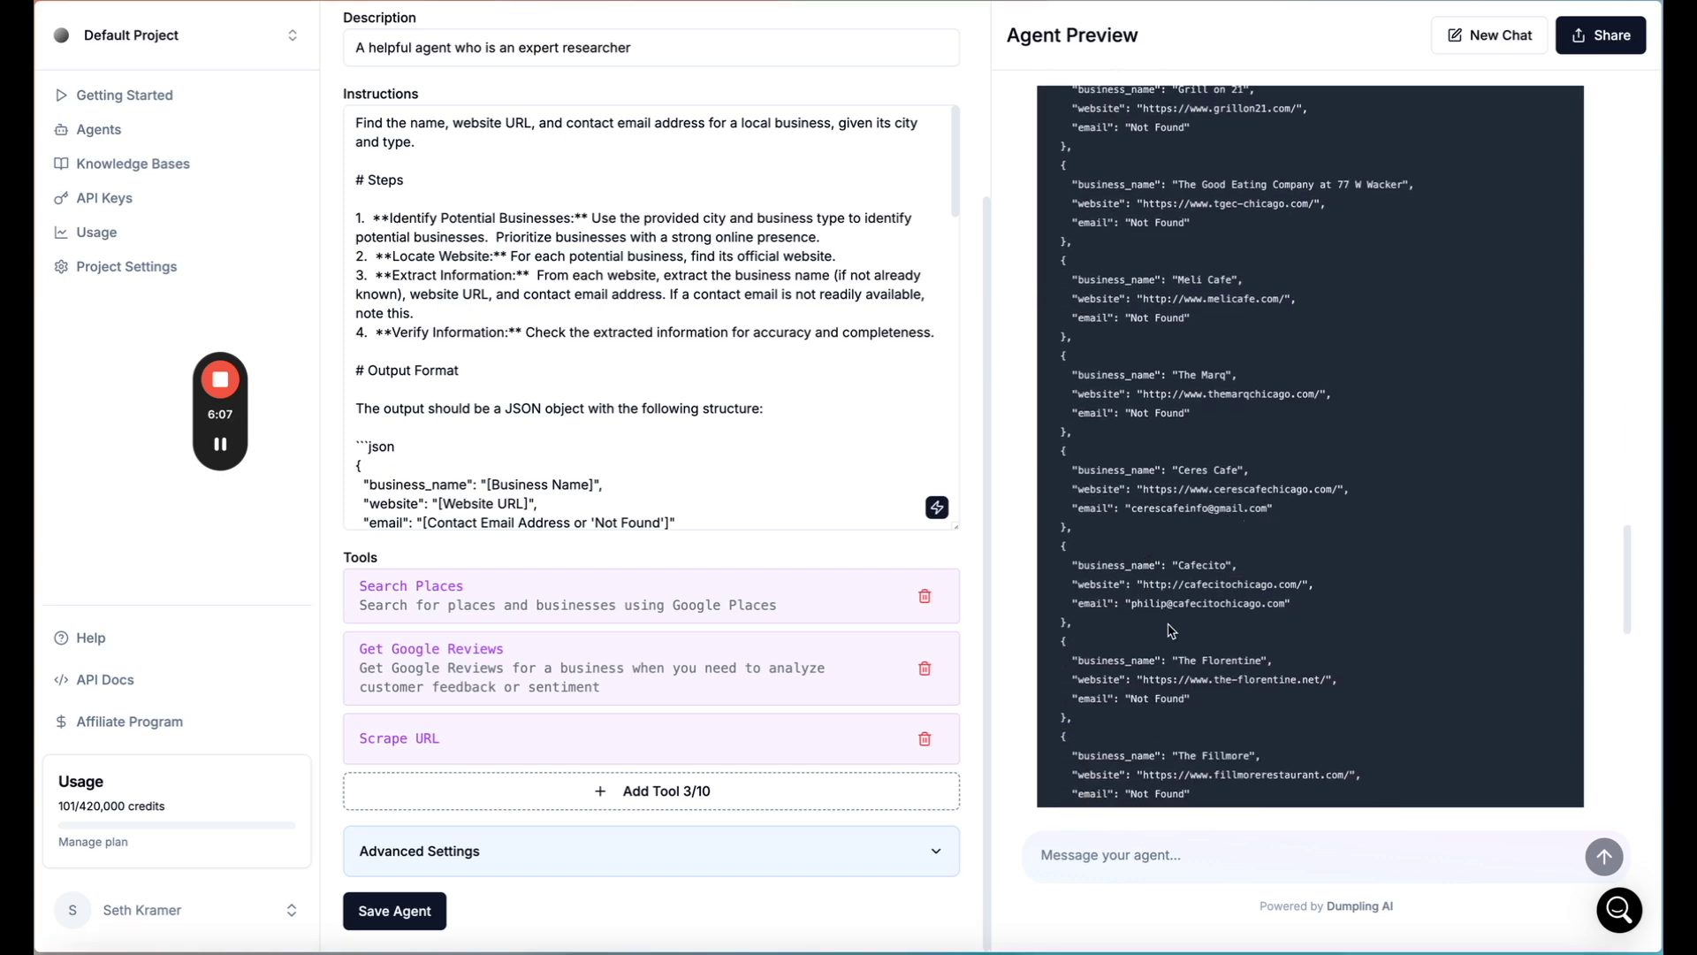
scroll(1179, 681, down, 4)
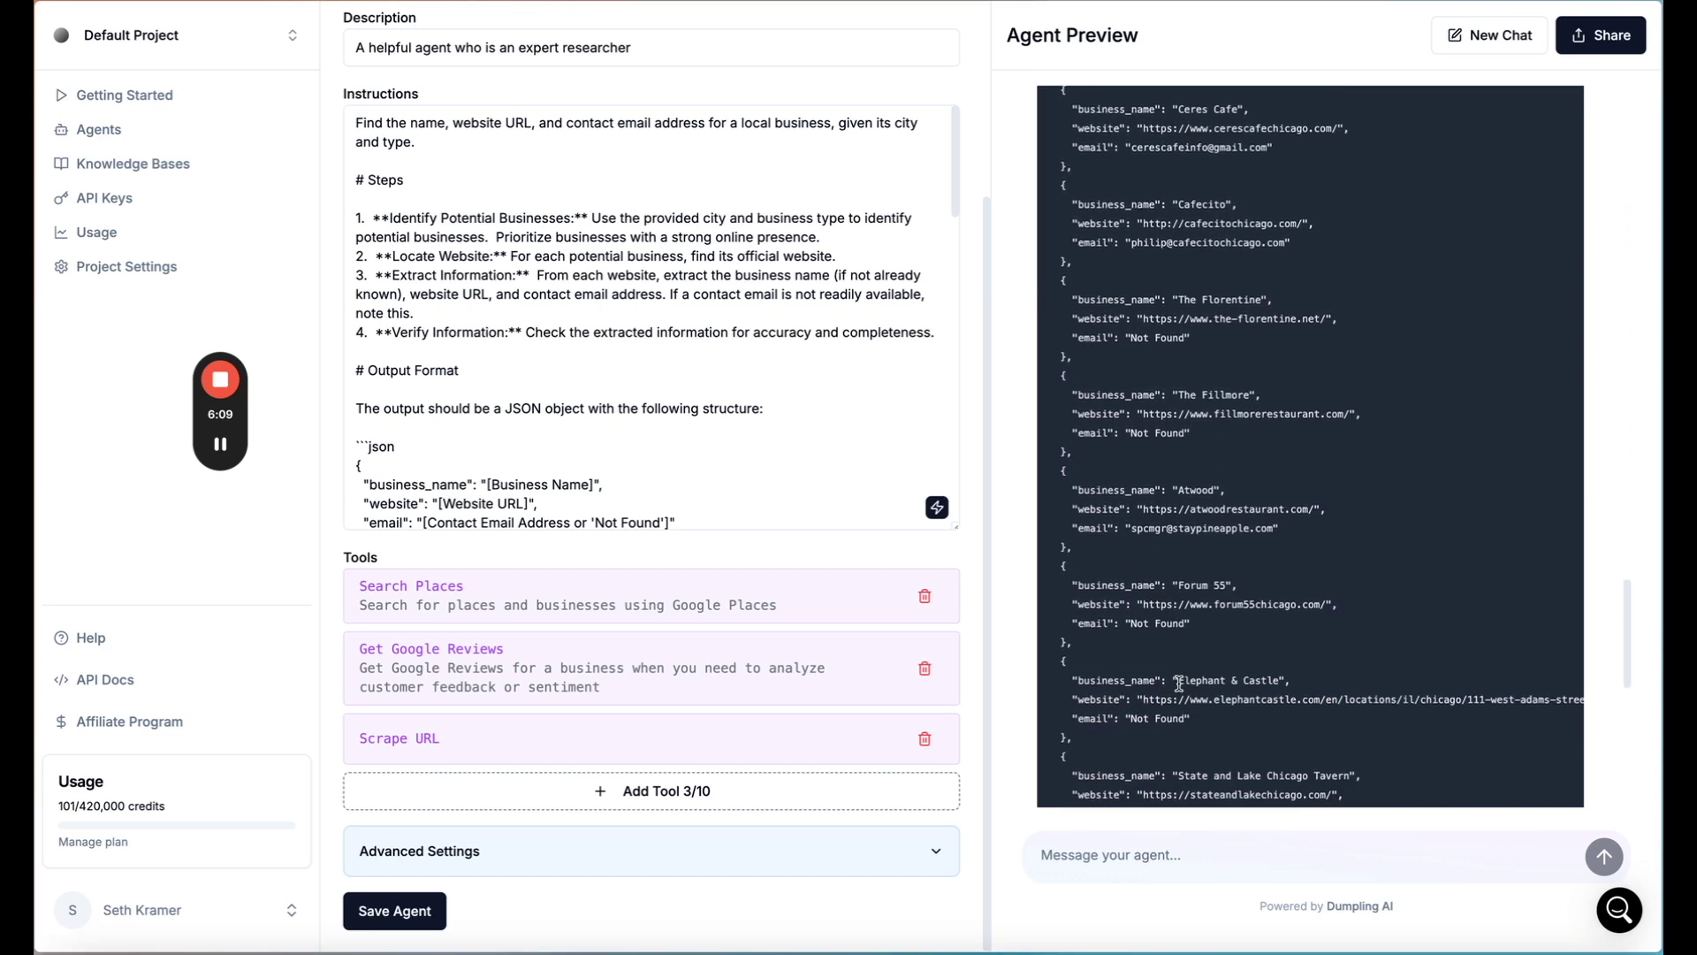
scroll(1180, 683, down, 4)
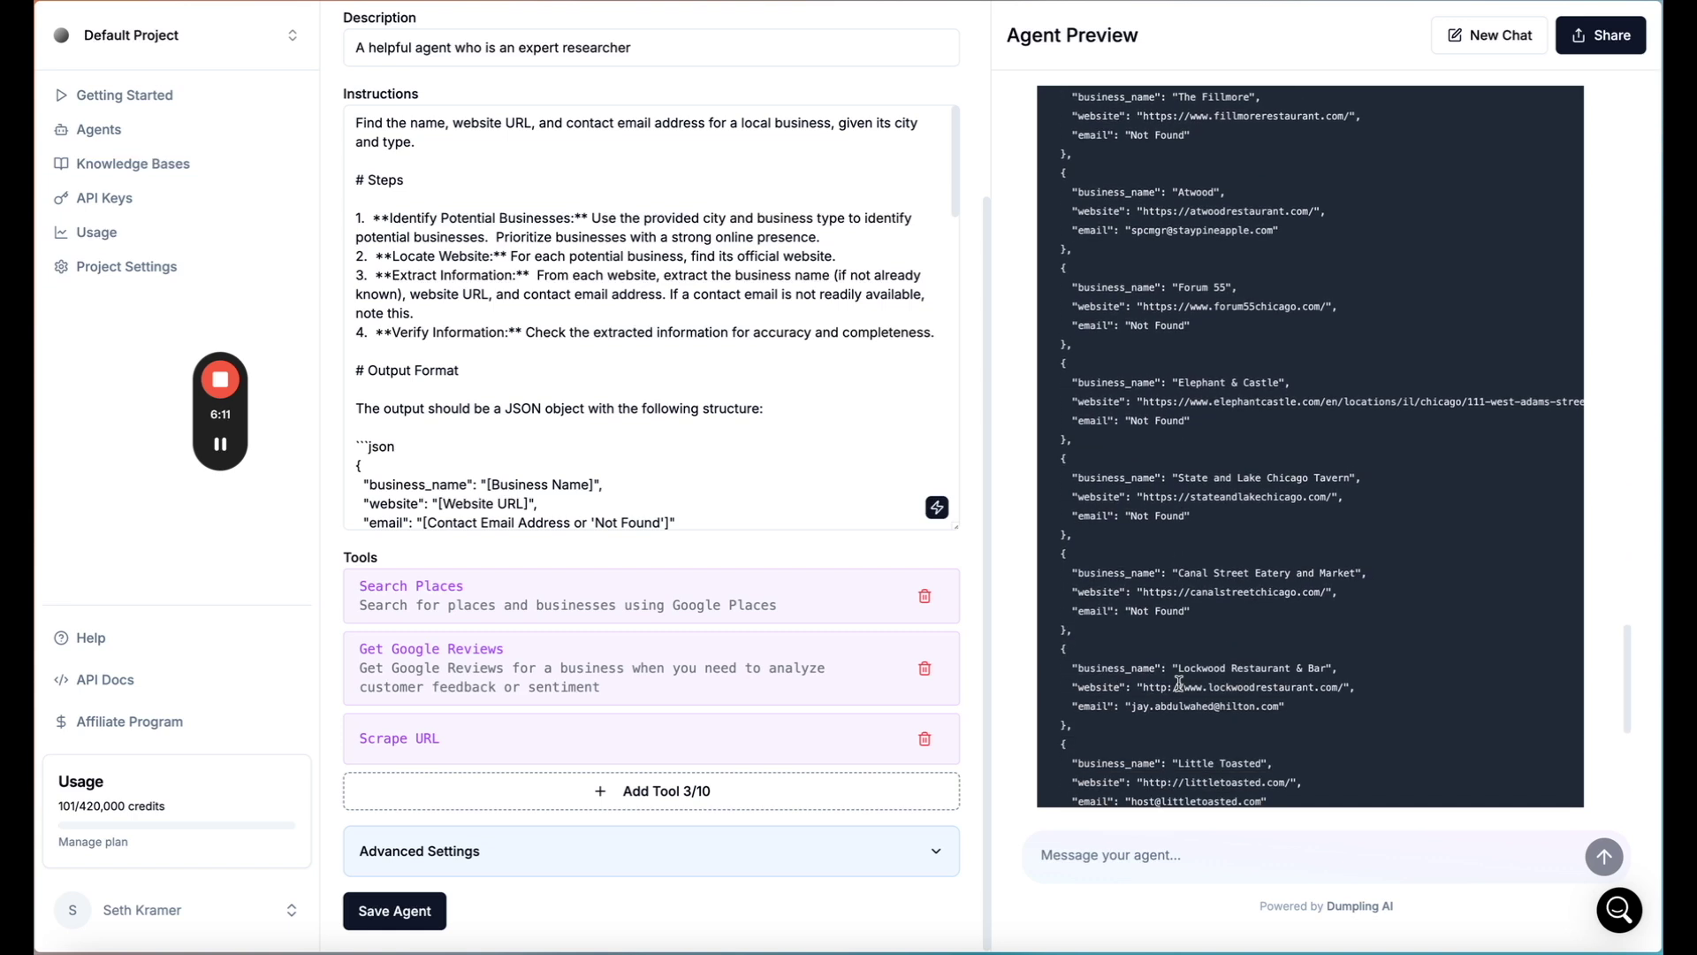
scroll(1179, 681, down, 5)
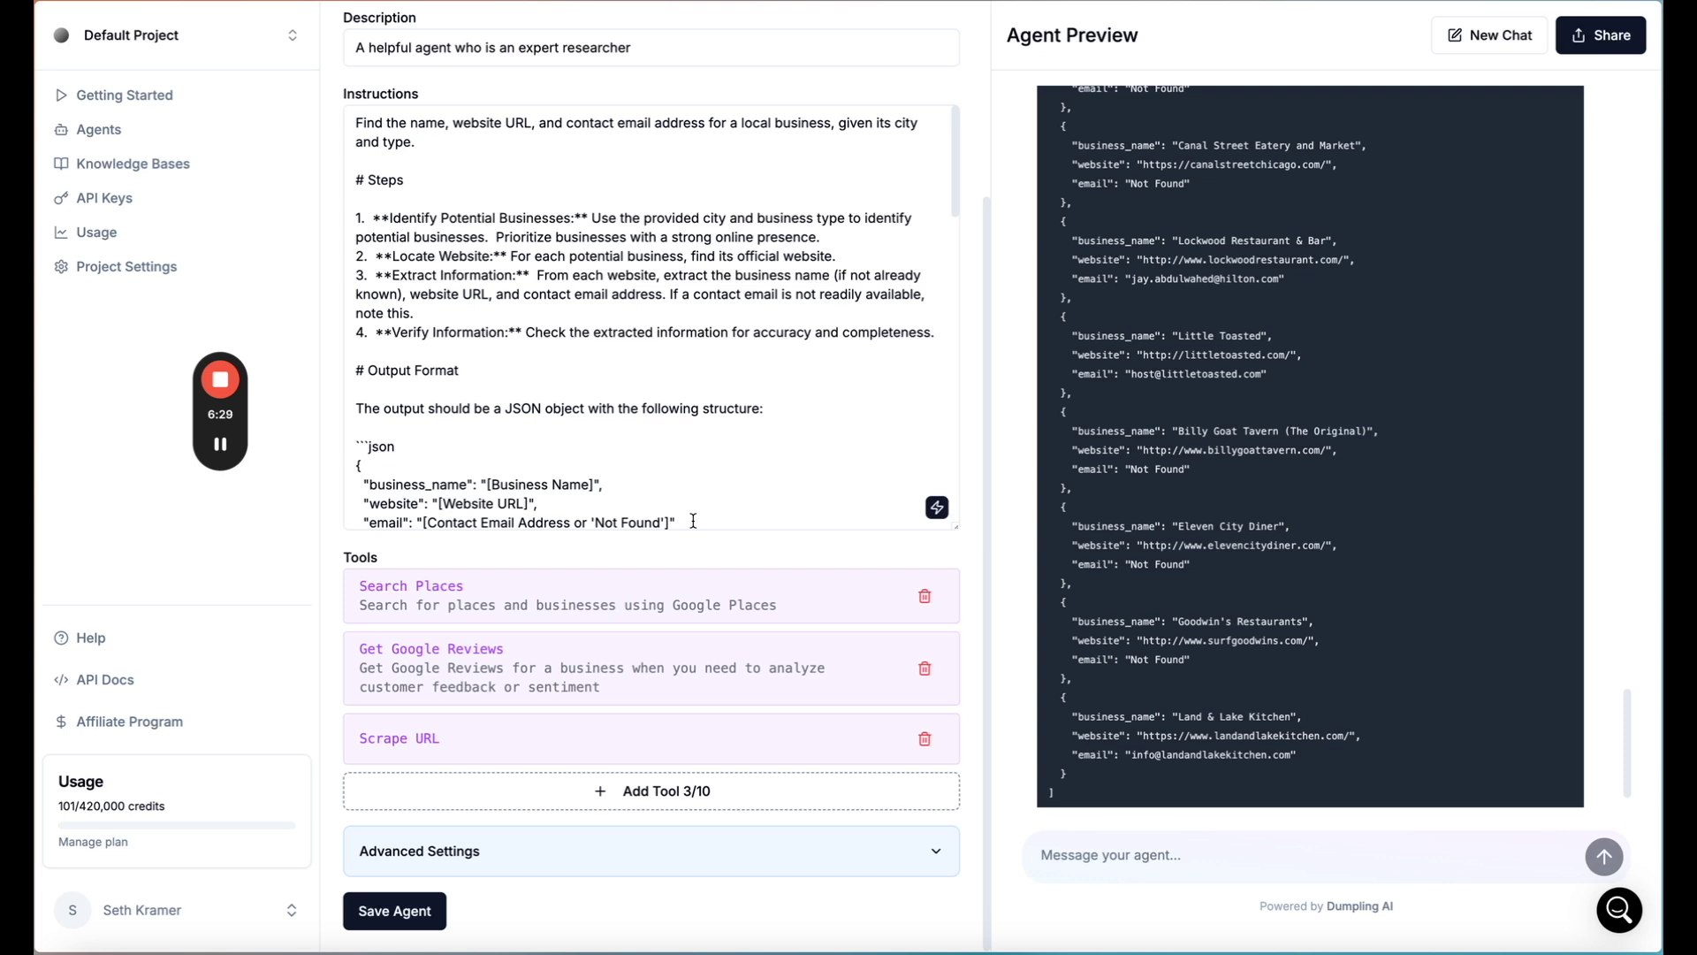
click(619, 790)
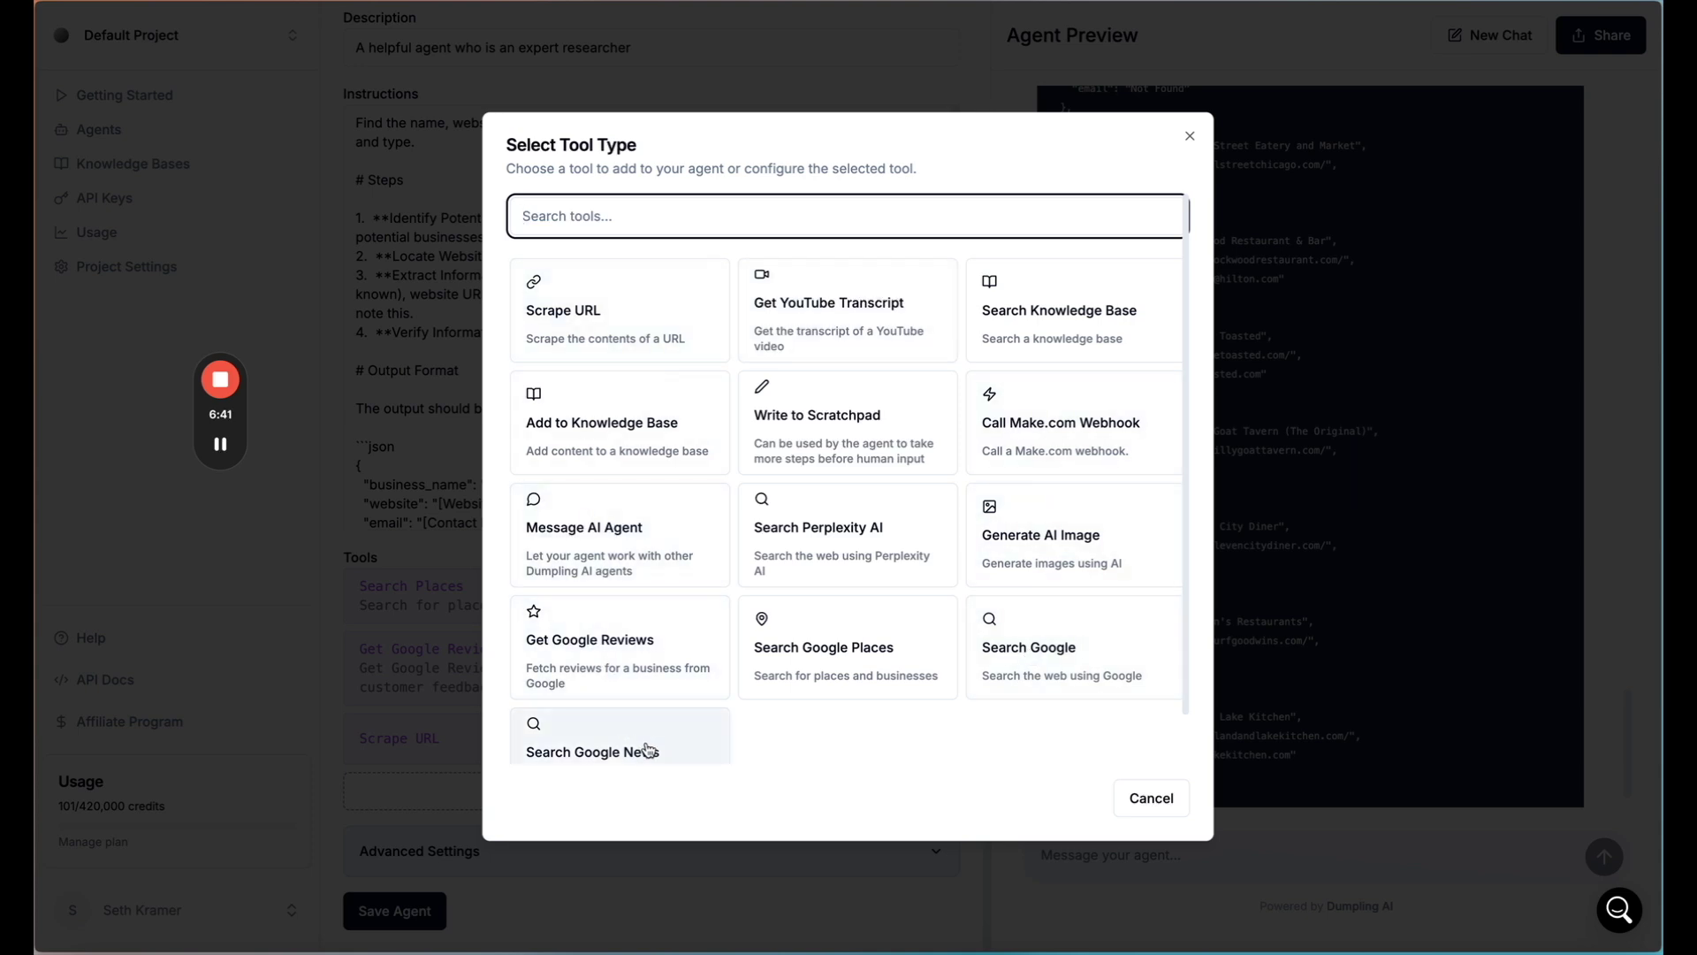
scroll(644, 751, down, 1)
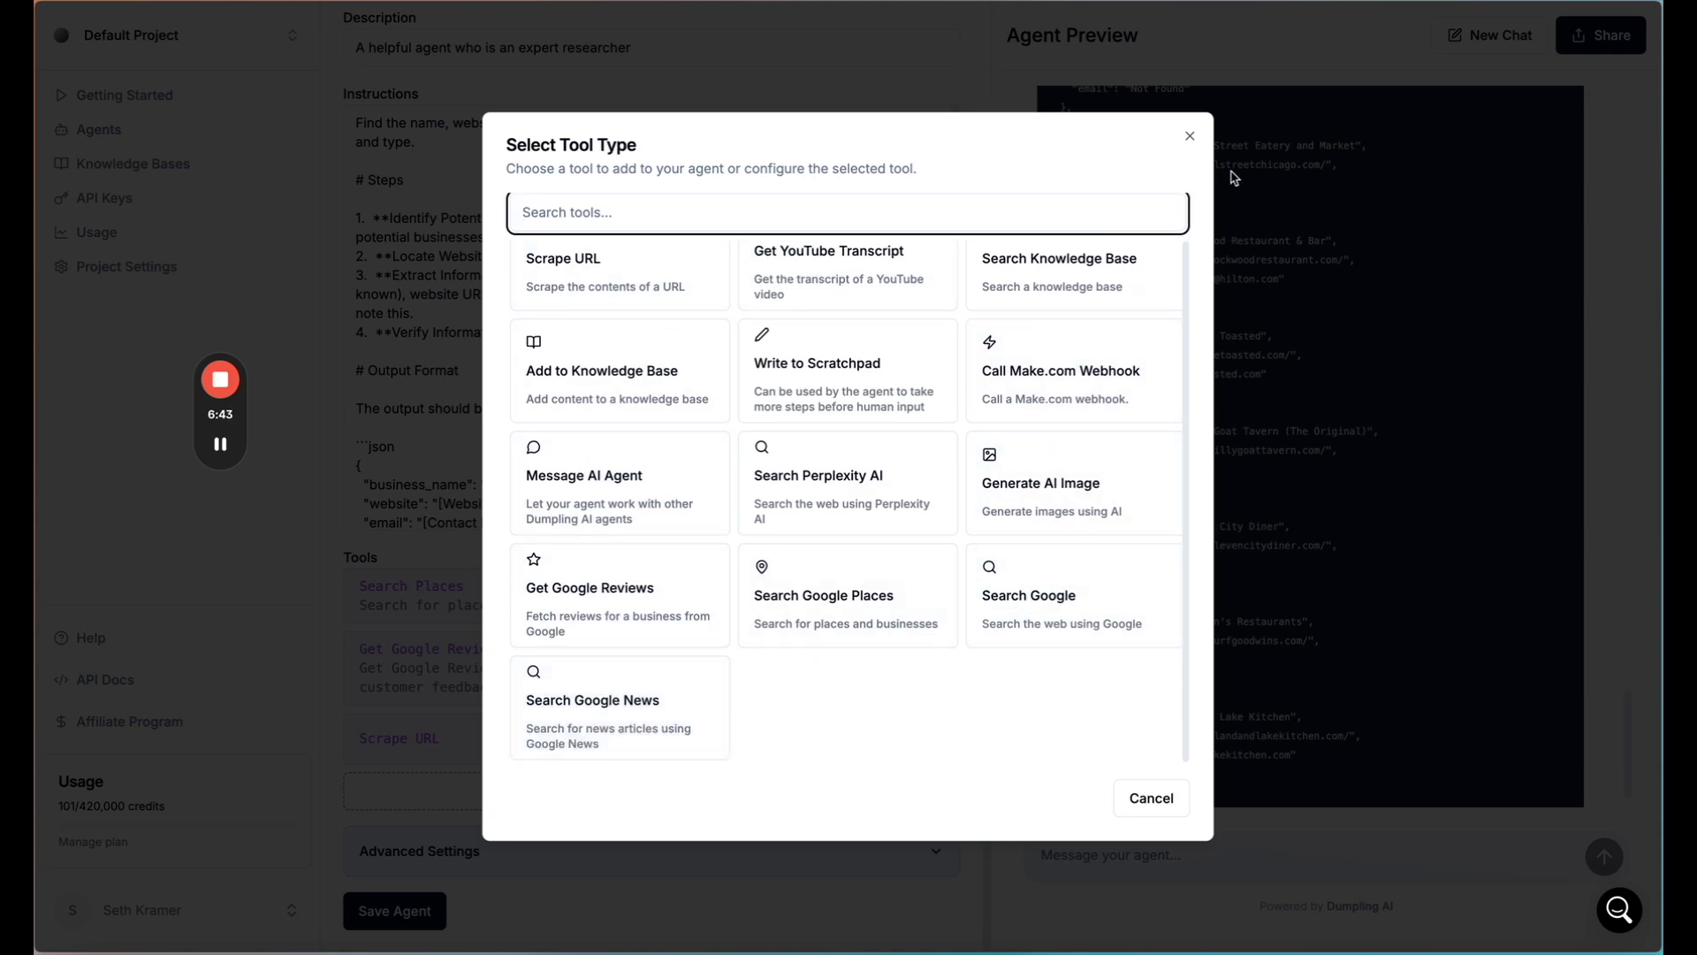
click(1191, 140)
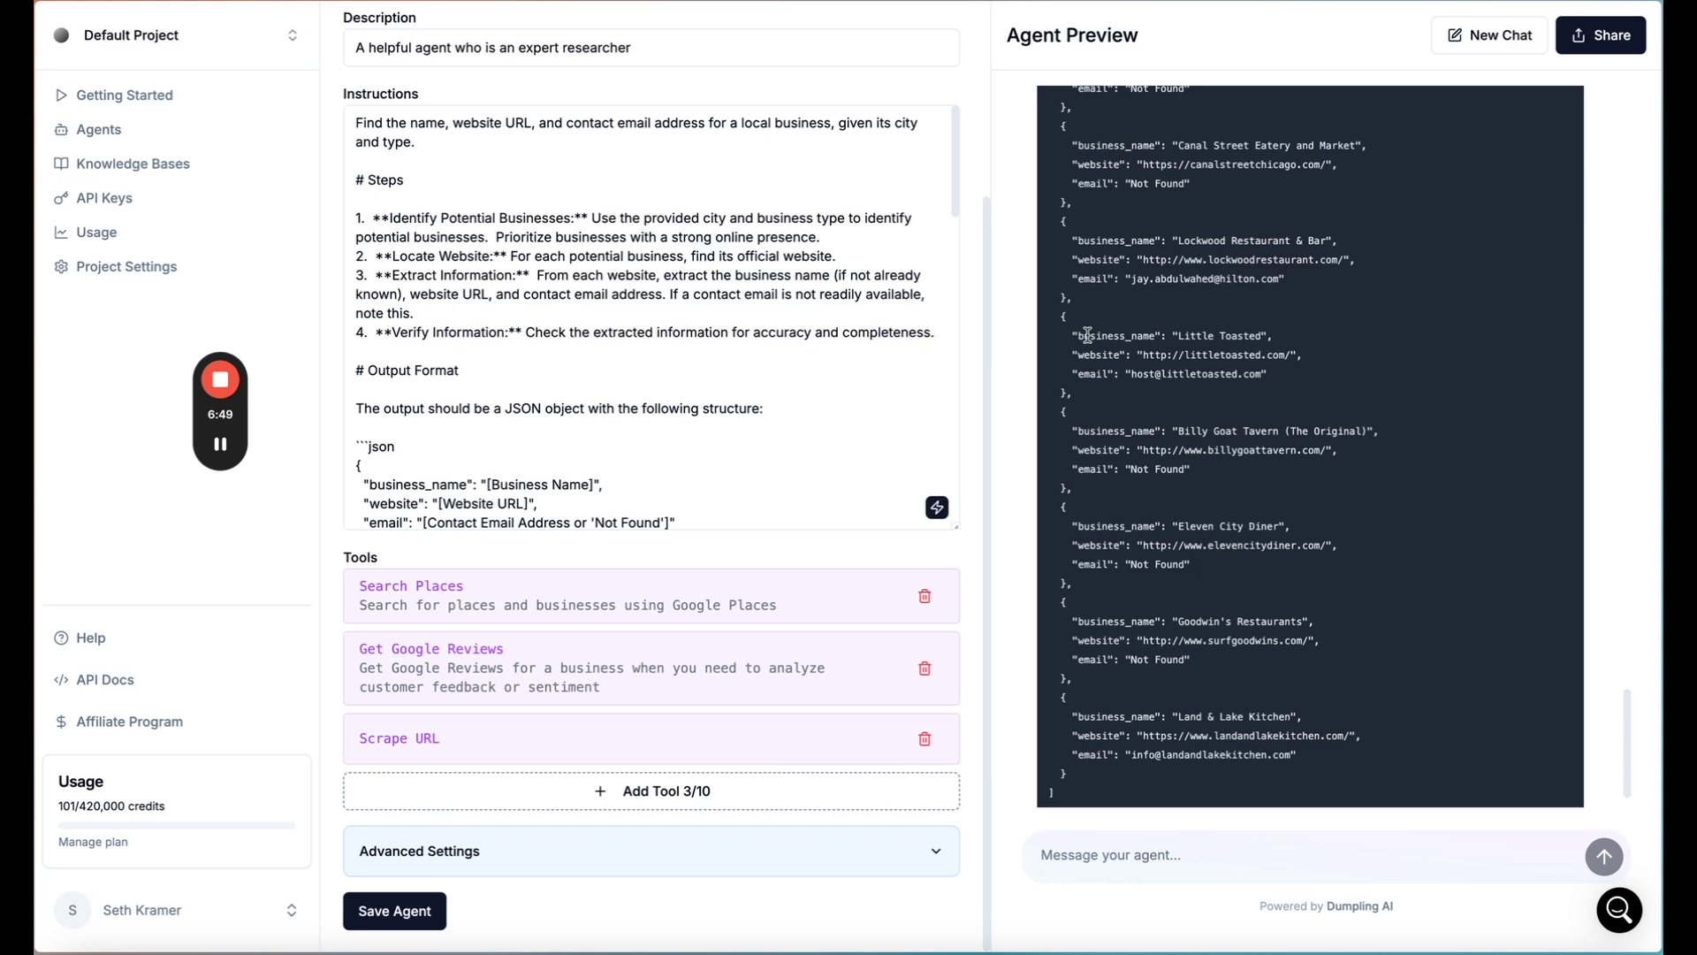
scroll(867, 325, up, 3)
scroll(1066, 228, up, 5)
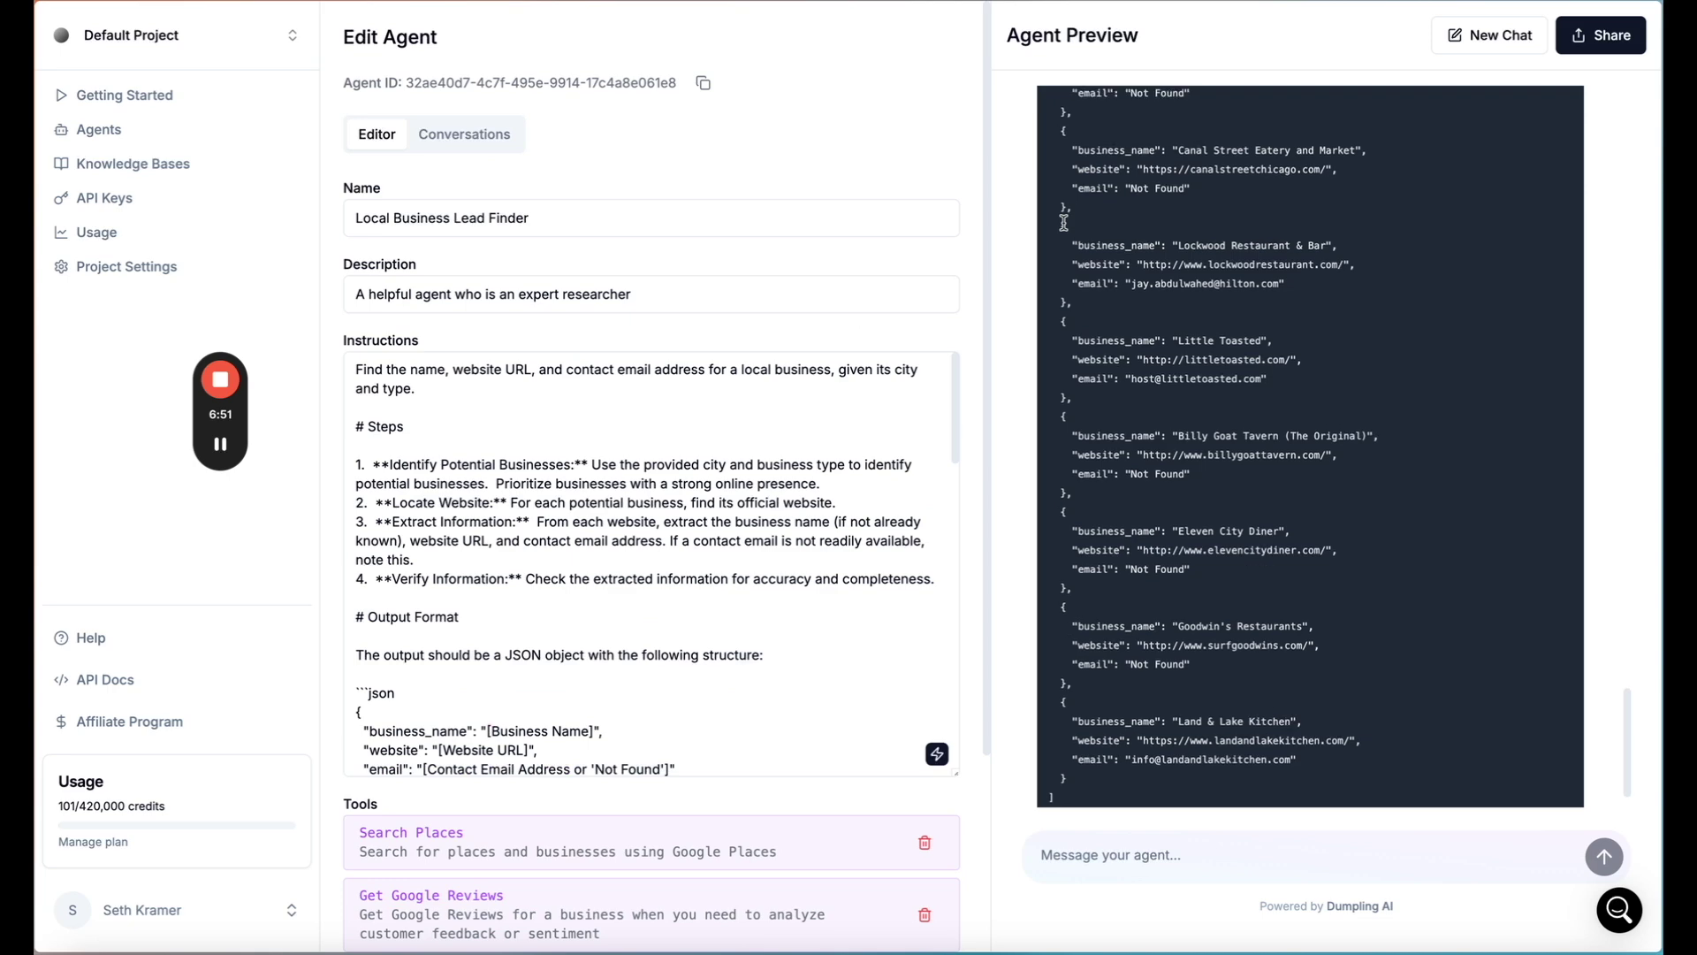
scroll(1088, 226, up, 15)
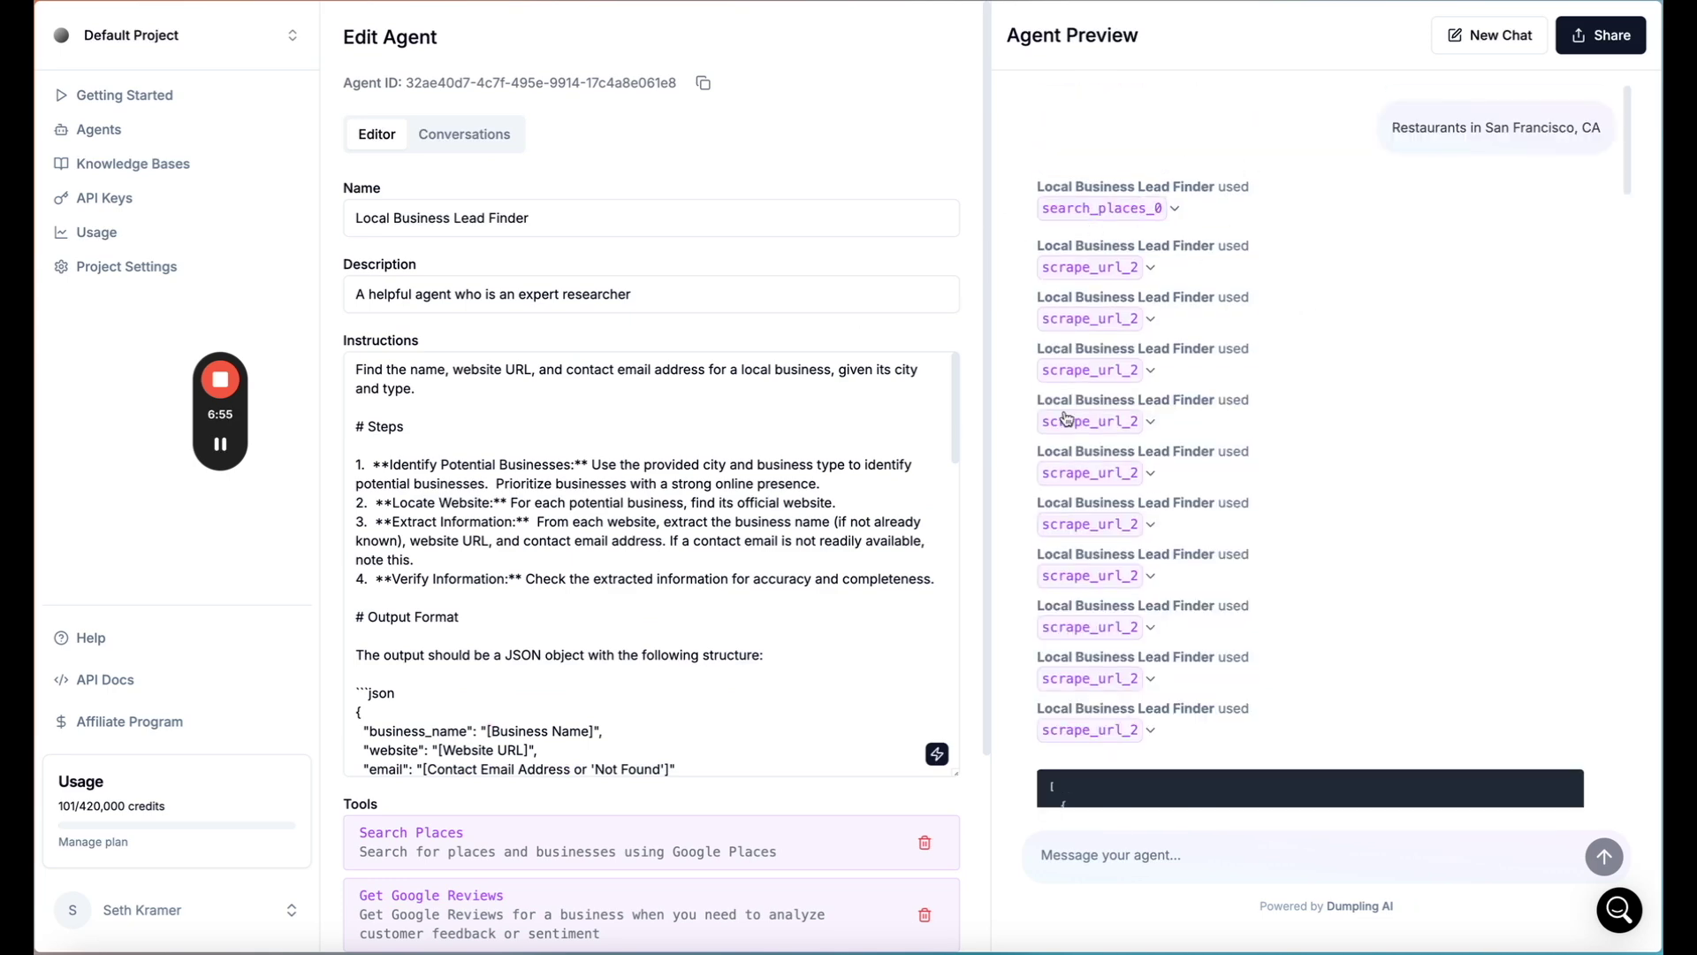
Set the agent's sharing to Anyone with Link and copy its share link.
click(1596, 51)
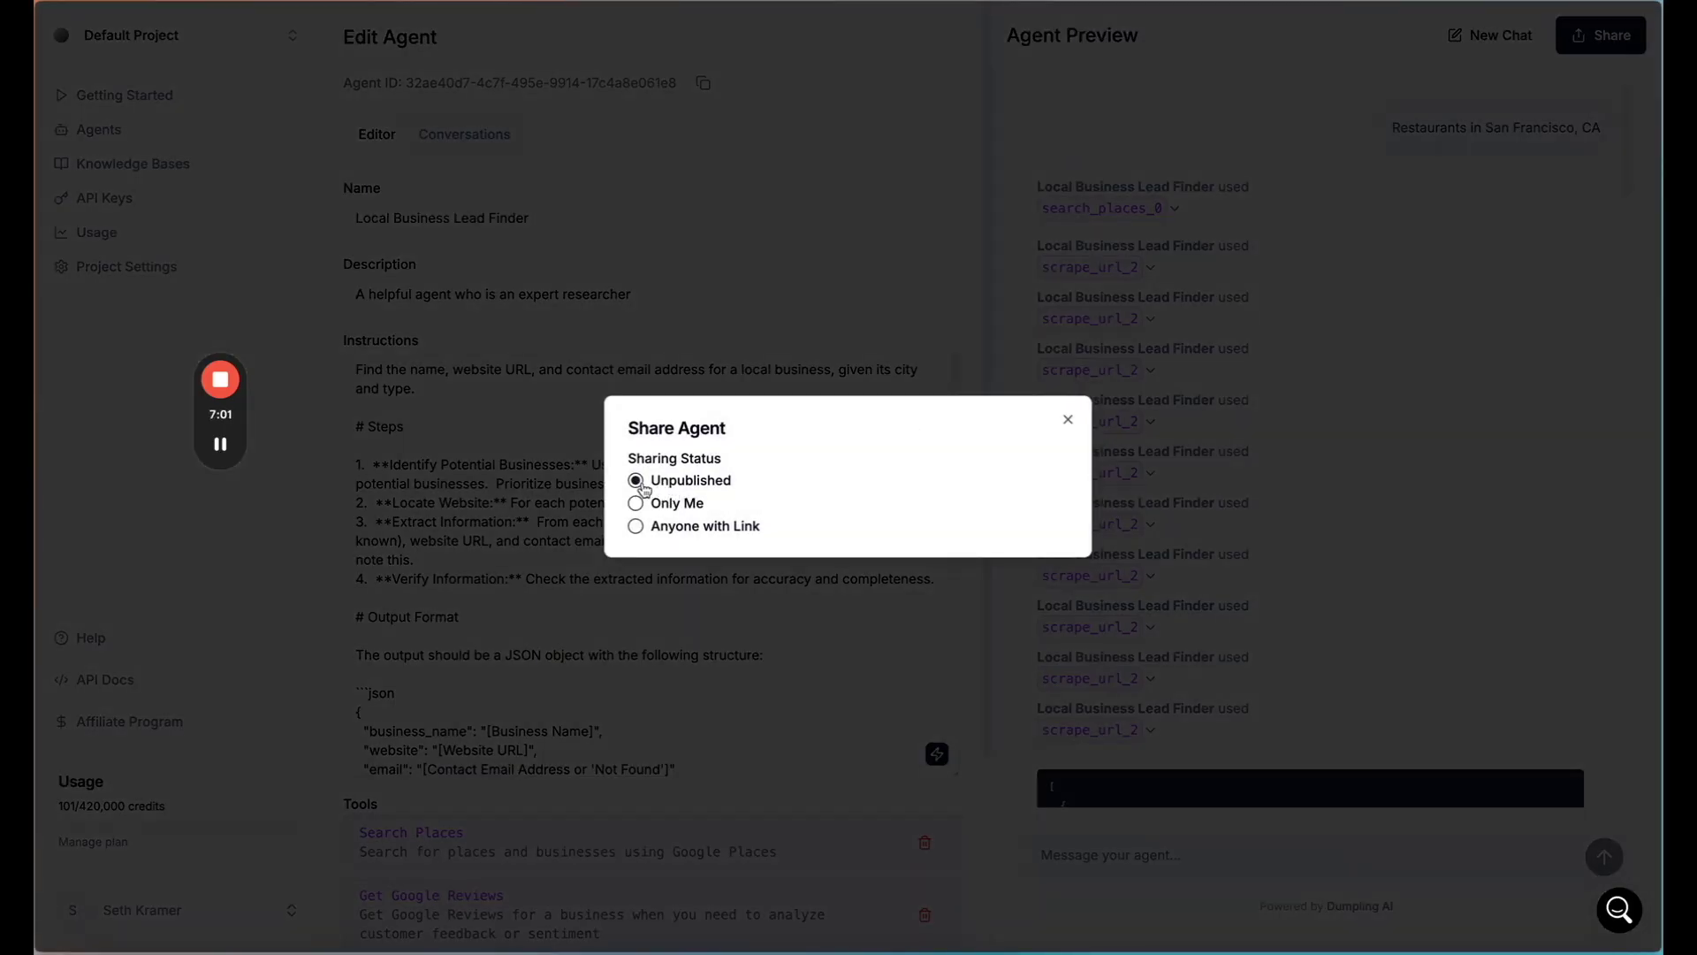
click(643, 504)
click(635, 456)
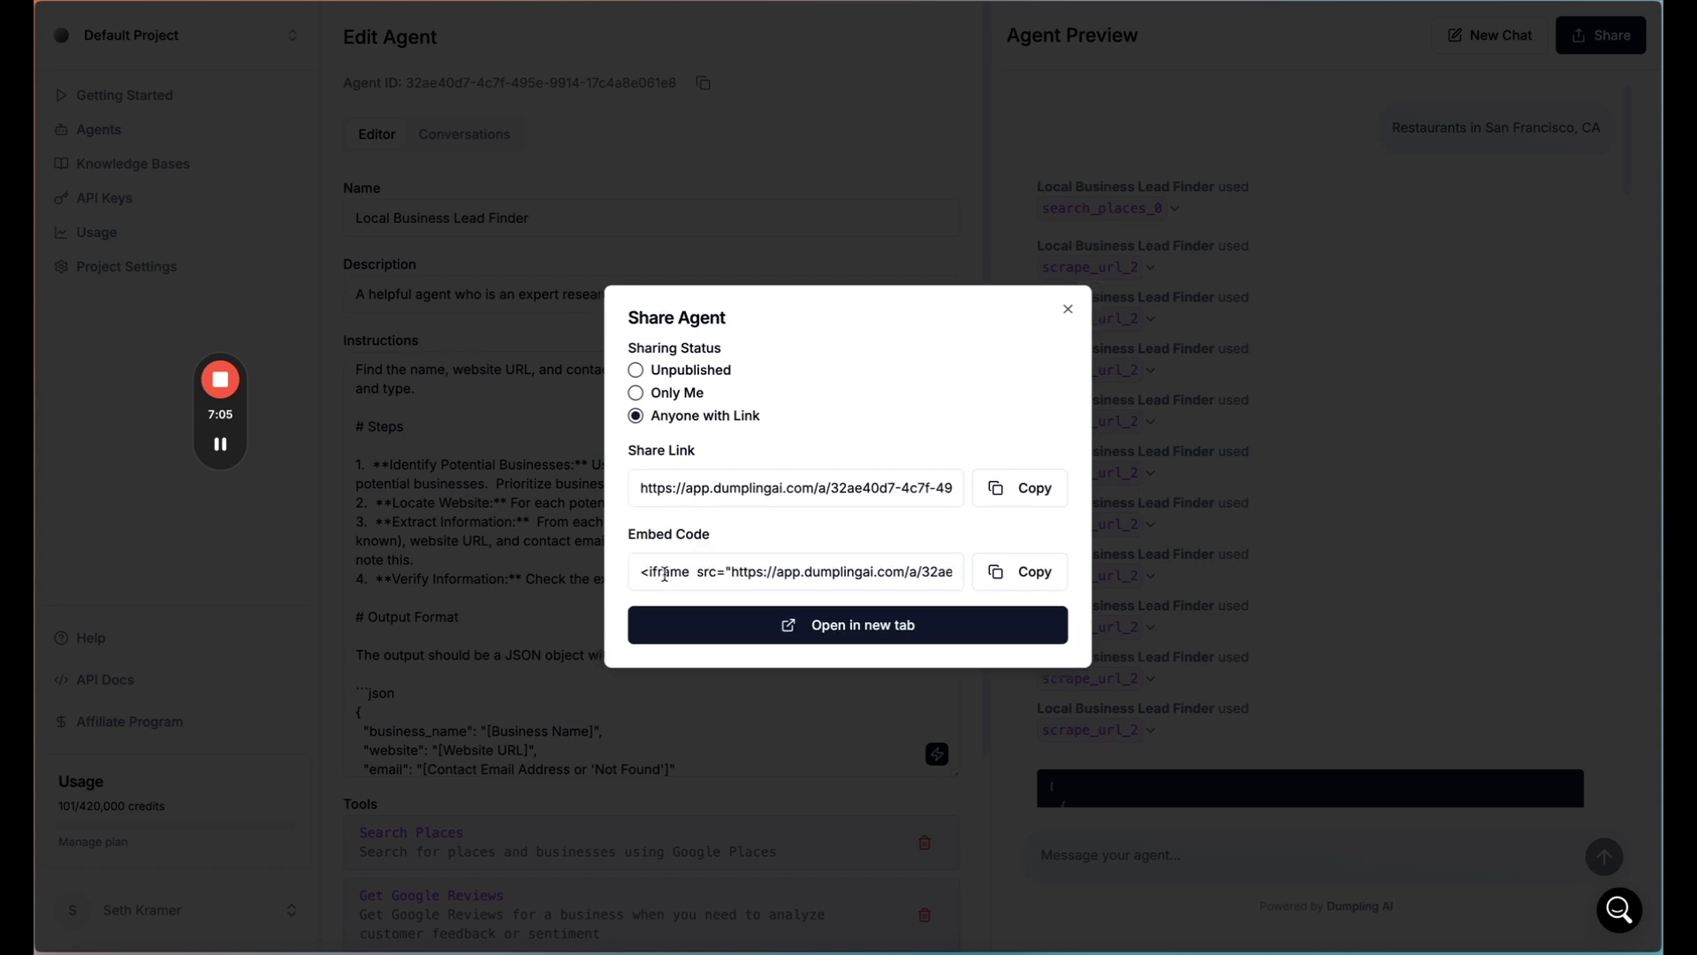
drag(665, 573, 548, 584)
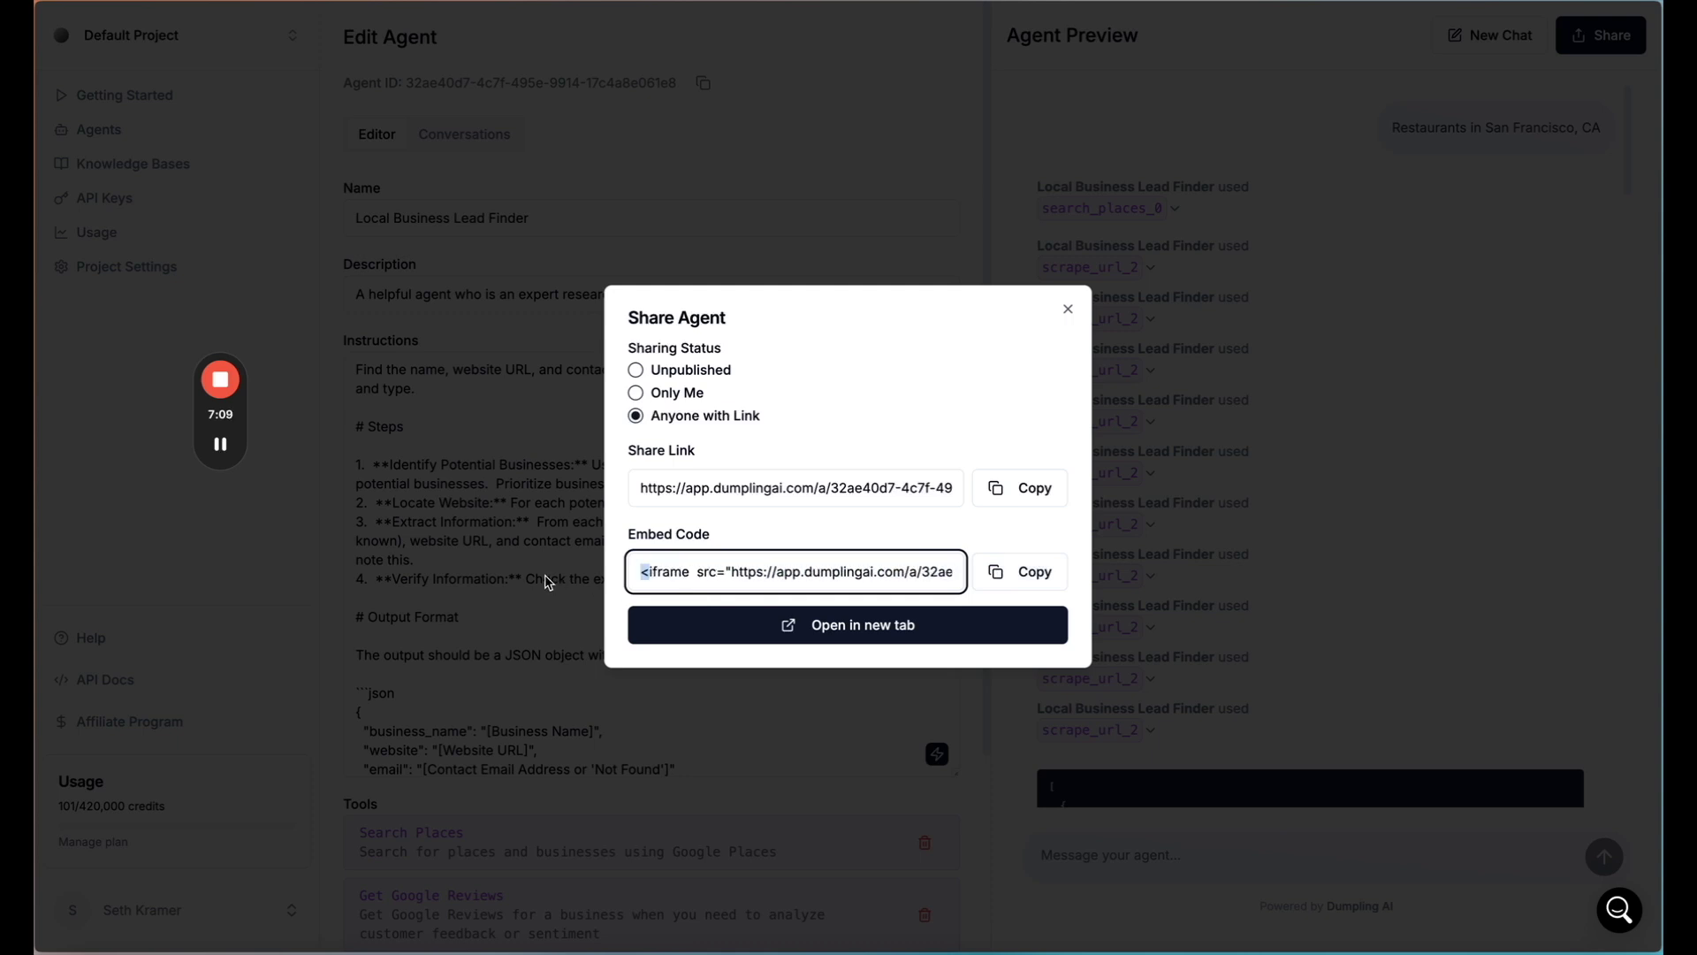
click(640, 548)
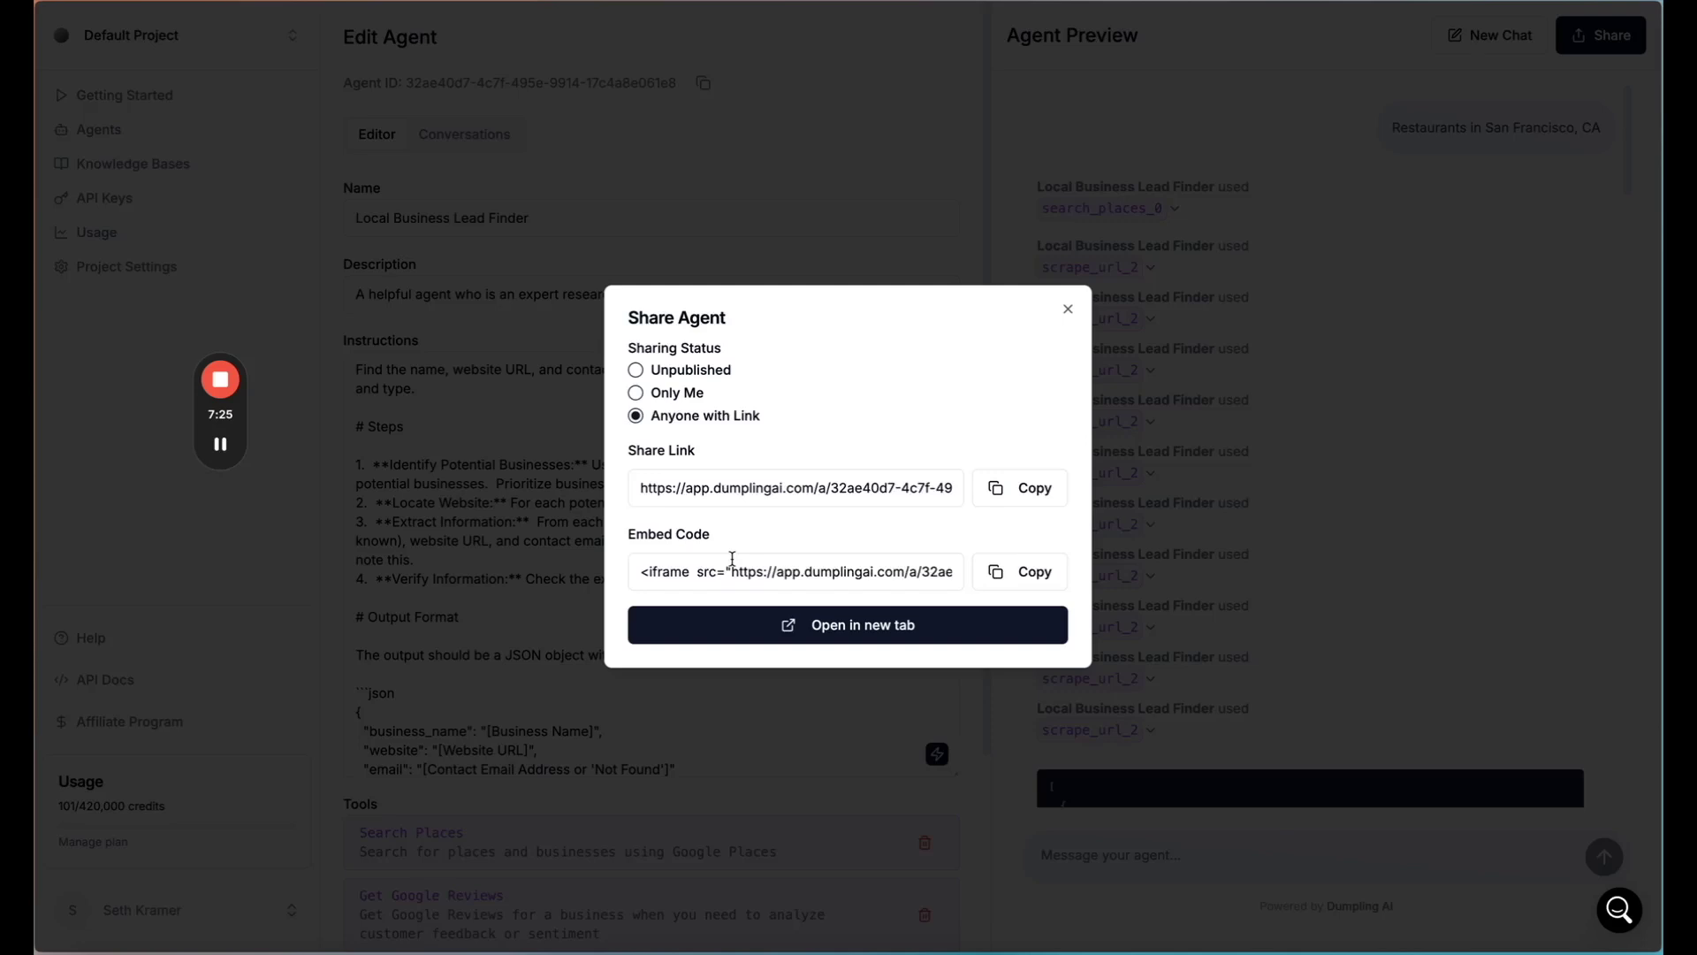
click(1004, 490)
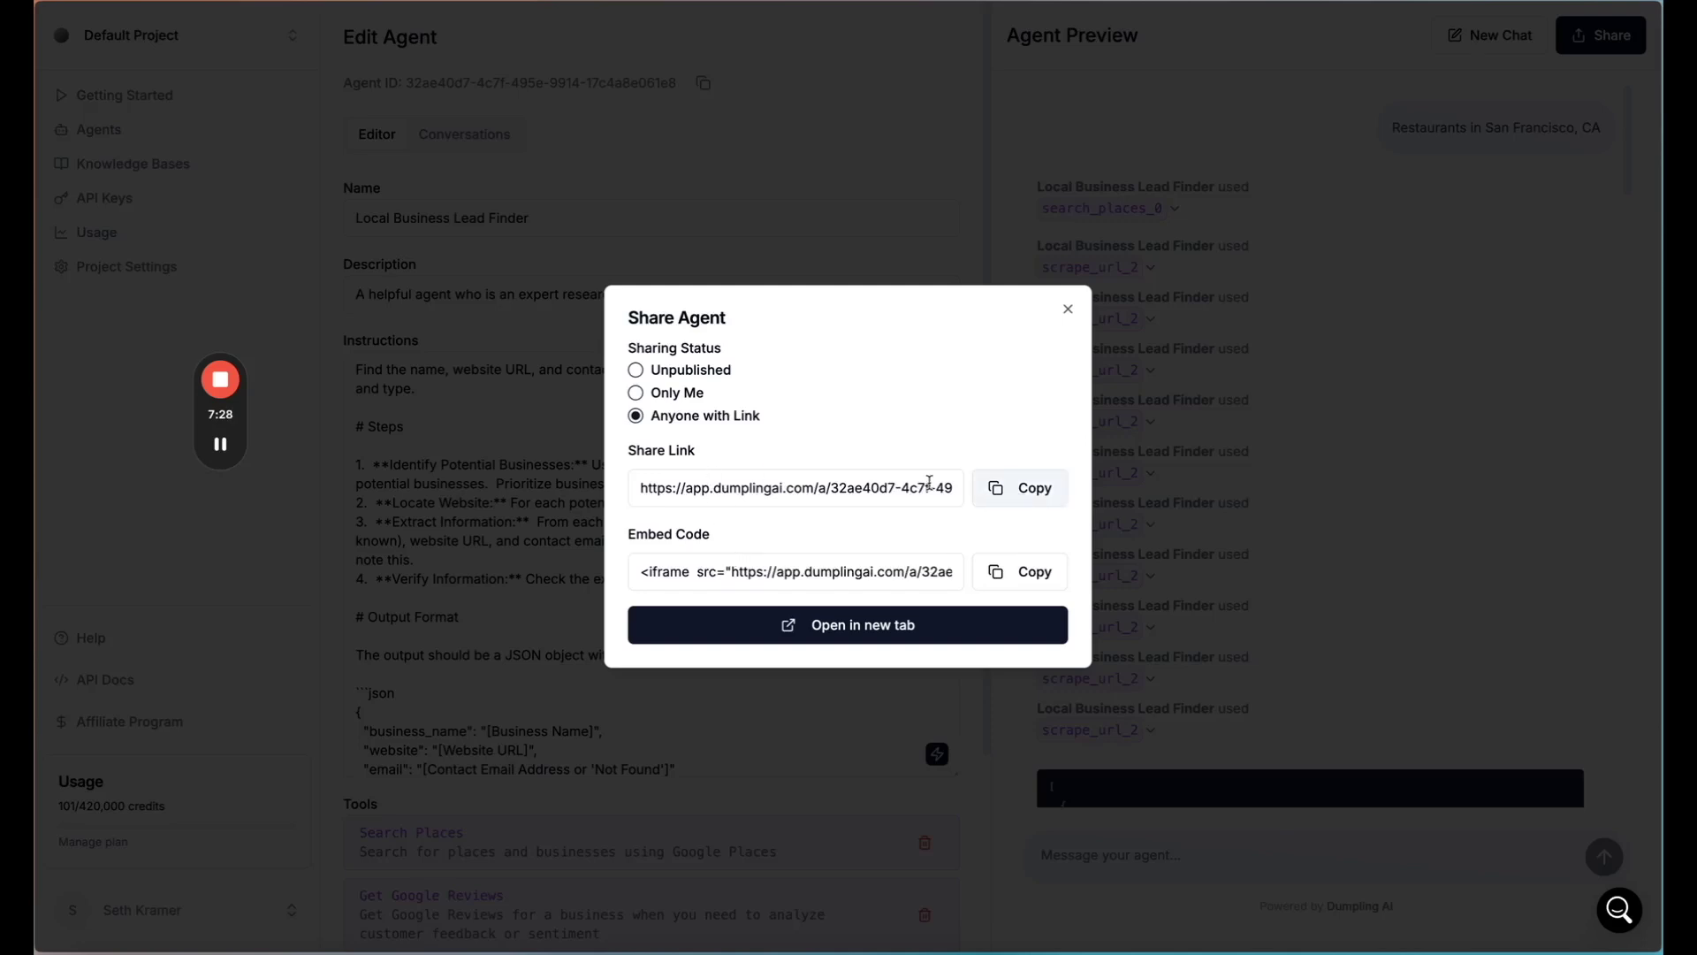
click(1001, 487)
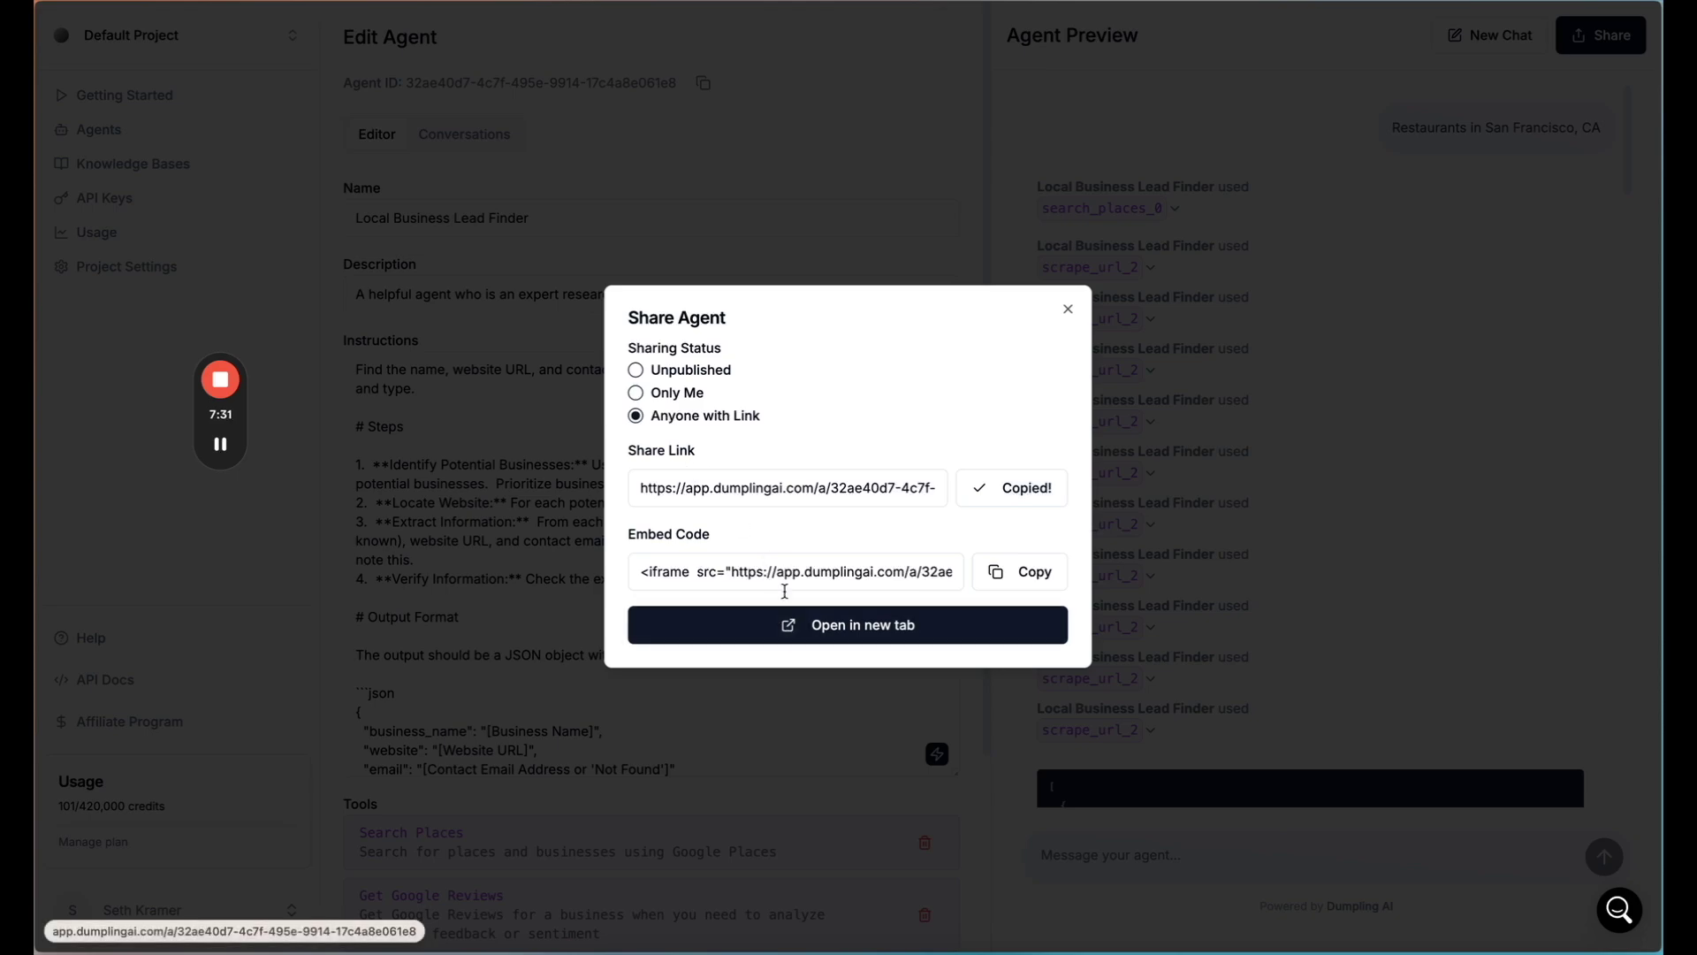
Test the shared agent with 'Please find me plumbers in Philadelphia, Pa', then close the chat.
click(790, 626)
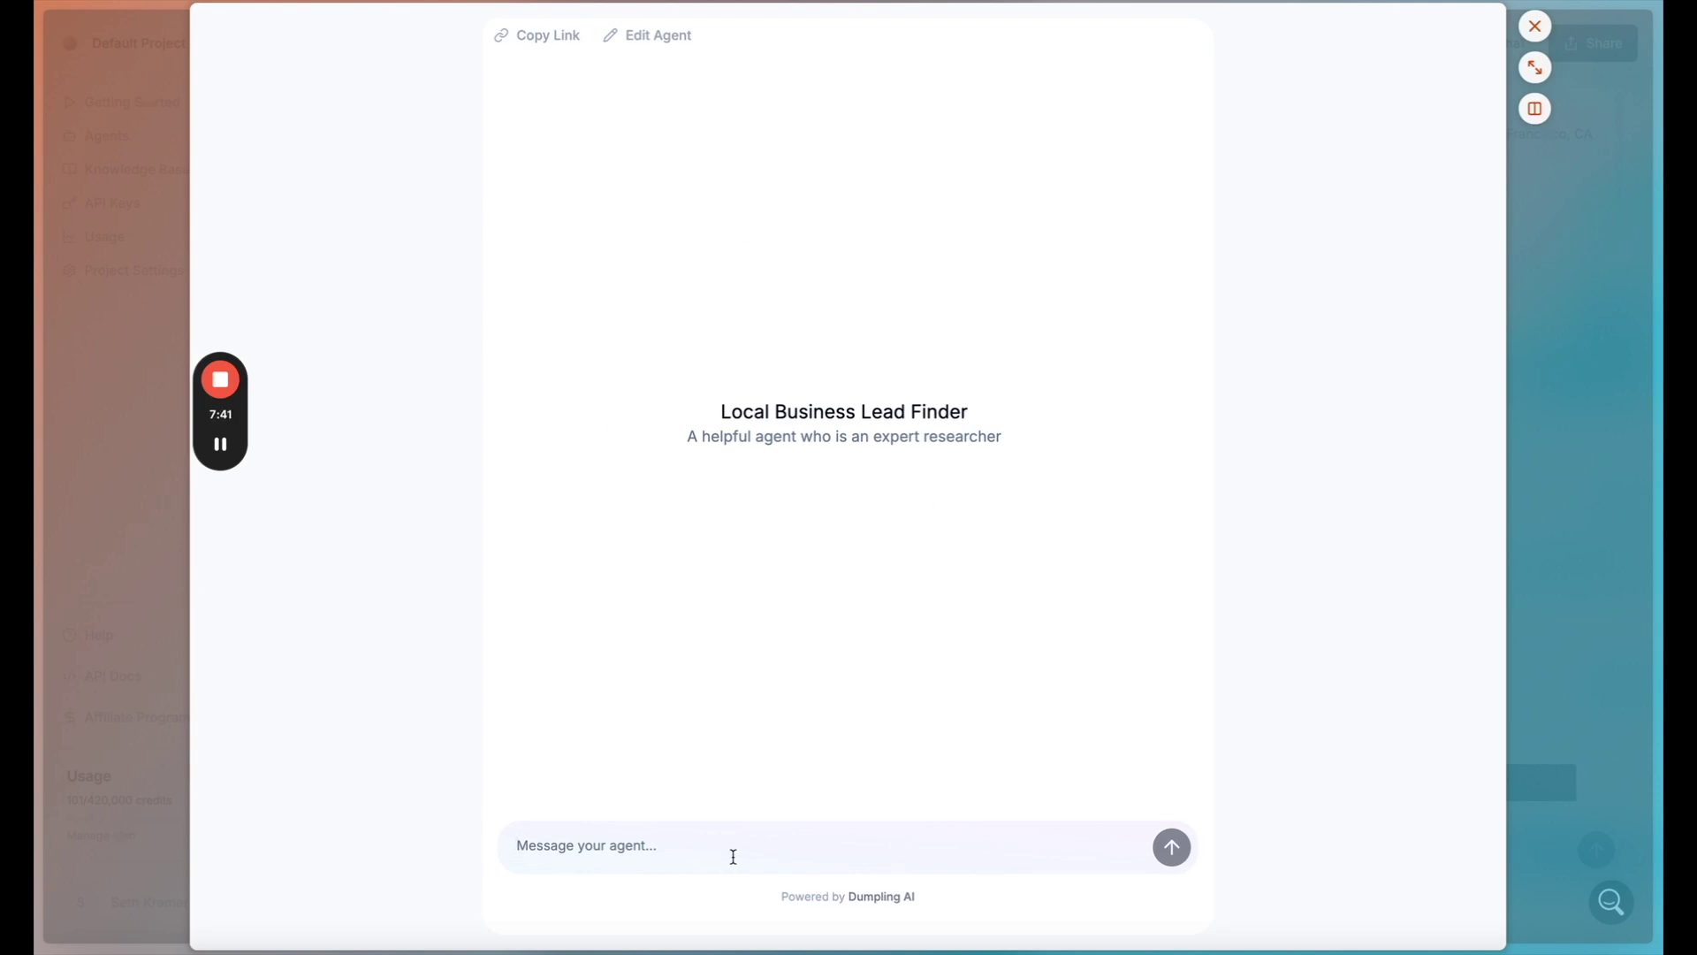
text(Please find me )
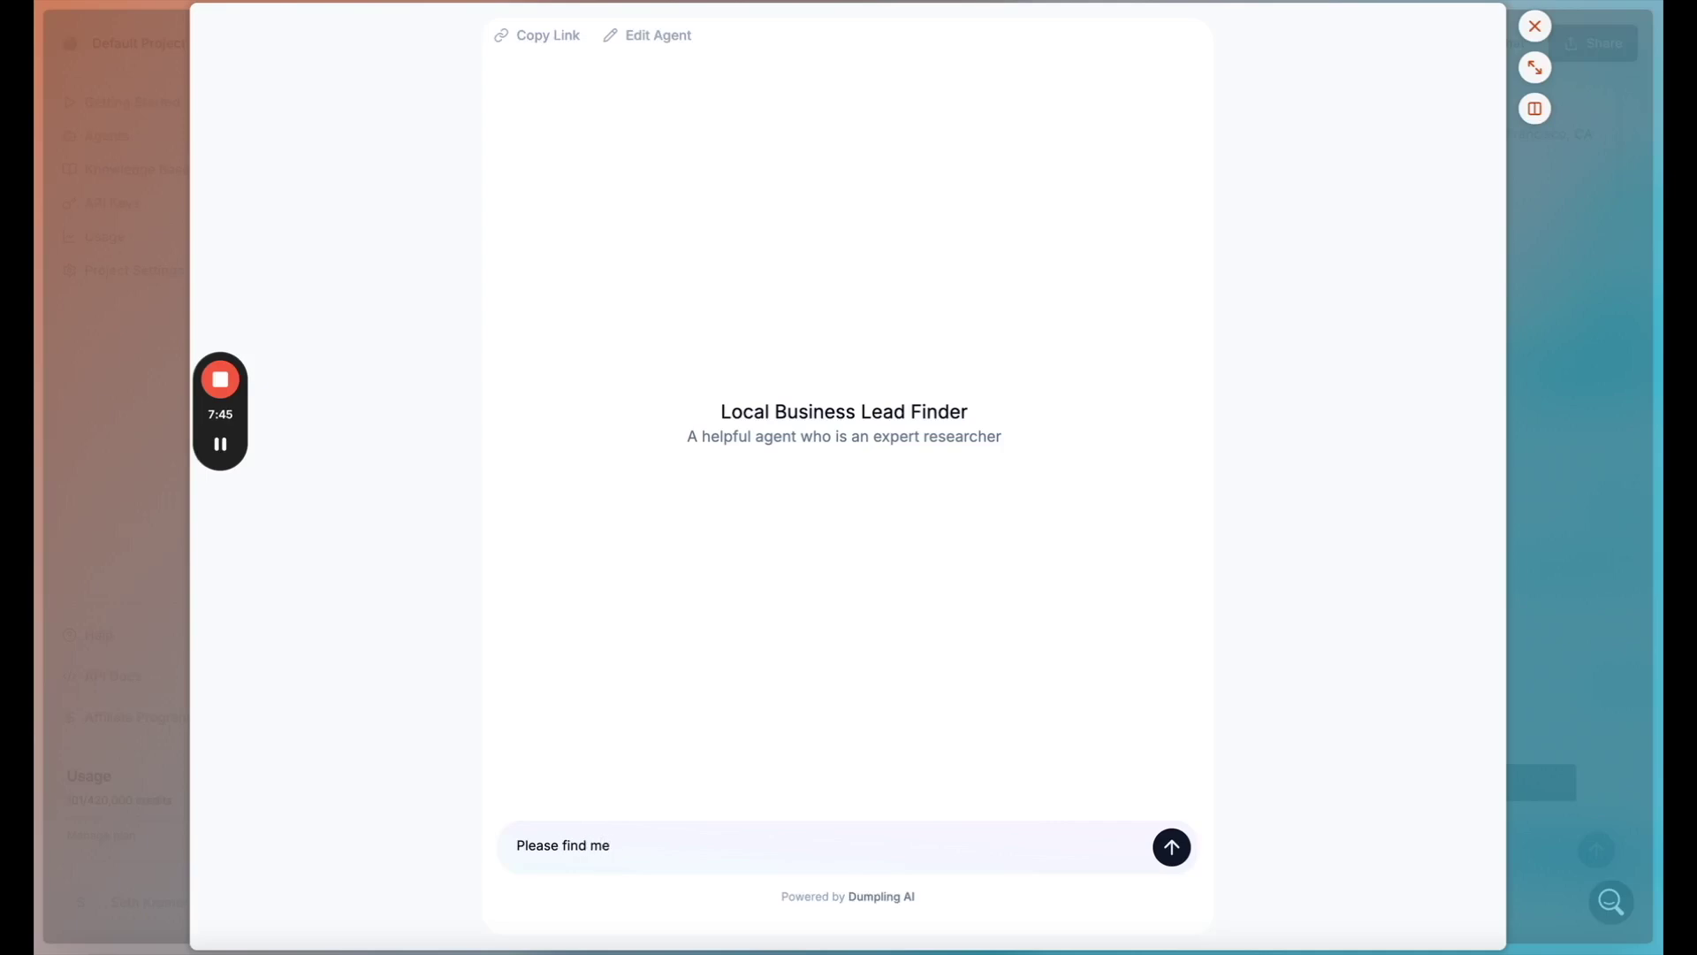
text(plumbers in Philadelphia, Pa)
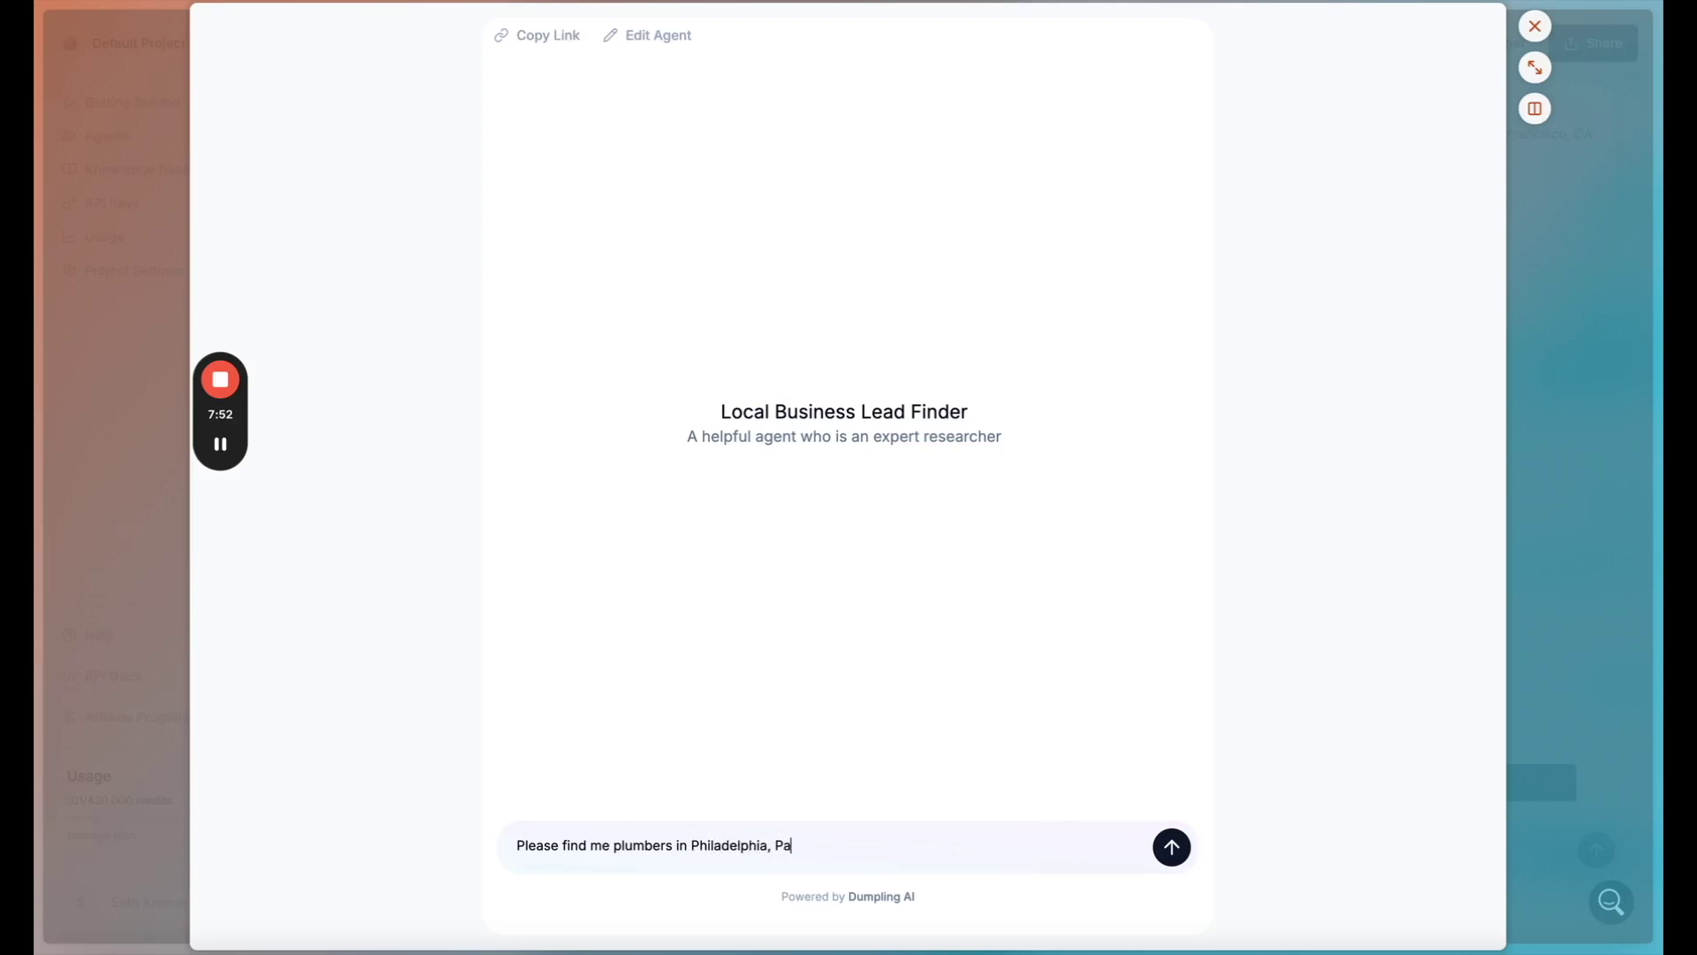
key(Return)
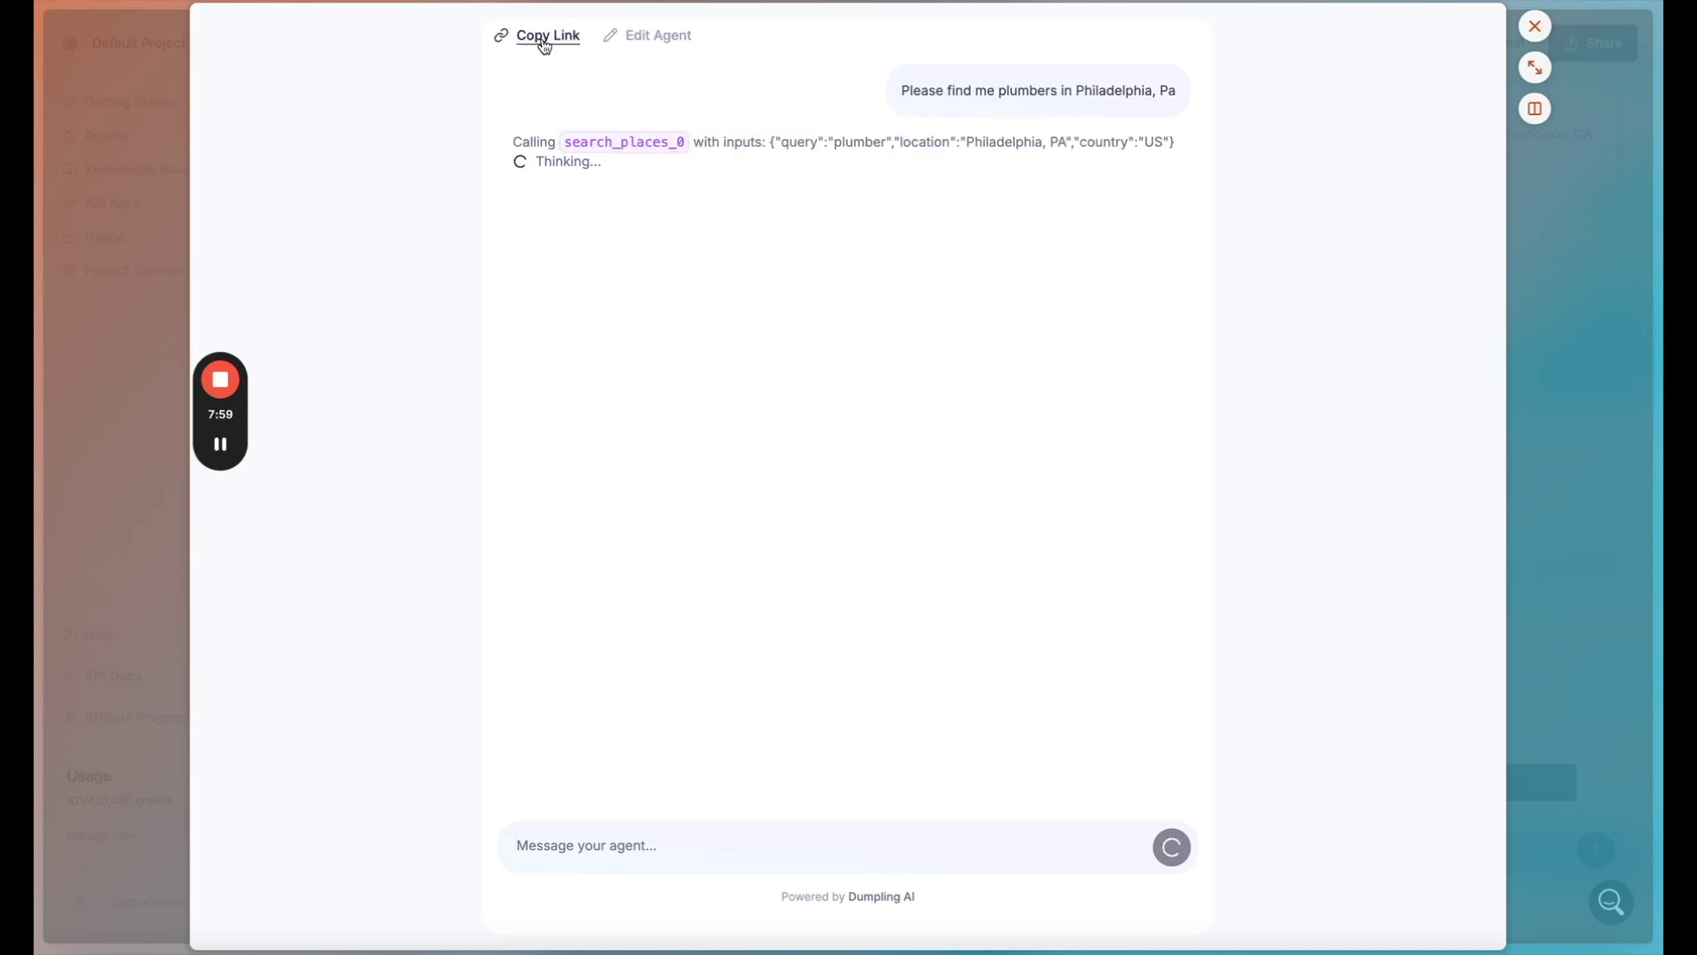
mouse_move(220, 447)
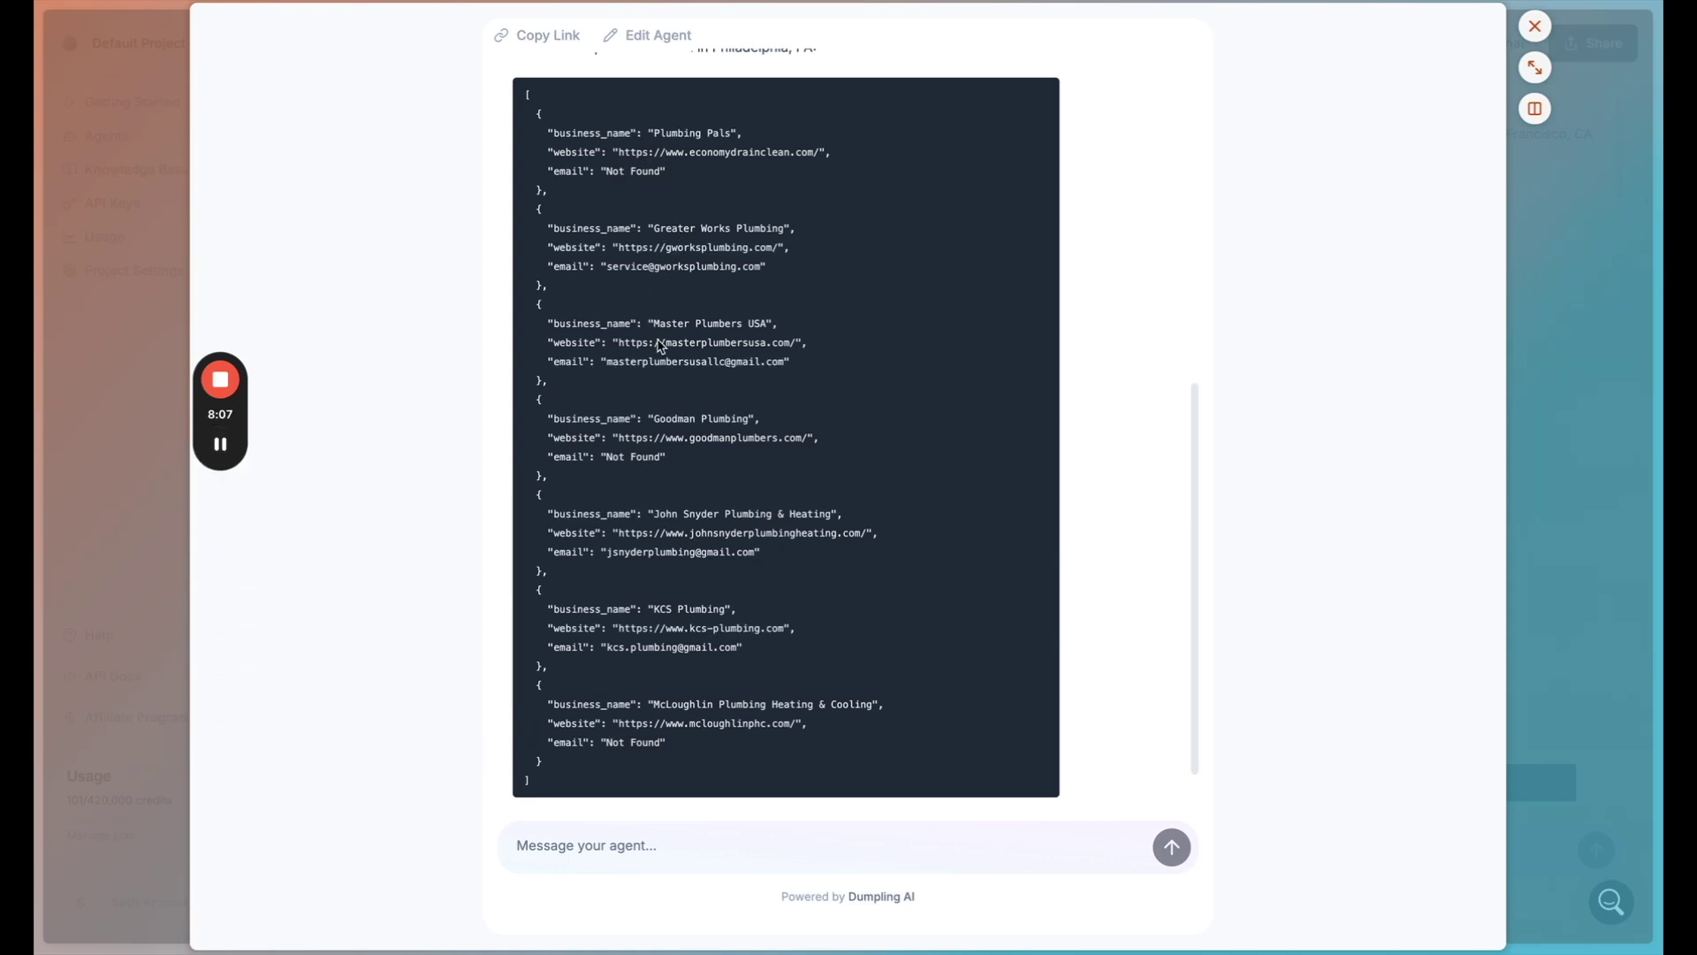
scroll(694, 500, down, 1)
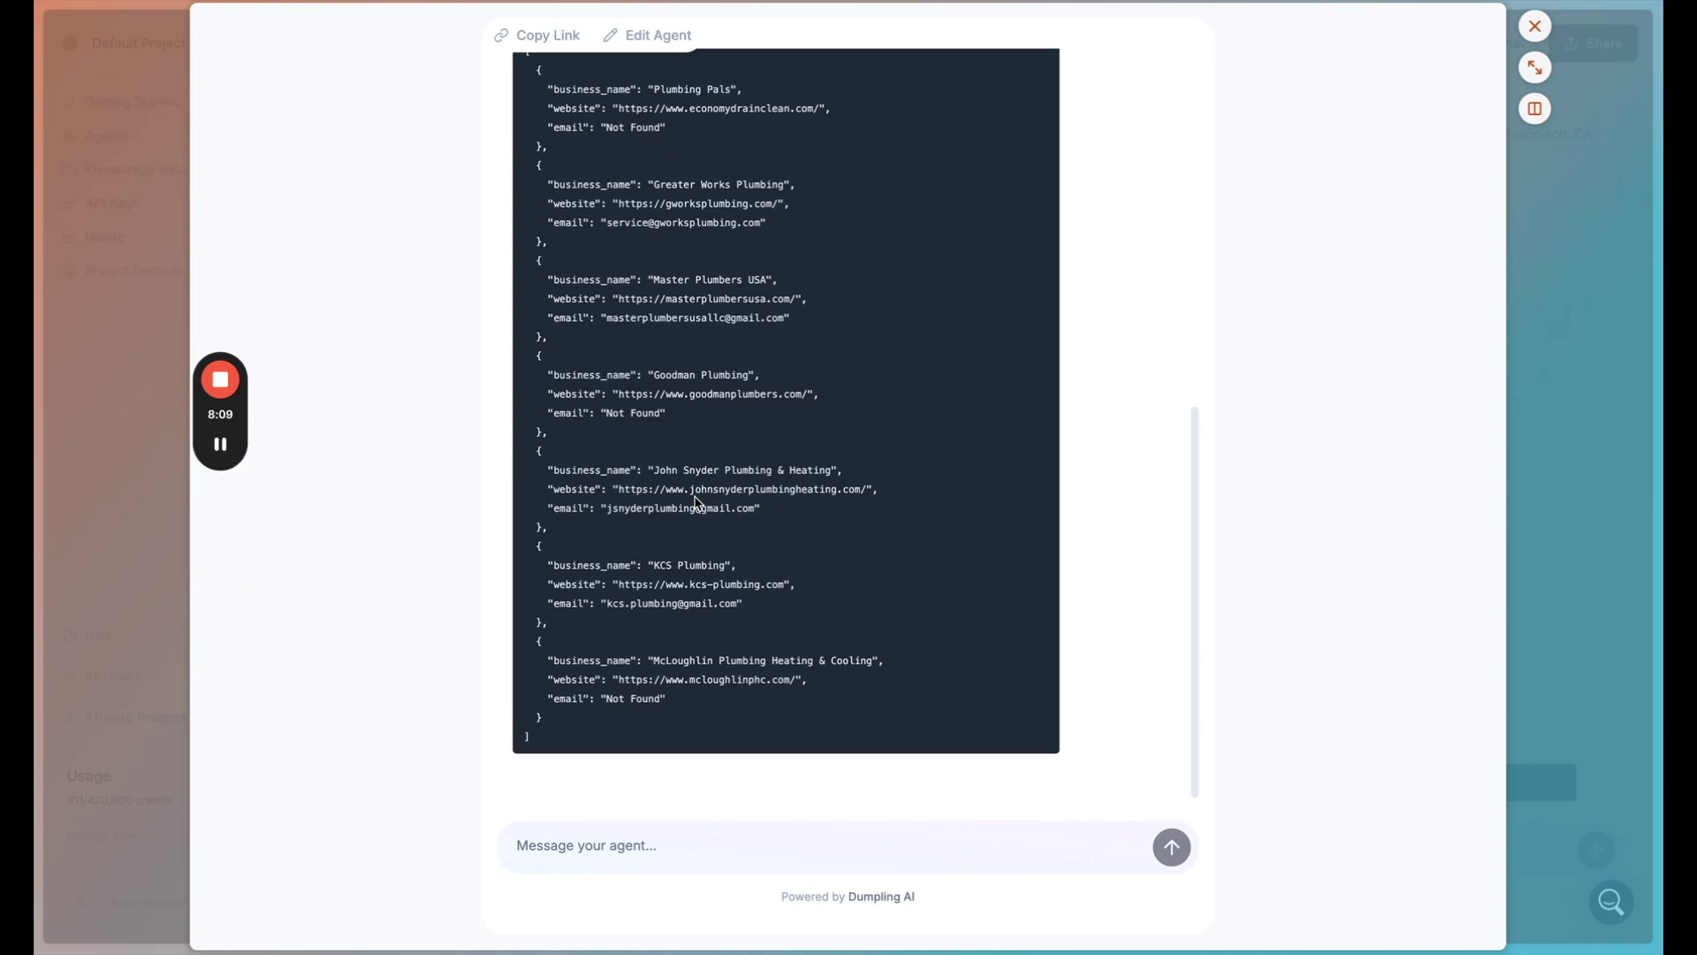
scroll(683, 580, up, 3)
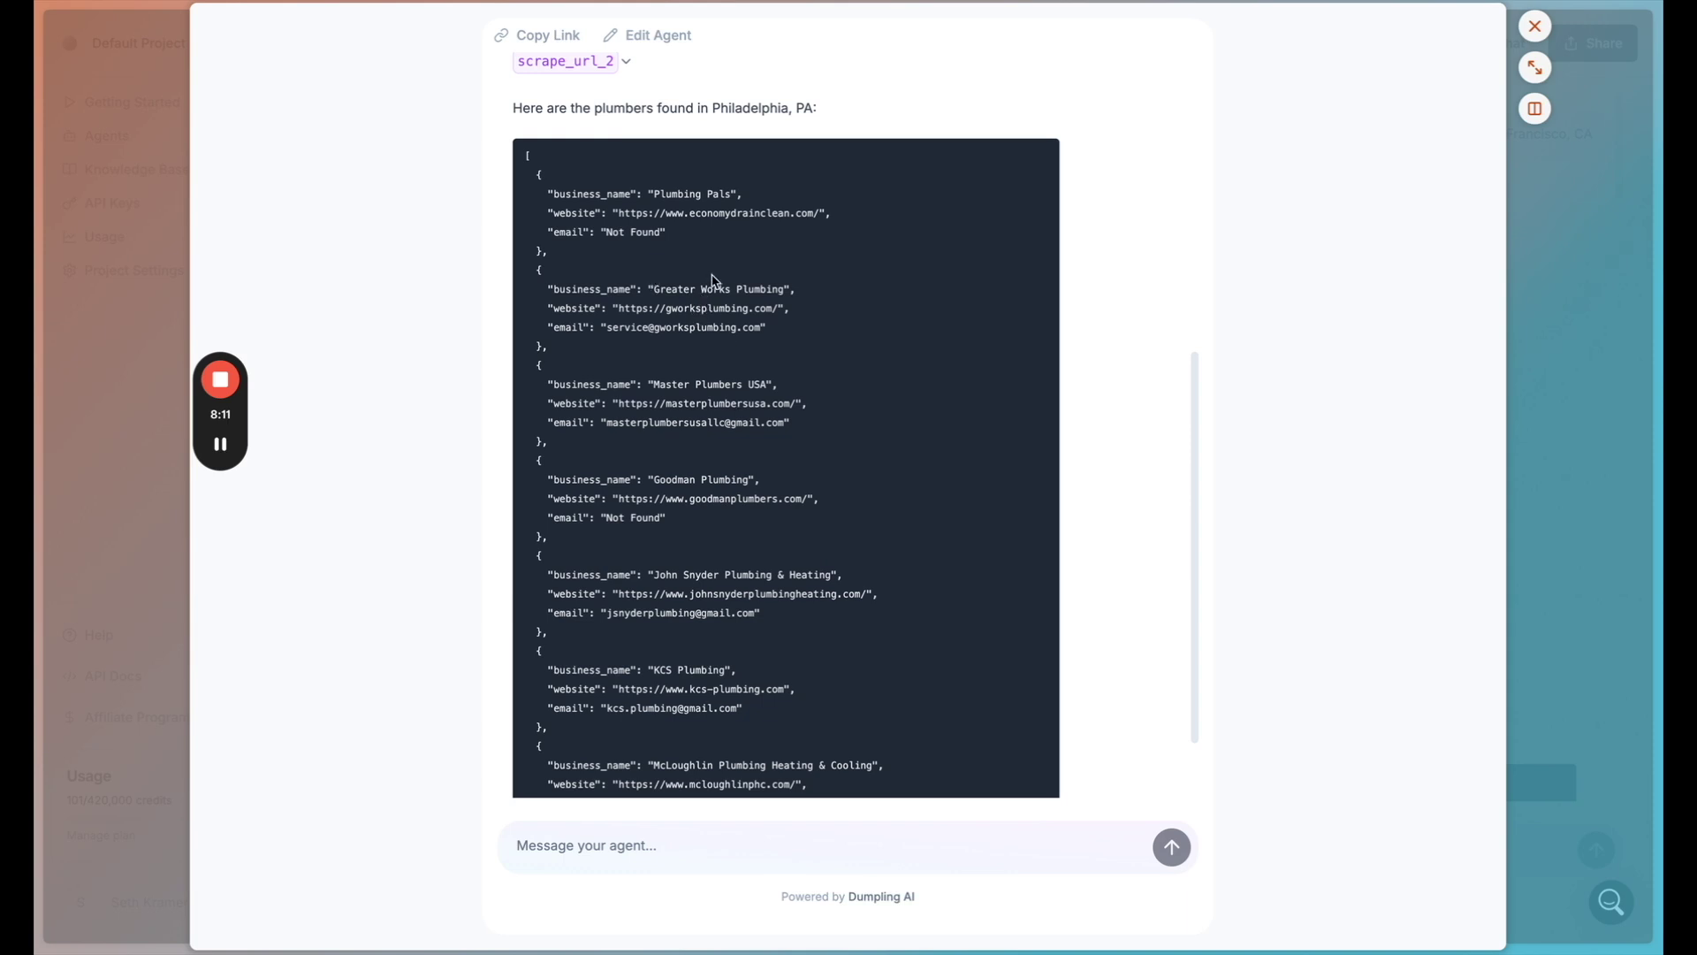
scroll(672, 454, down, 1)
scroll(672, 454, down, 1)
scroll(679, 495, up, 8)
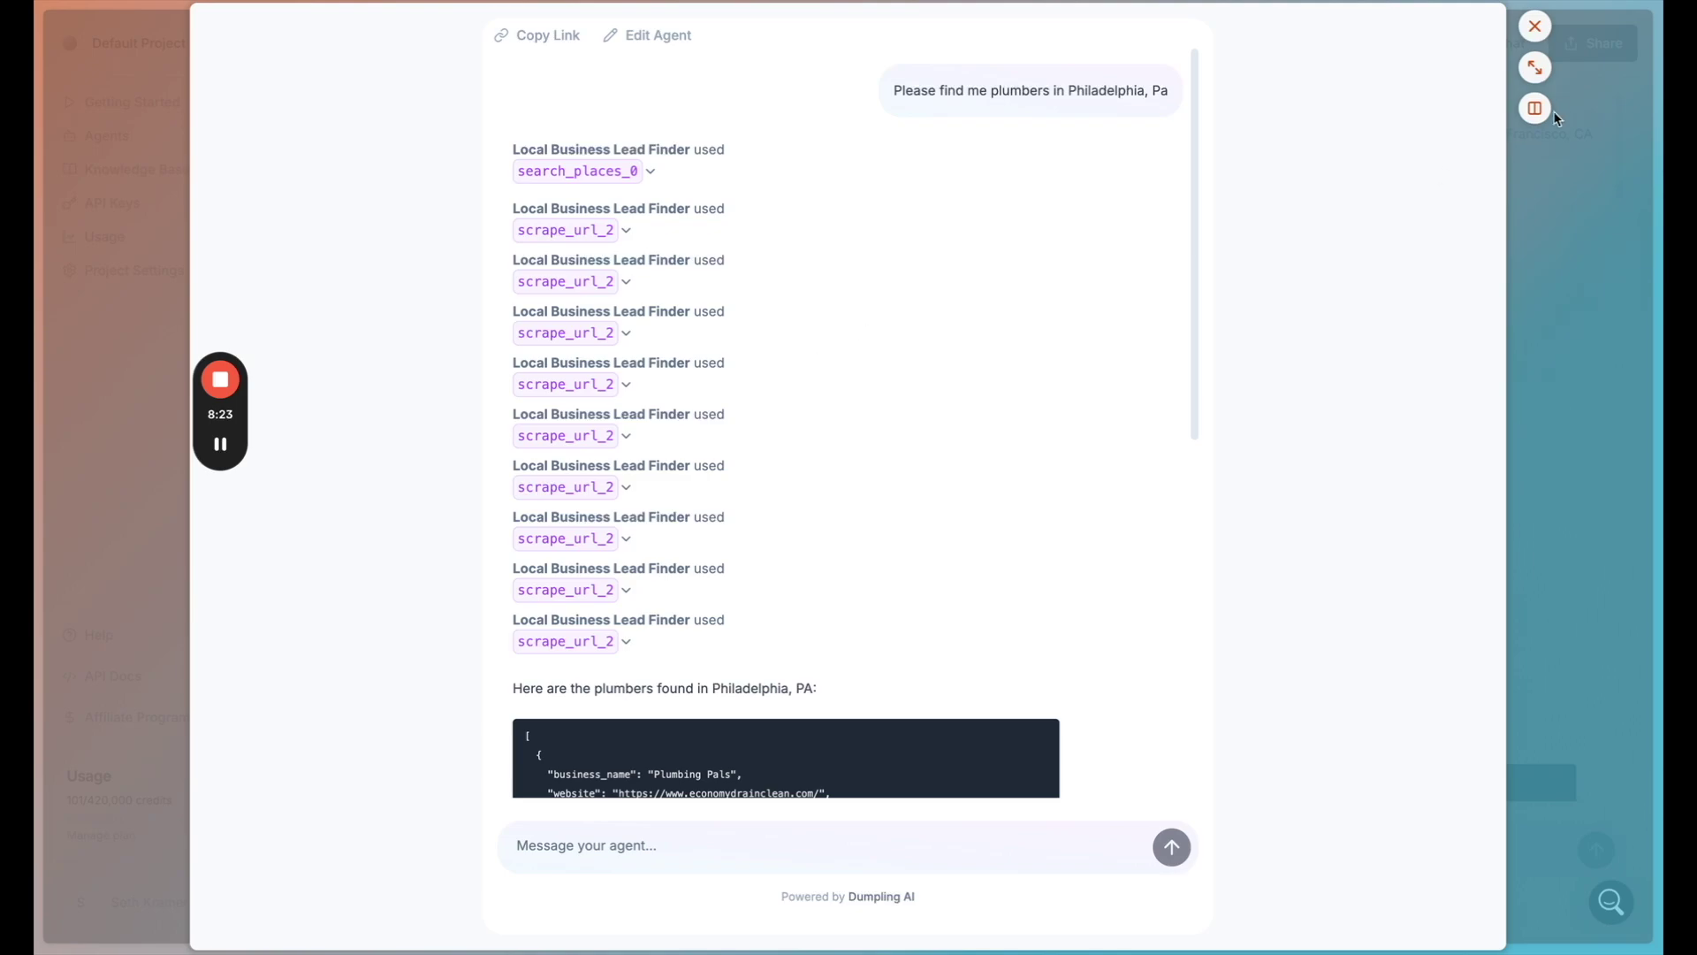
click(1535, 25)
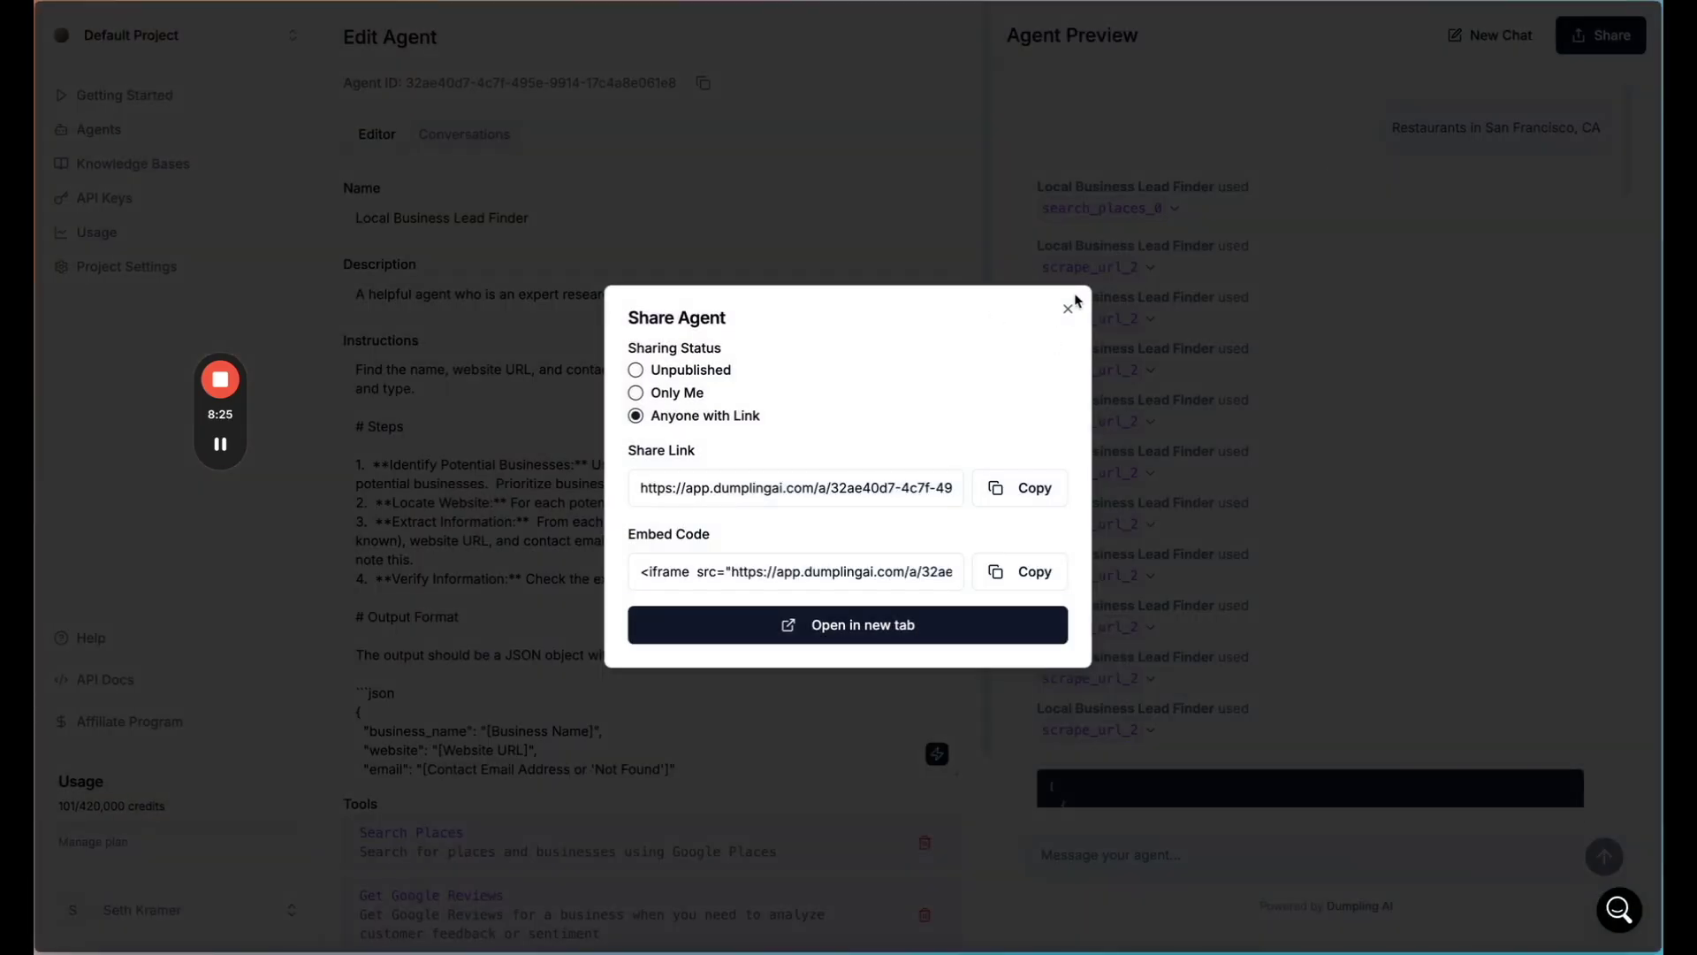
click(1068, 308)
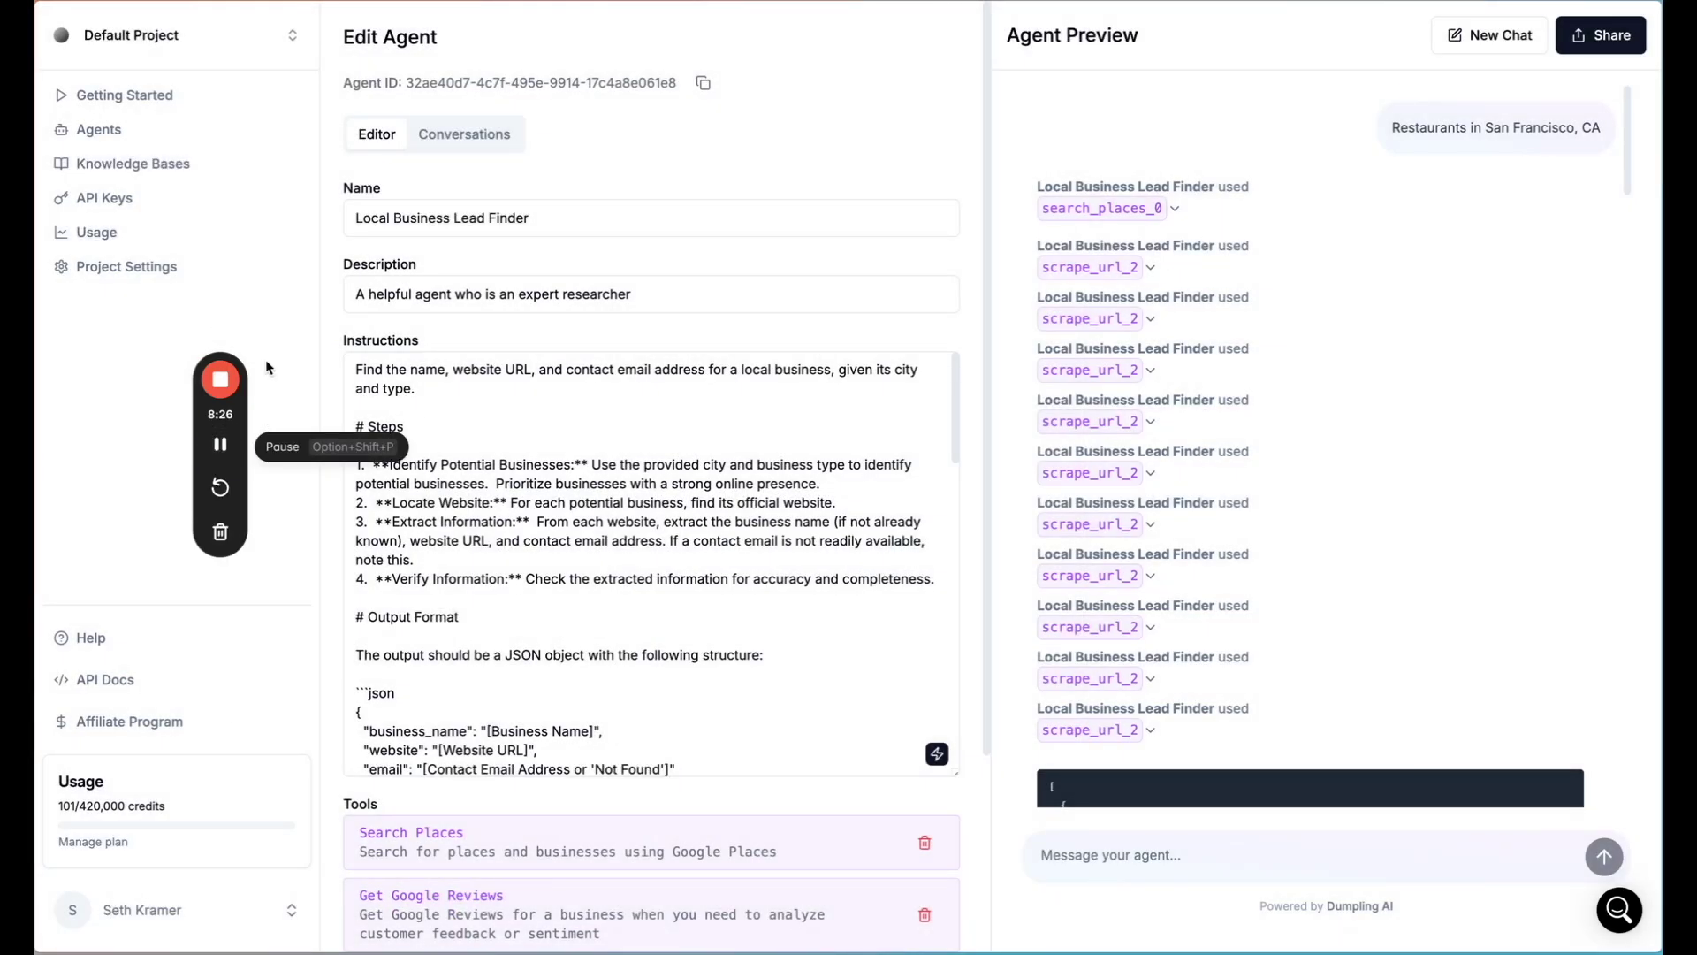
Open Trade Rumor Journalist, review its name and Search Perplexity tool, and browse addable tools.
click(125, 134)
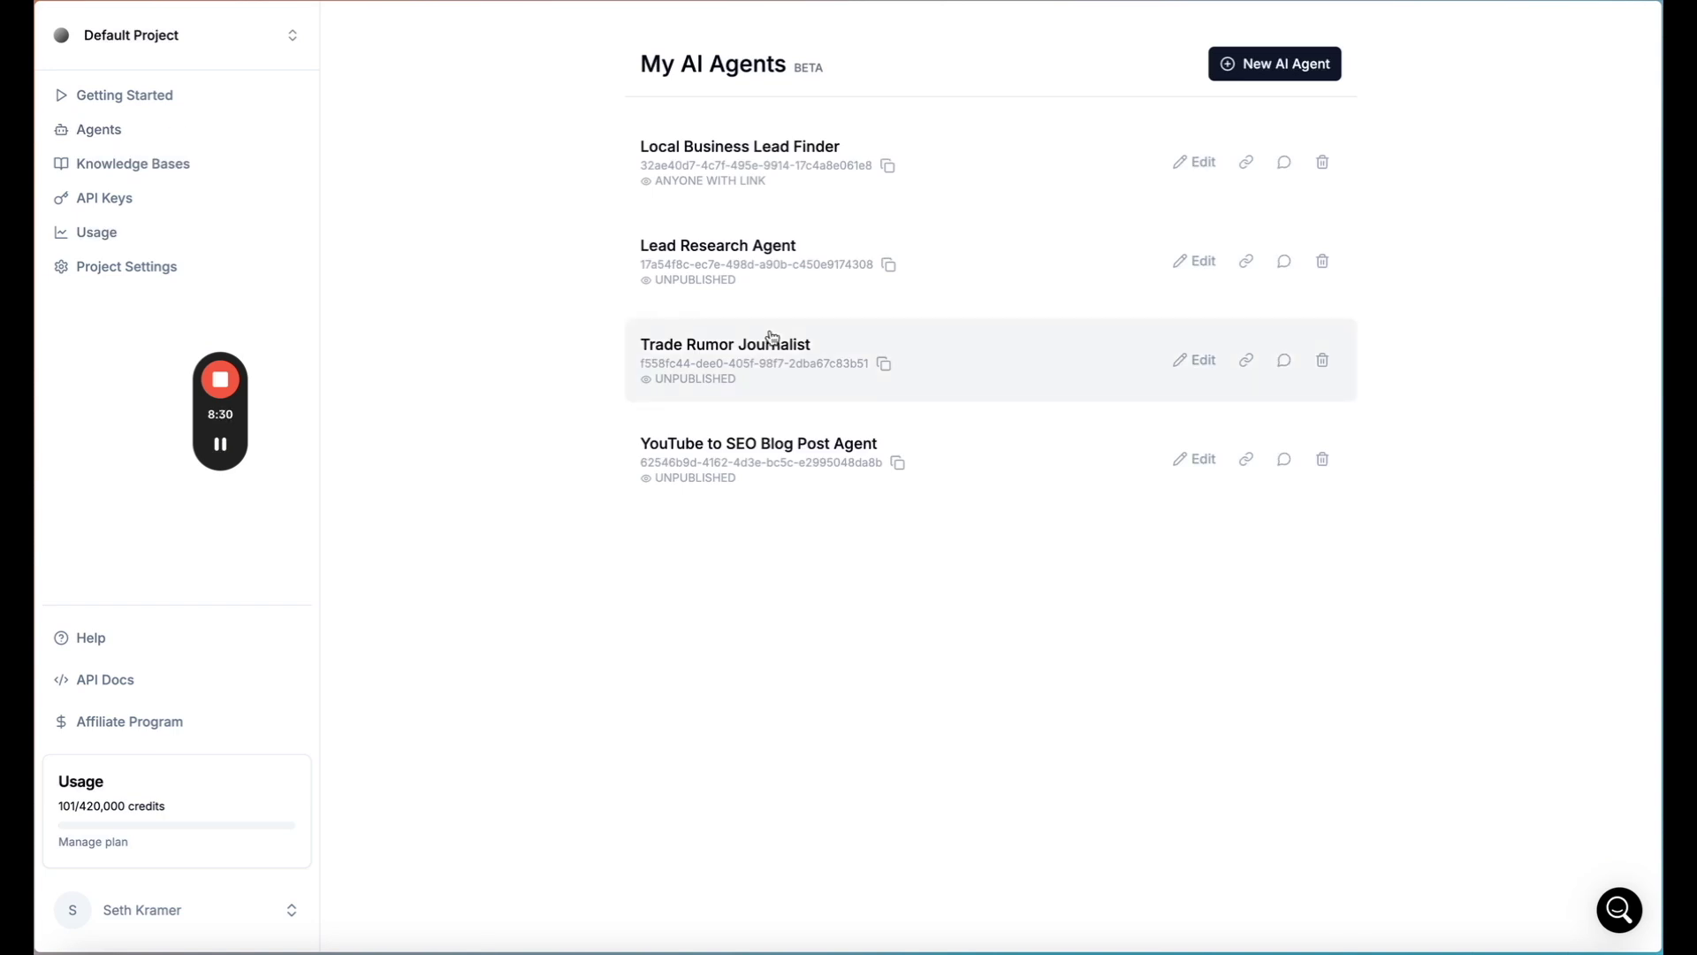
click(774, 345)
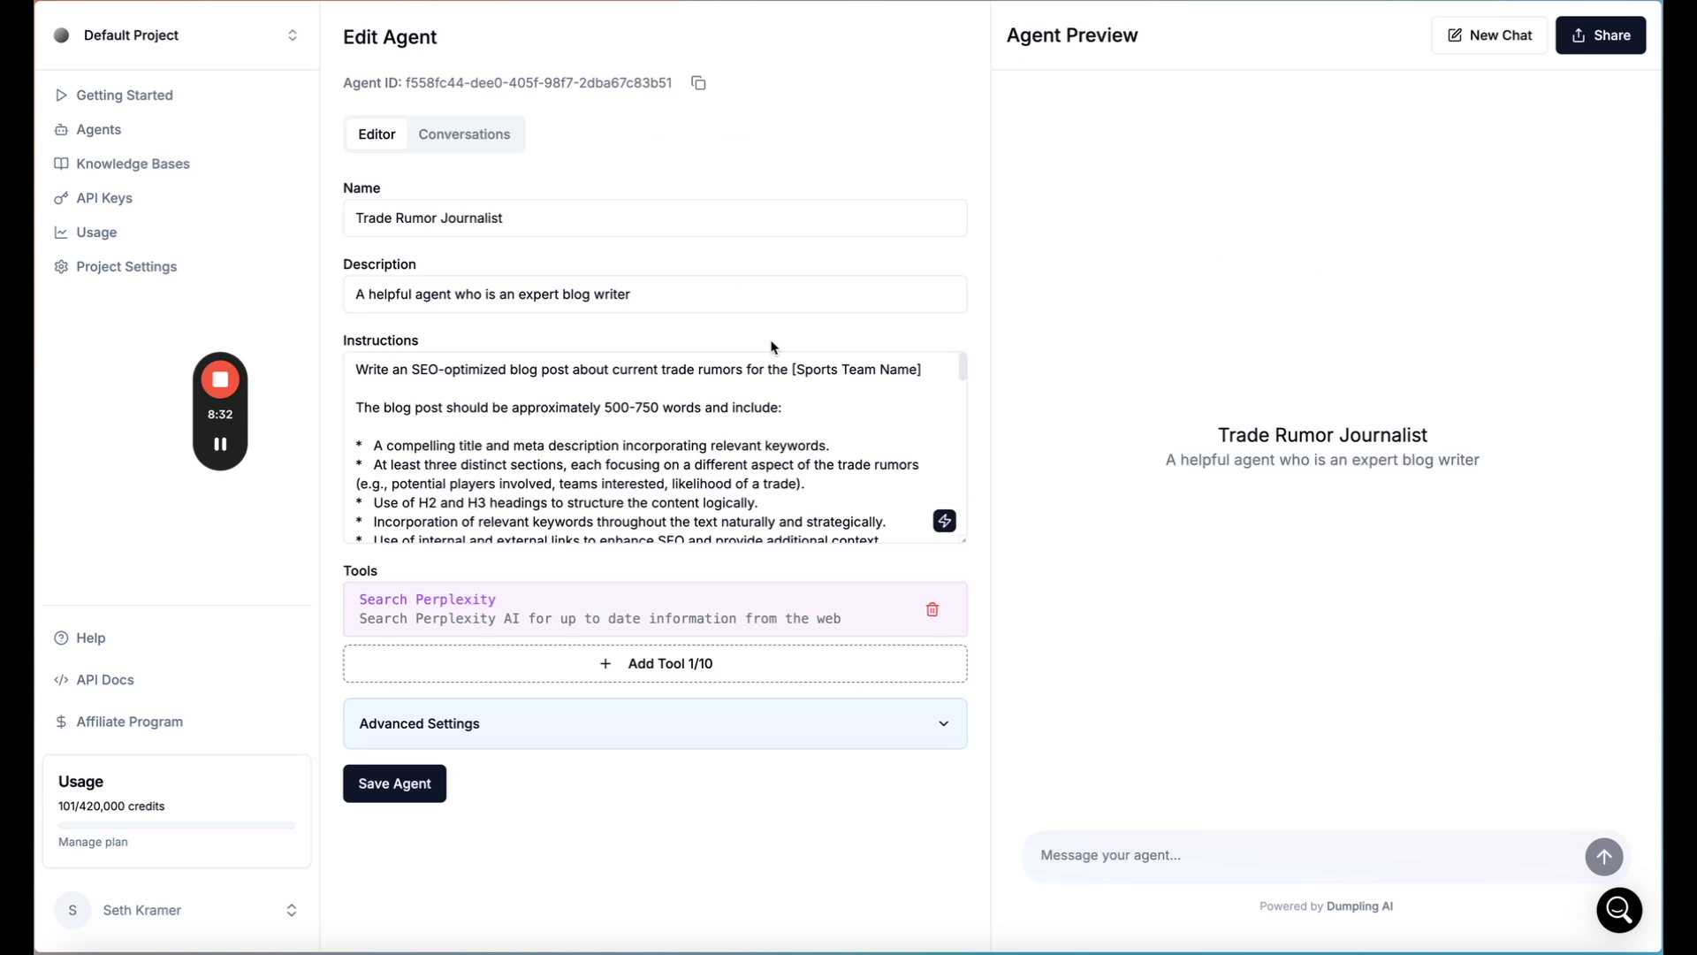
click(367, 218)
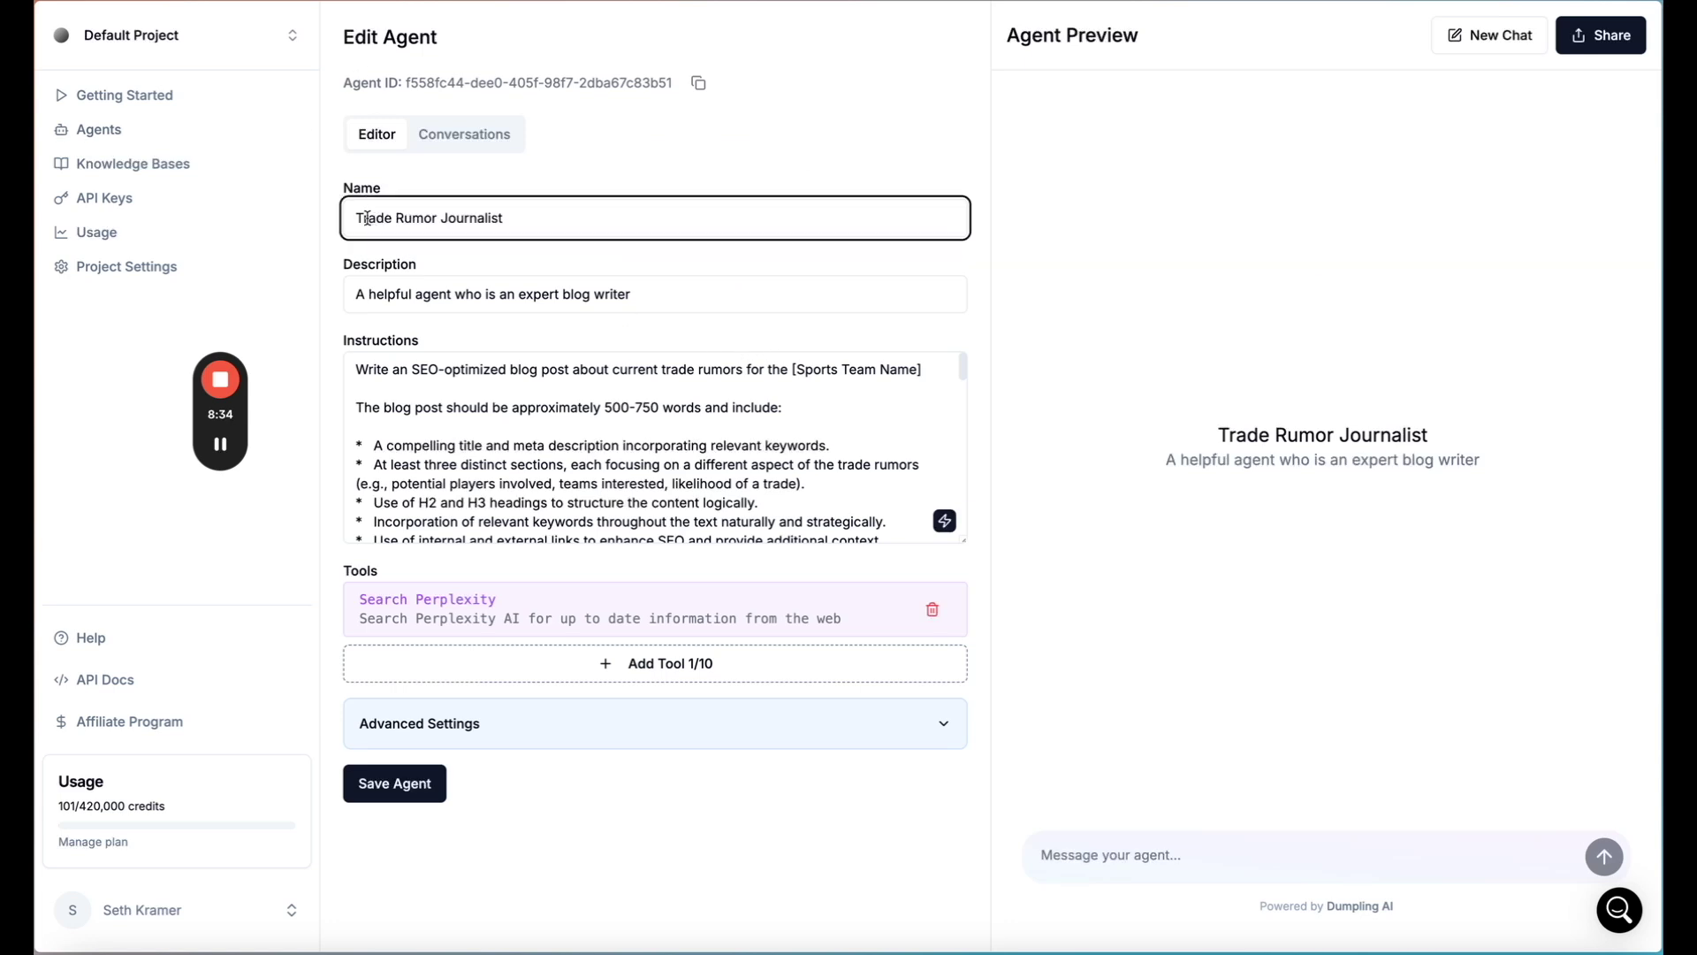
drag(367, 218, 355, 218)
scroll(511, 462, down, 1)
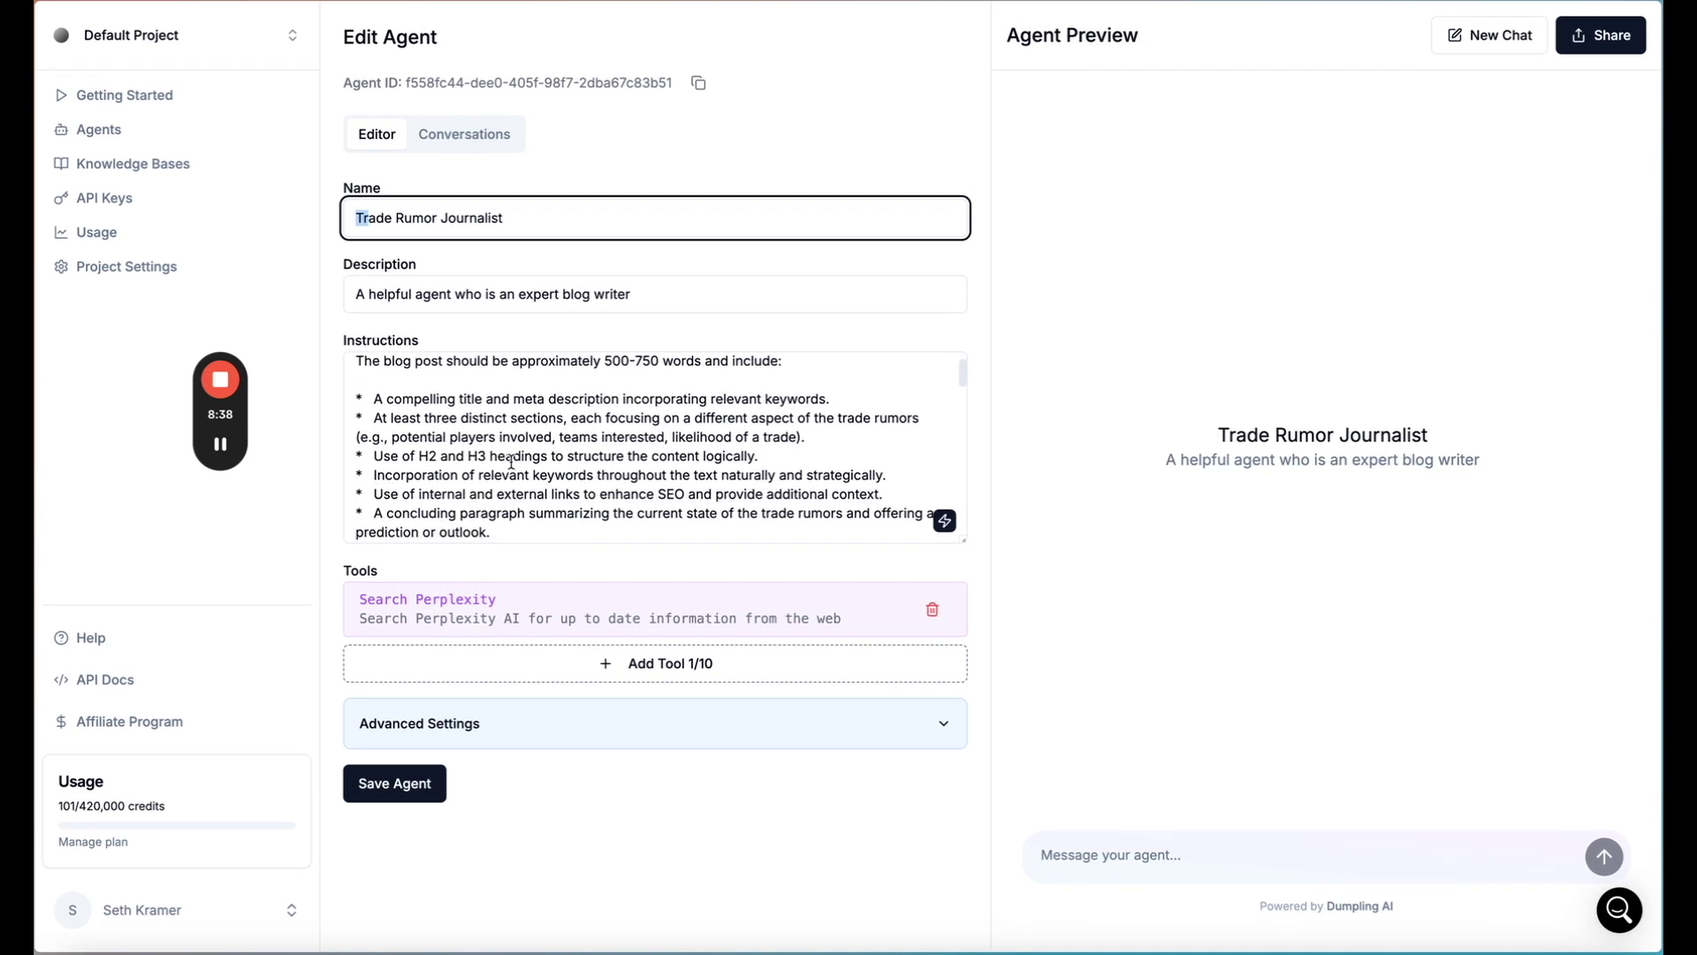
scroll(511, 462, down, 4)
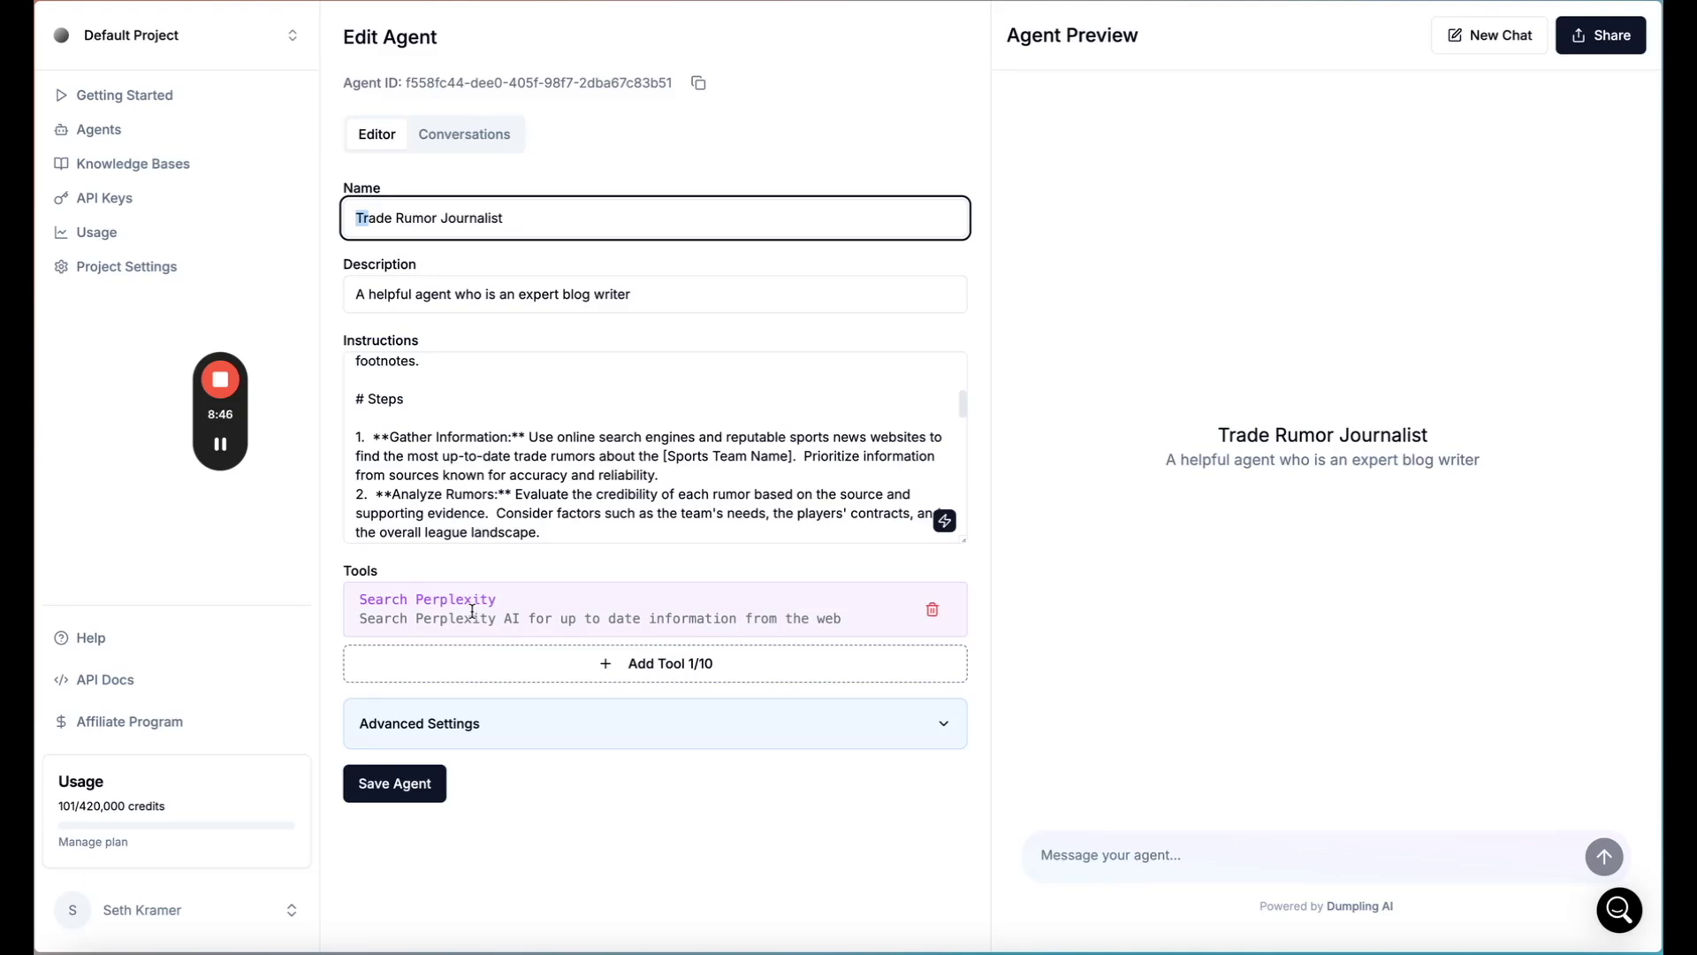
click(553, 664)
scroll(702, 587, down, 1)
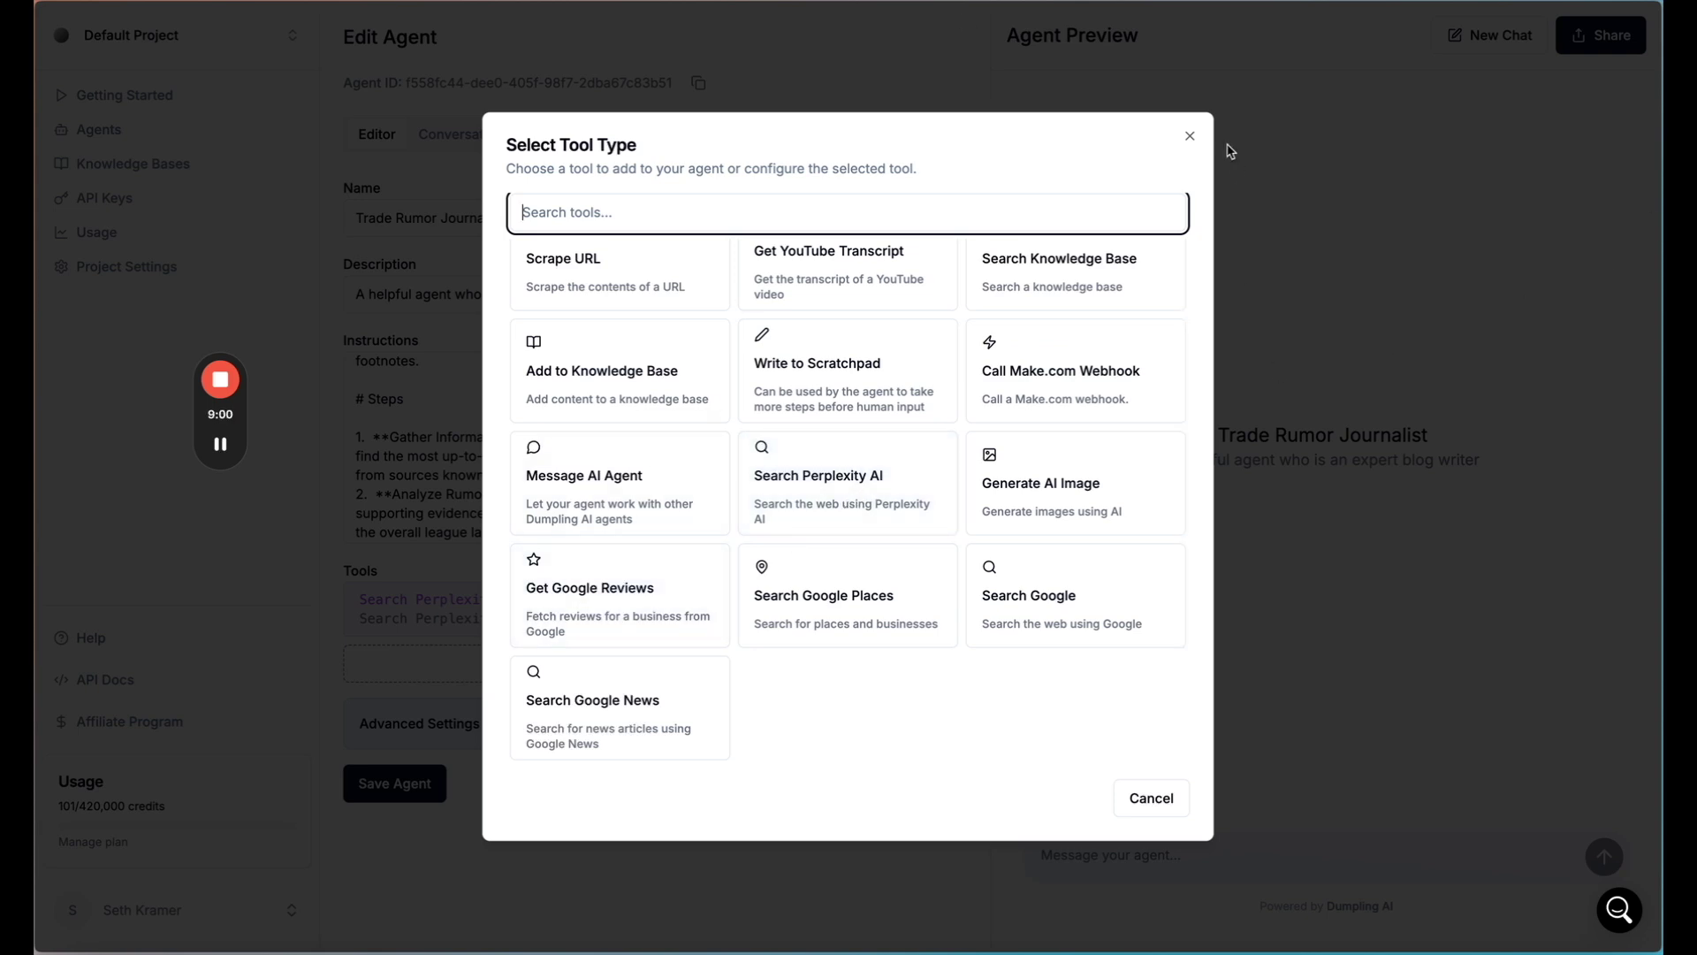
Close the Select Tool Type dialog without adding a tool, then review the Trade Rumor Journalist's instructions.
click(1190, 137)
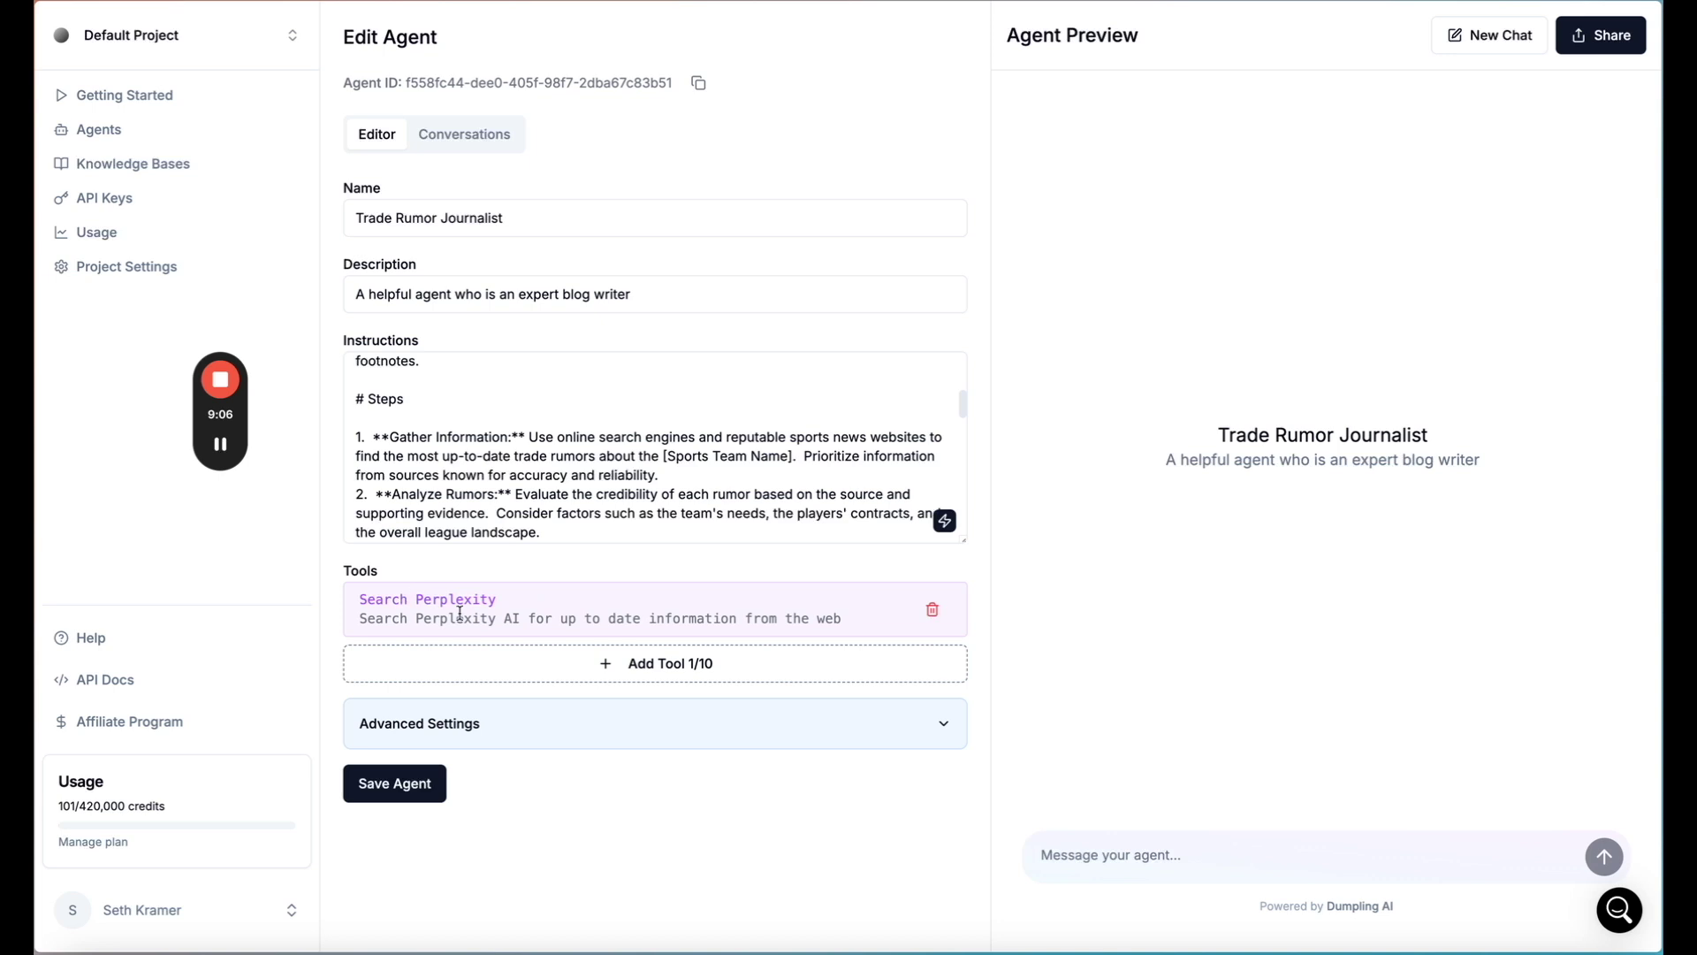
scroll(531, 449, up, 5)
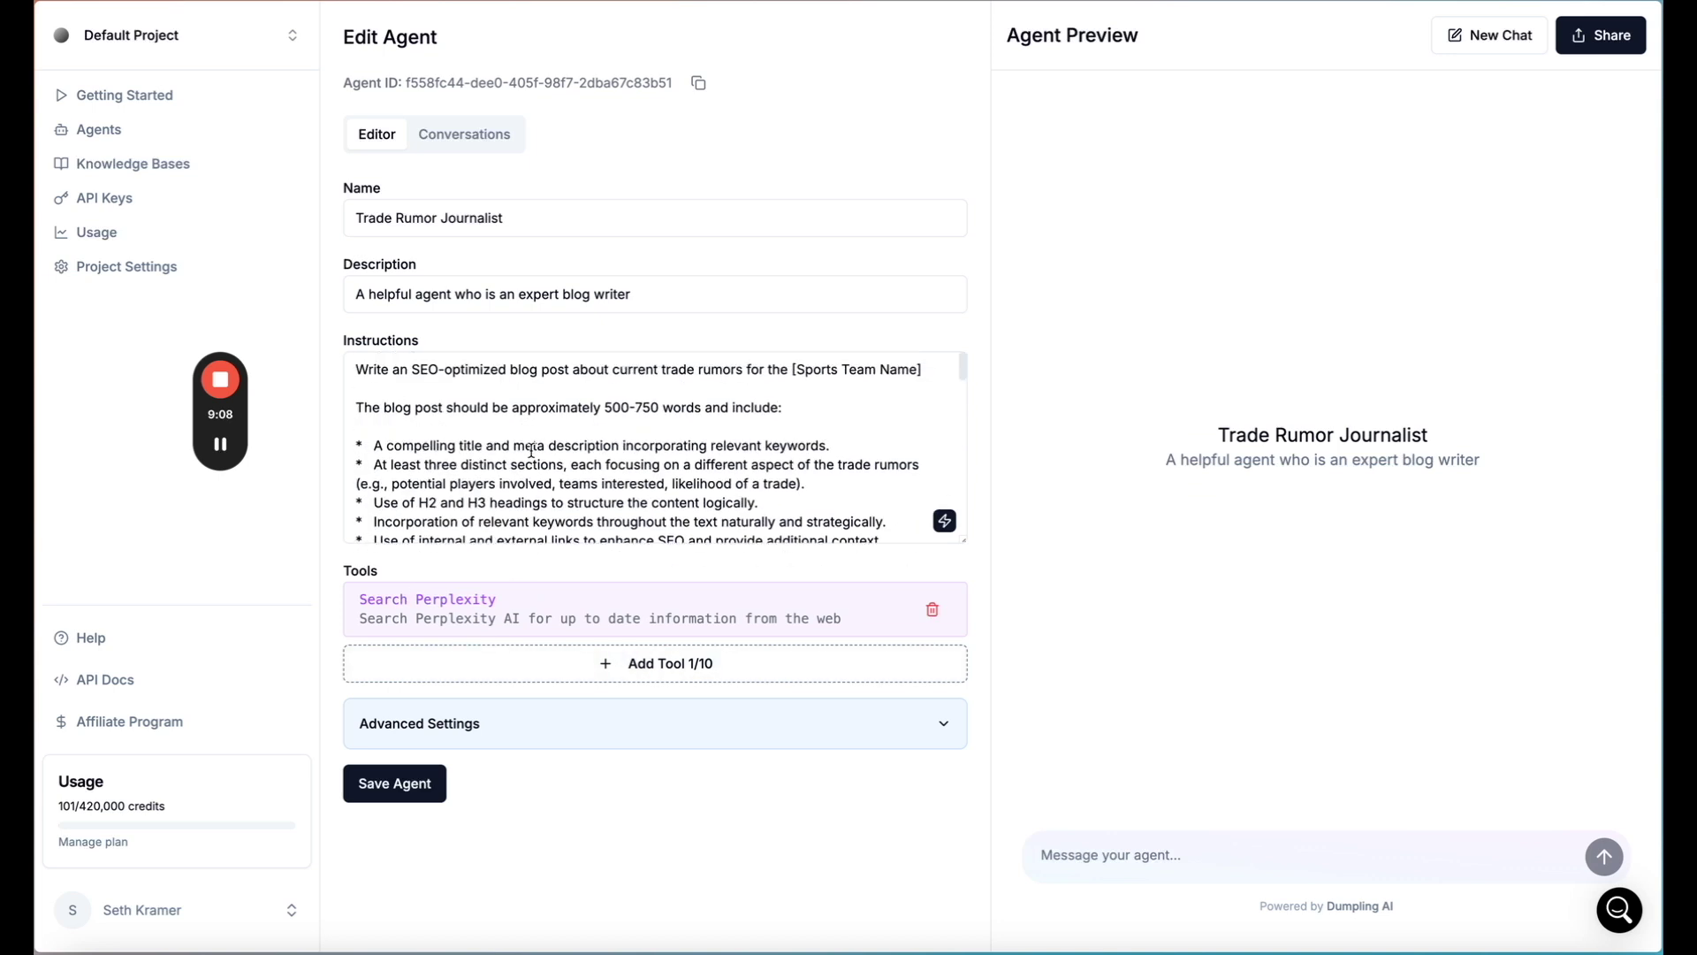
scroll(532, 450, down, 15)
scroll(532, 449, up, 15)
scroll(532, 449, down, 15)
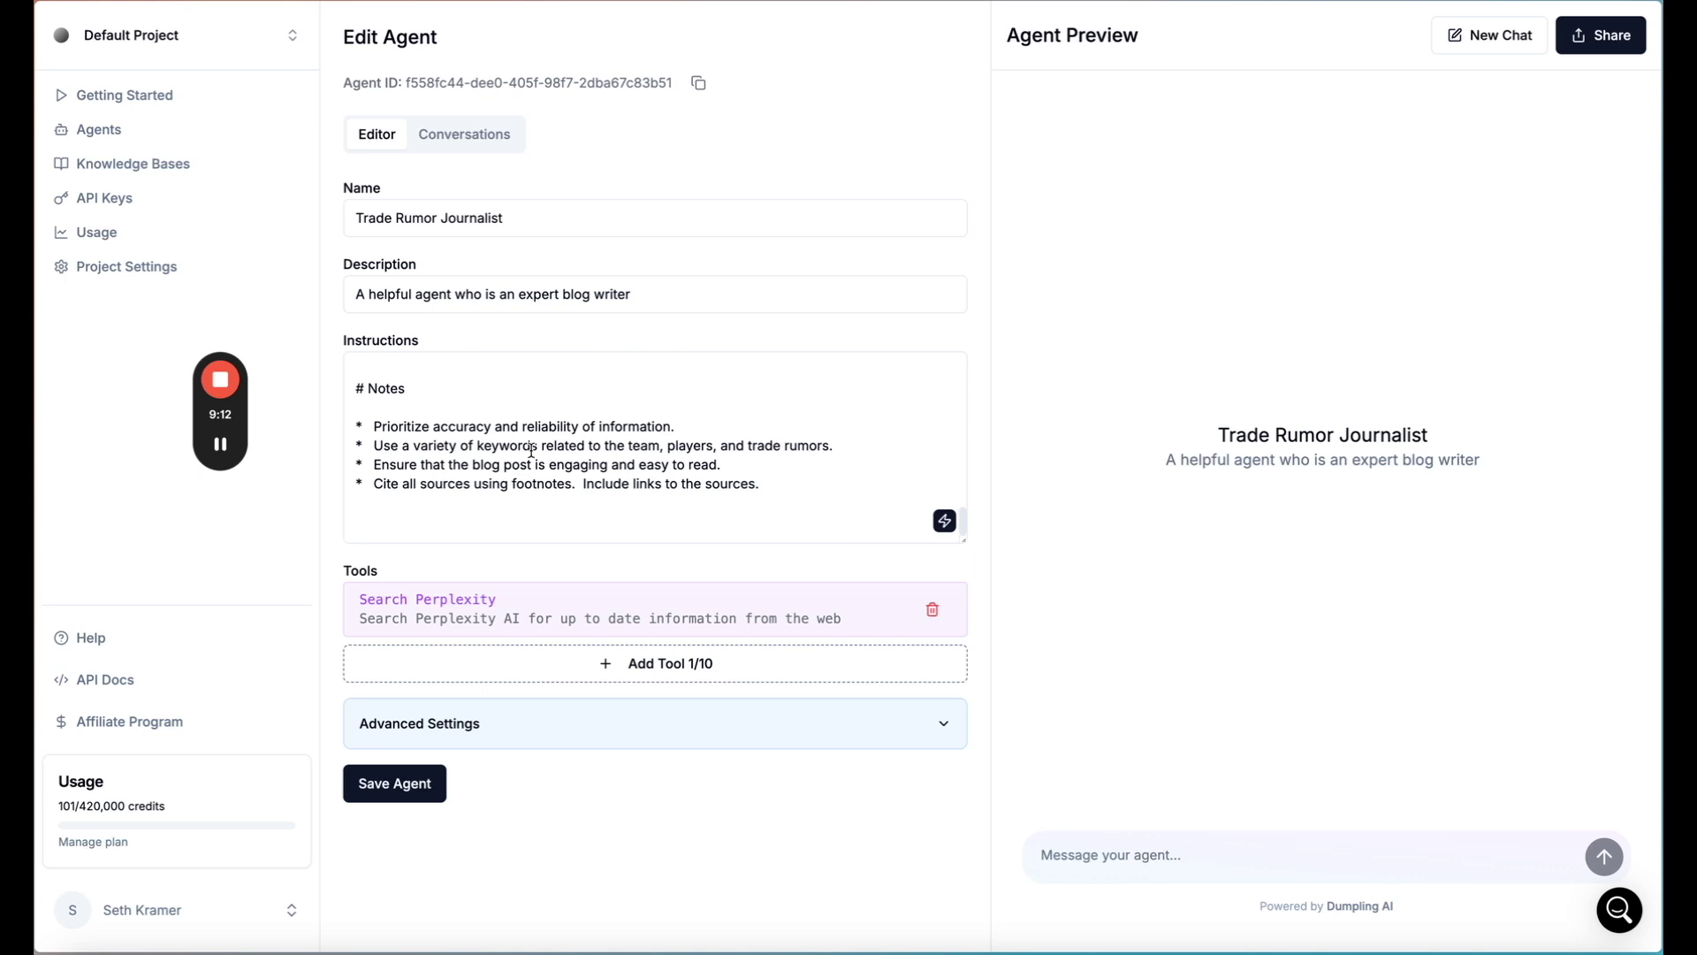
scroll(491, 447, up, 3)
scroll(491, 446, up, 10)
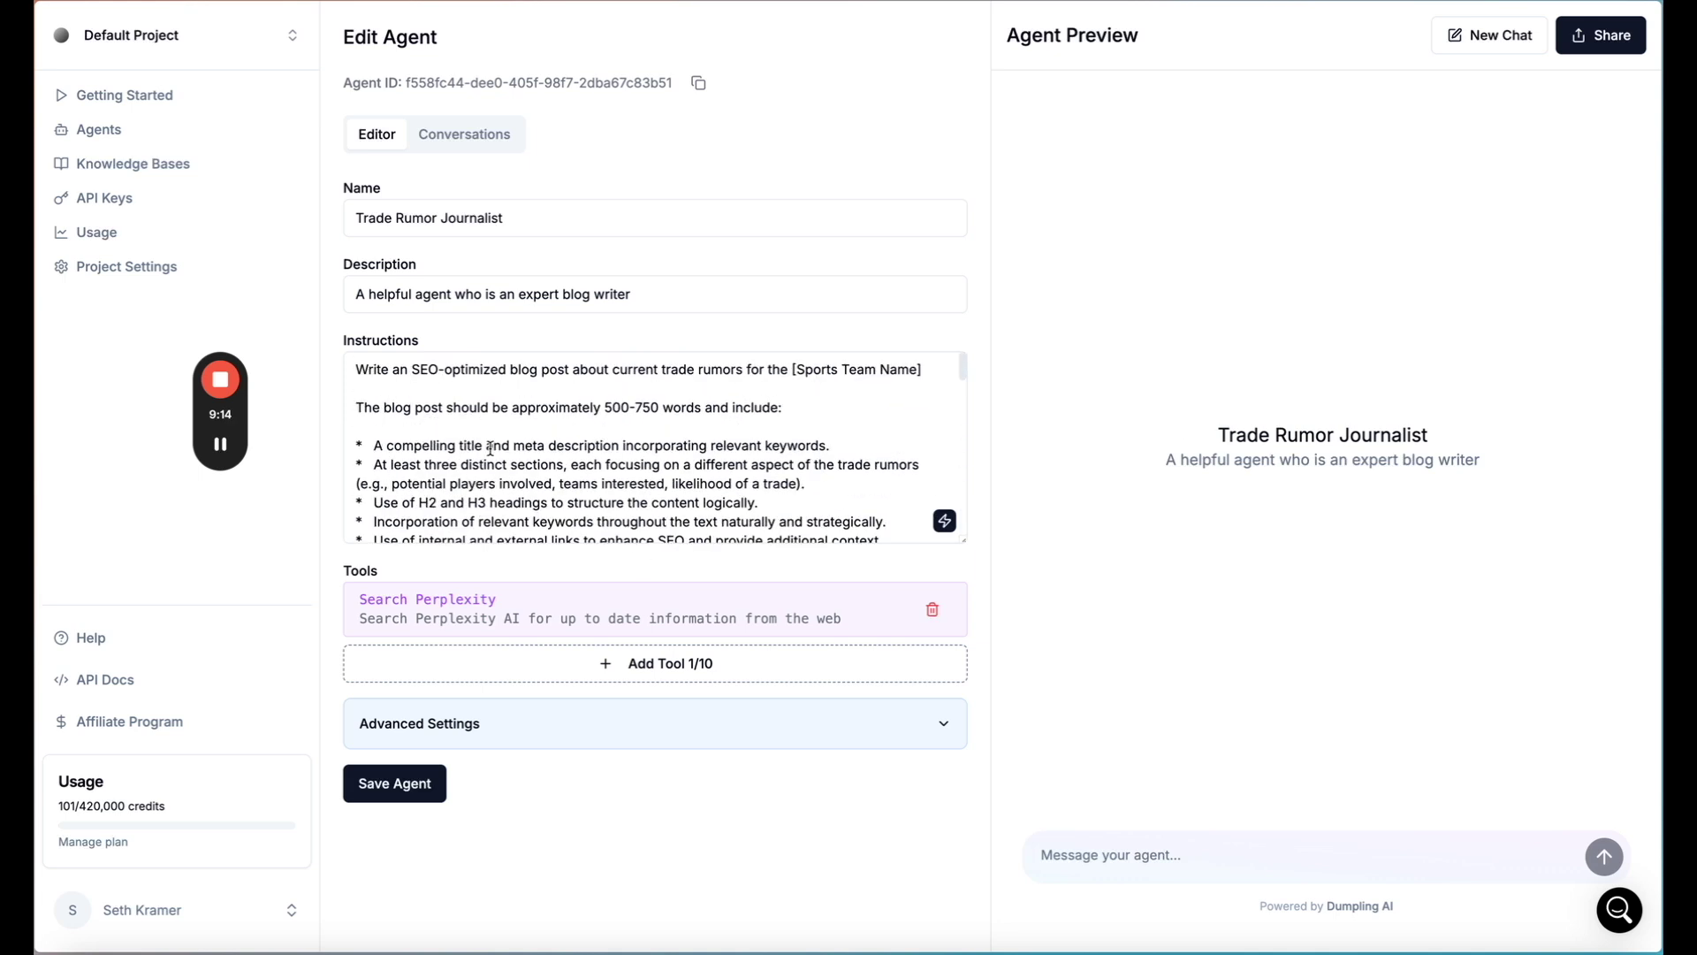
scroll(491, 446, down, 7)
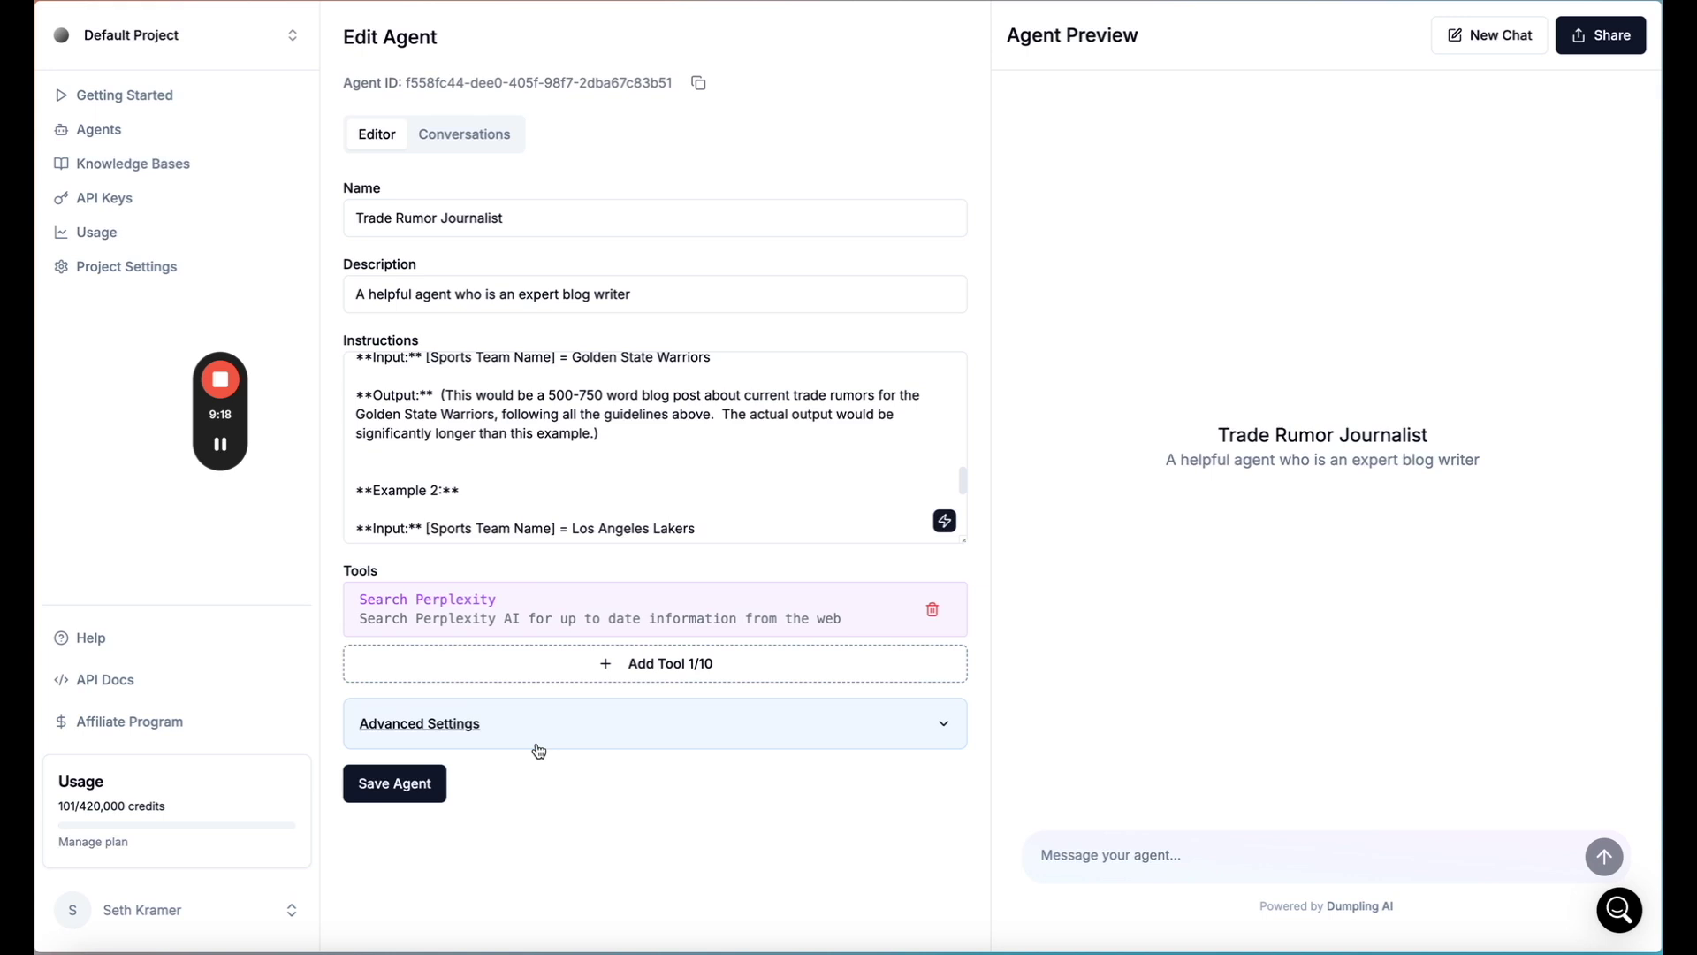
scroll(618, 410, up, 7)
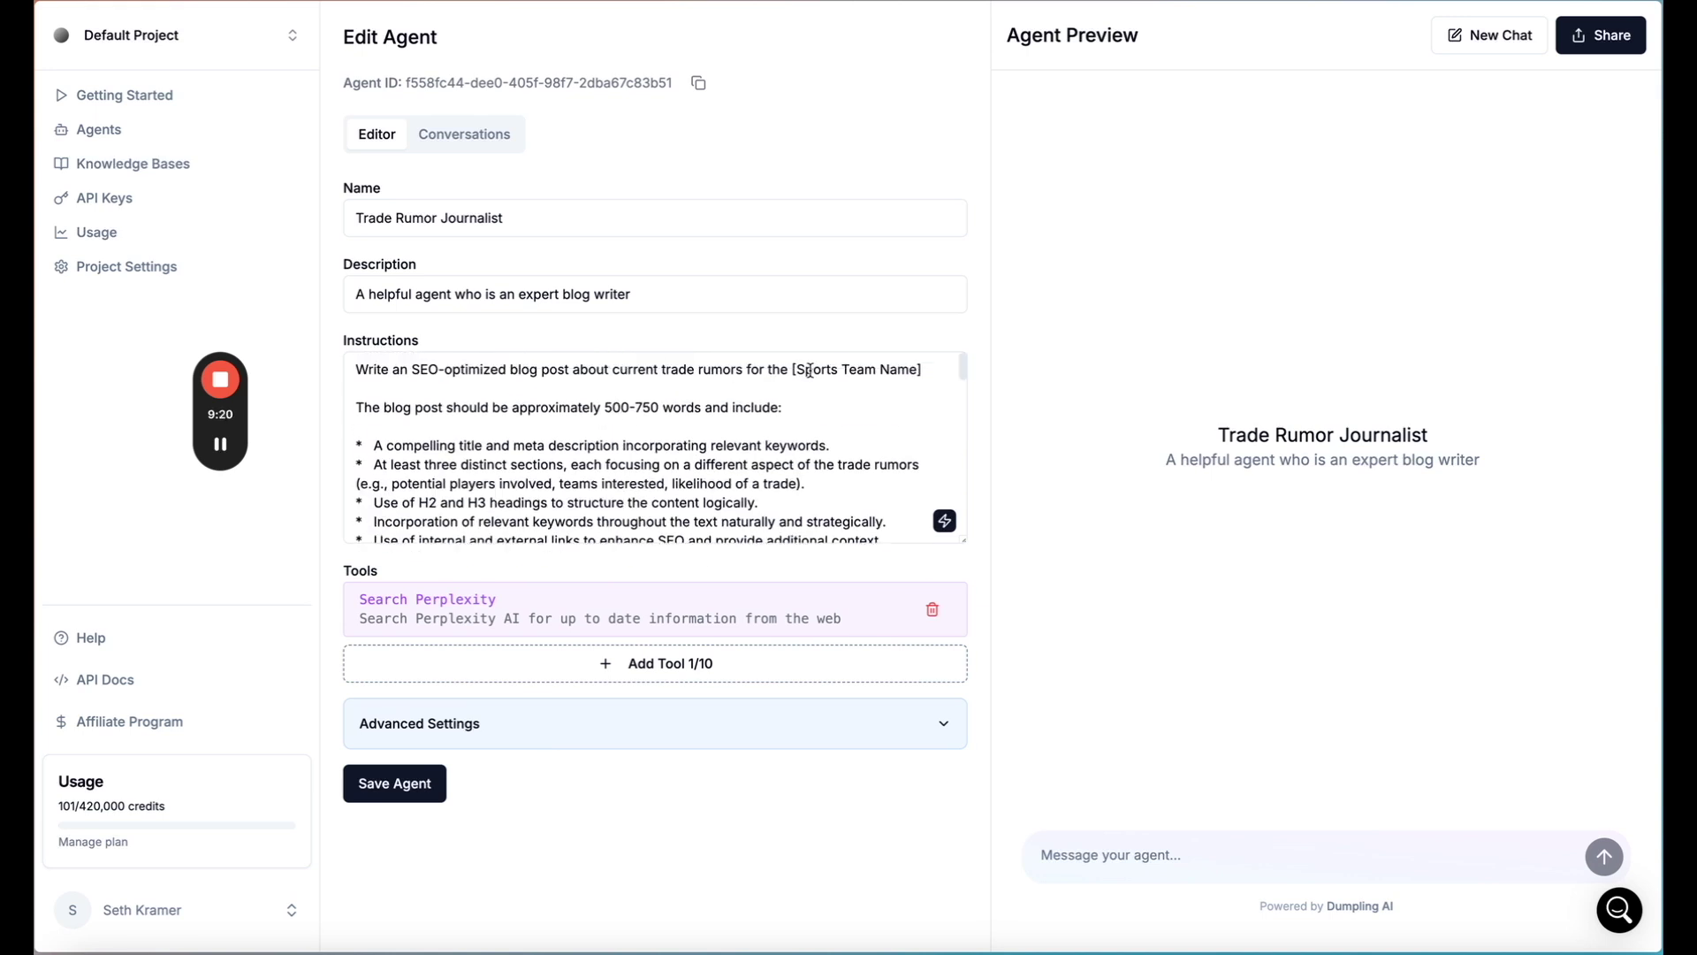
Expand Advanced Settings to show model Auto and both token limits at 0.
drag(790, 371, 922, 370)
scroll(646, 447, down, 2)
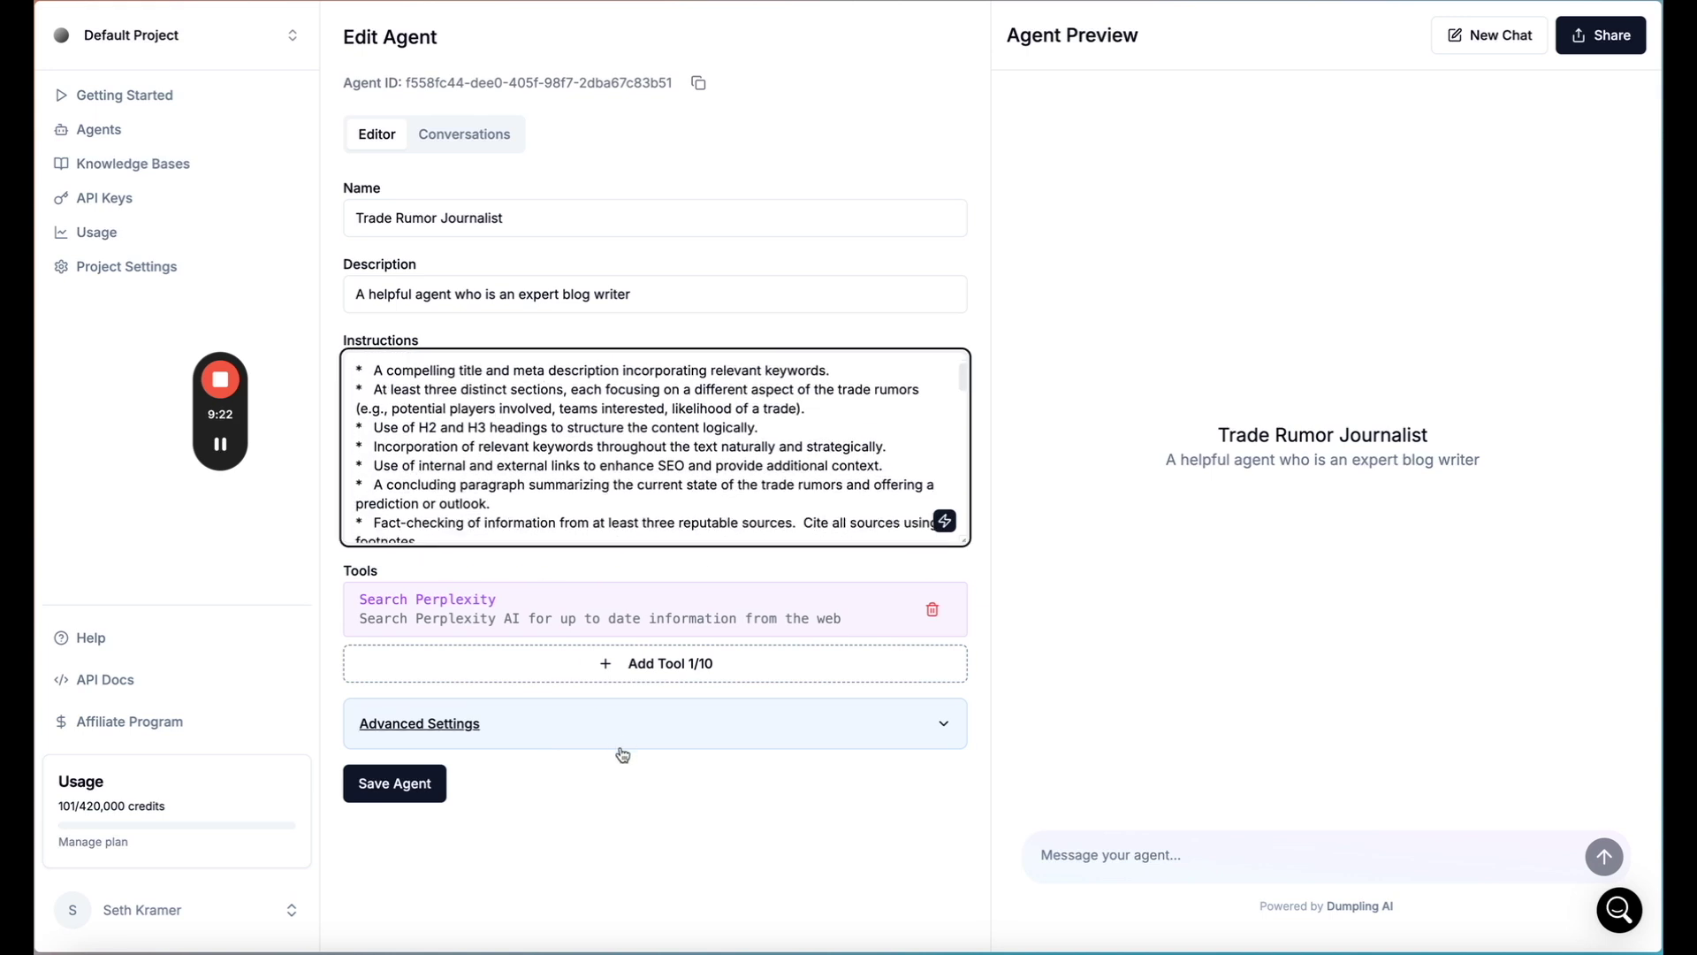
click(583, 735)
scroll(586, 734, down, 2)
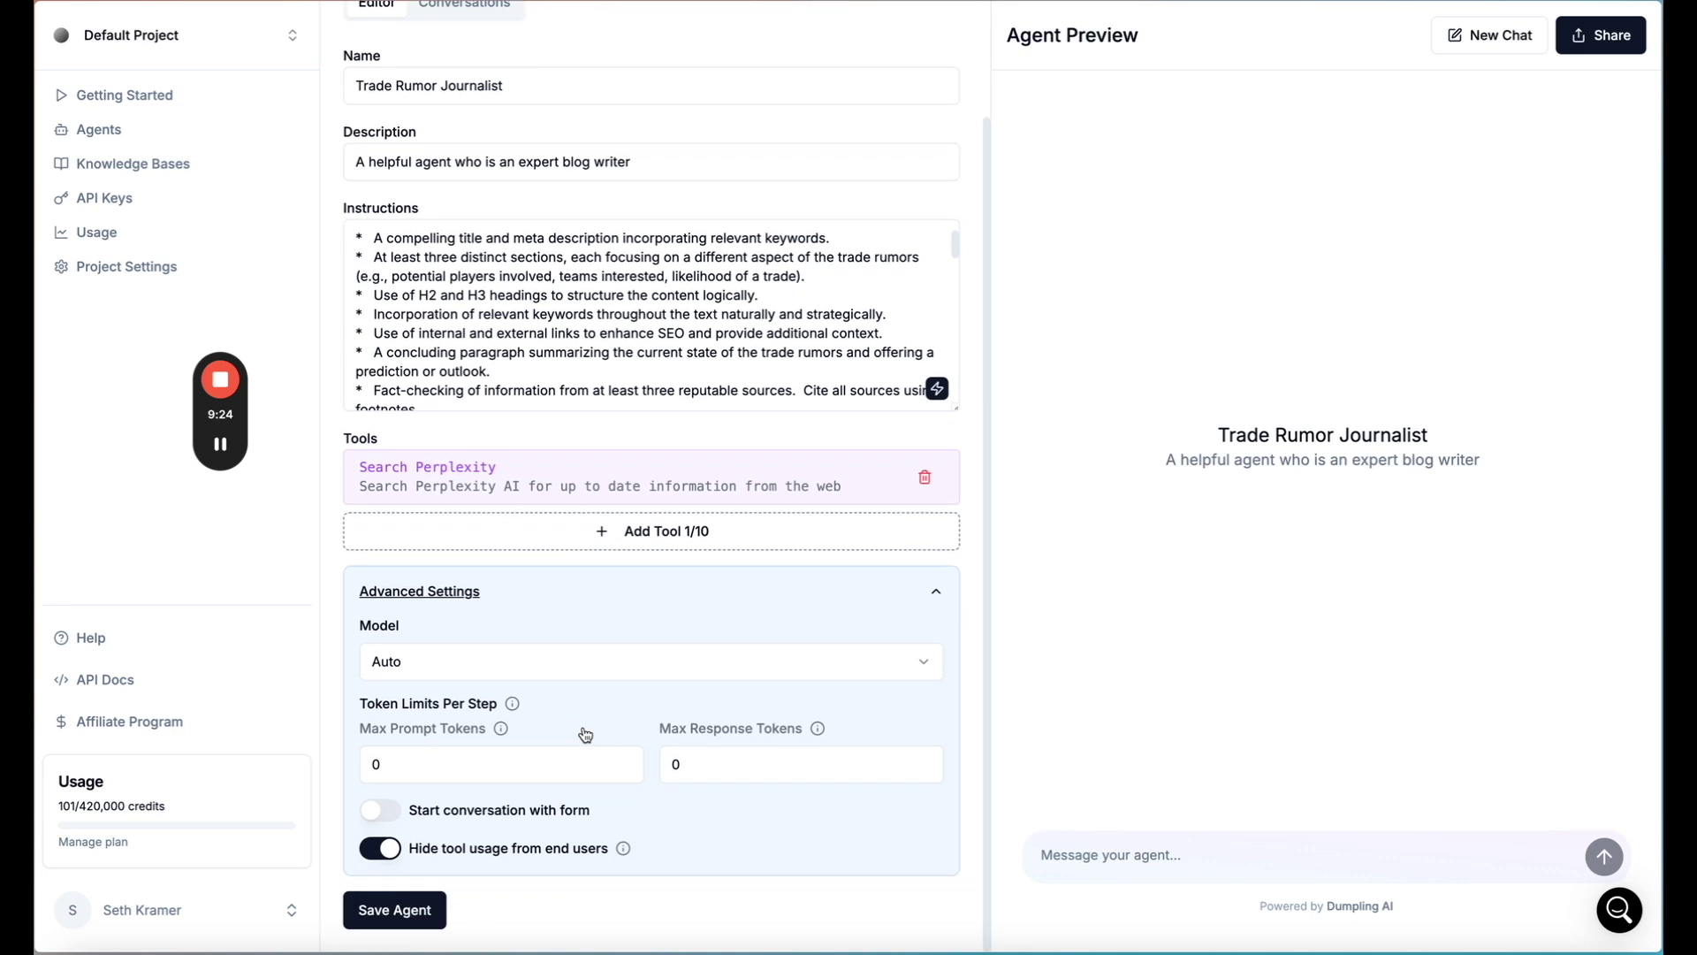
Keep the agent's model on Auto and turn on Start conversation with form.
click(419, 664)
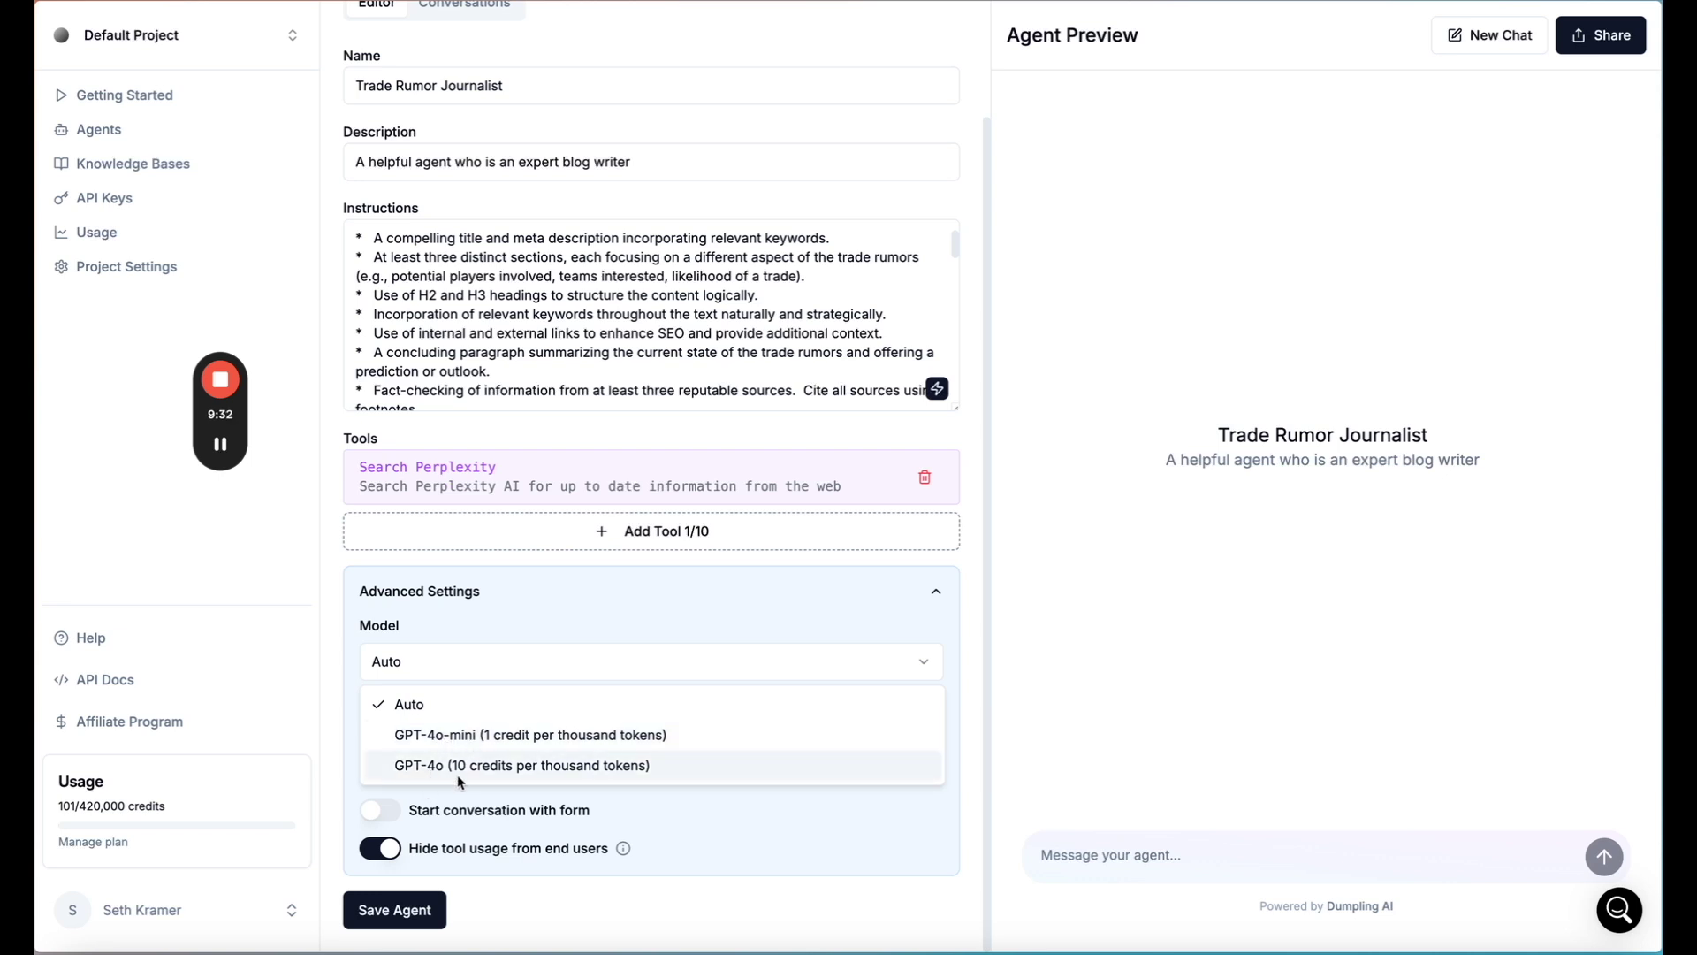
click(512, 619)
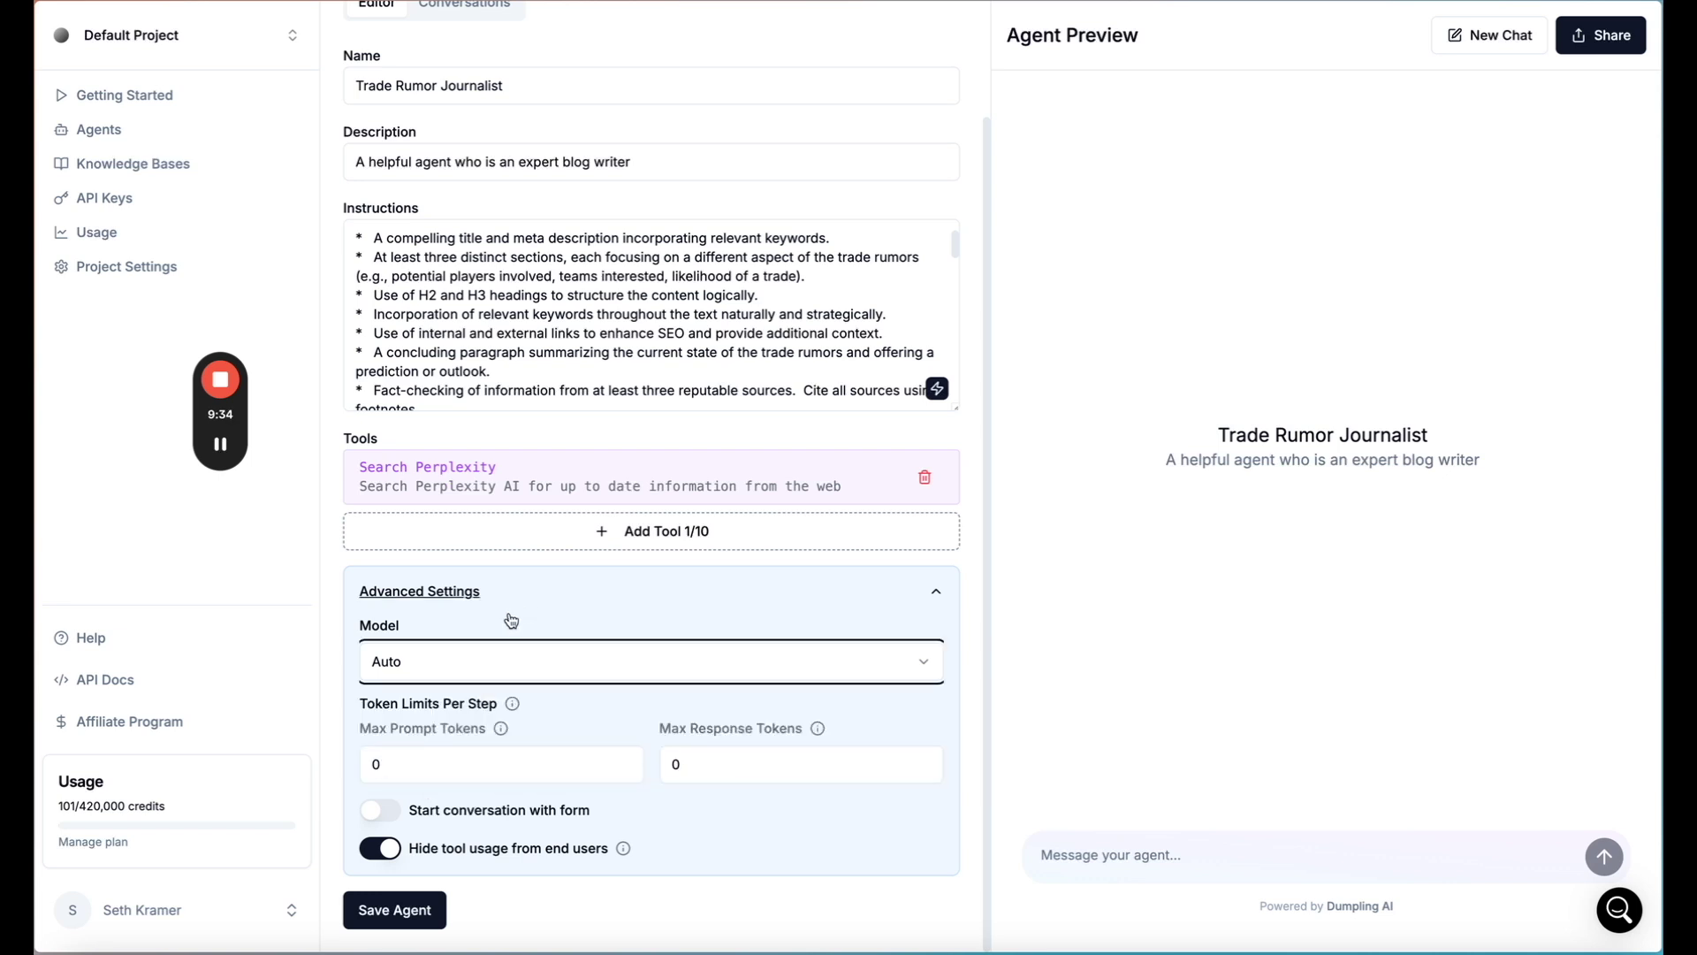
click(590, 672)
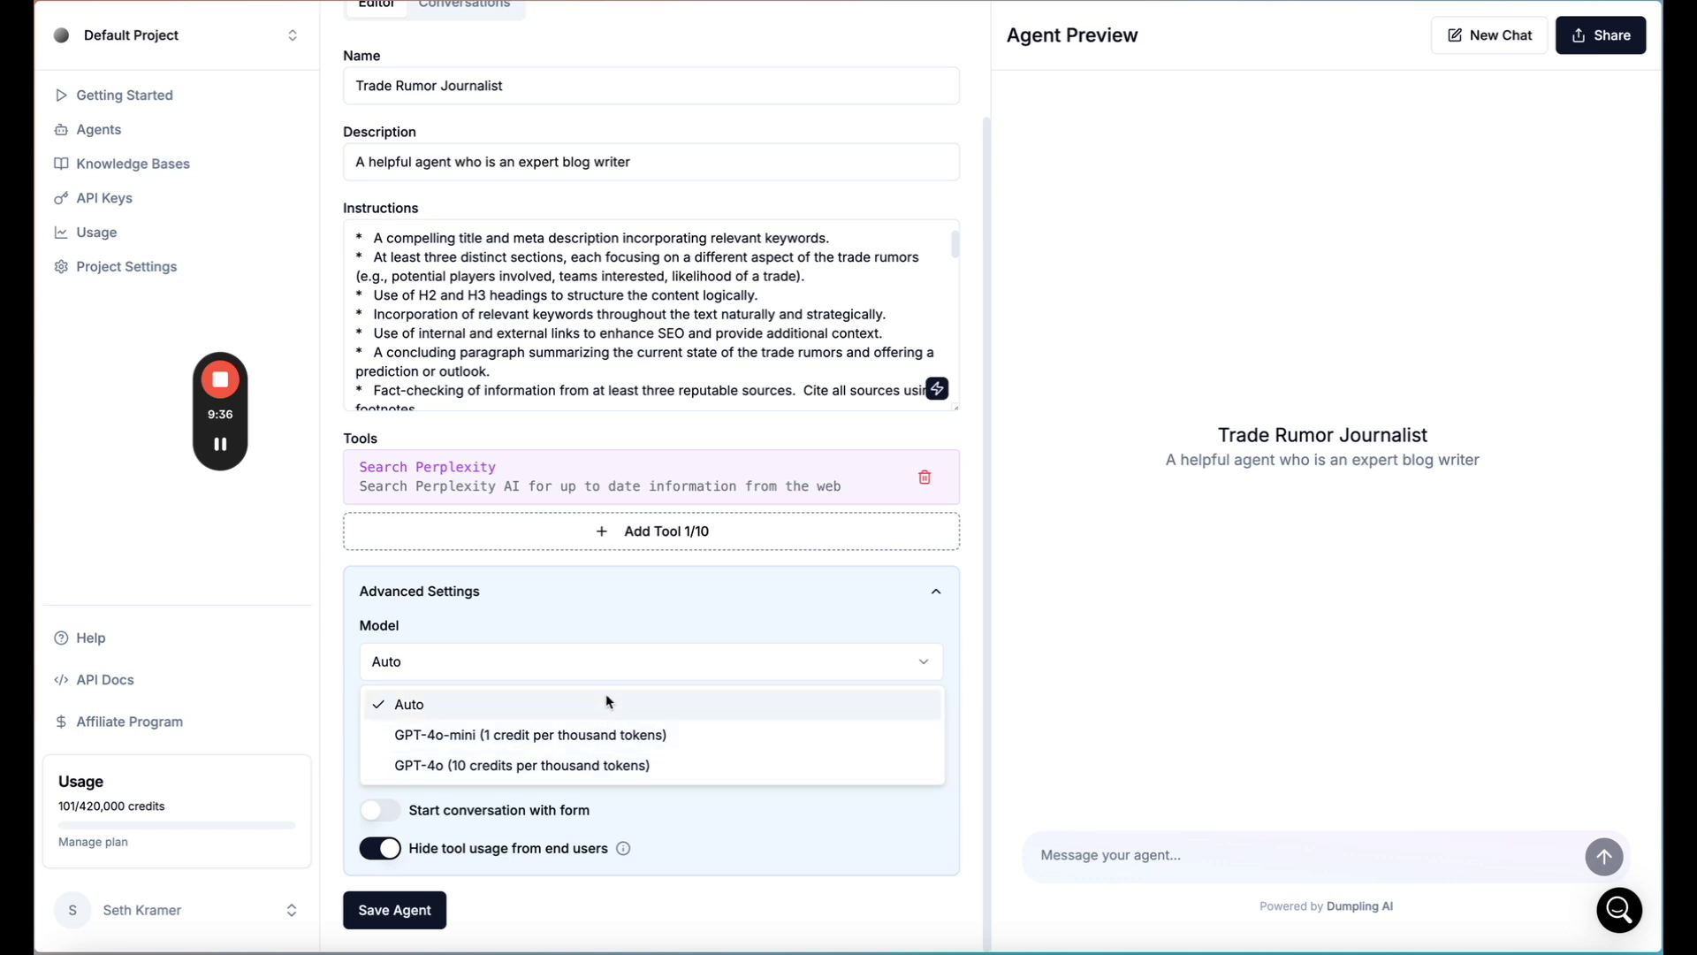
click(628, 607)
click(575, 670)
click(610, 651)
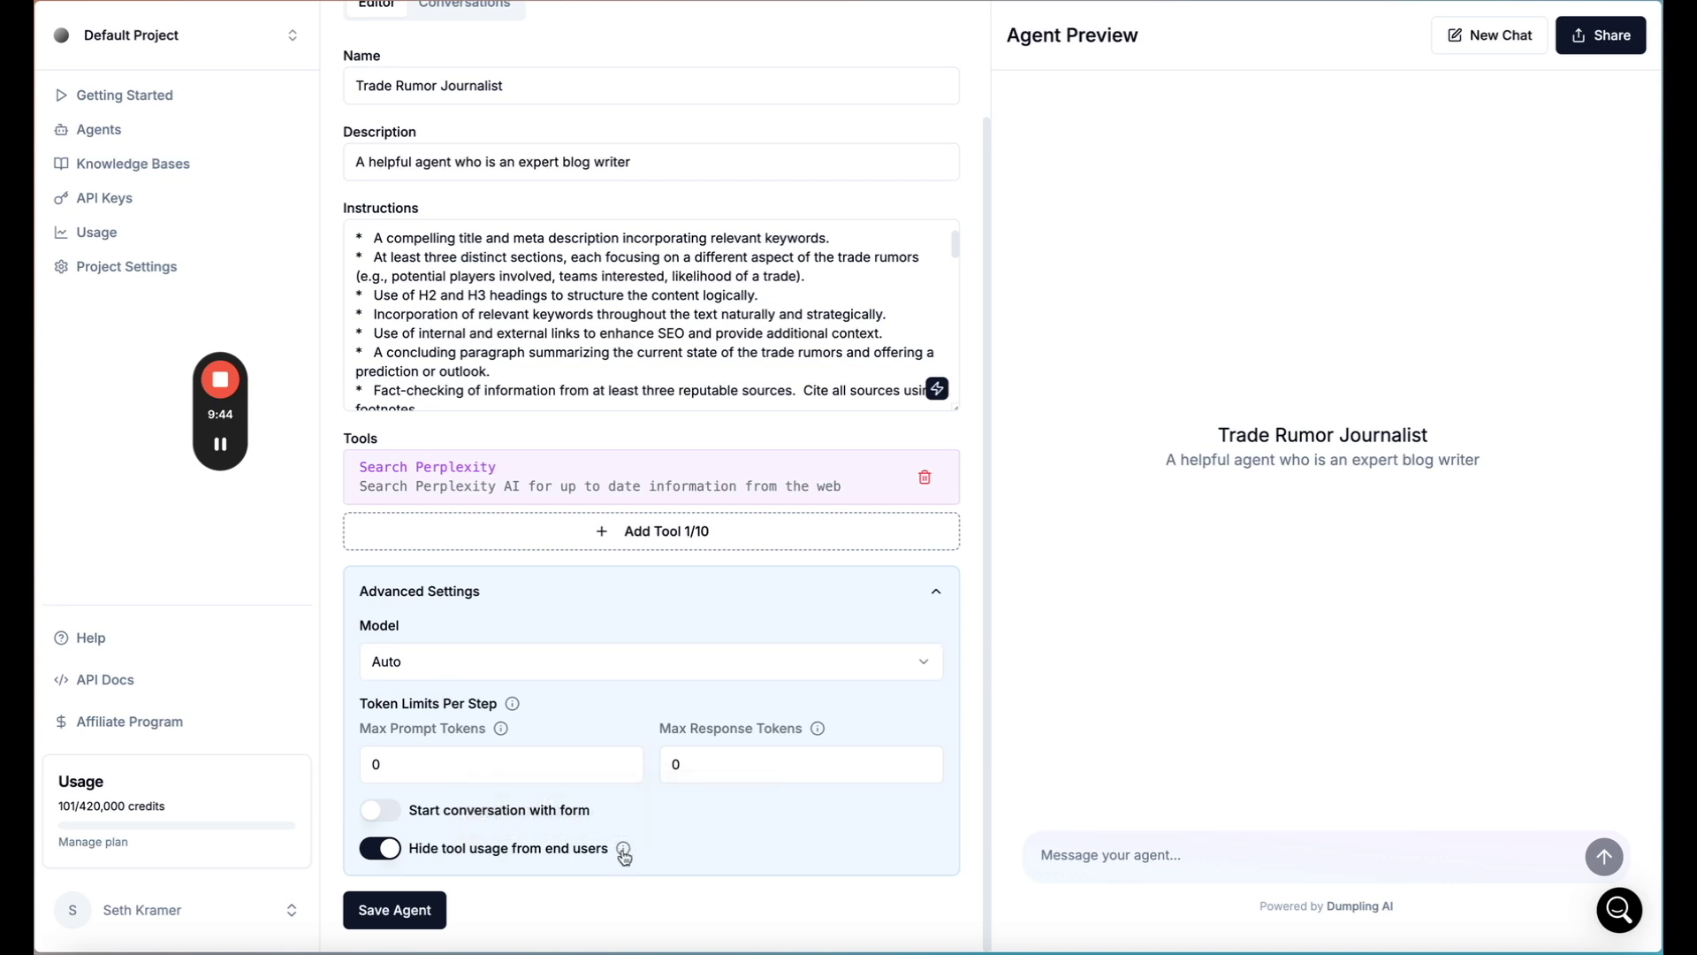
mouse_move(622, 854)
click(387, 813)
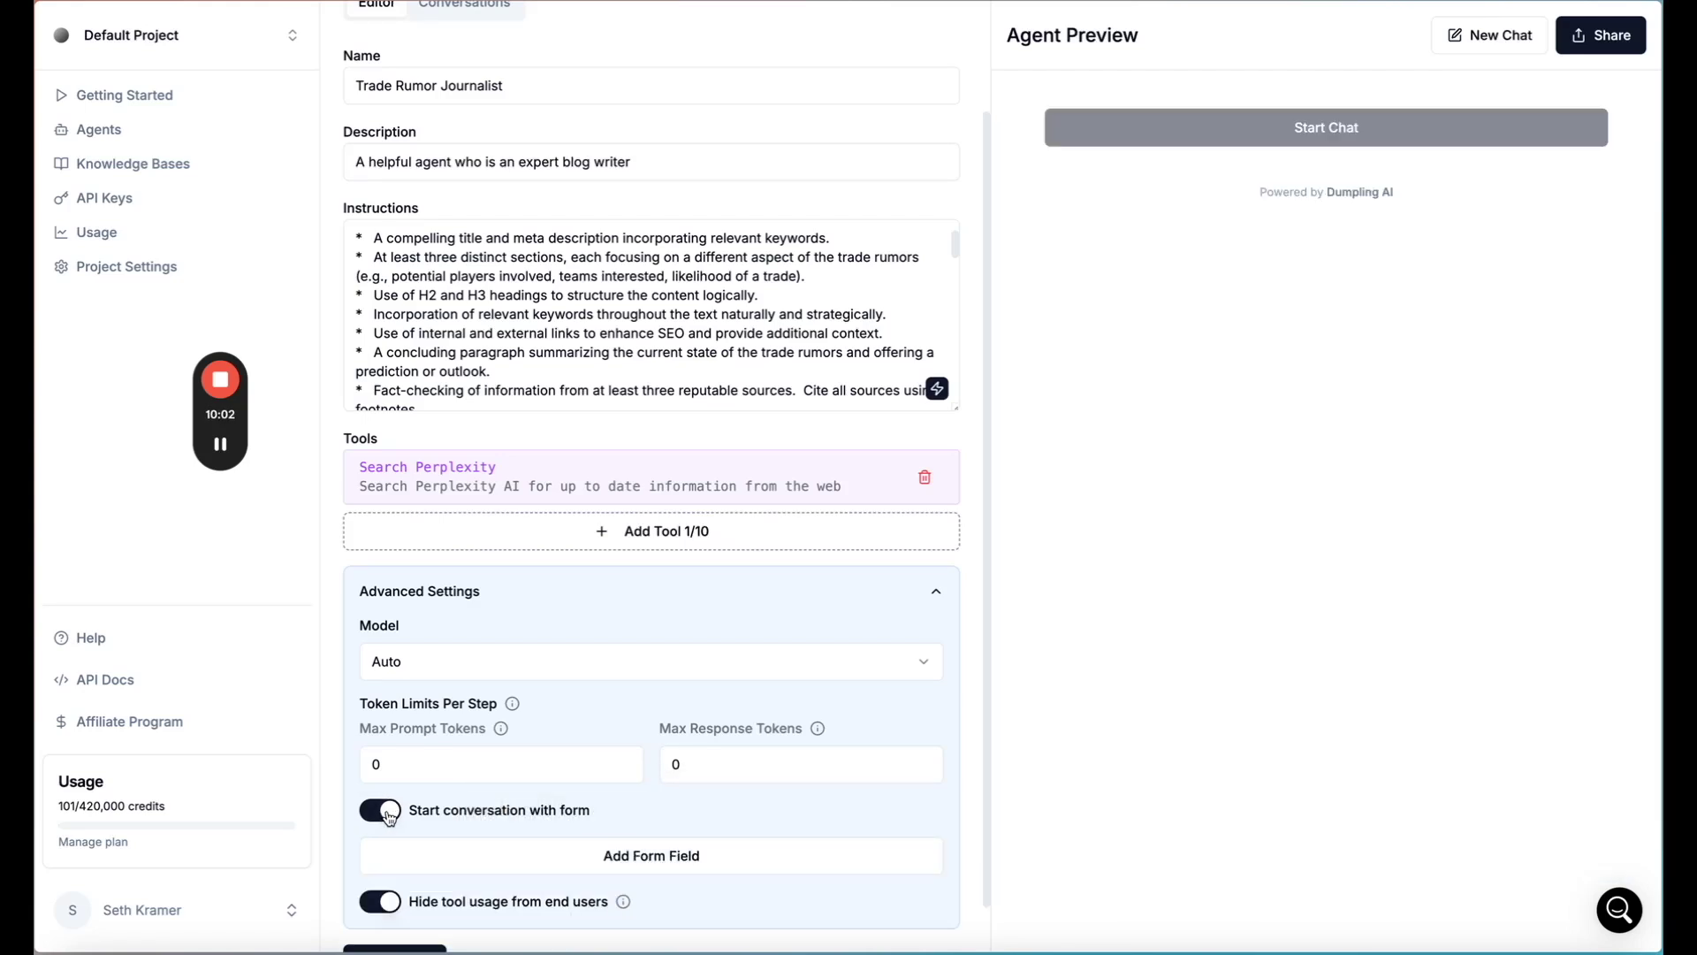
Add a start-form field labelled 'Team Name' with placeholder 'Enter team to get trade rumors'.
scroll(407, 812, down, 1)
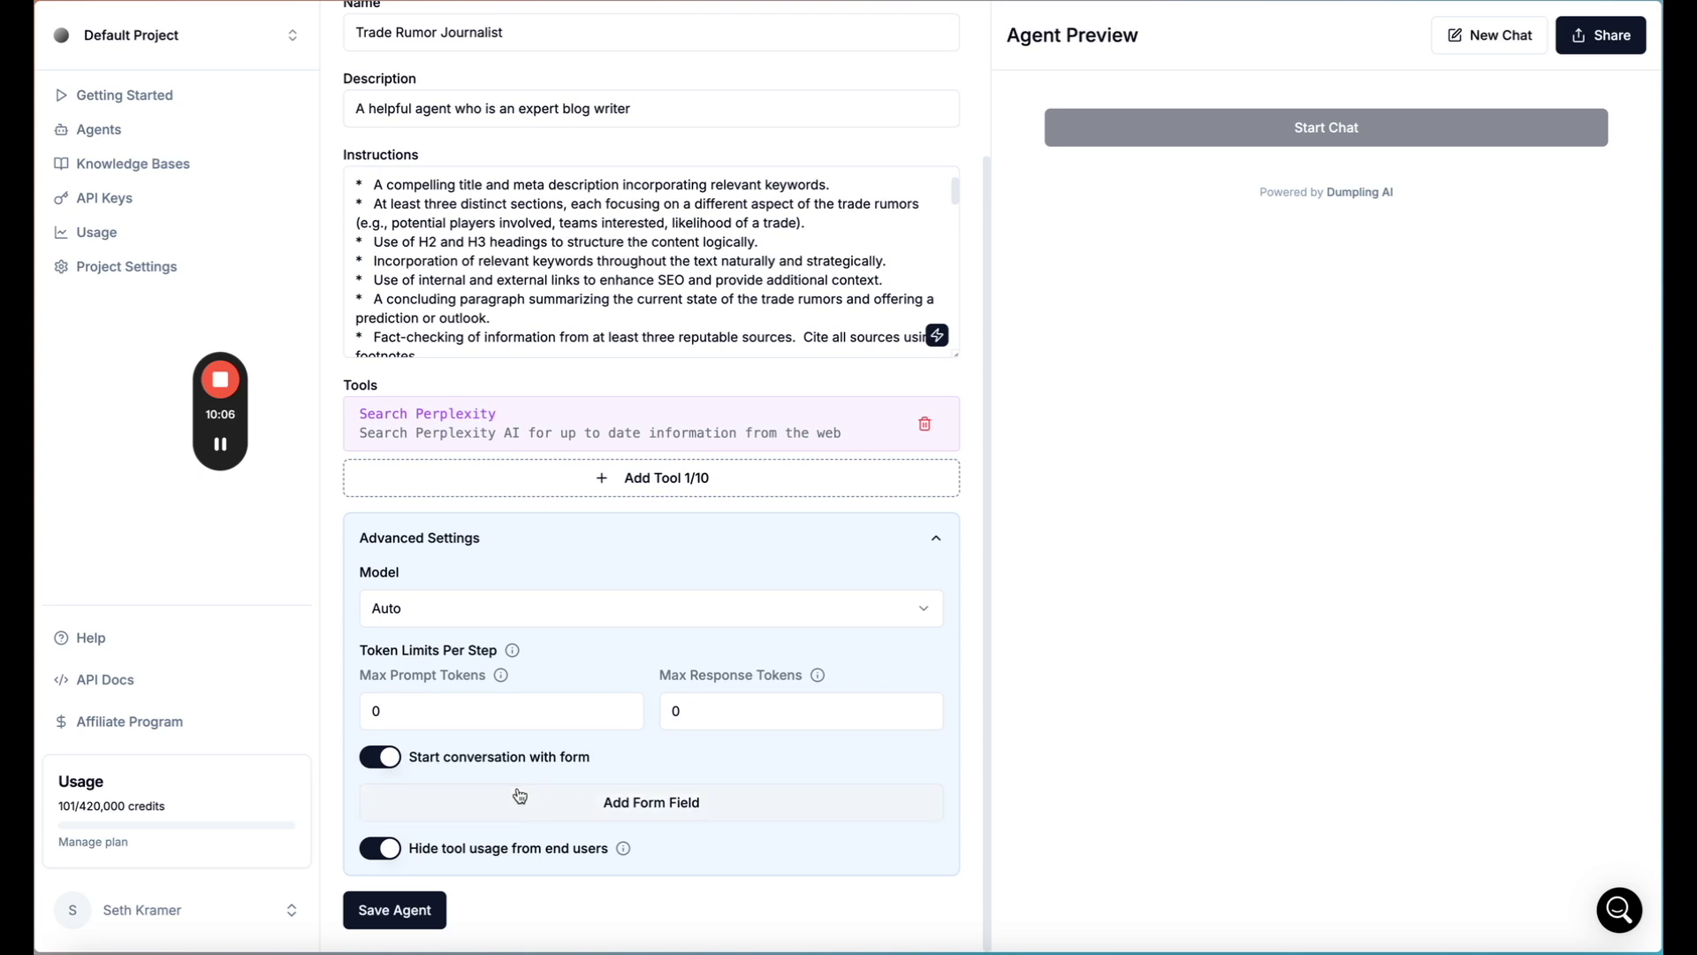
scroll(514, 601, up, 3)
scroll(514, 601, down, 3)
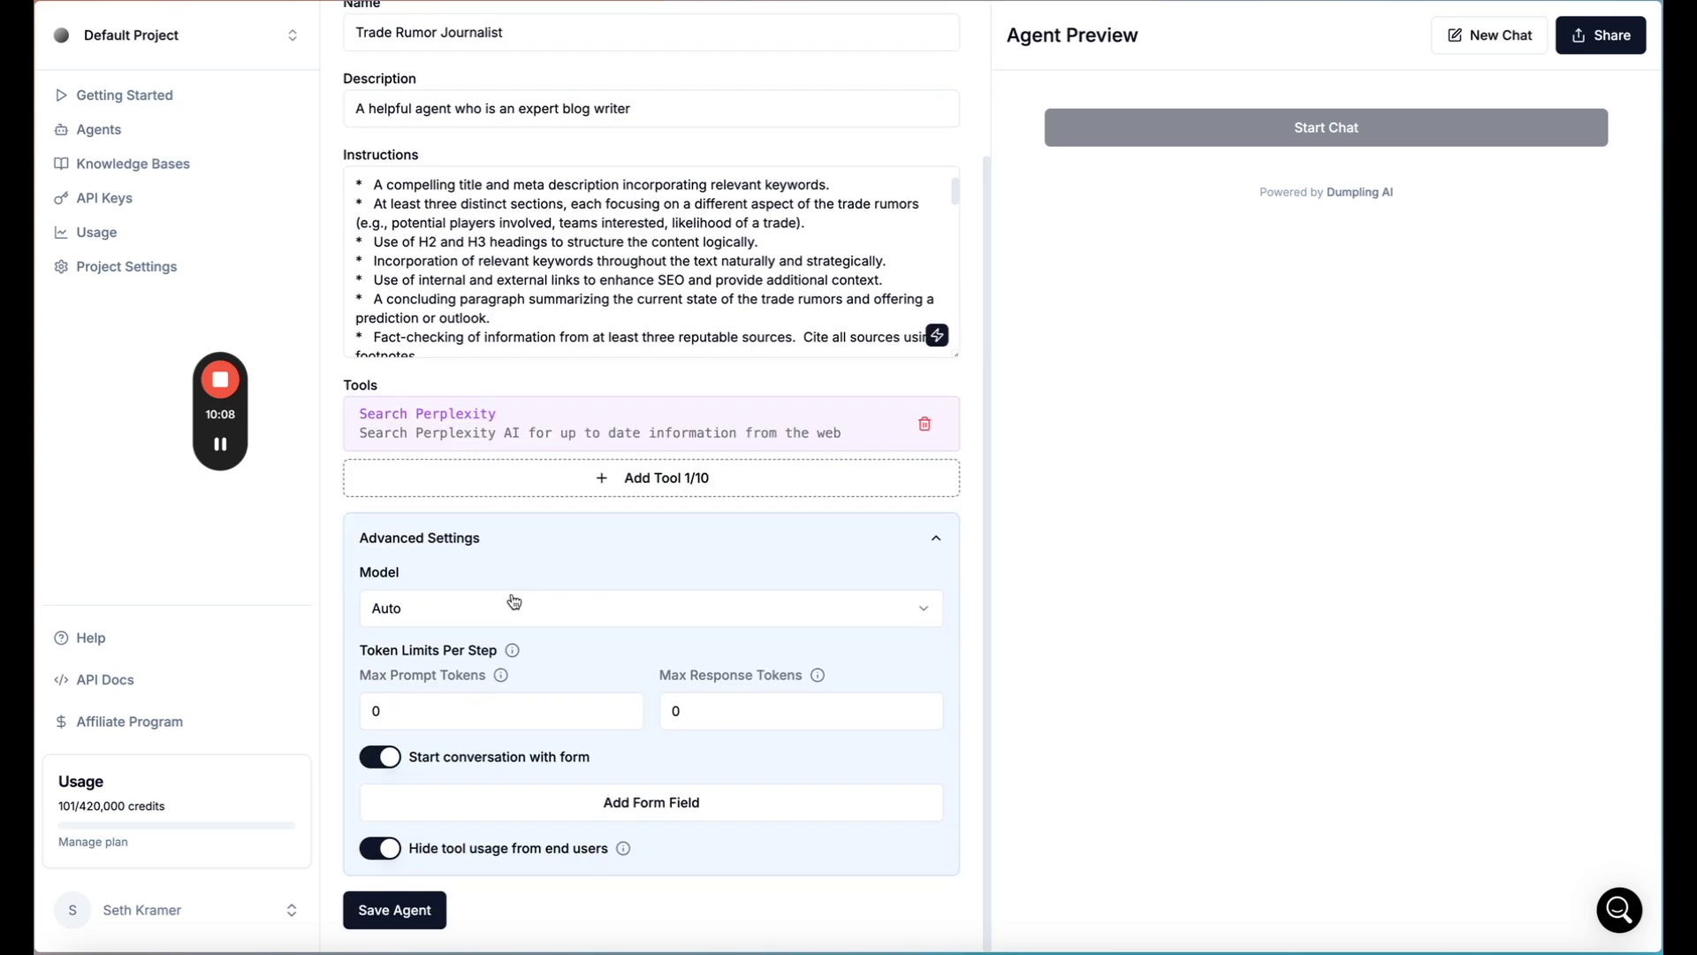
click(520, 802)
scroll(520, 806, down, 4)
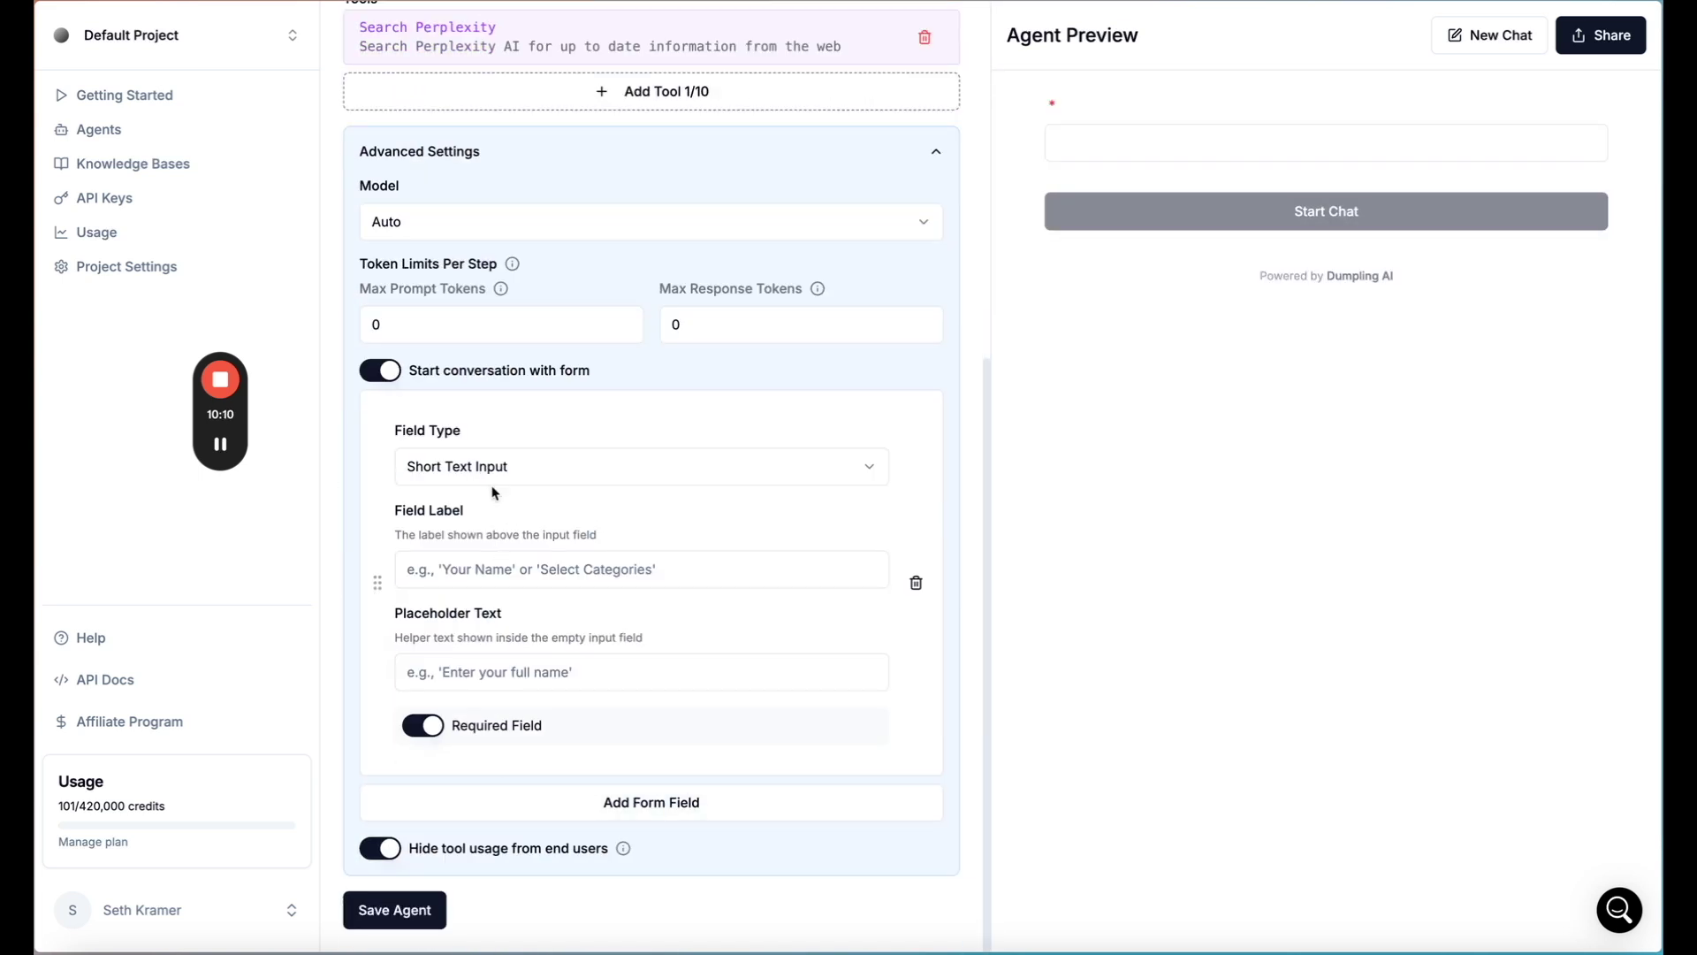
click(504, 563)
text(Team Name)
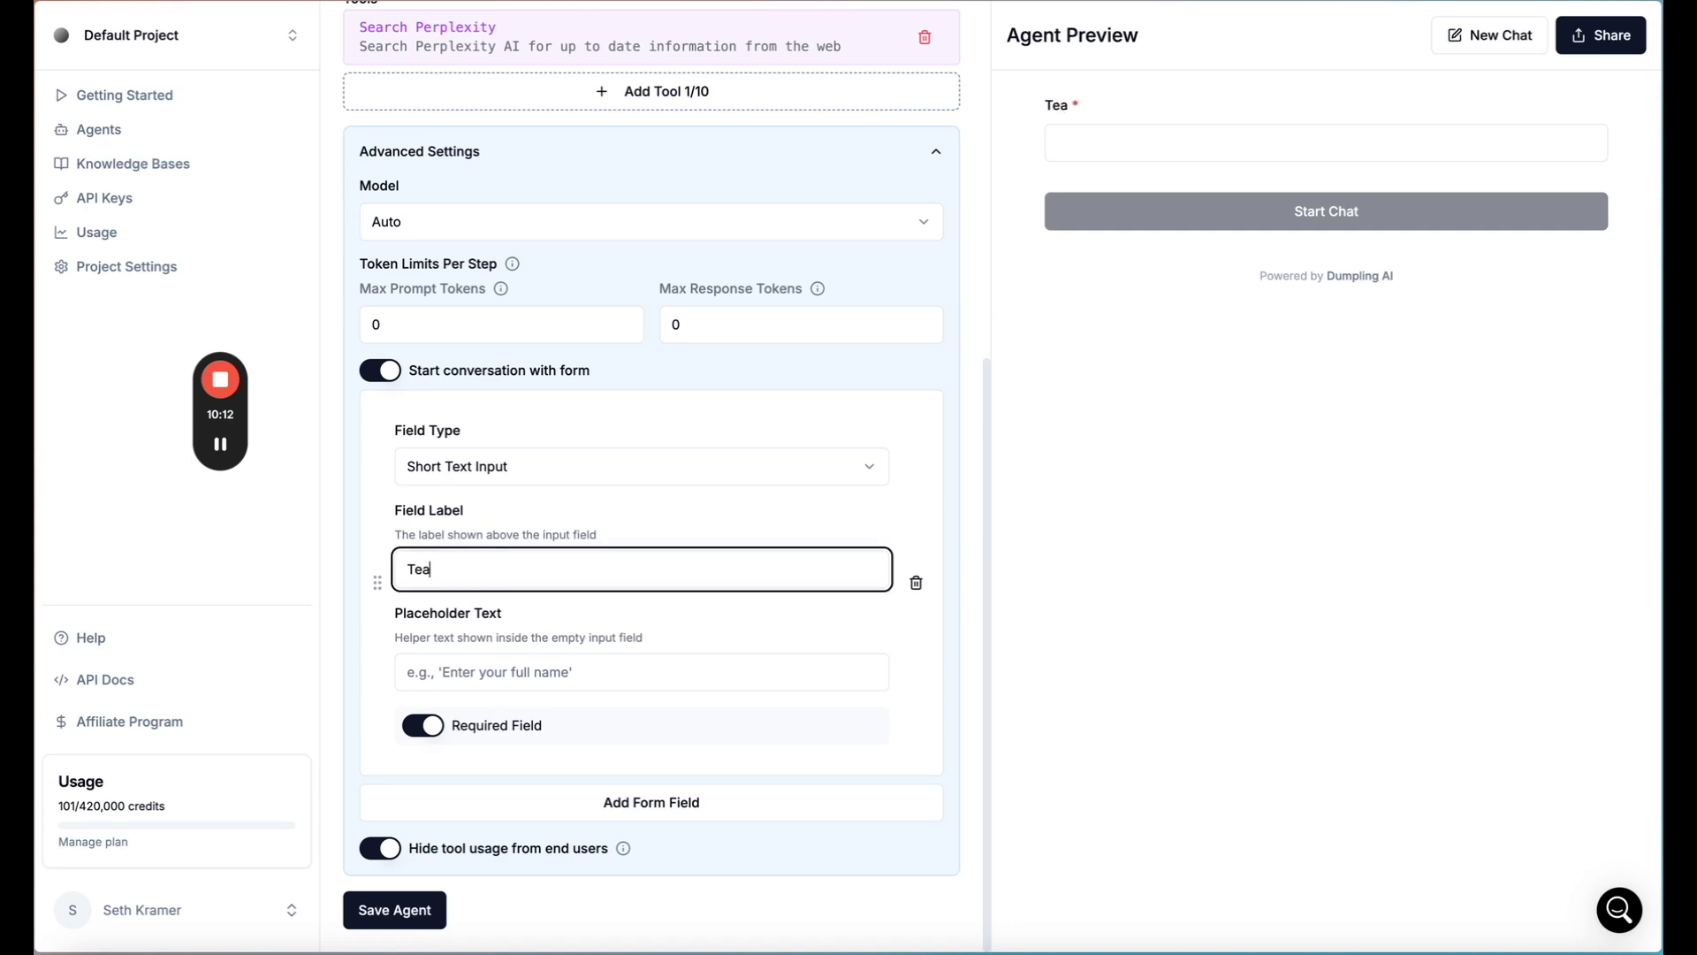
click(466, 673)
text(Enter team t)
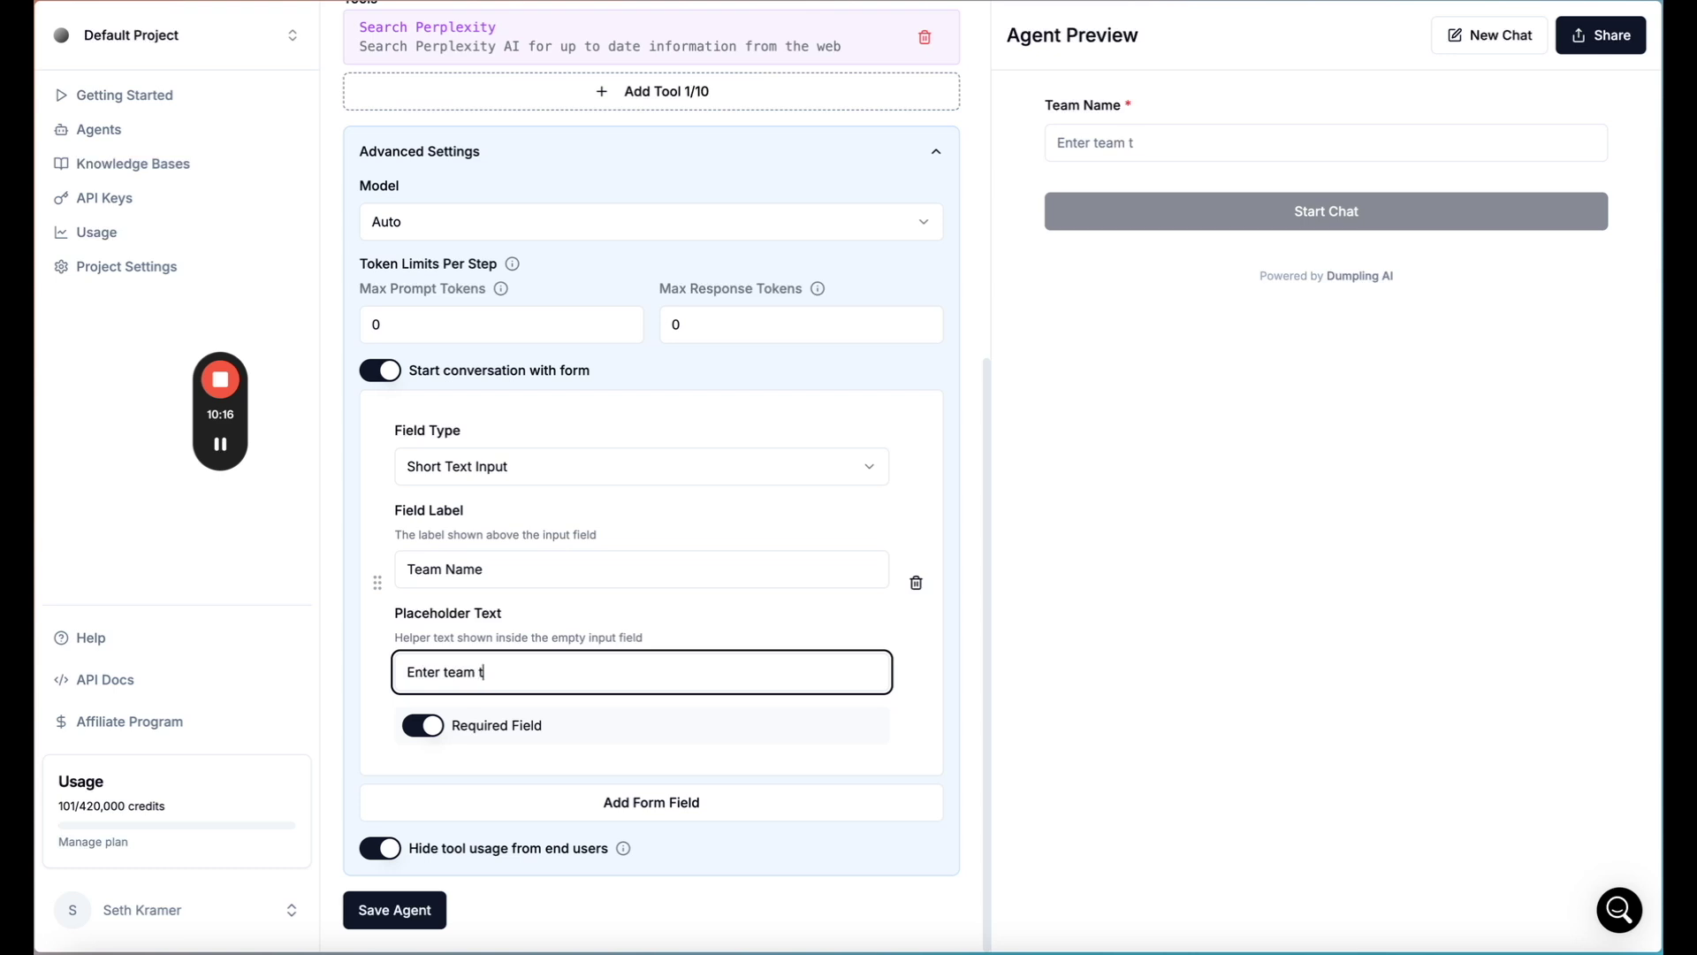
text(o get trade rumors)
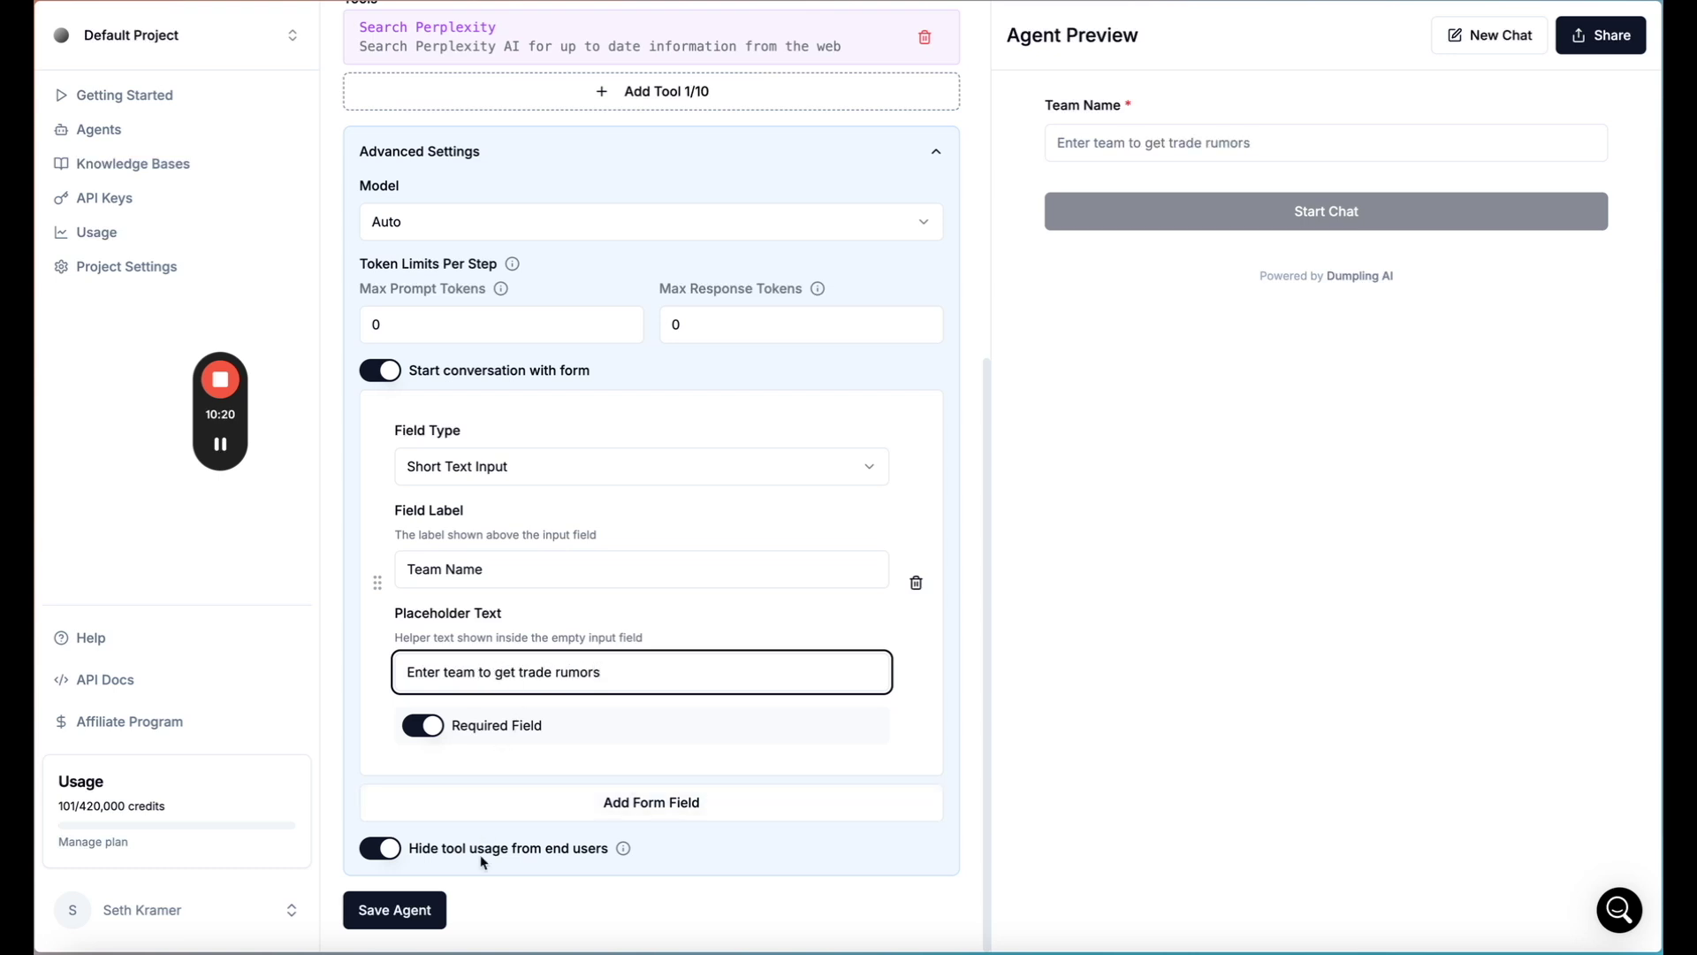
Save the Trade Rumor Journalist agent with its new Team Name form field.
scroll(513, 758, up, 2)
scroll(515, 756, up, 1)
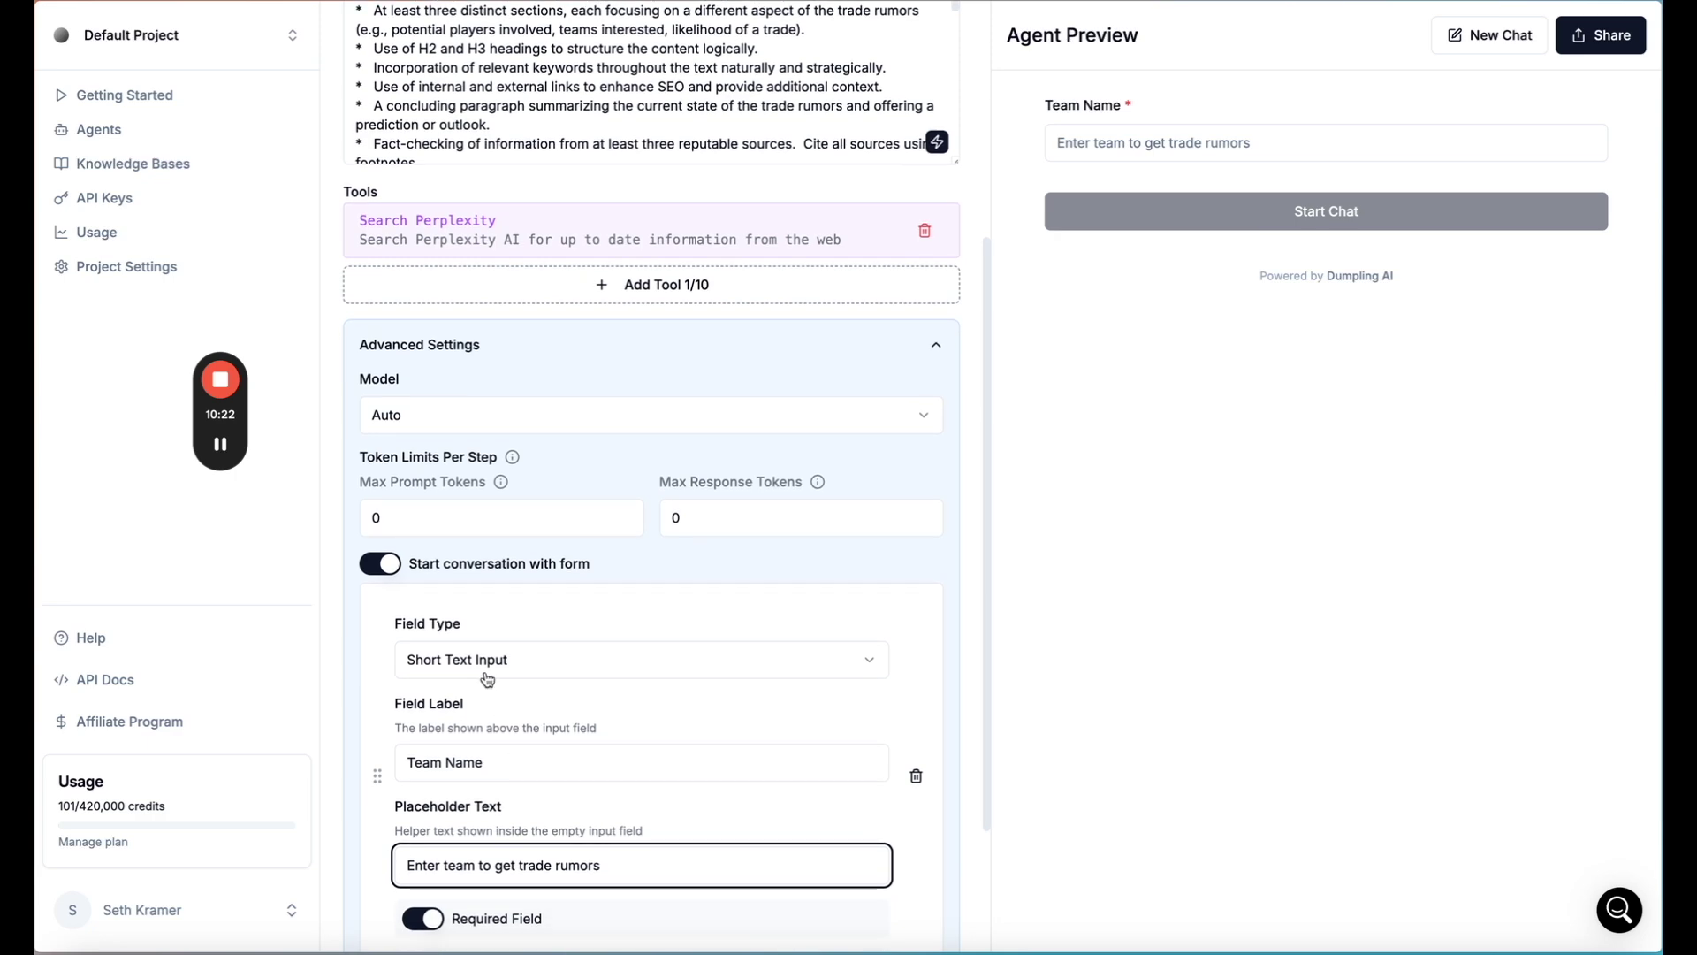
scroll(610, 616, down, 3)
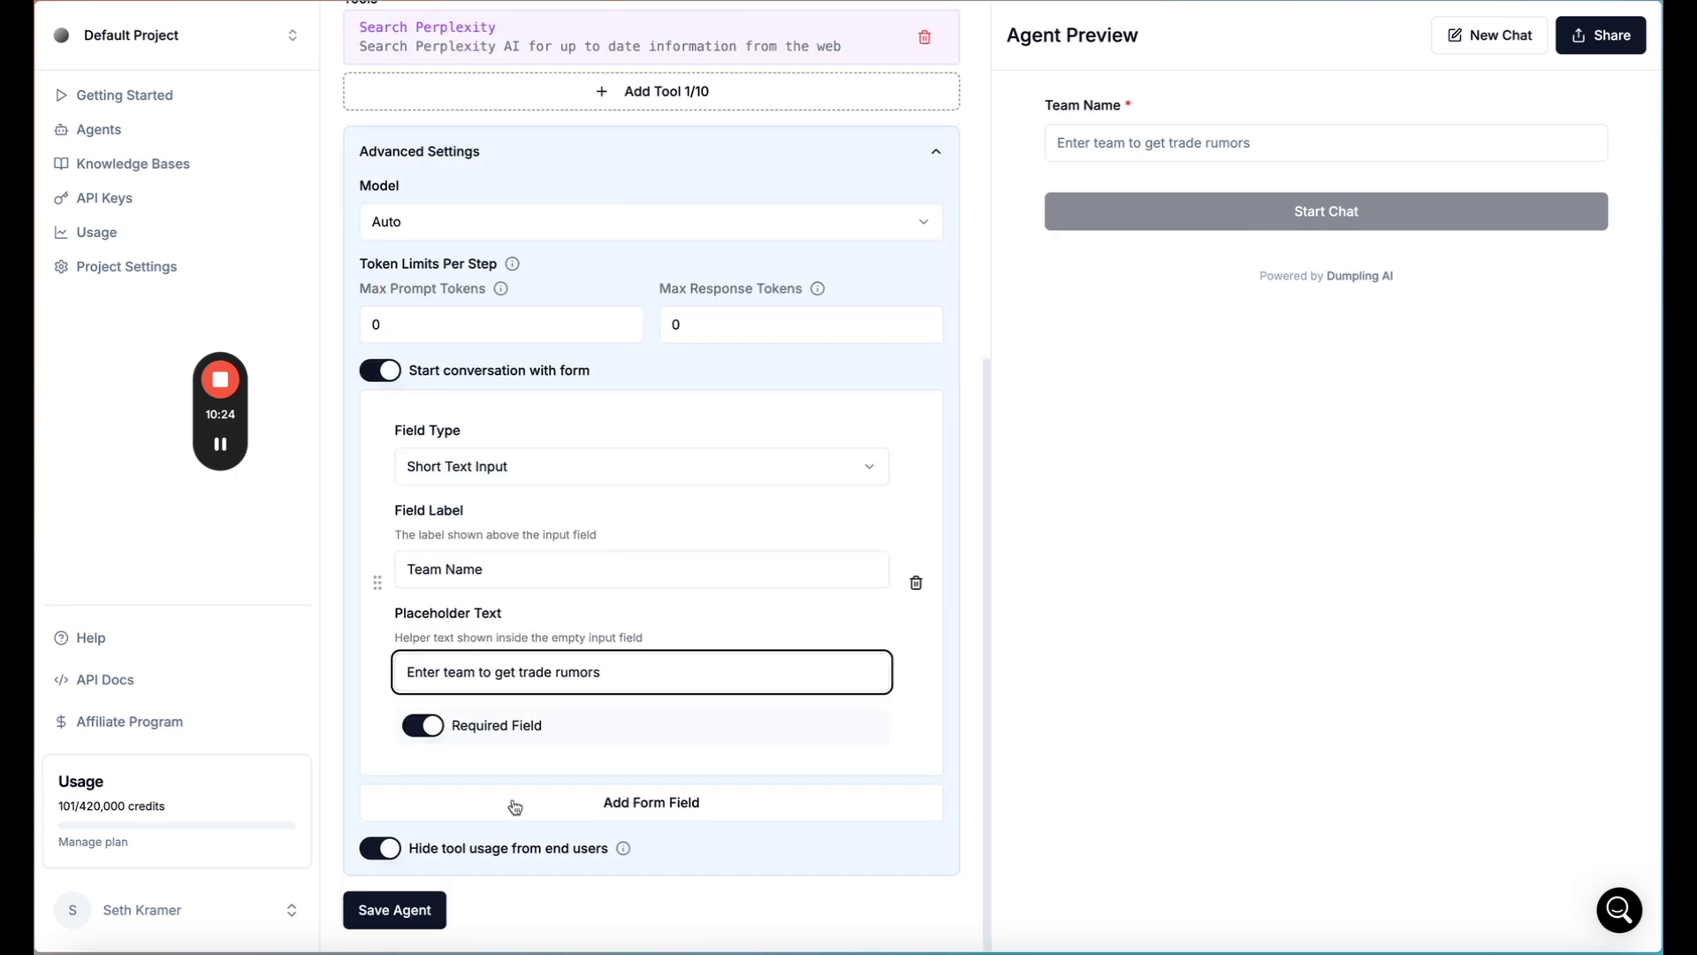
click(413, 911)
scroll(692, 191, up, 8)
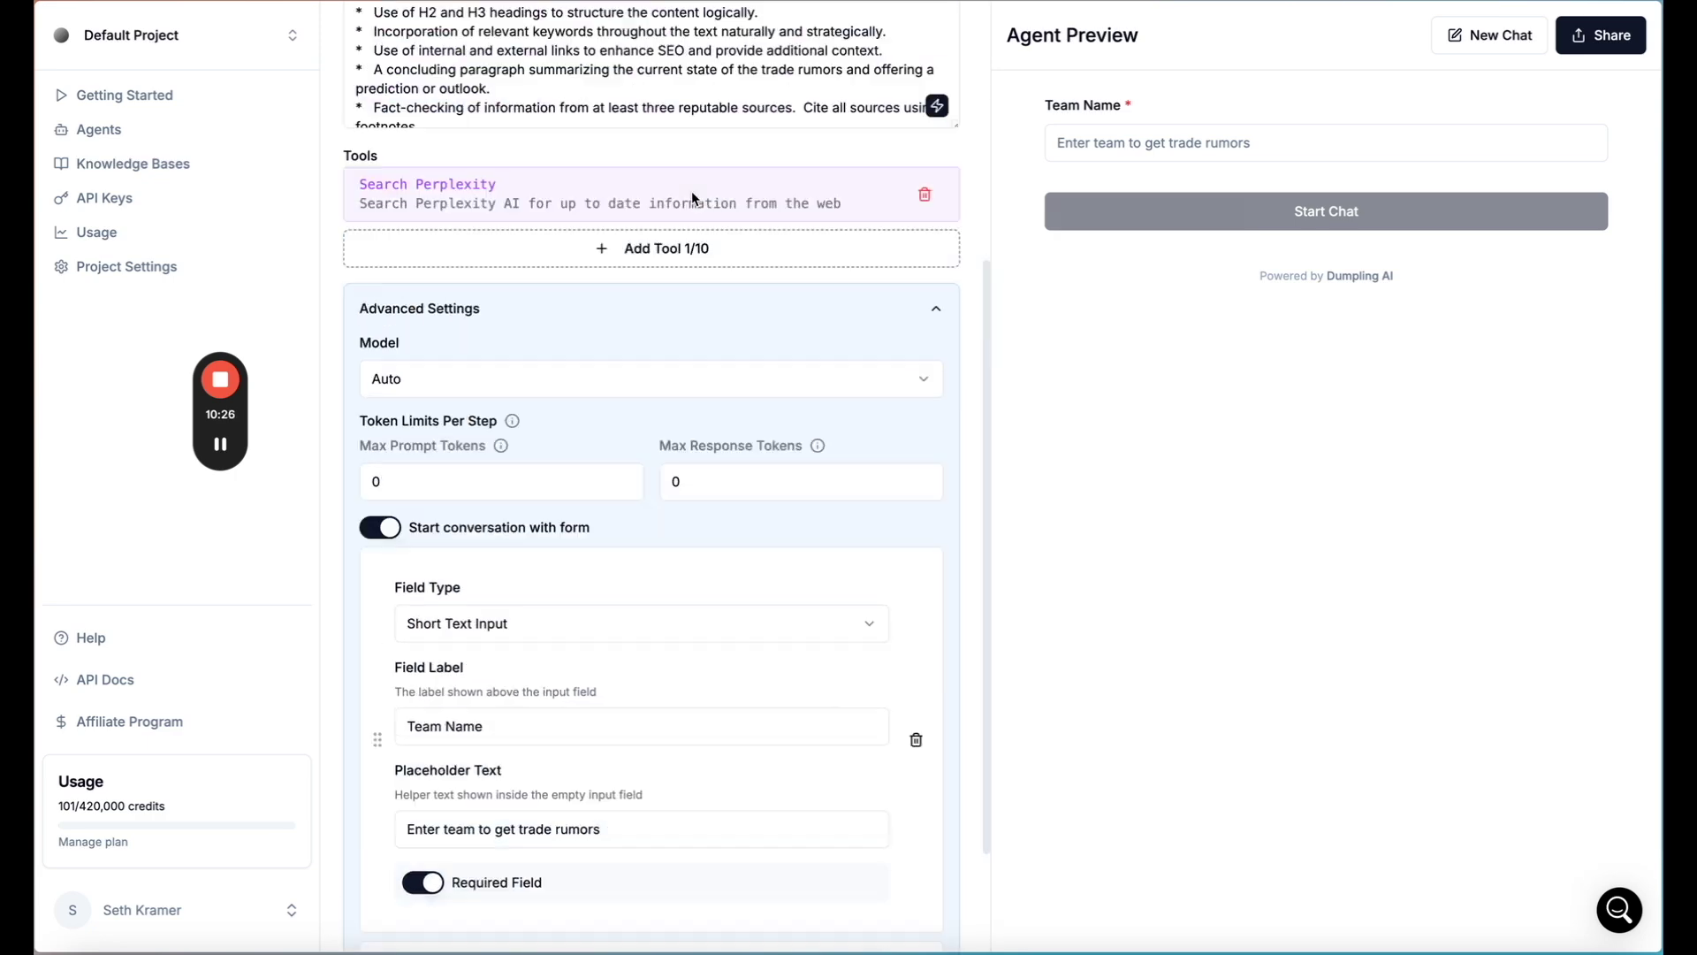
scroll(603, 620, down, 1)
scroll(603, 620, down, 5)
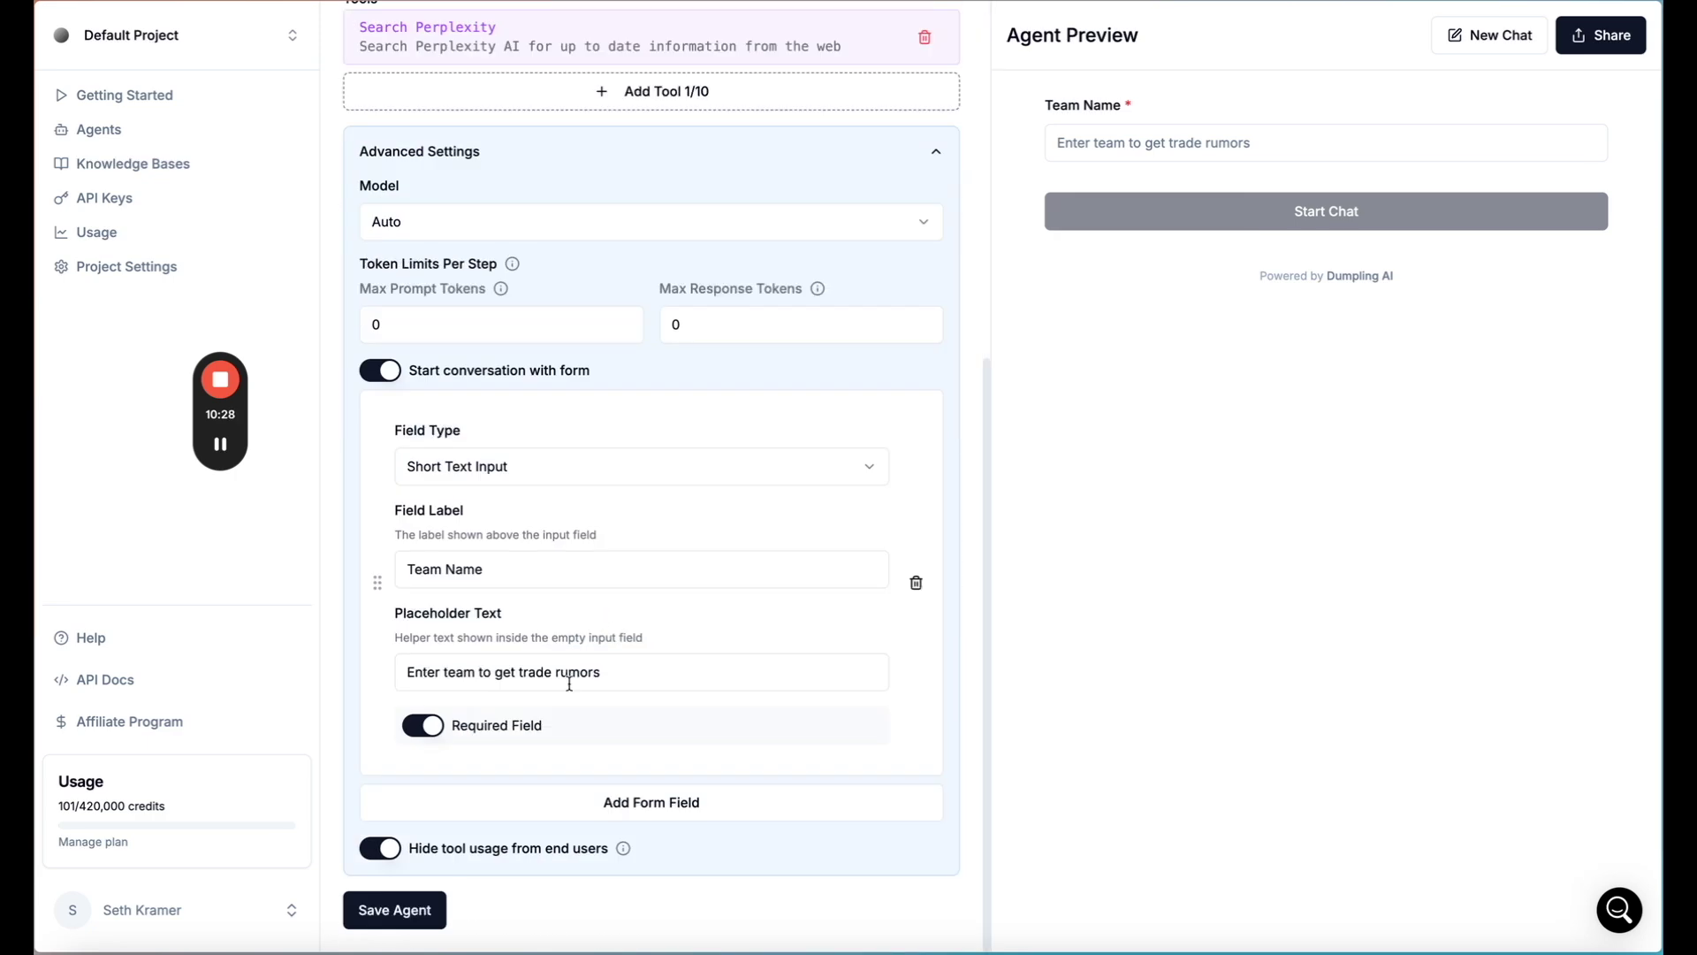
click(394, 910)
scroll(560, 577, up, 1)
scroll(560, 578, up, 2)
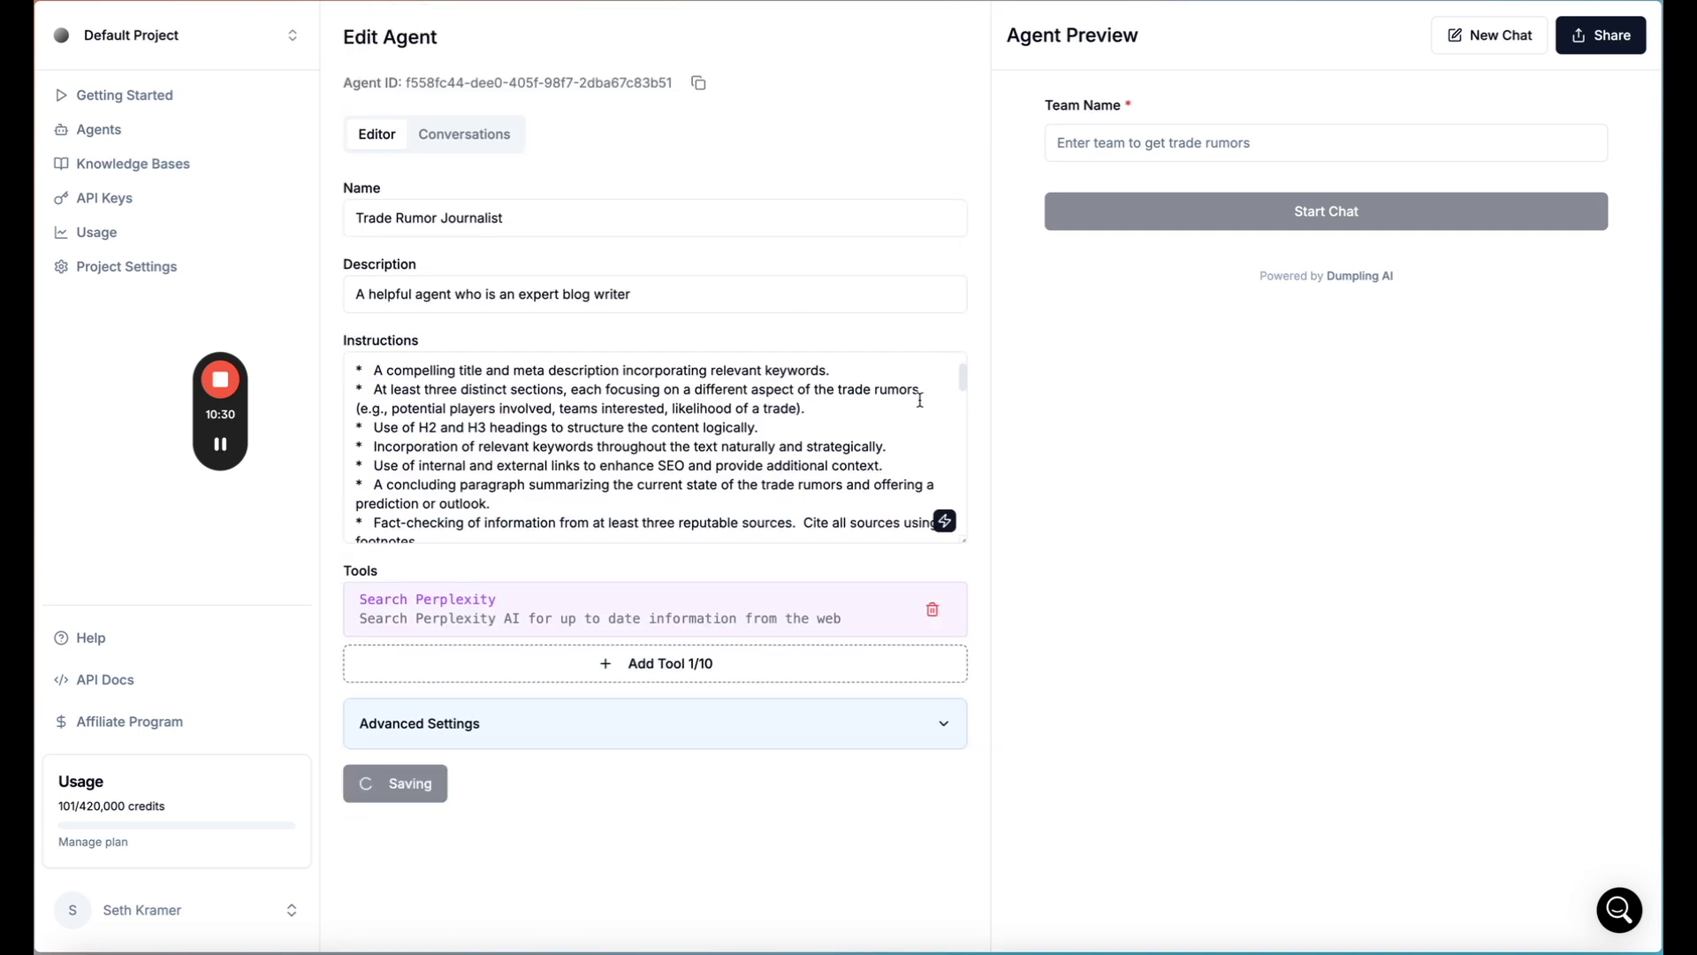
click(1134, 130)
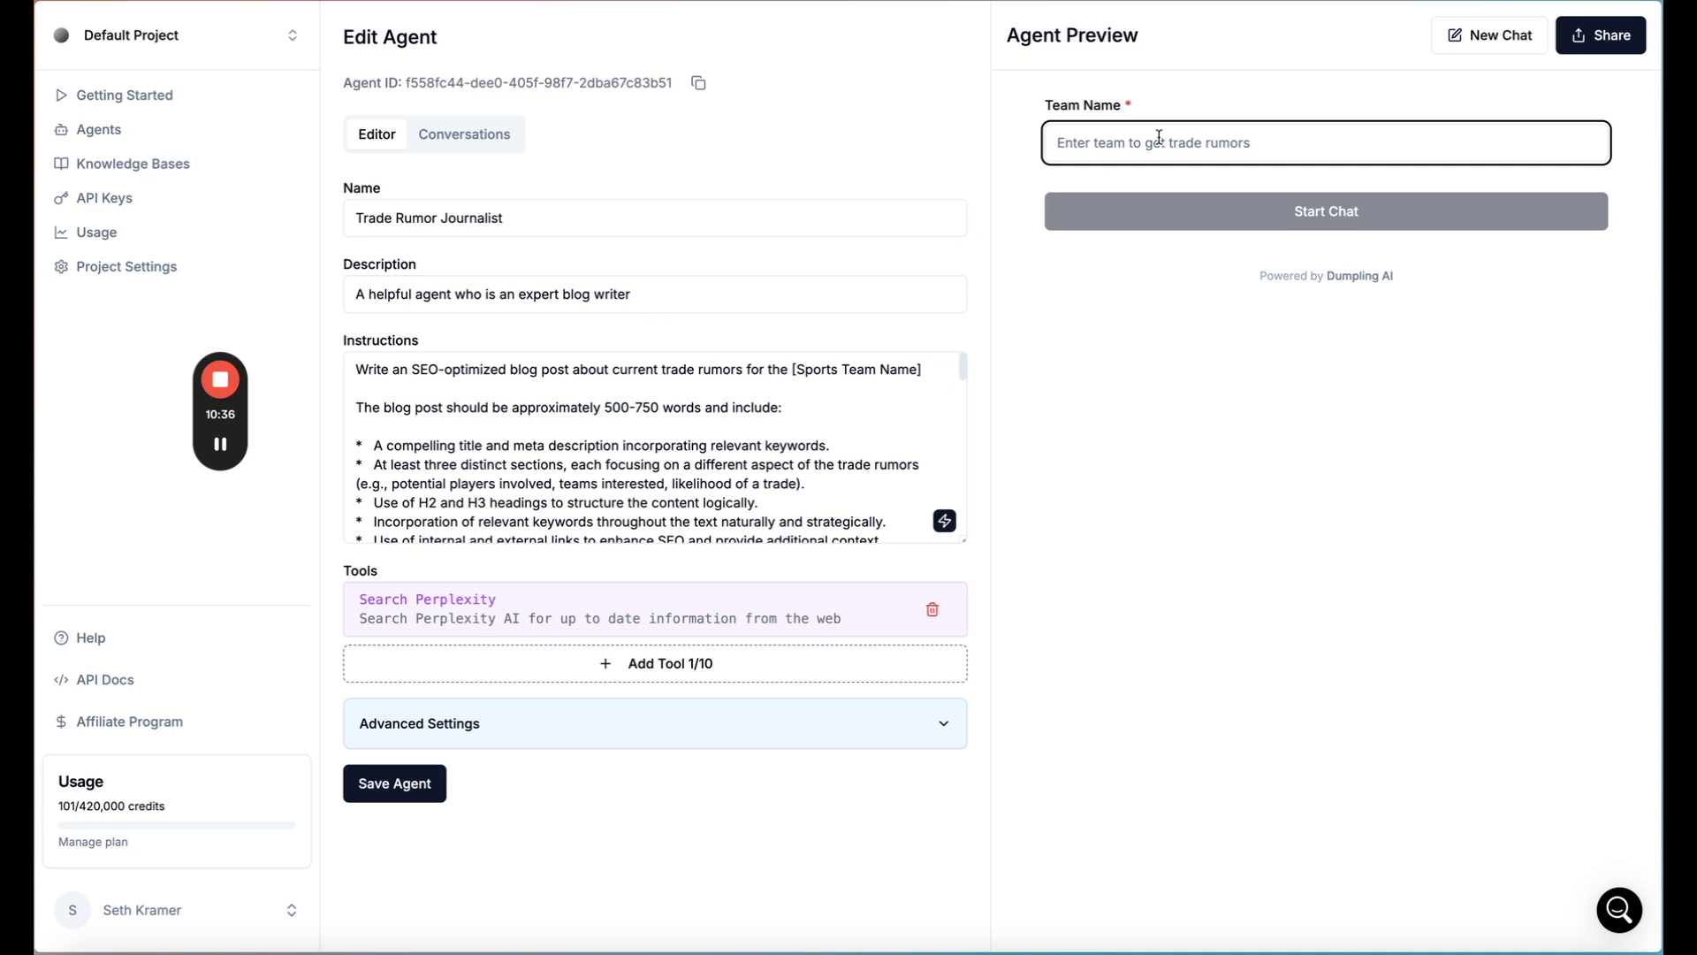
Test the agent with team name 'NY Knicks' and review the generated trade-rumor article.
text(N)
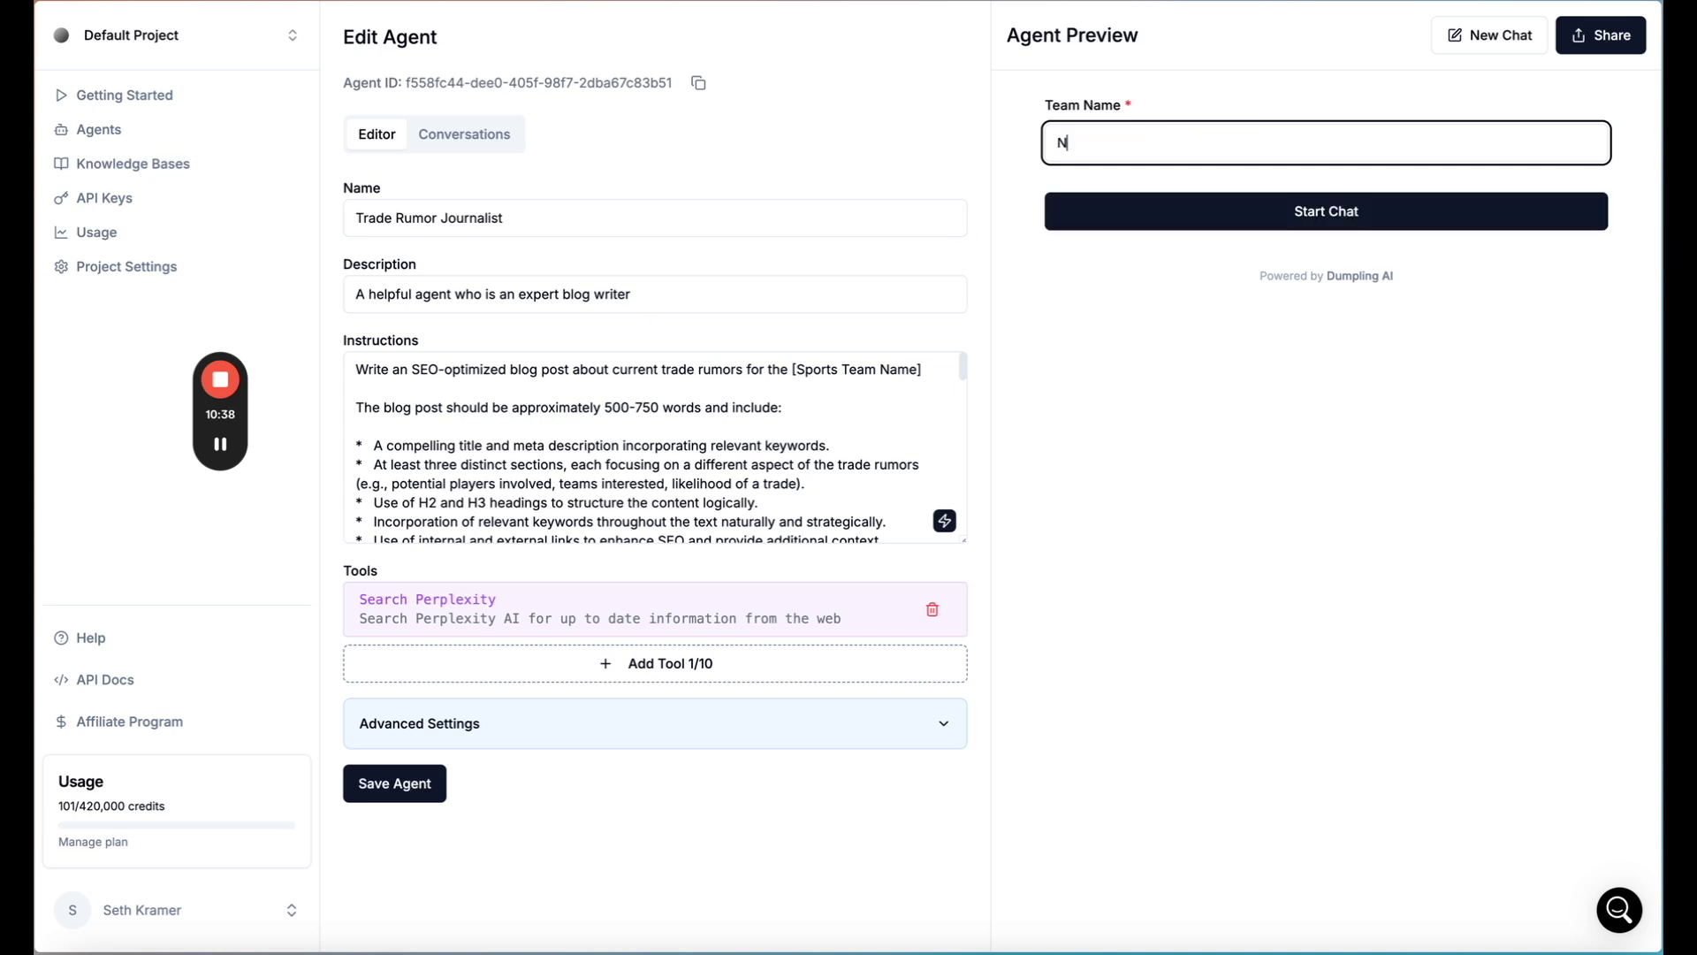
text(Y Knicks)
click(1303, 214)
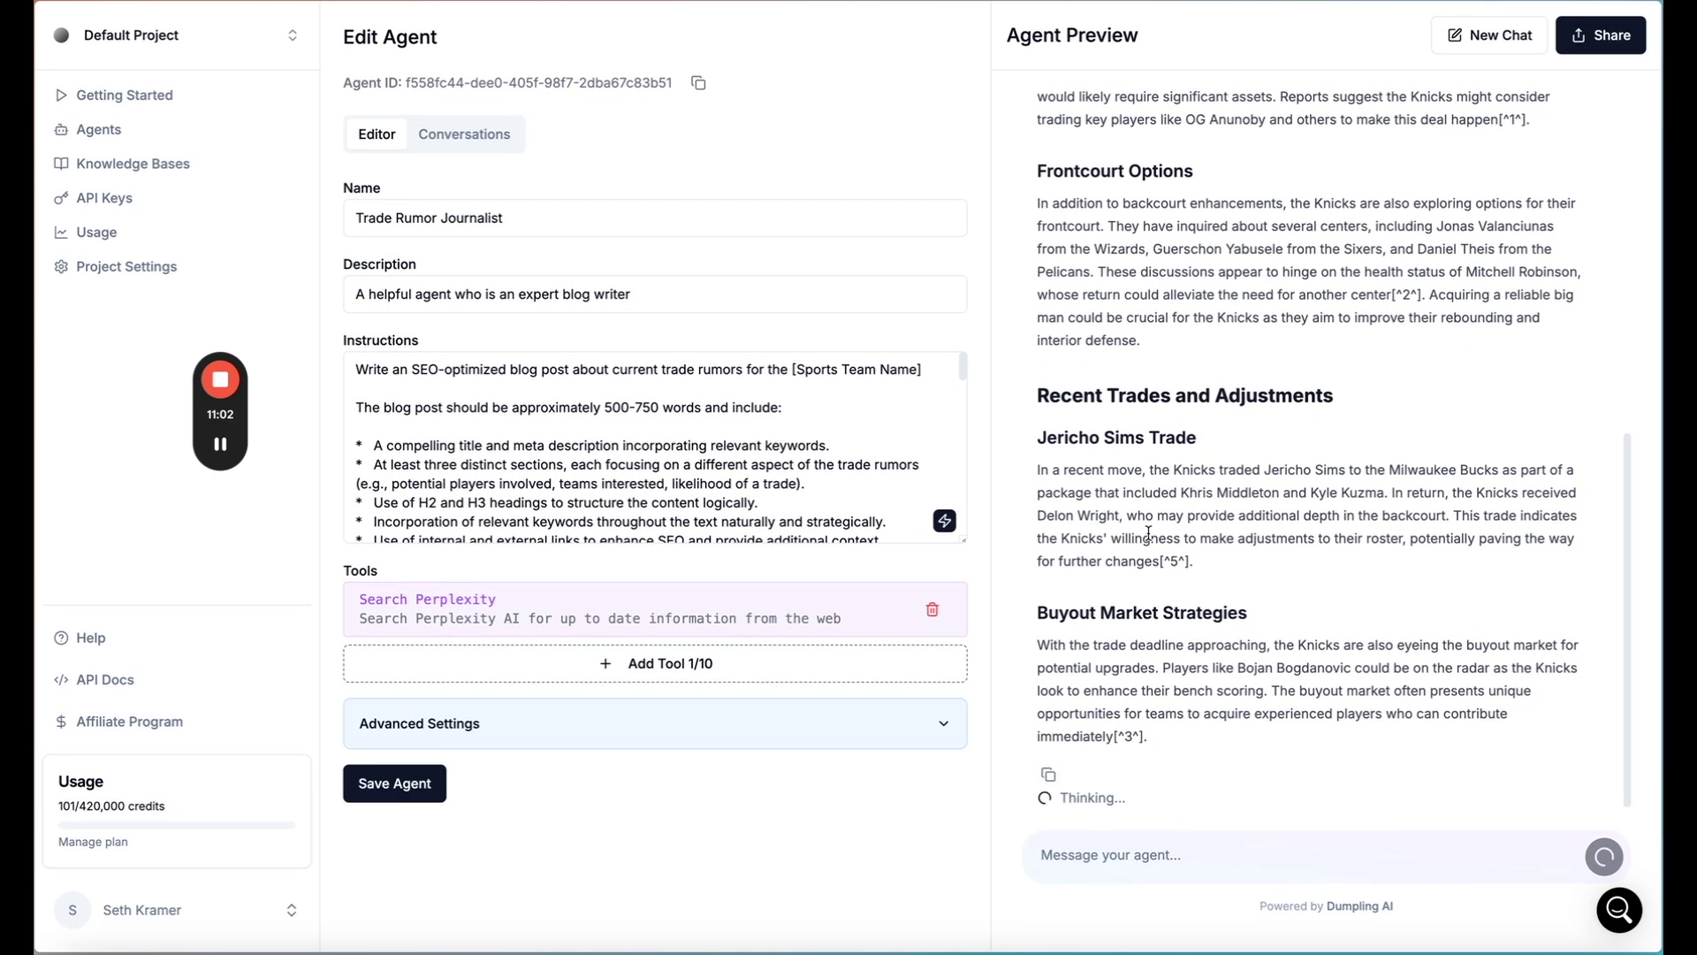
scroll(1148, 532, up, 8)
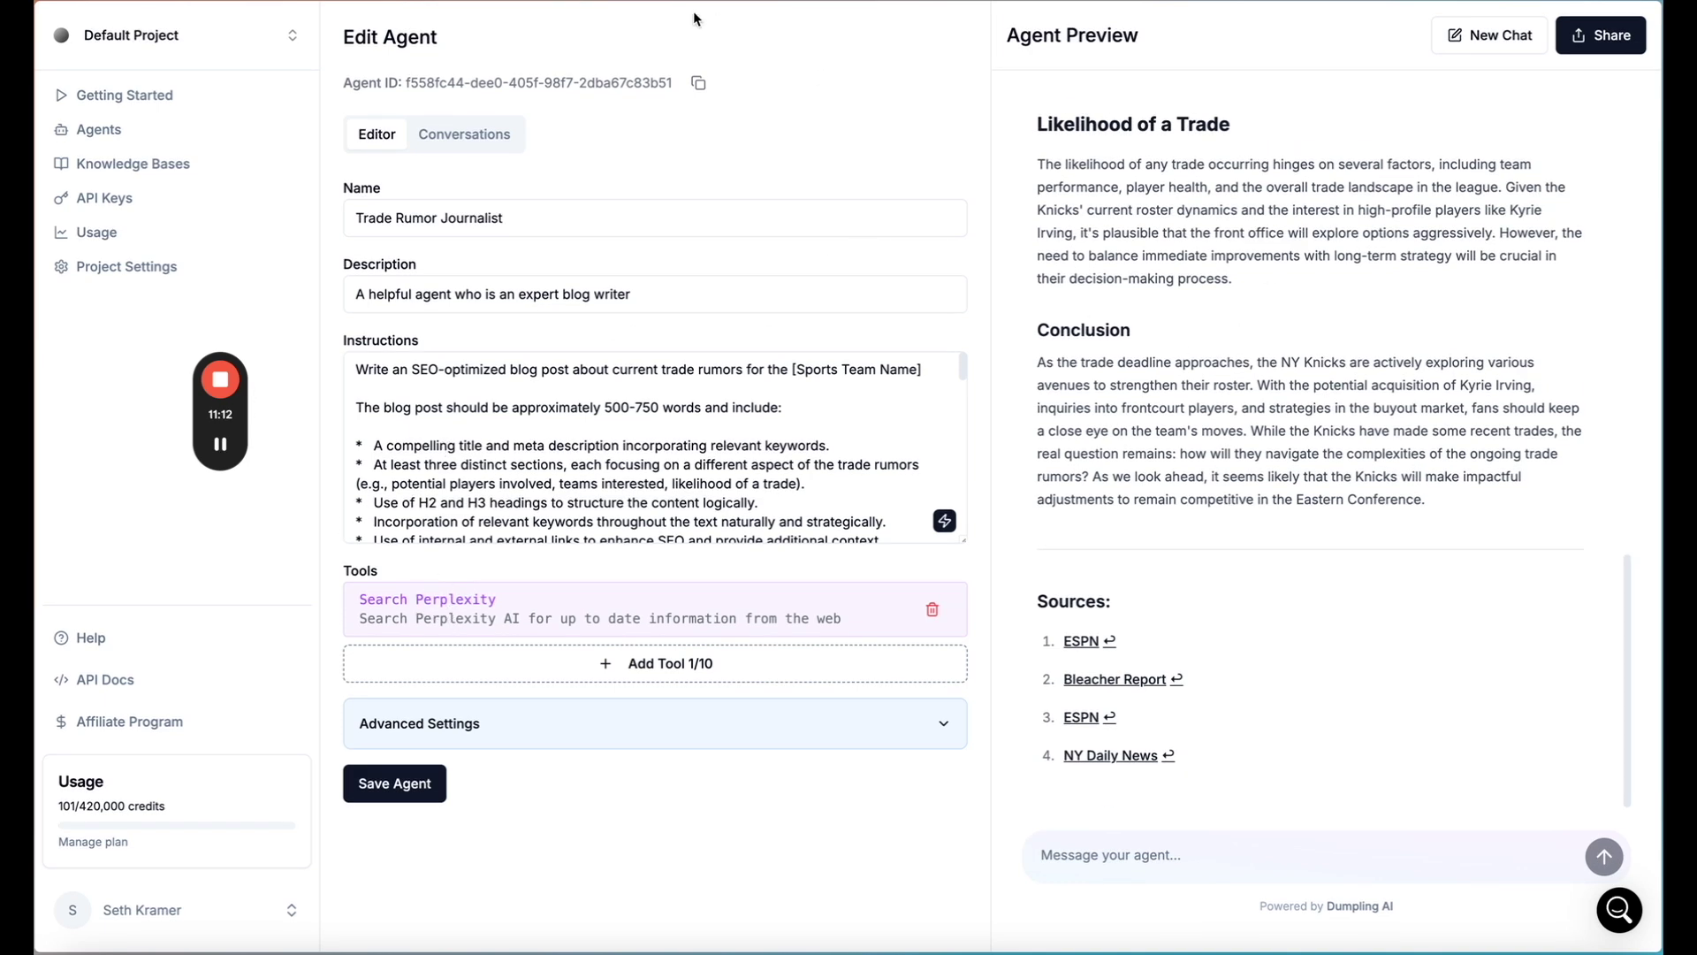
scroll(1301, 429, up, 2)
scroll(1301, 429, down, 2)
scroll(1268, 518, up, 12)
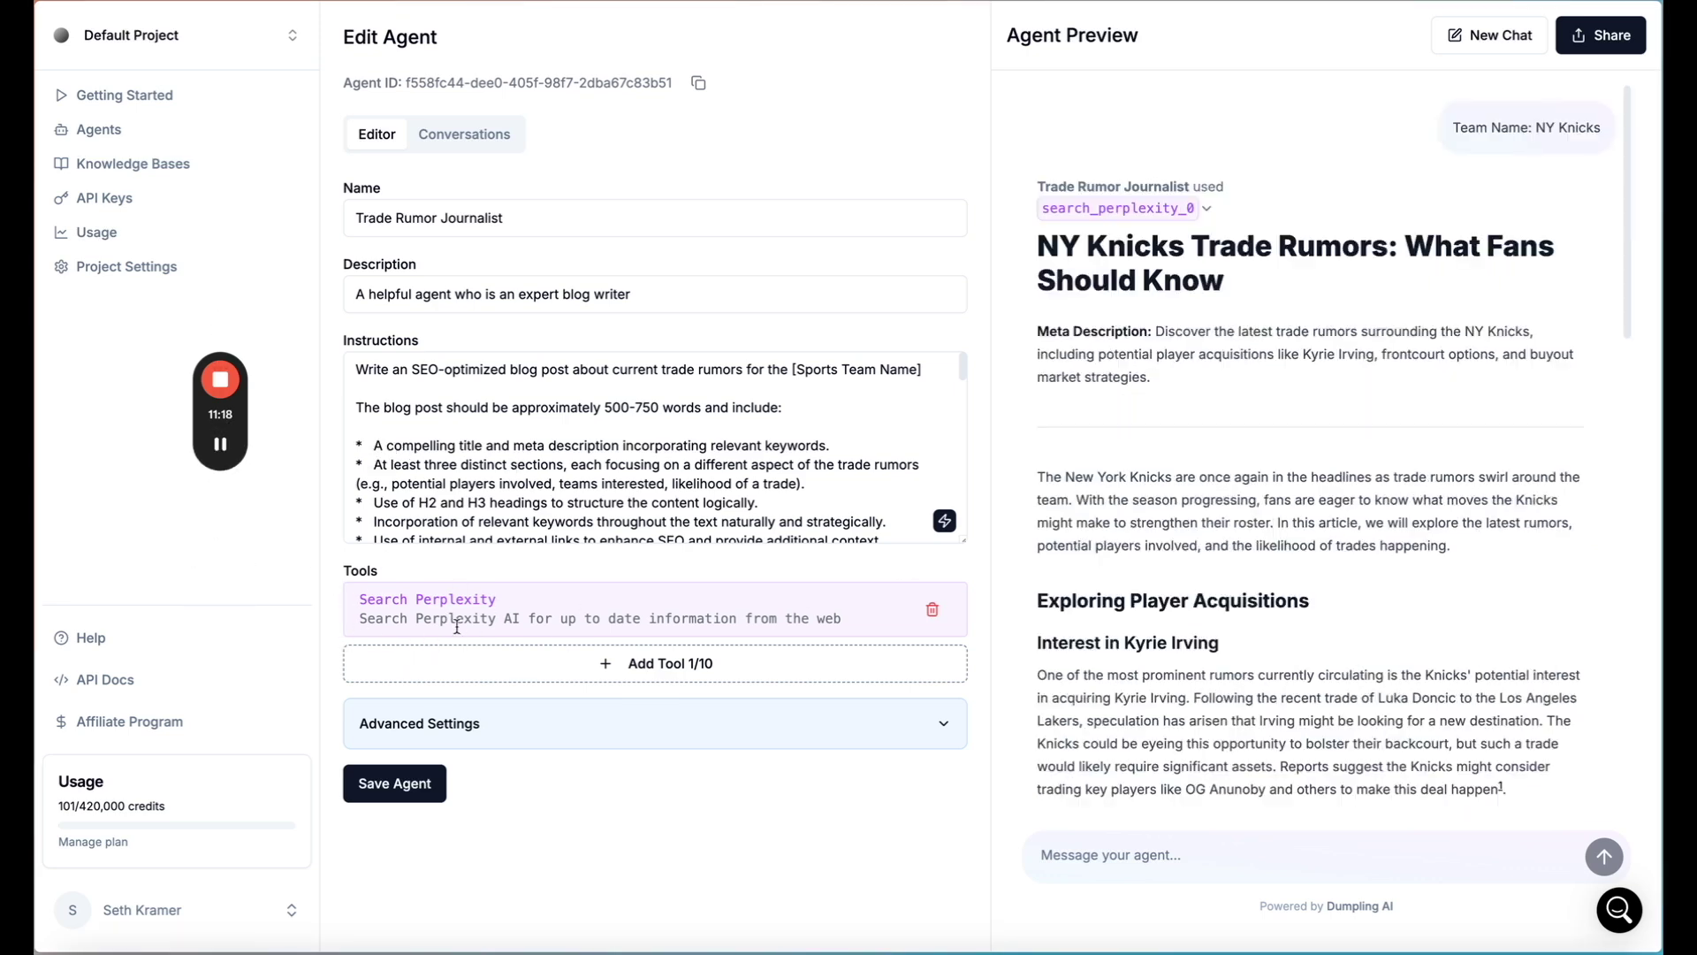
Browse the tools available to add to the agent, then cancel without adding one.
click(358, 663)
scroll(709, 530, down, 1)
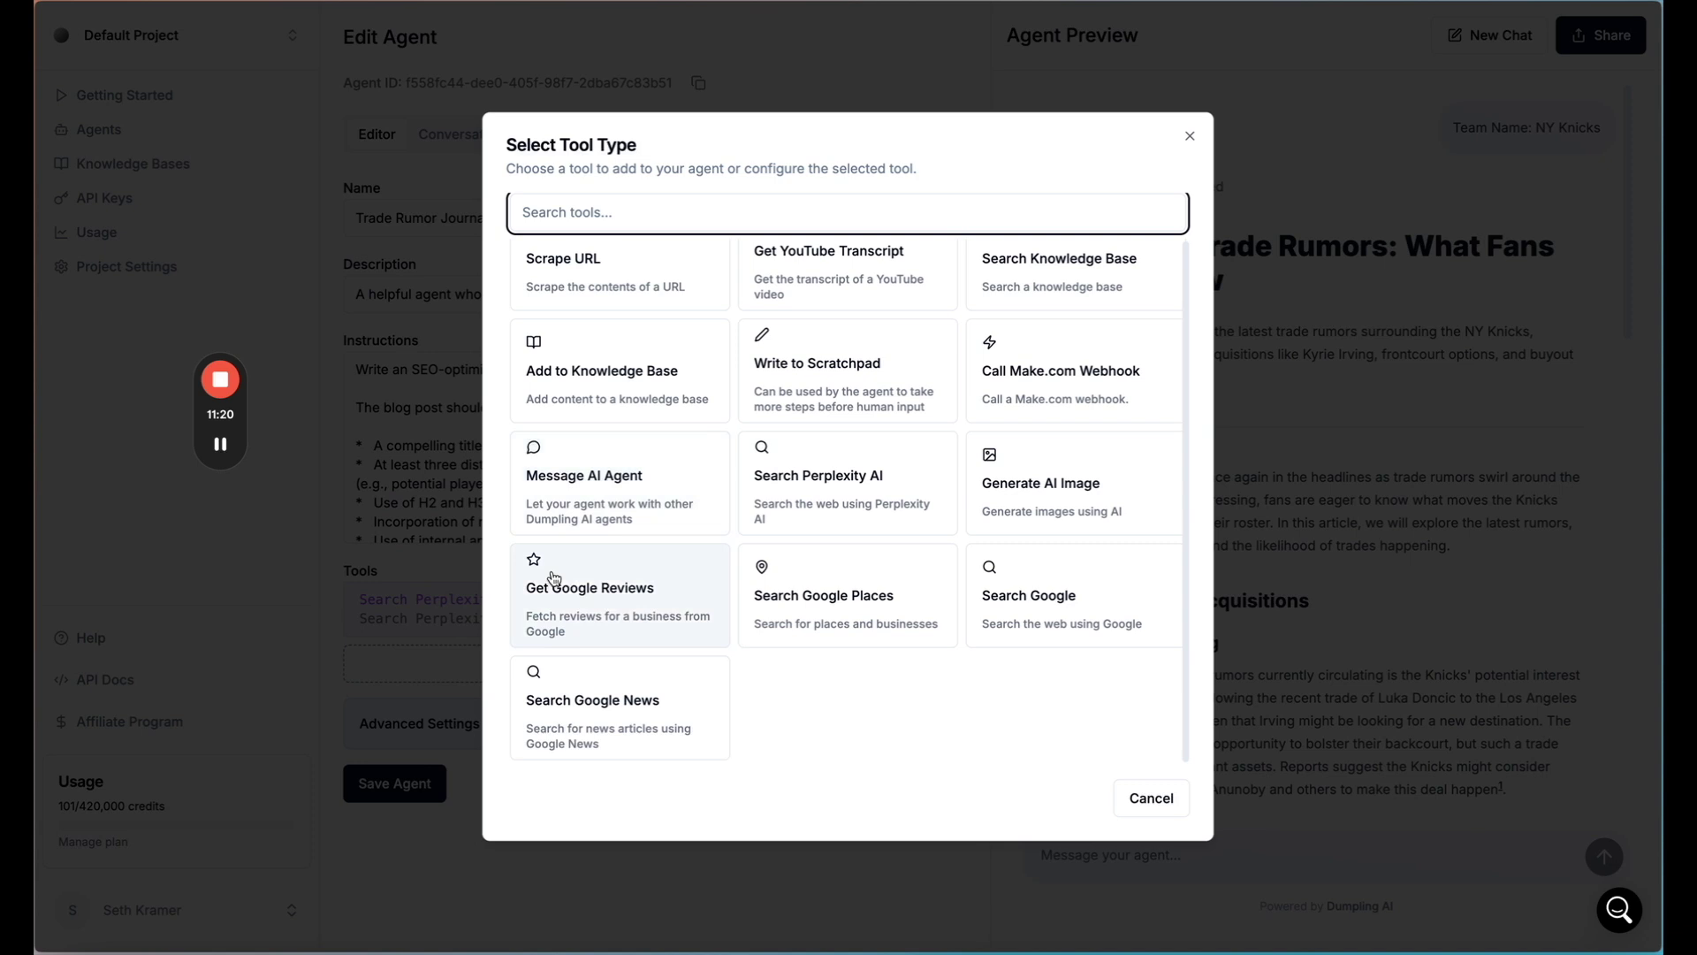
scroll(956, 471, up, 1)
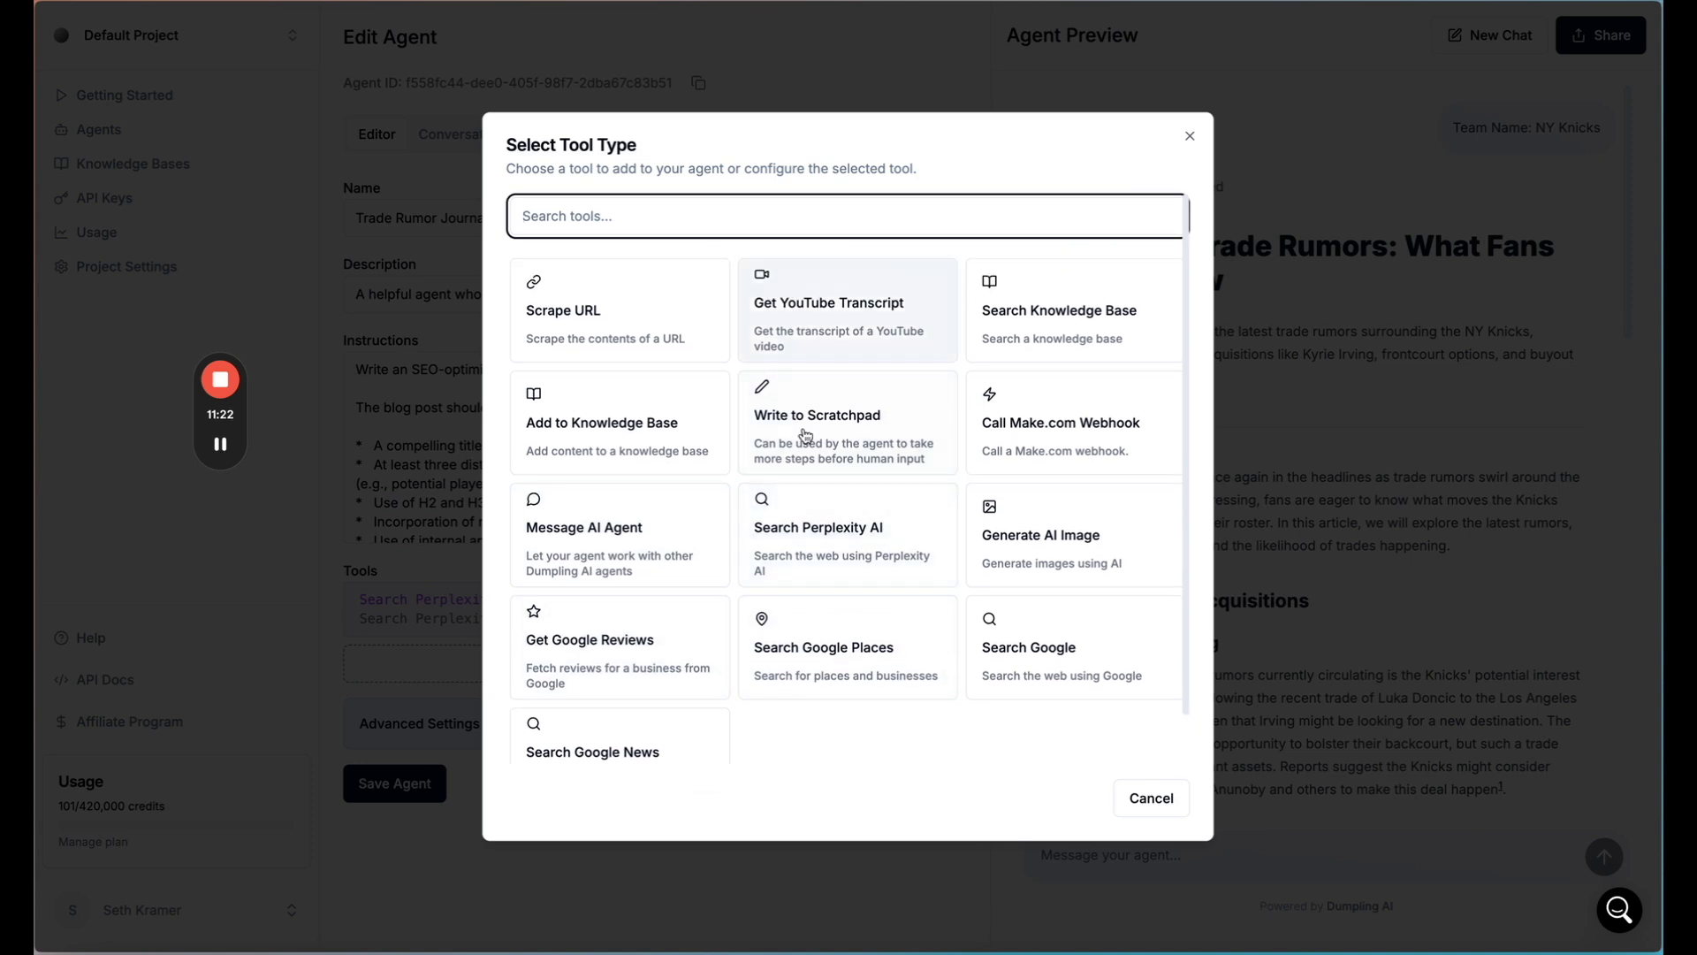
click(398, 370)
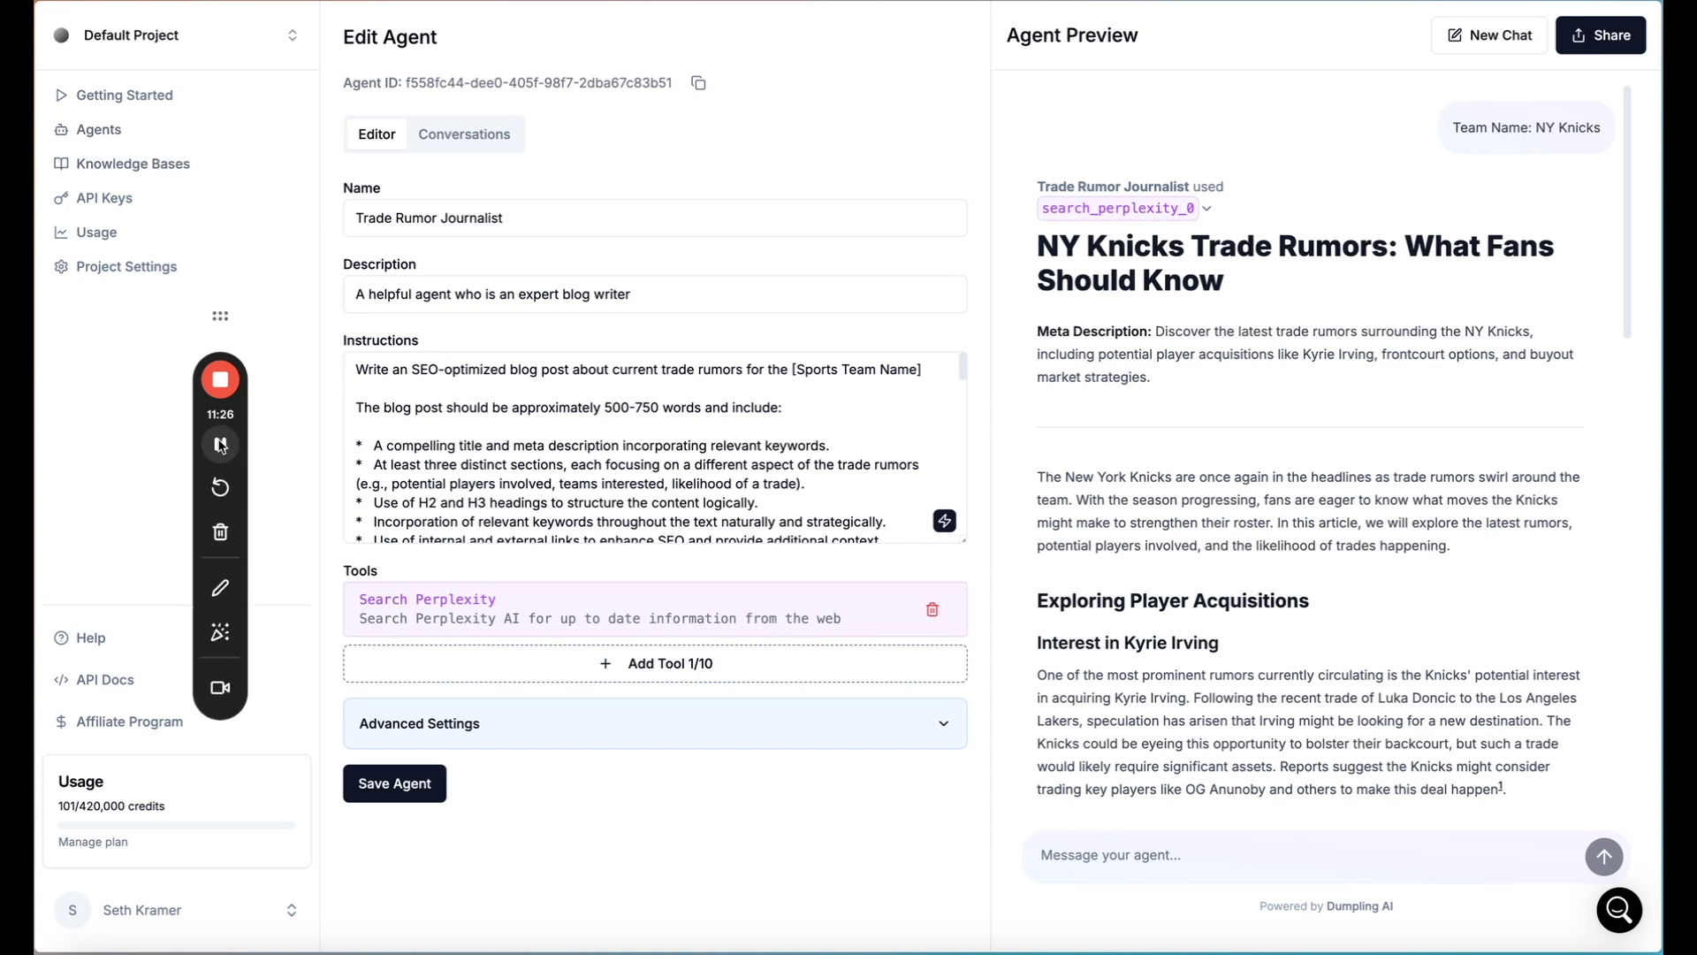
key(alt+Tab)
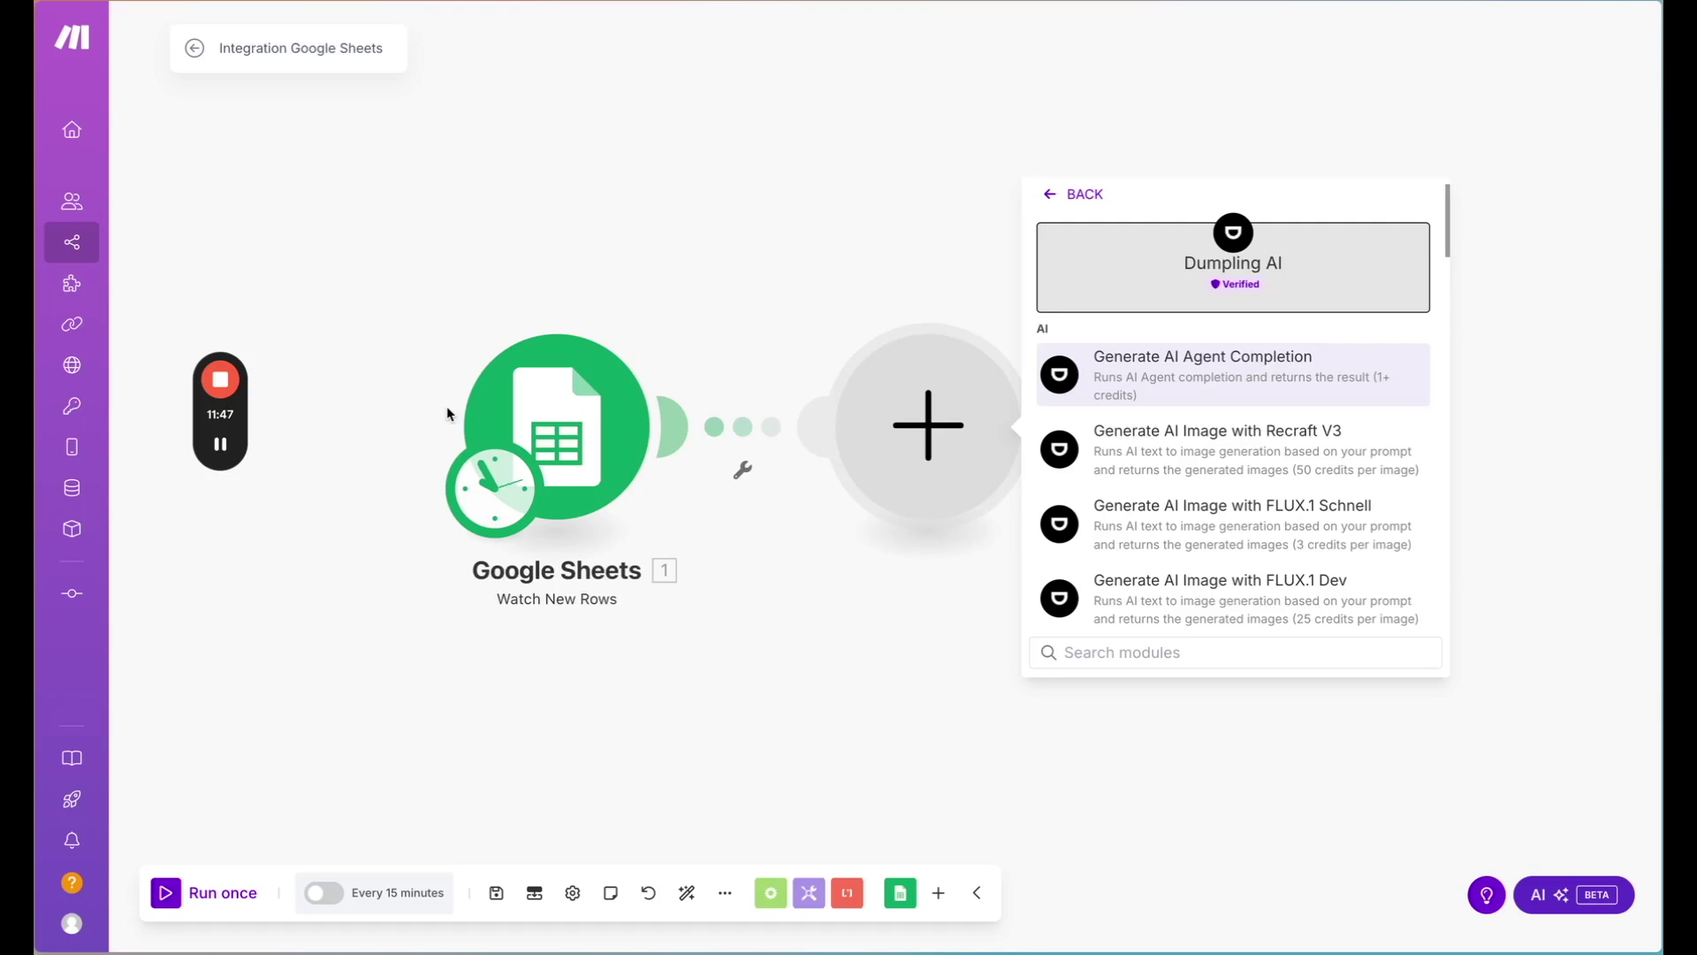
Position the Google Sheets Watch New Rows trigger and the empty module, then browse Dumpling AI's modules.
mouse_move(217, 447)
drag(570, 419, 468, 374)
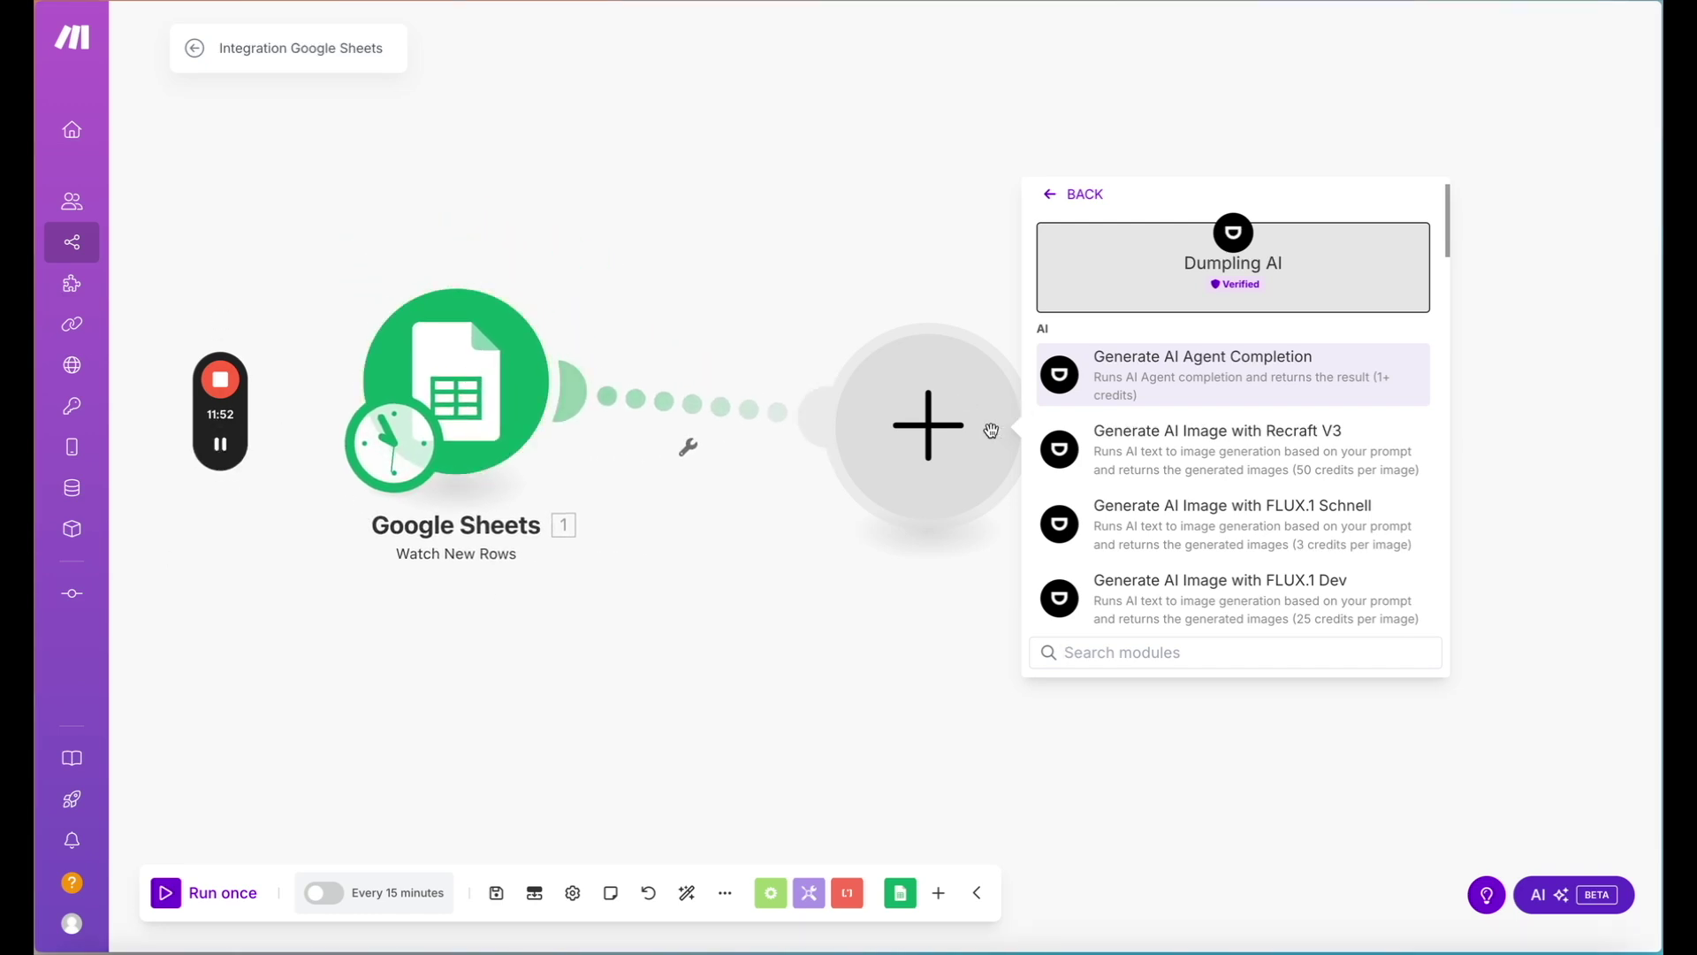
drag(945, 445, 891, 343)
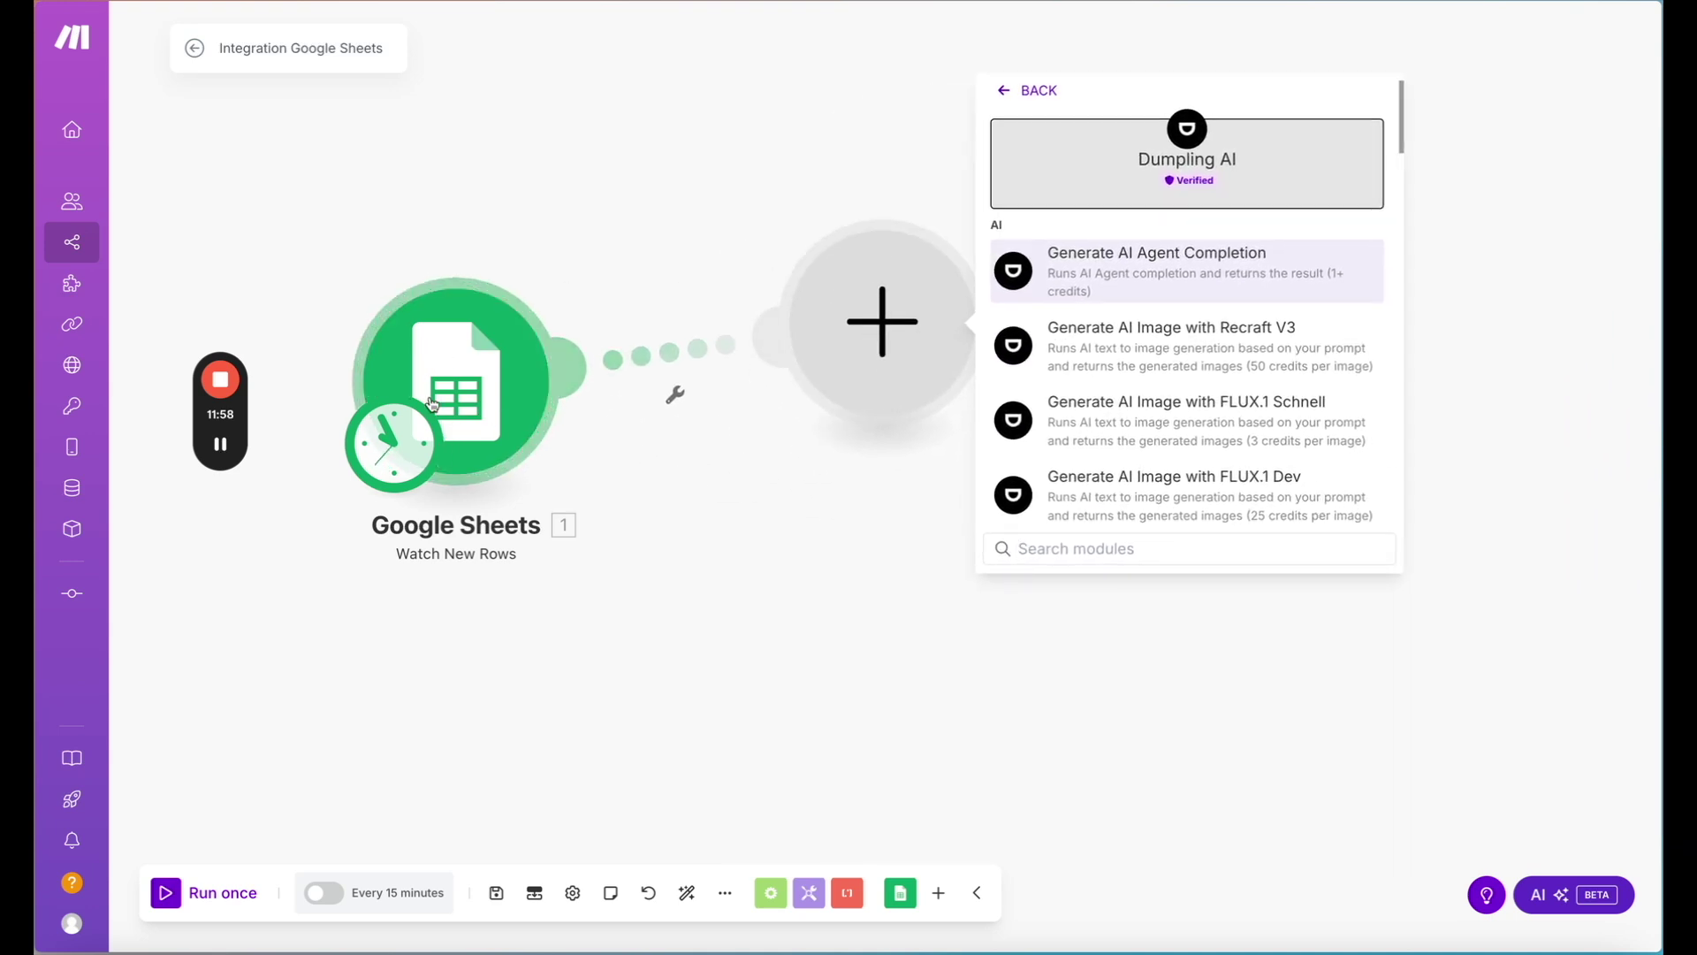
drag(432, 404, 462, 377)
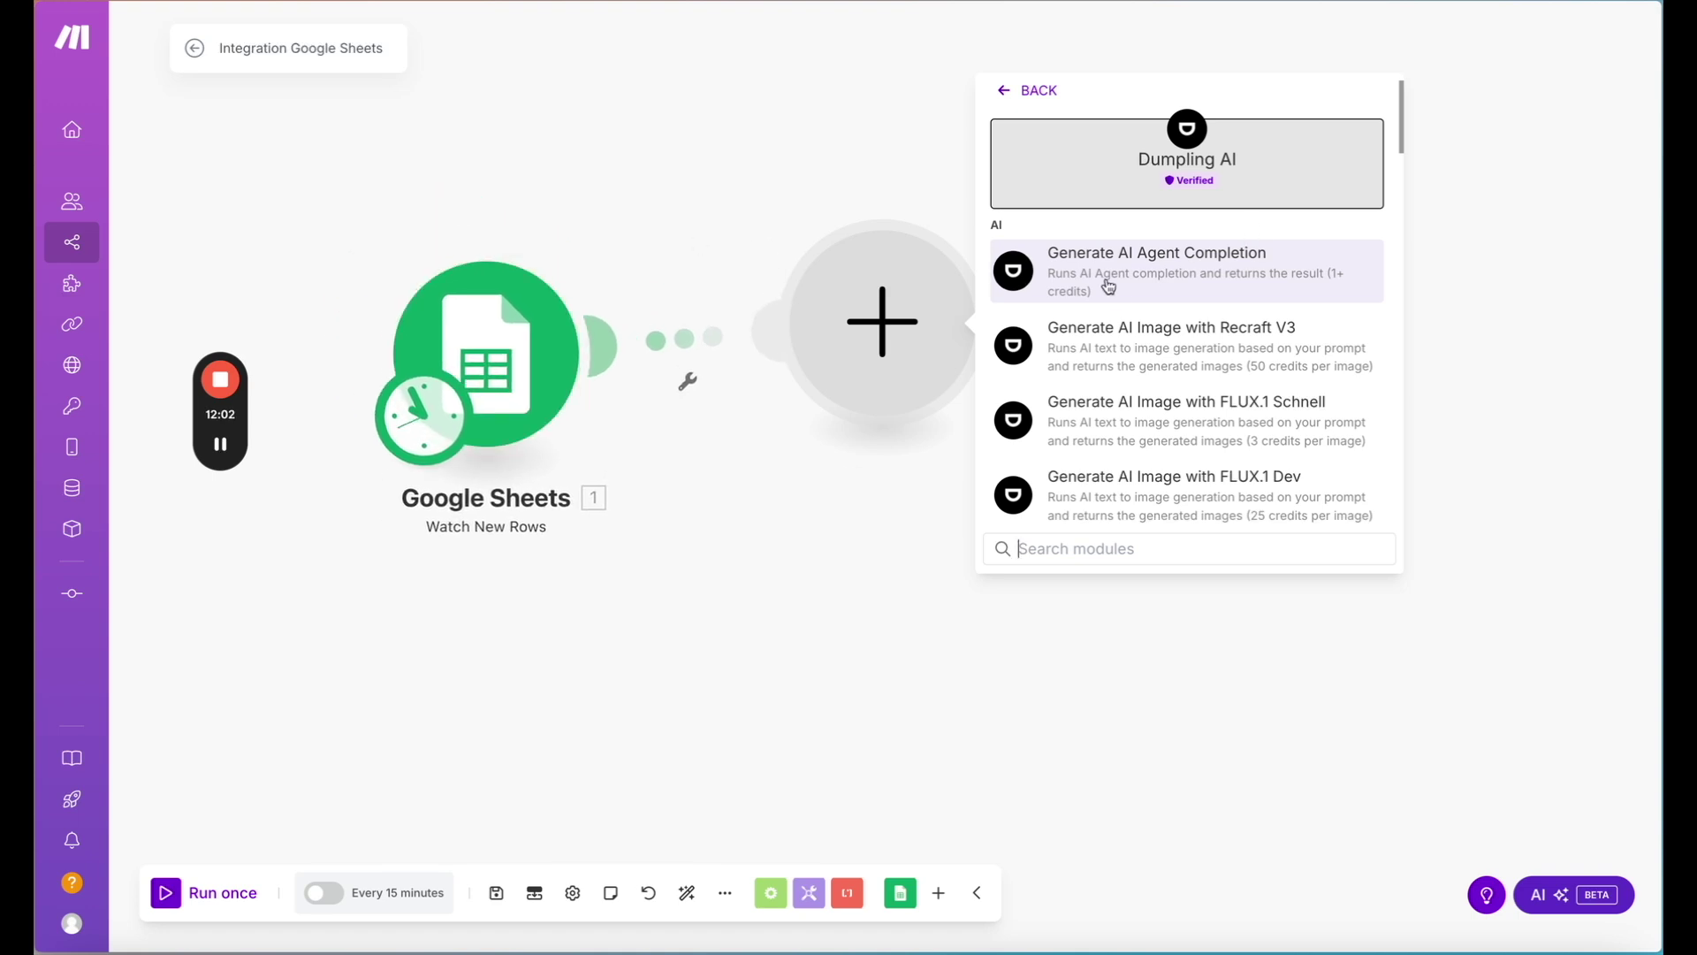
drag(917, 306, 837, 351)
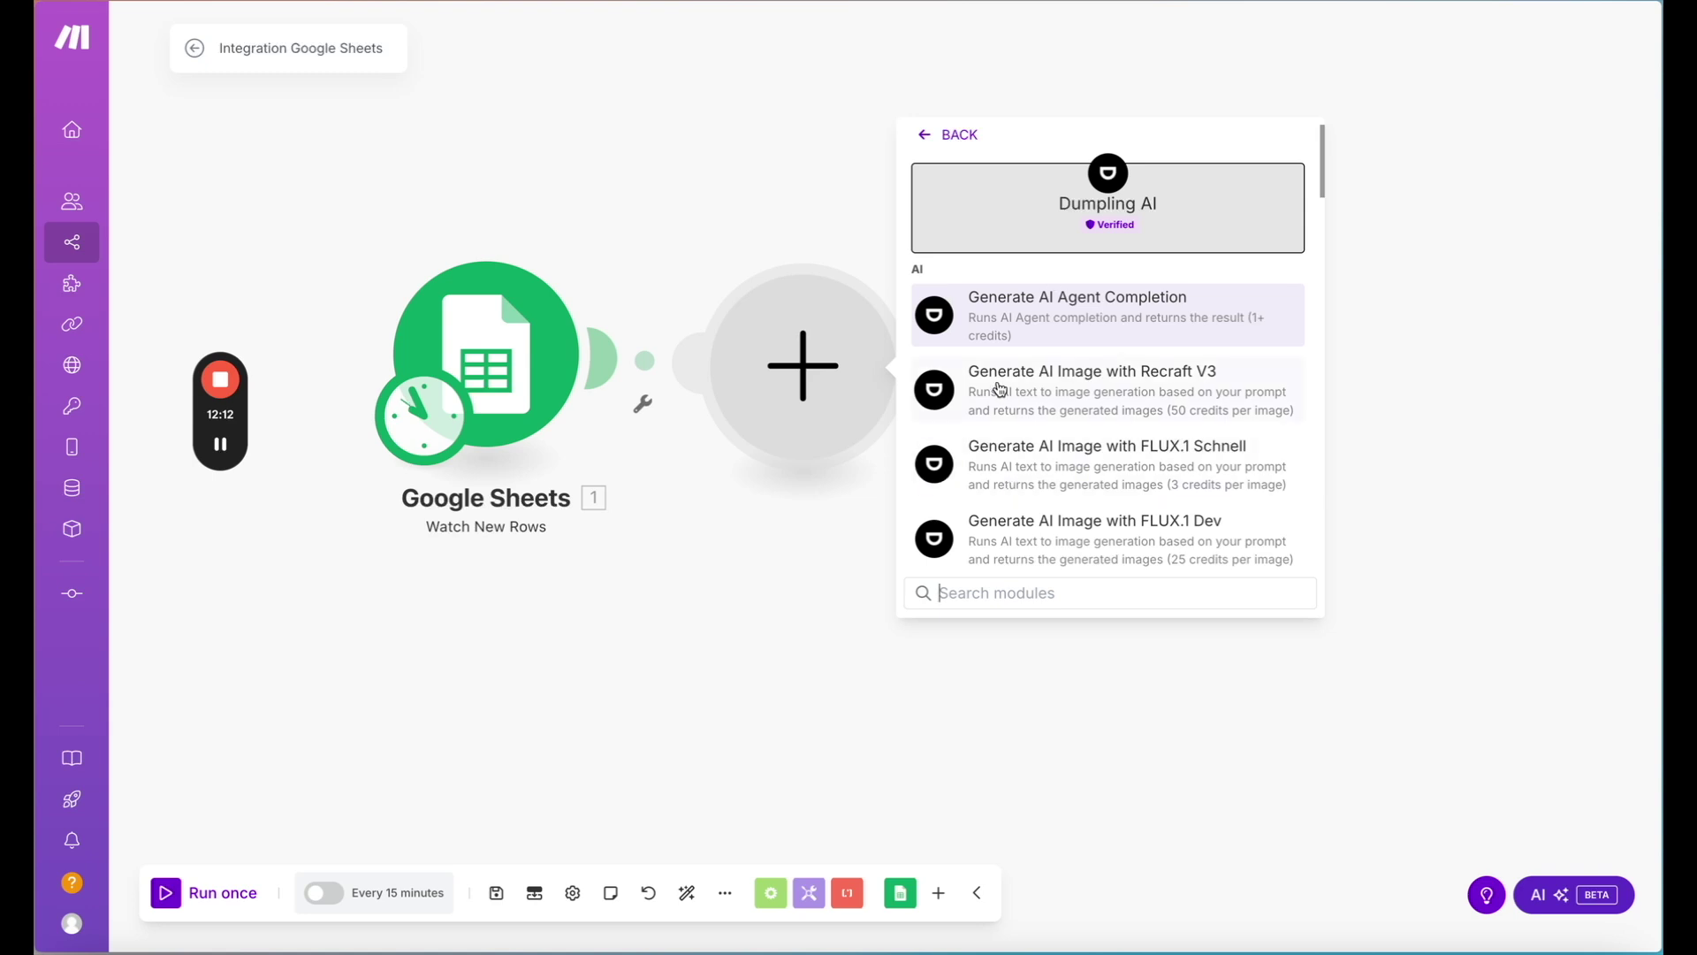
scroll(1042, 530, down, 3)
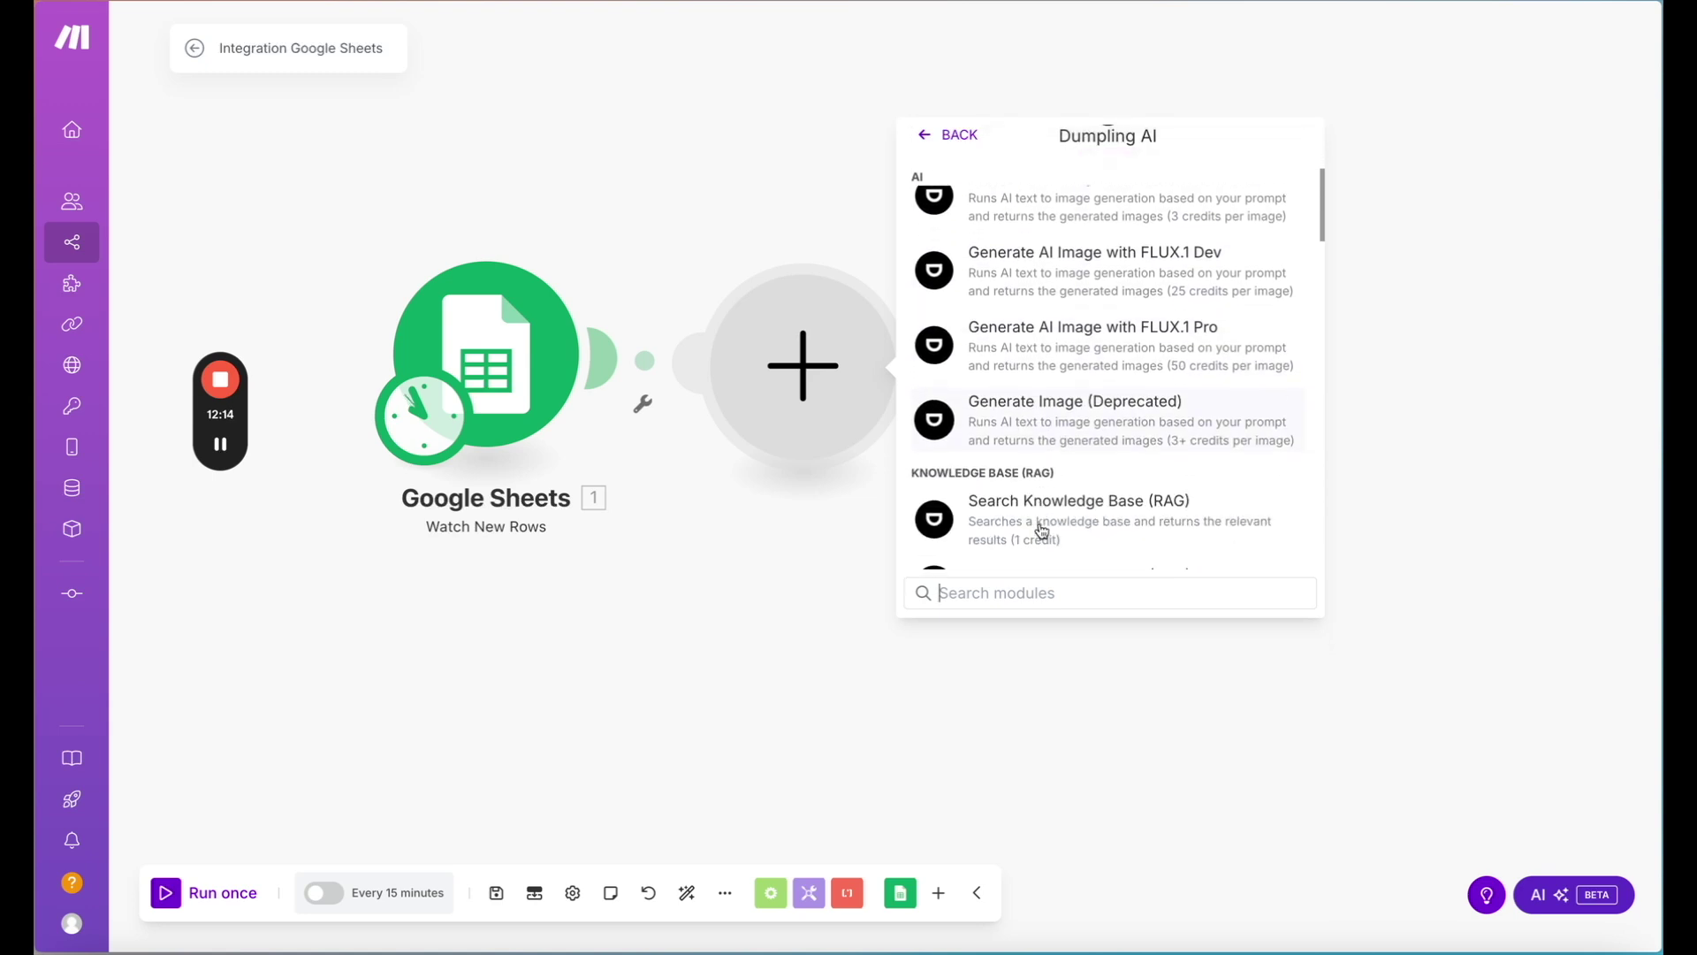
scroll(1042, 530, down, 10)
scroll(1026, 417, up, 15)
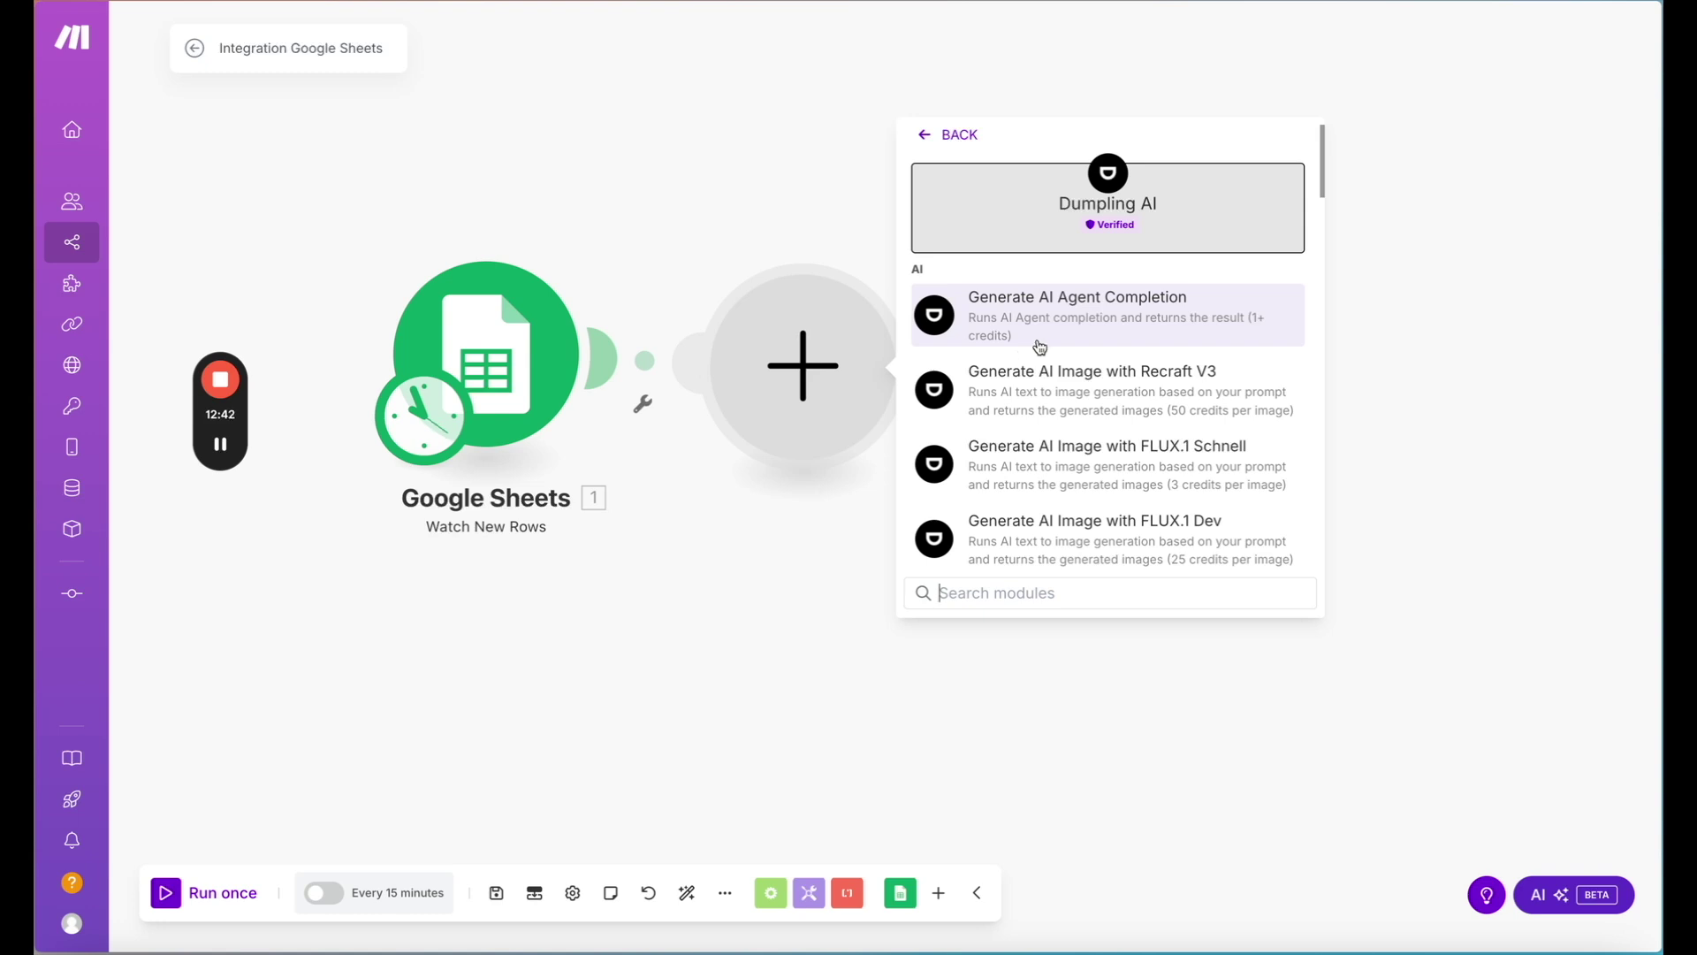
scroll(1040, 347, down, 2)
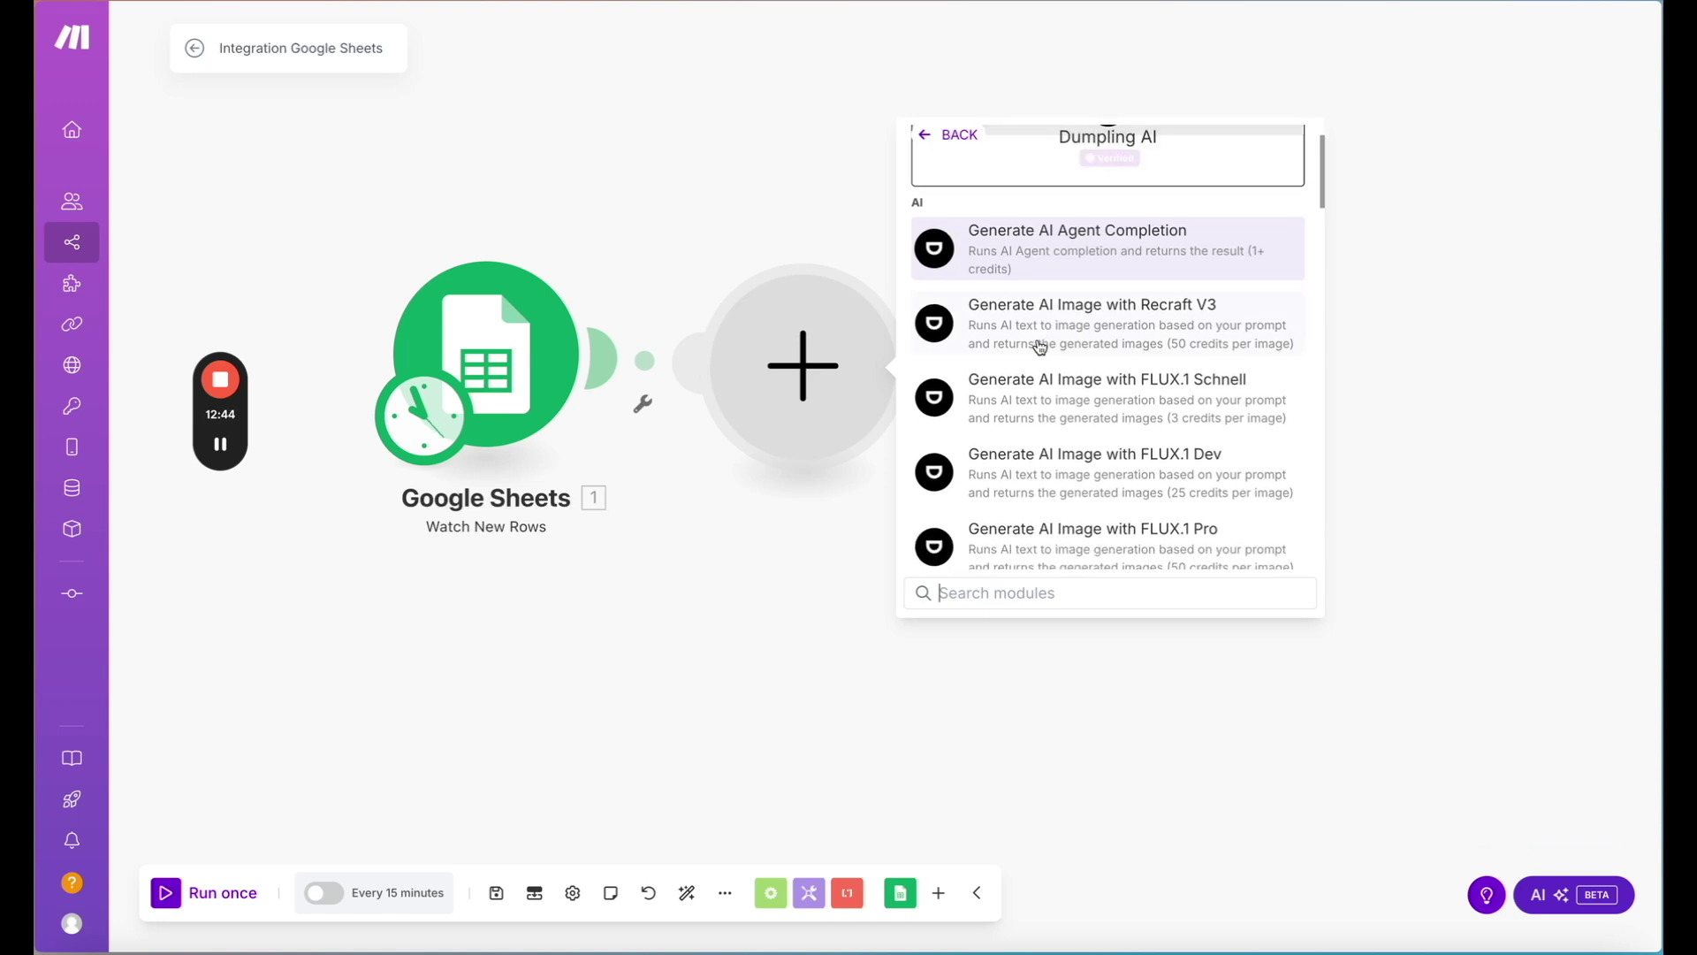
scroll(1081, 432, down, 1)
scroll(1082, 430, down, 1)
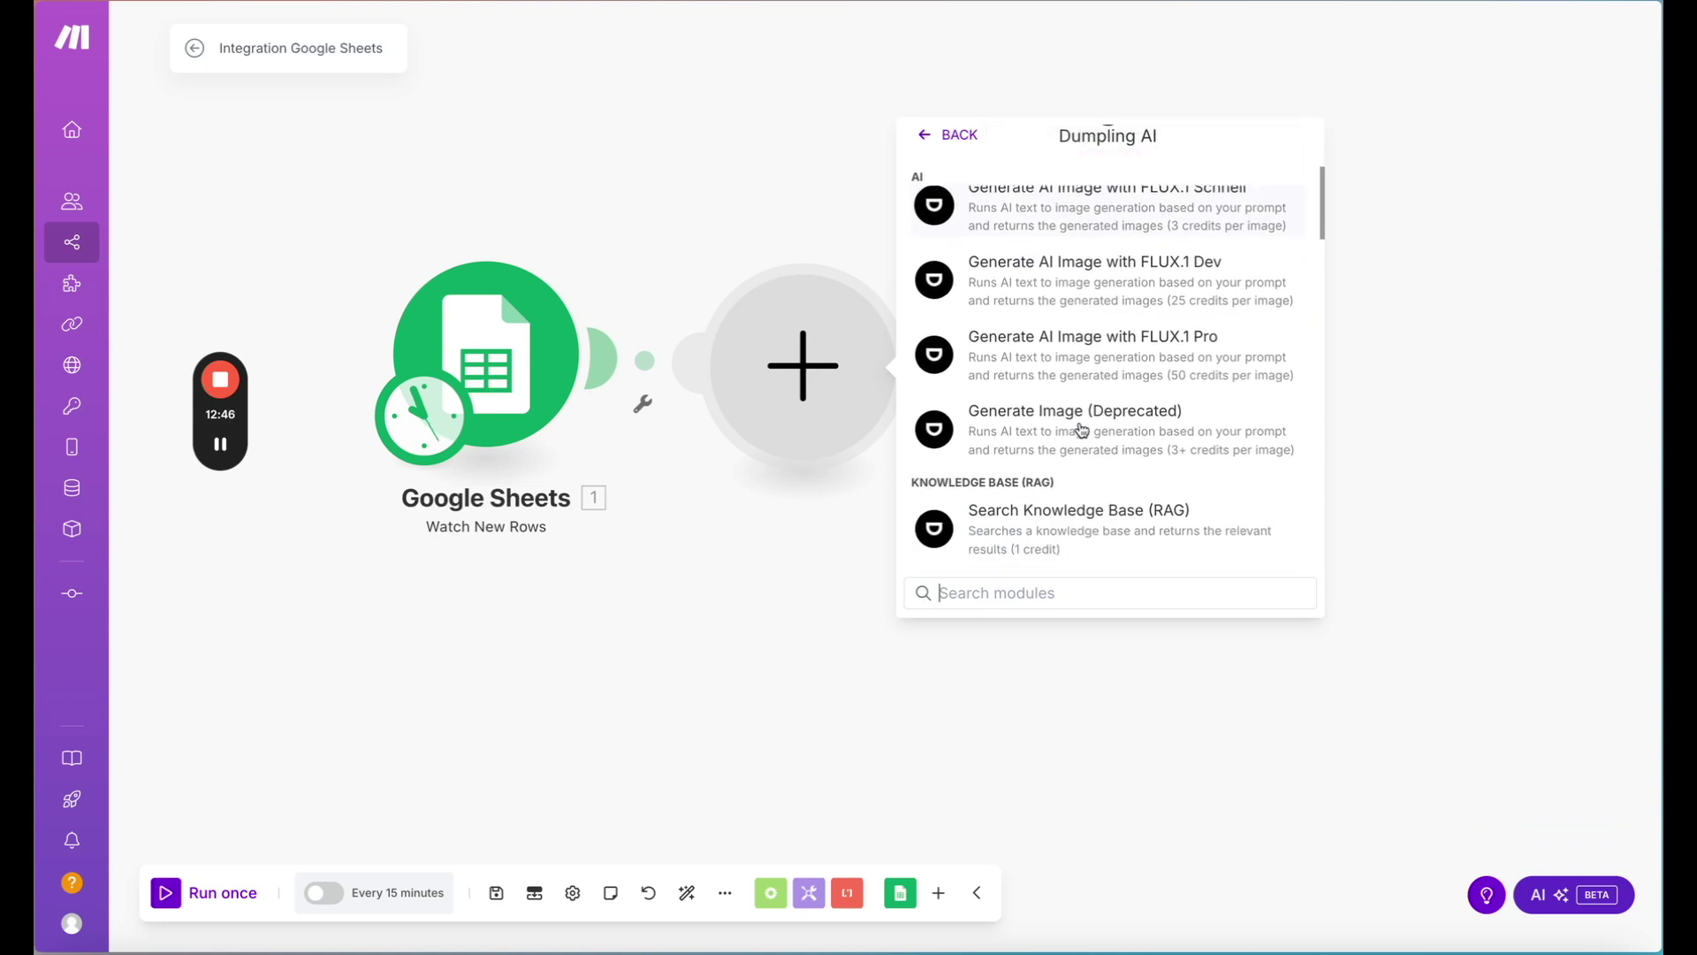
scroll(1082, 431, up, 2)
scroll(1082, 431, down, 1)
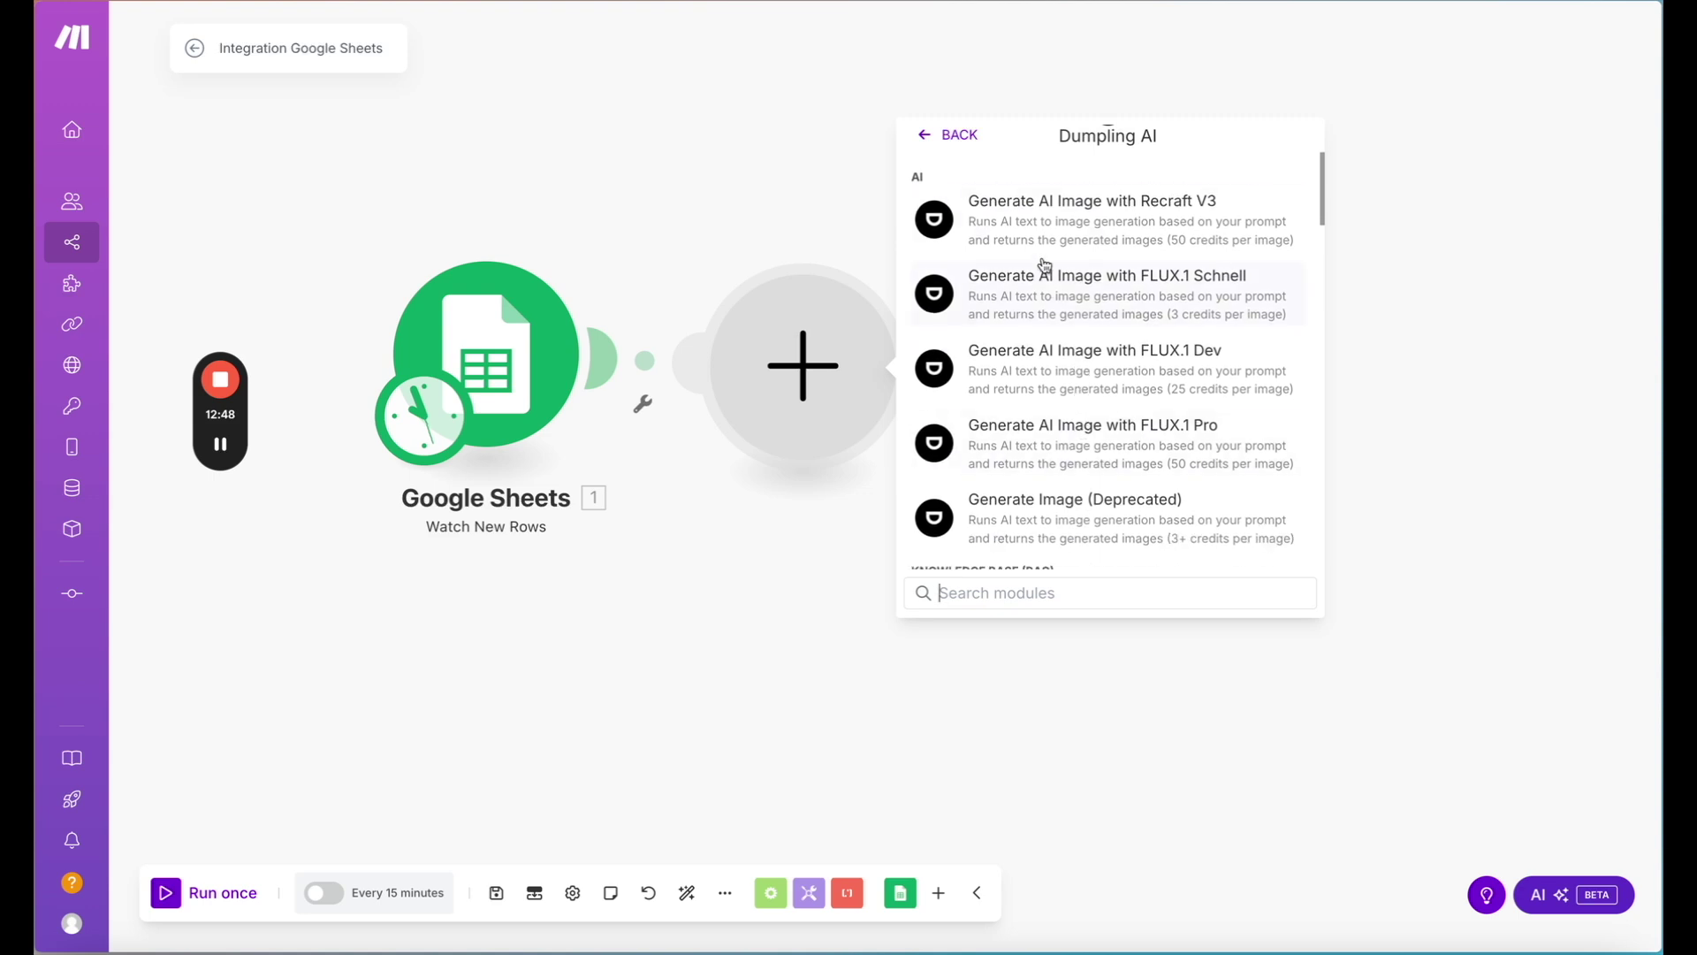
scroll(1043, 228, up, 1)
scroll(1043, 228, down, 1)
scroll(1084, 482, down, 3)
scroll(1027, 405, down, 1)
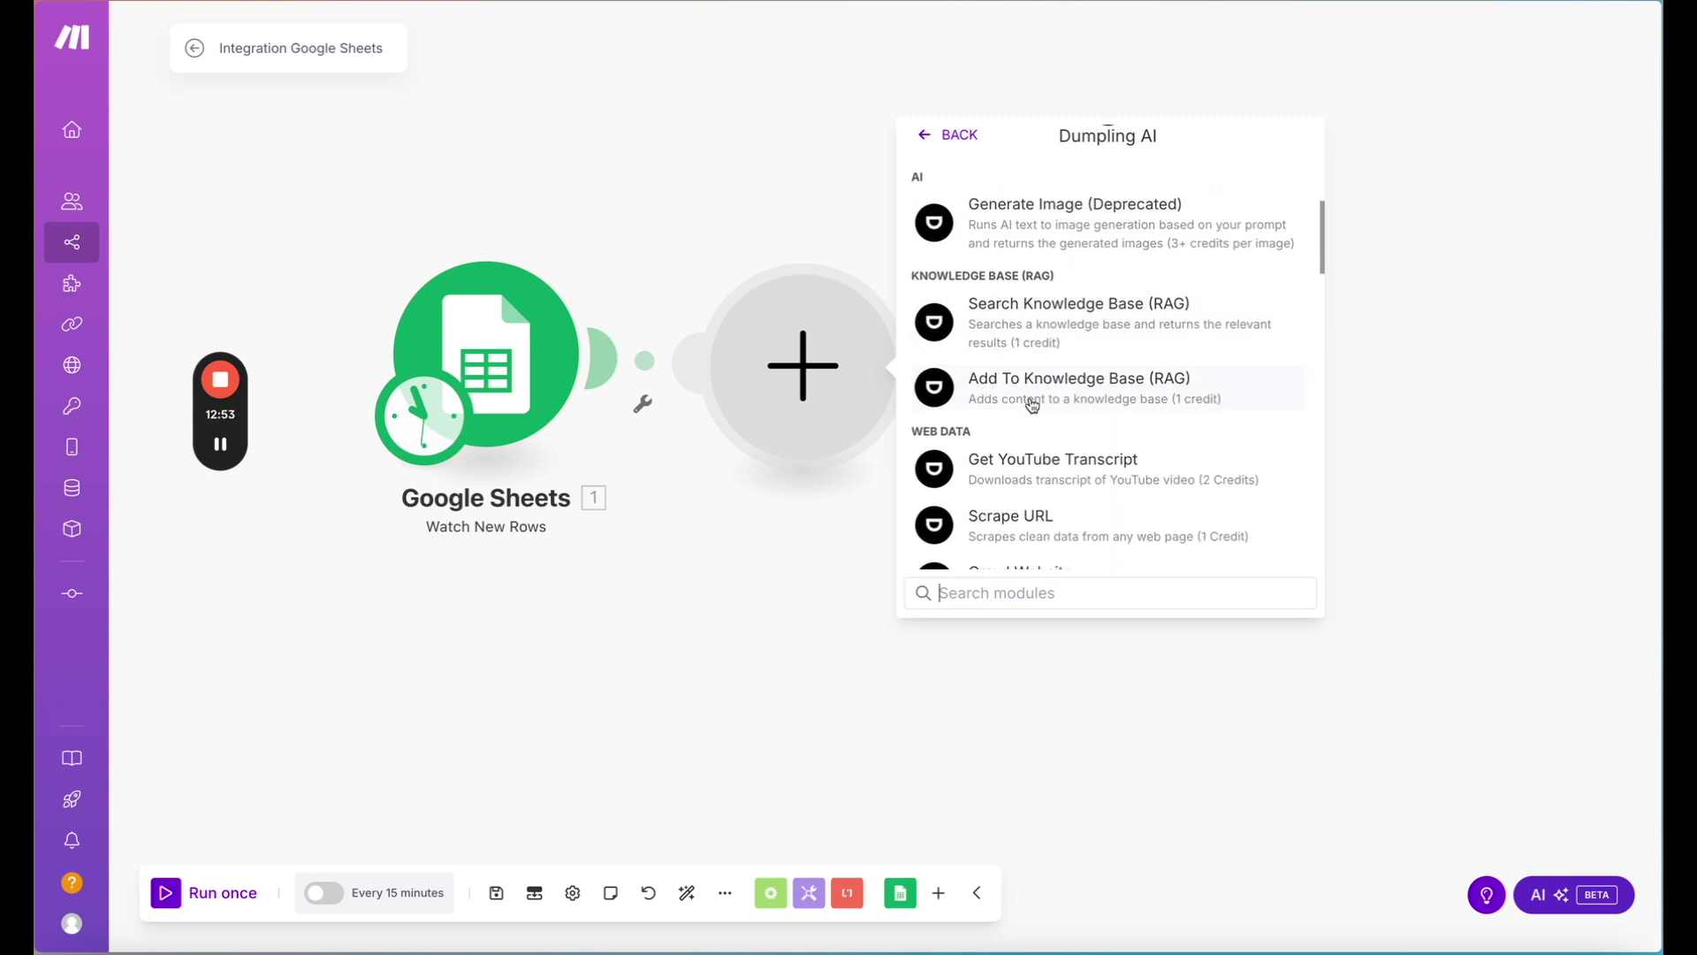
scroll(1074, 361, down, 1)
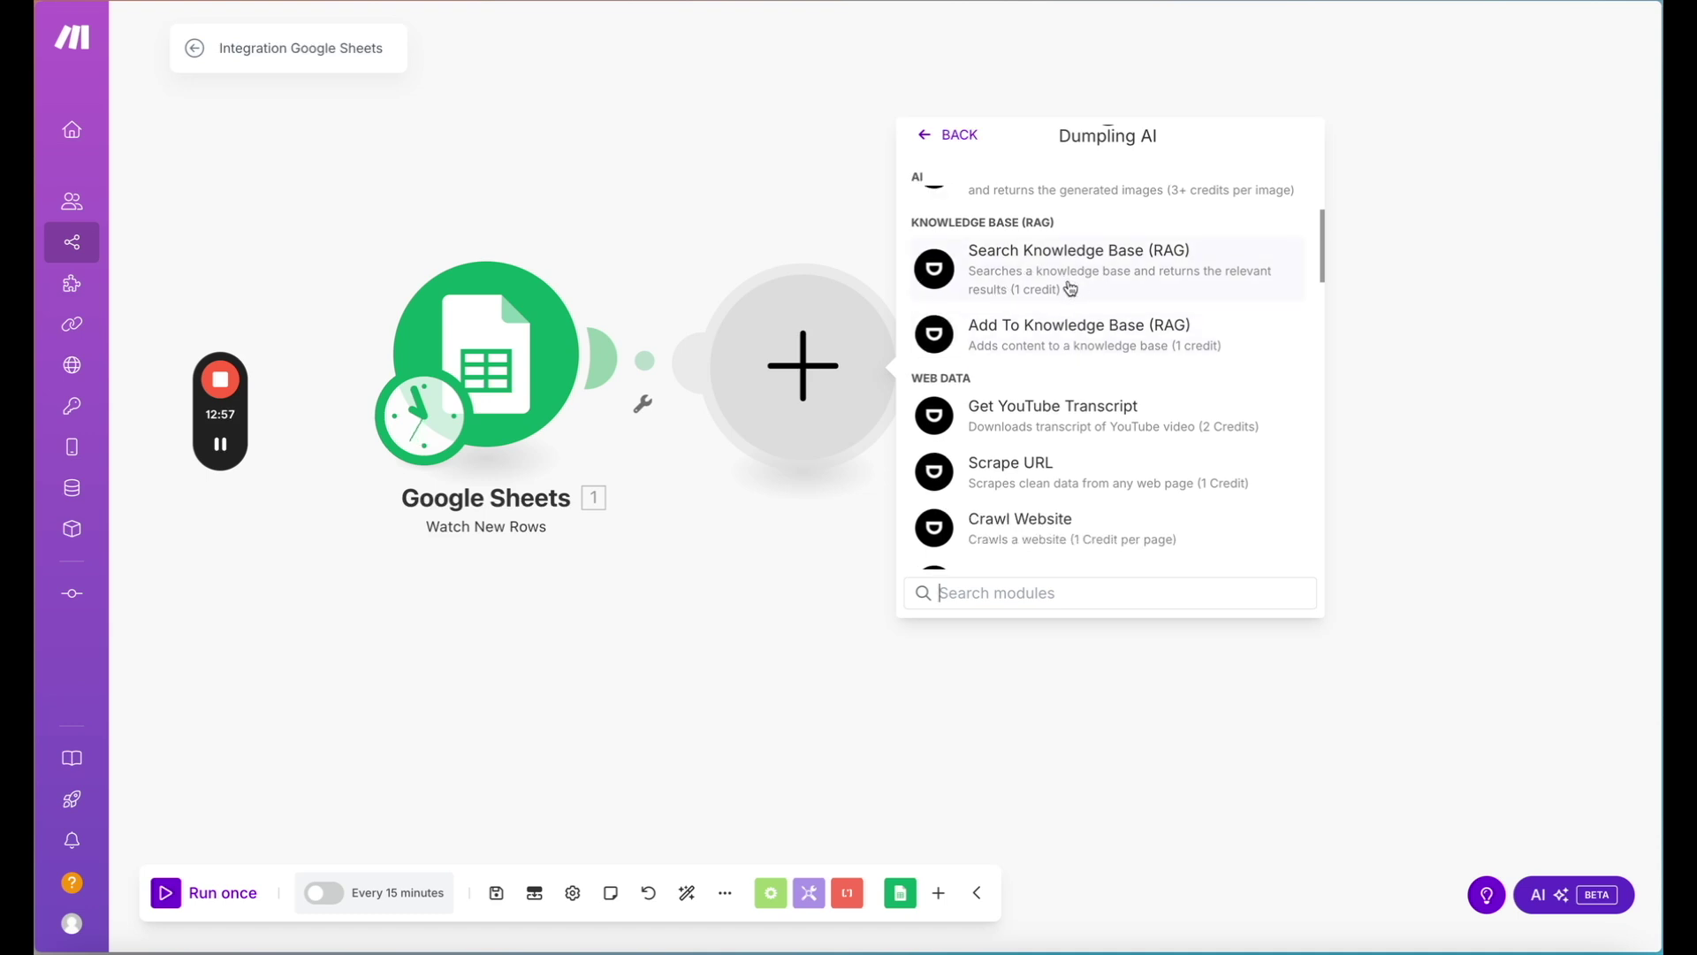
scroll(1026, 277, down, 2)
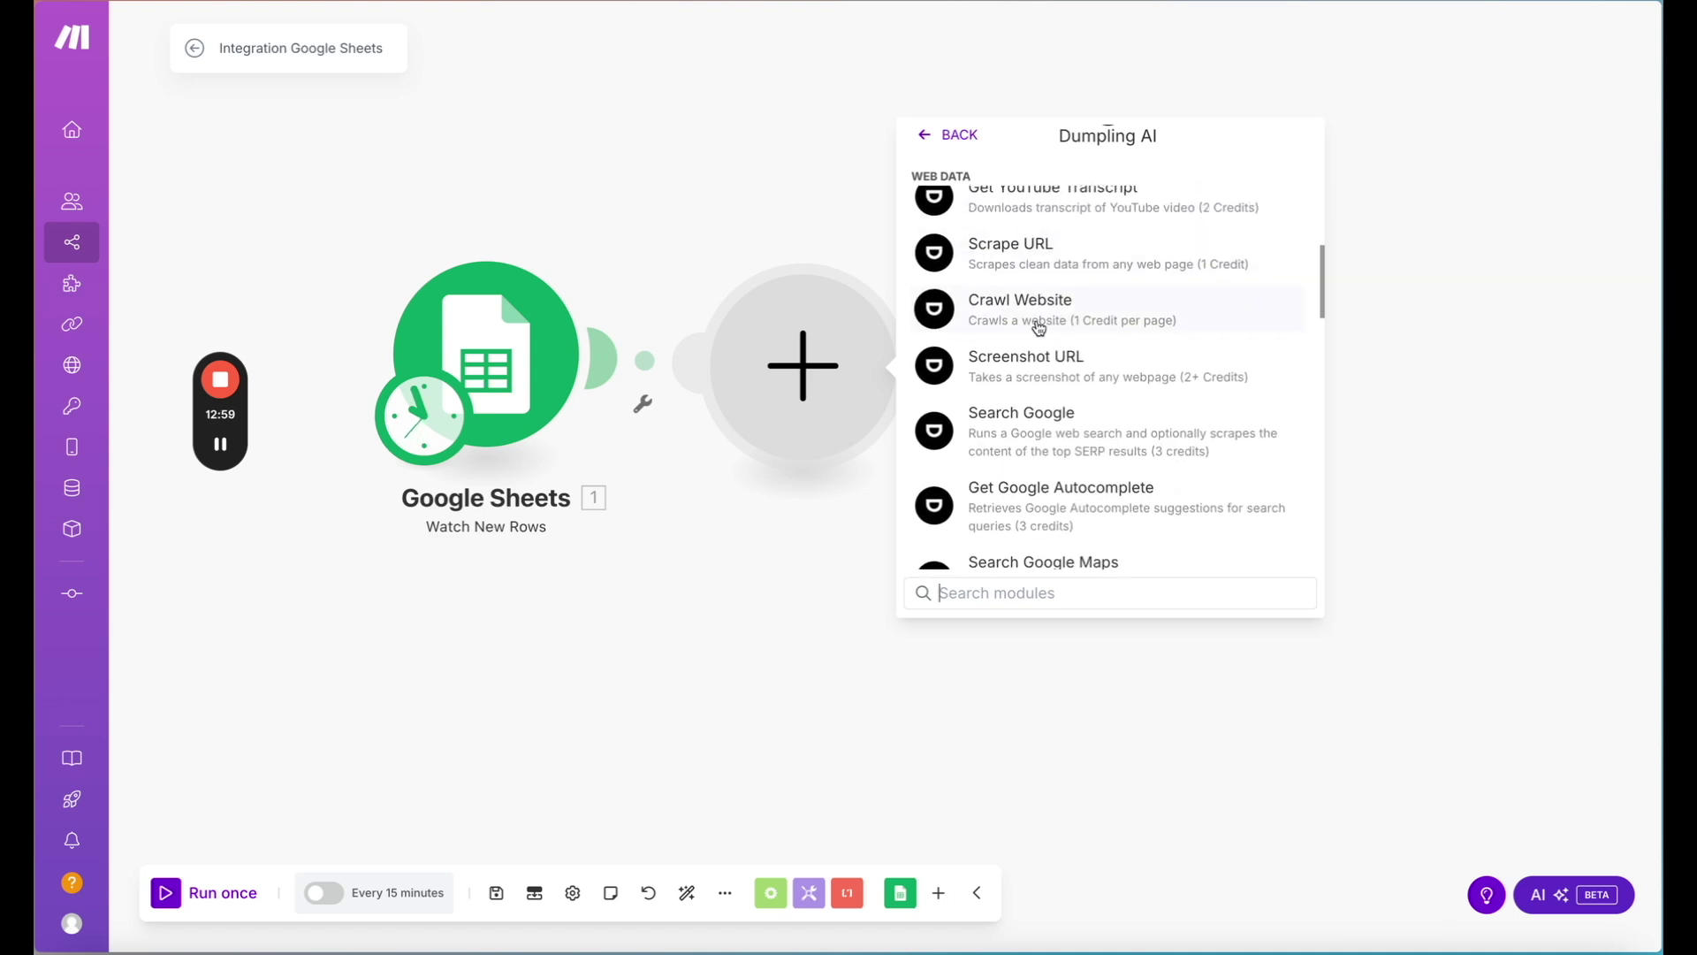
scroll(1052, 422, down, 1)
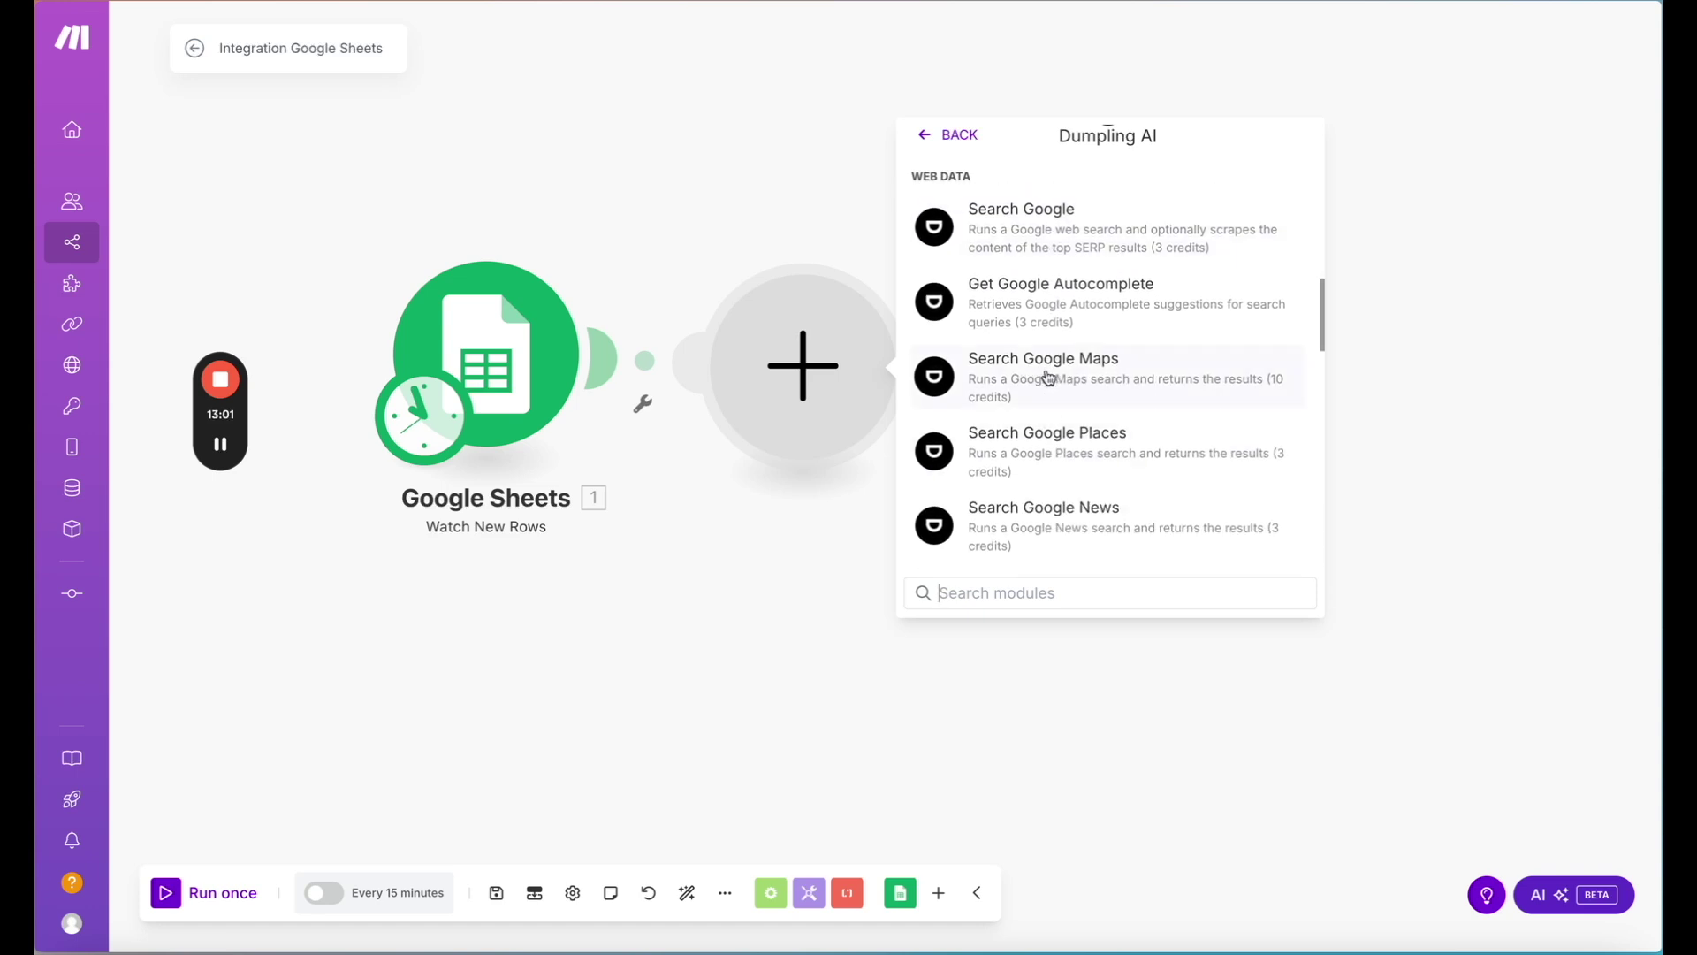
scroll(1074, 411, down, 2)
scroll(1159, 407, down, 9)
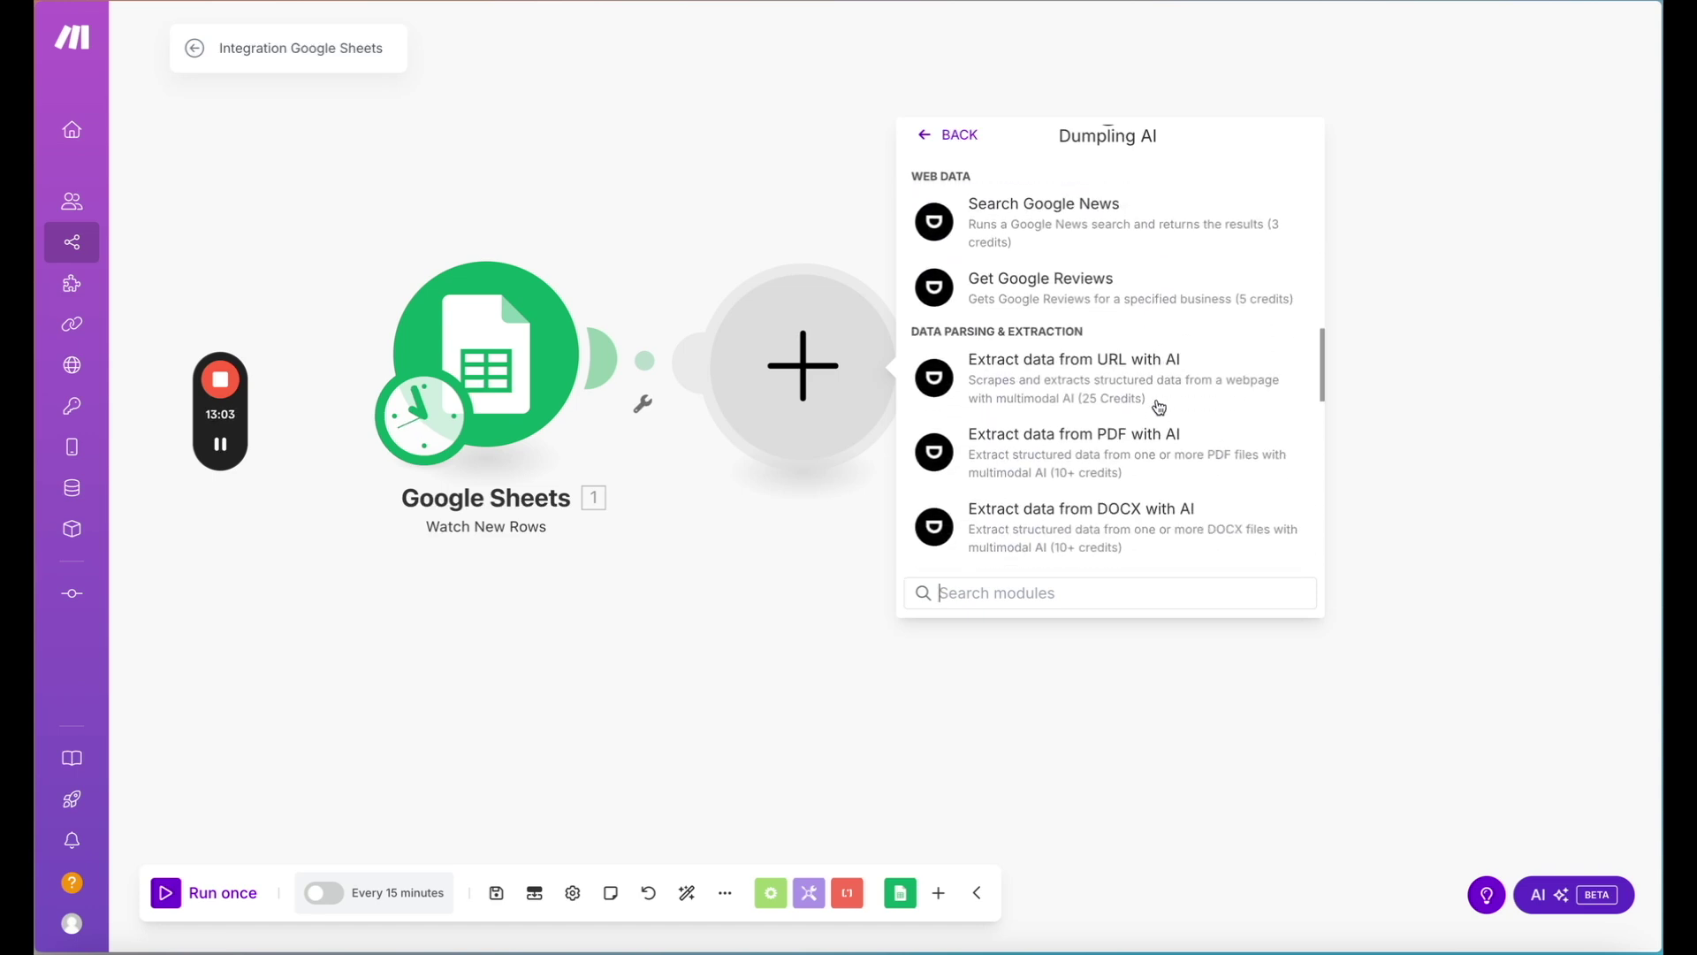
scroll(982, 407, down, 6)
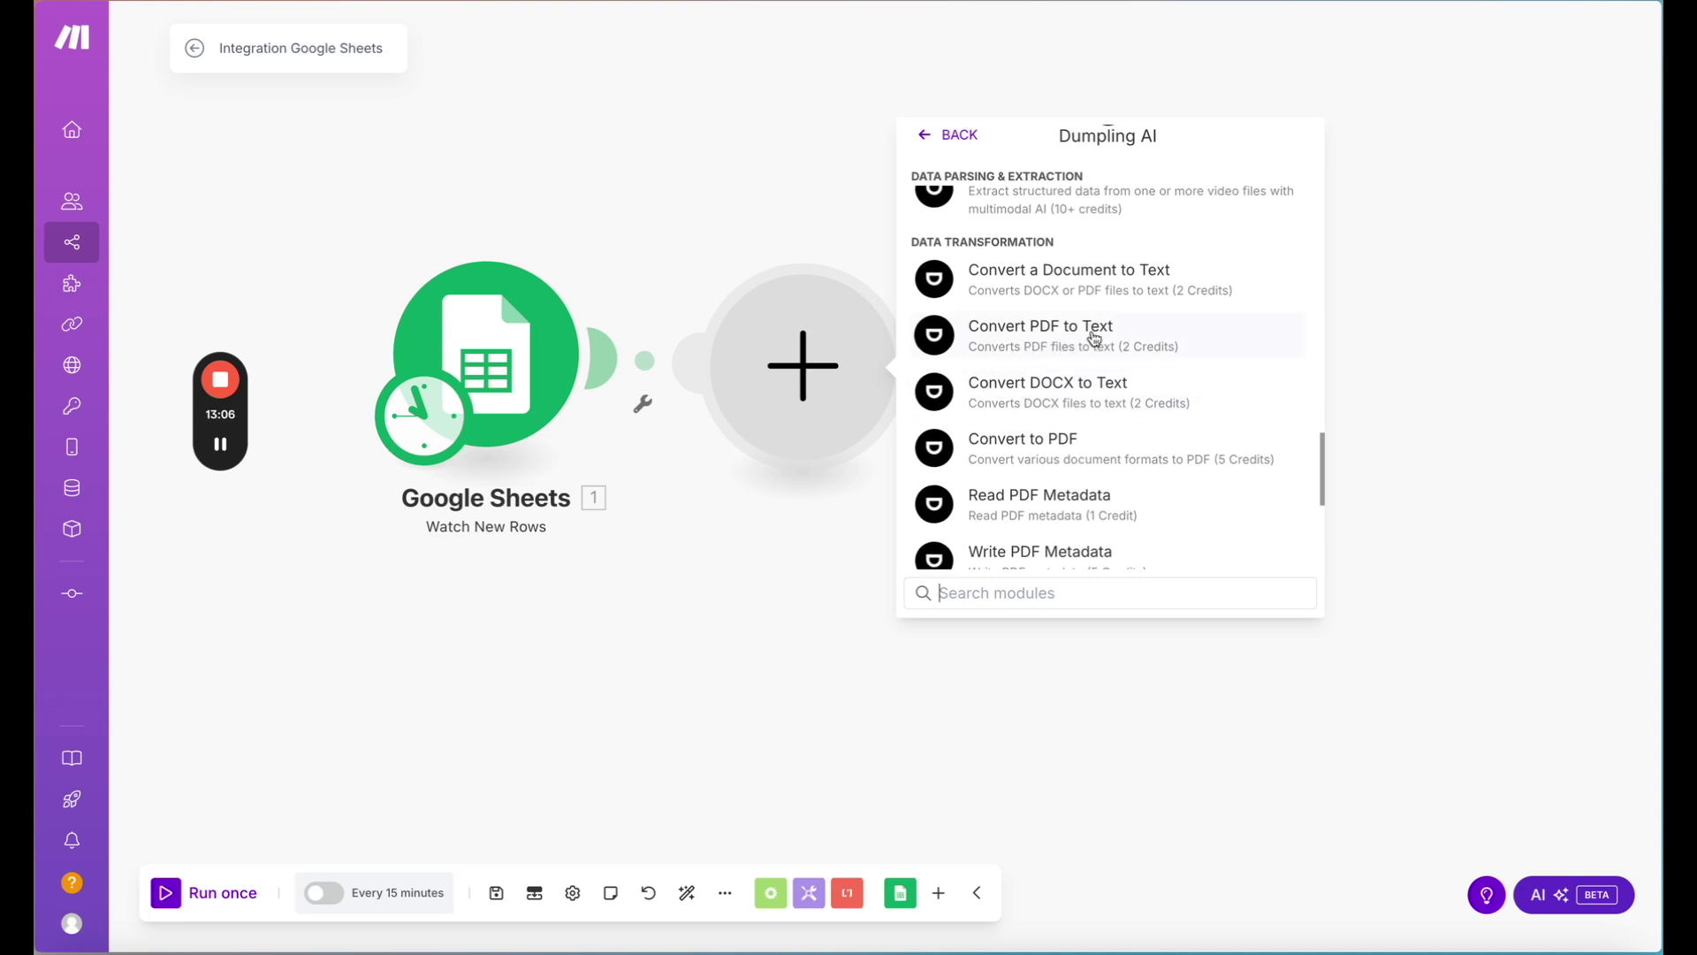
scroll(1149, 290, down, 4)
scroll(1049, 383, down, 3)
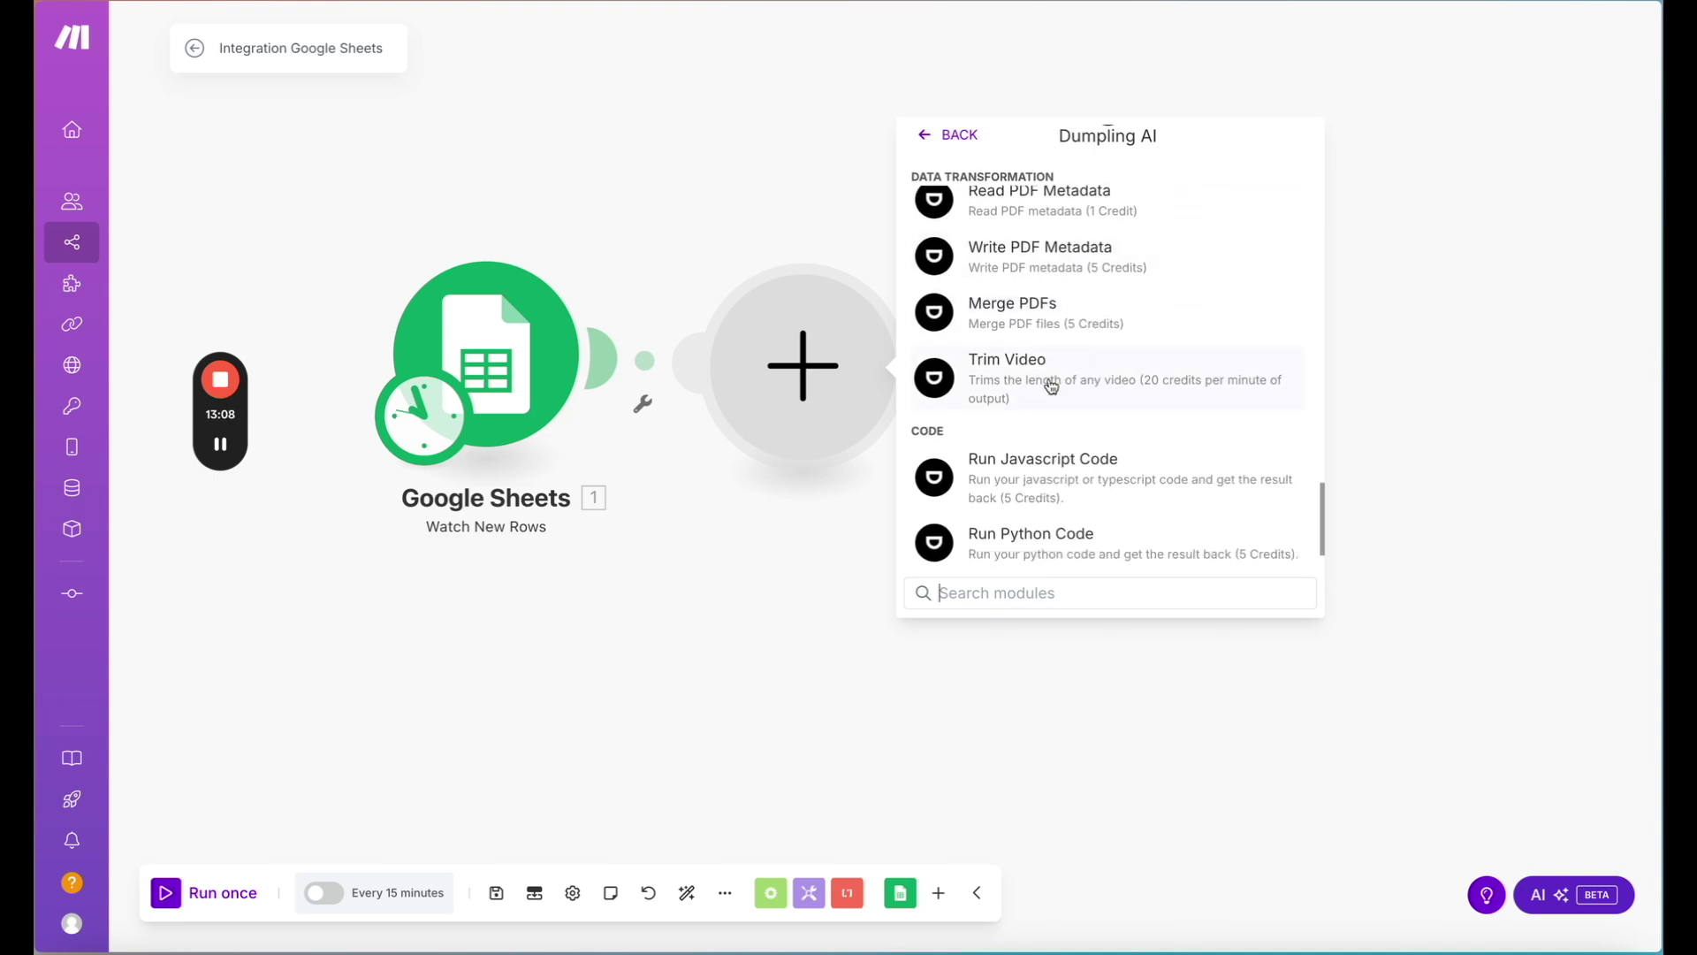
scroll(1051, 433, up, 3)
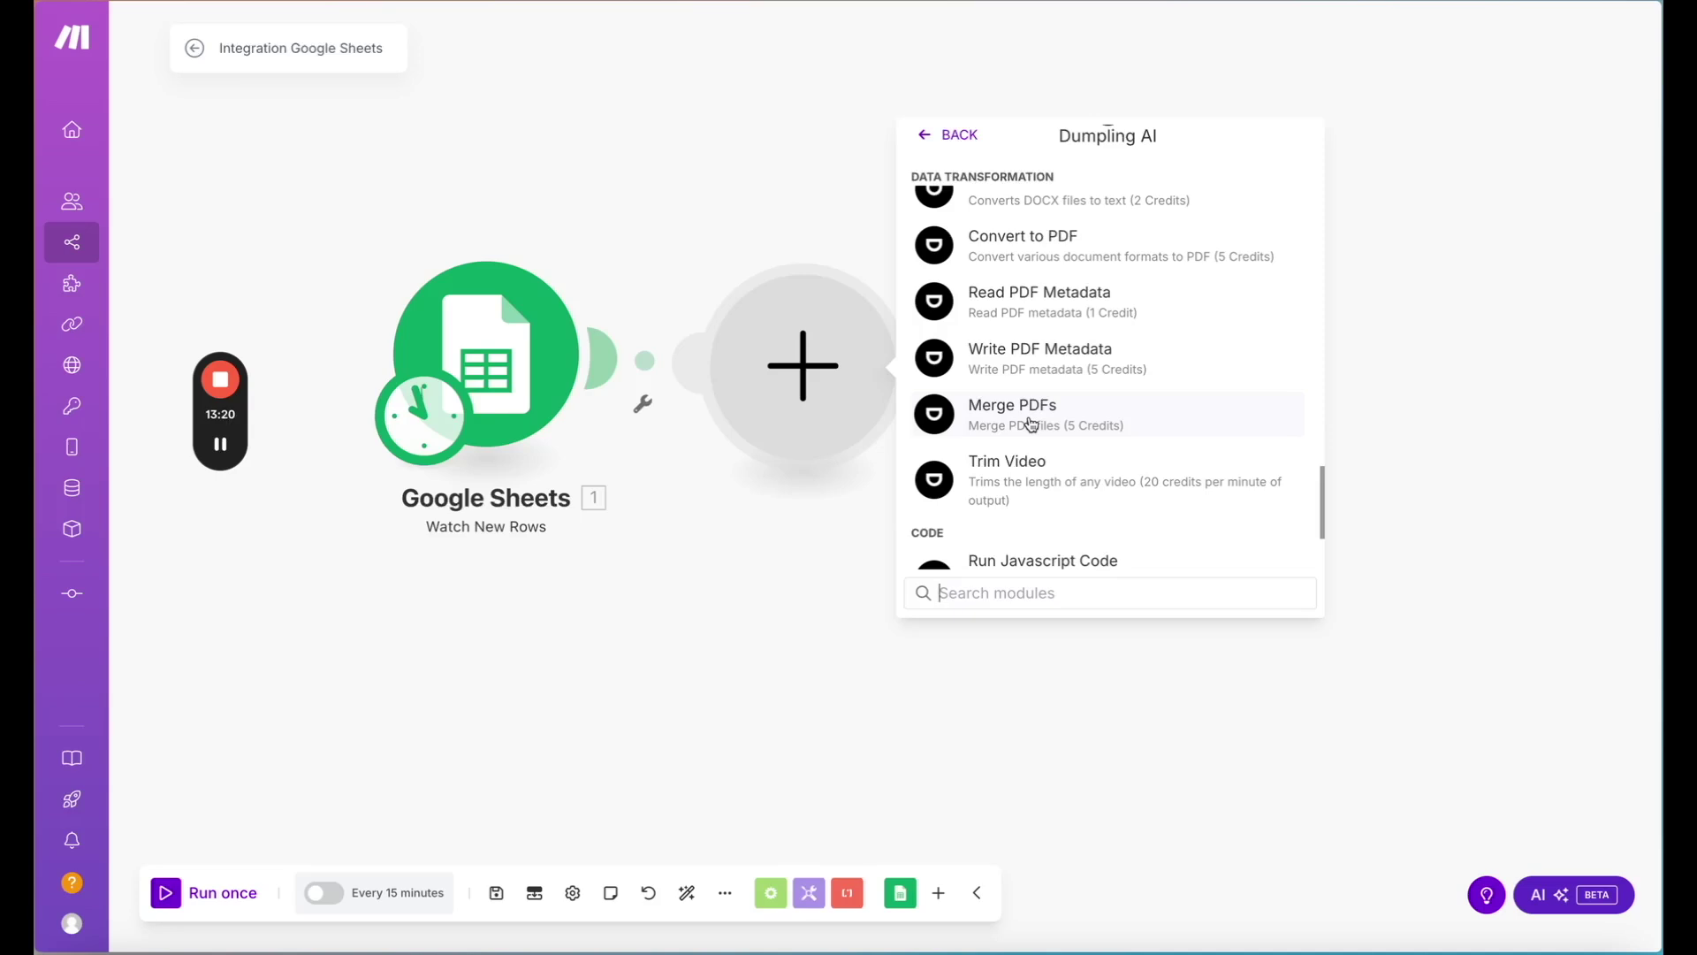
scroll(1032, 424, up, 20)
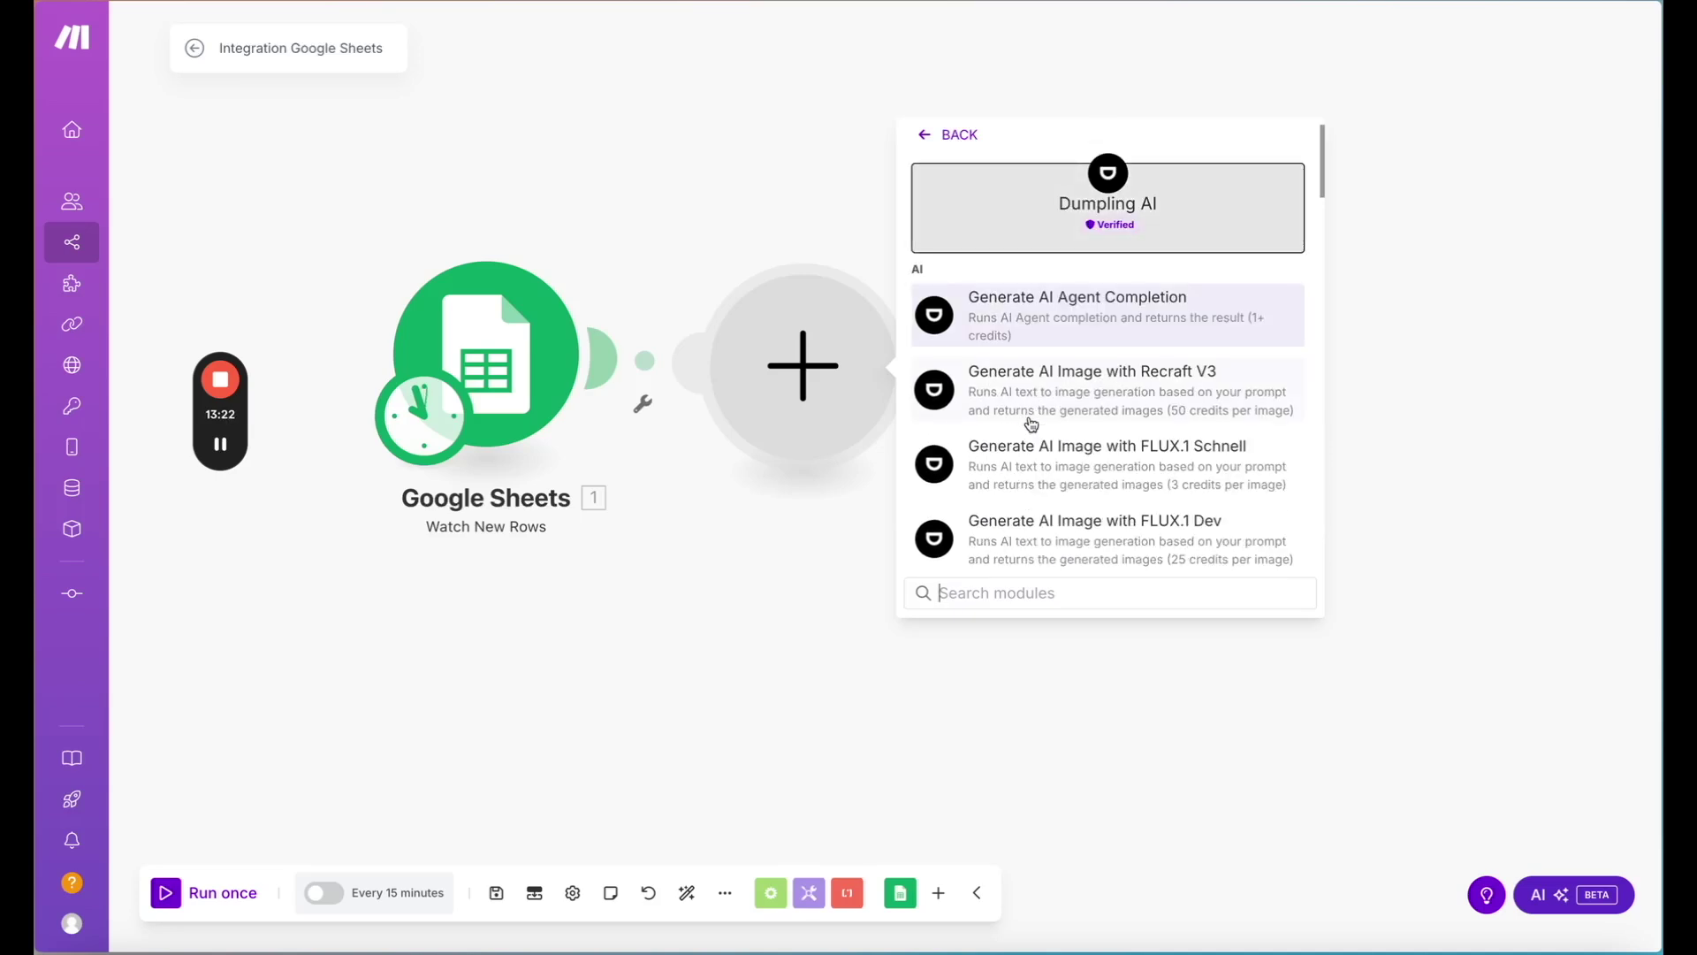
scroll(1032, 425, down, 5)
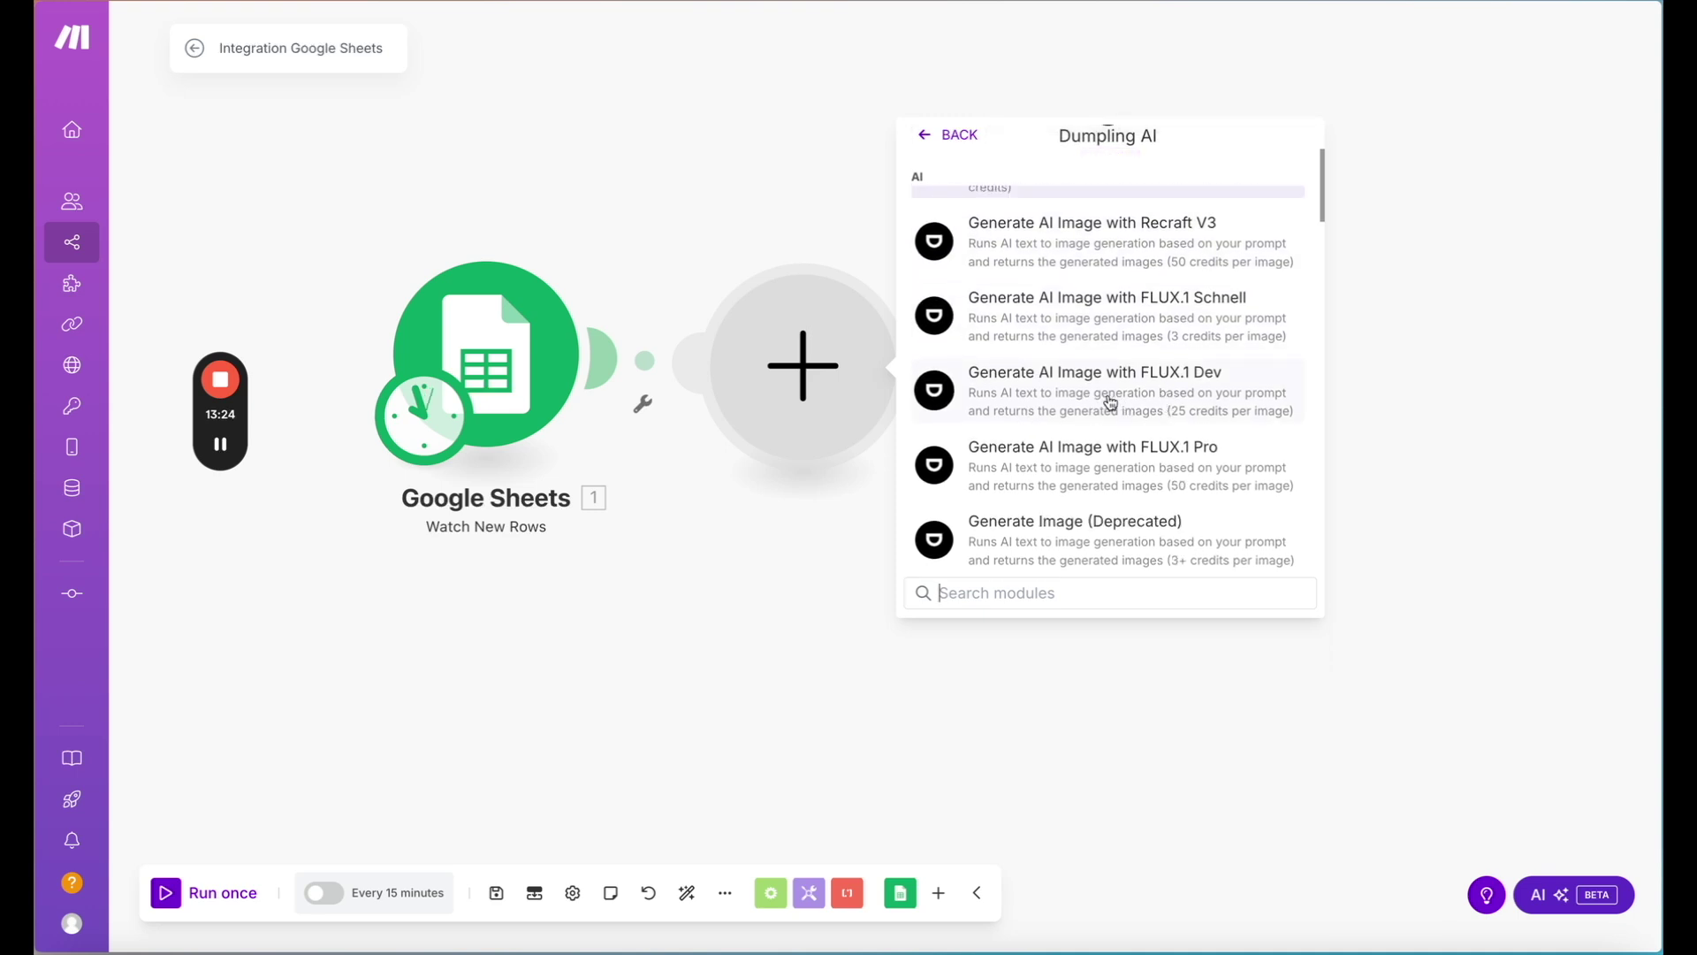
scroll(1120, 403, down, 1)
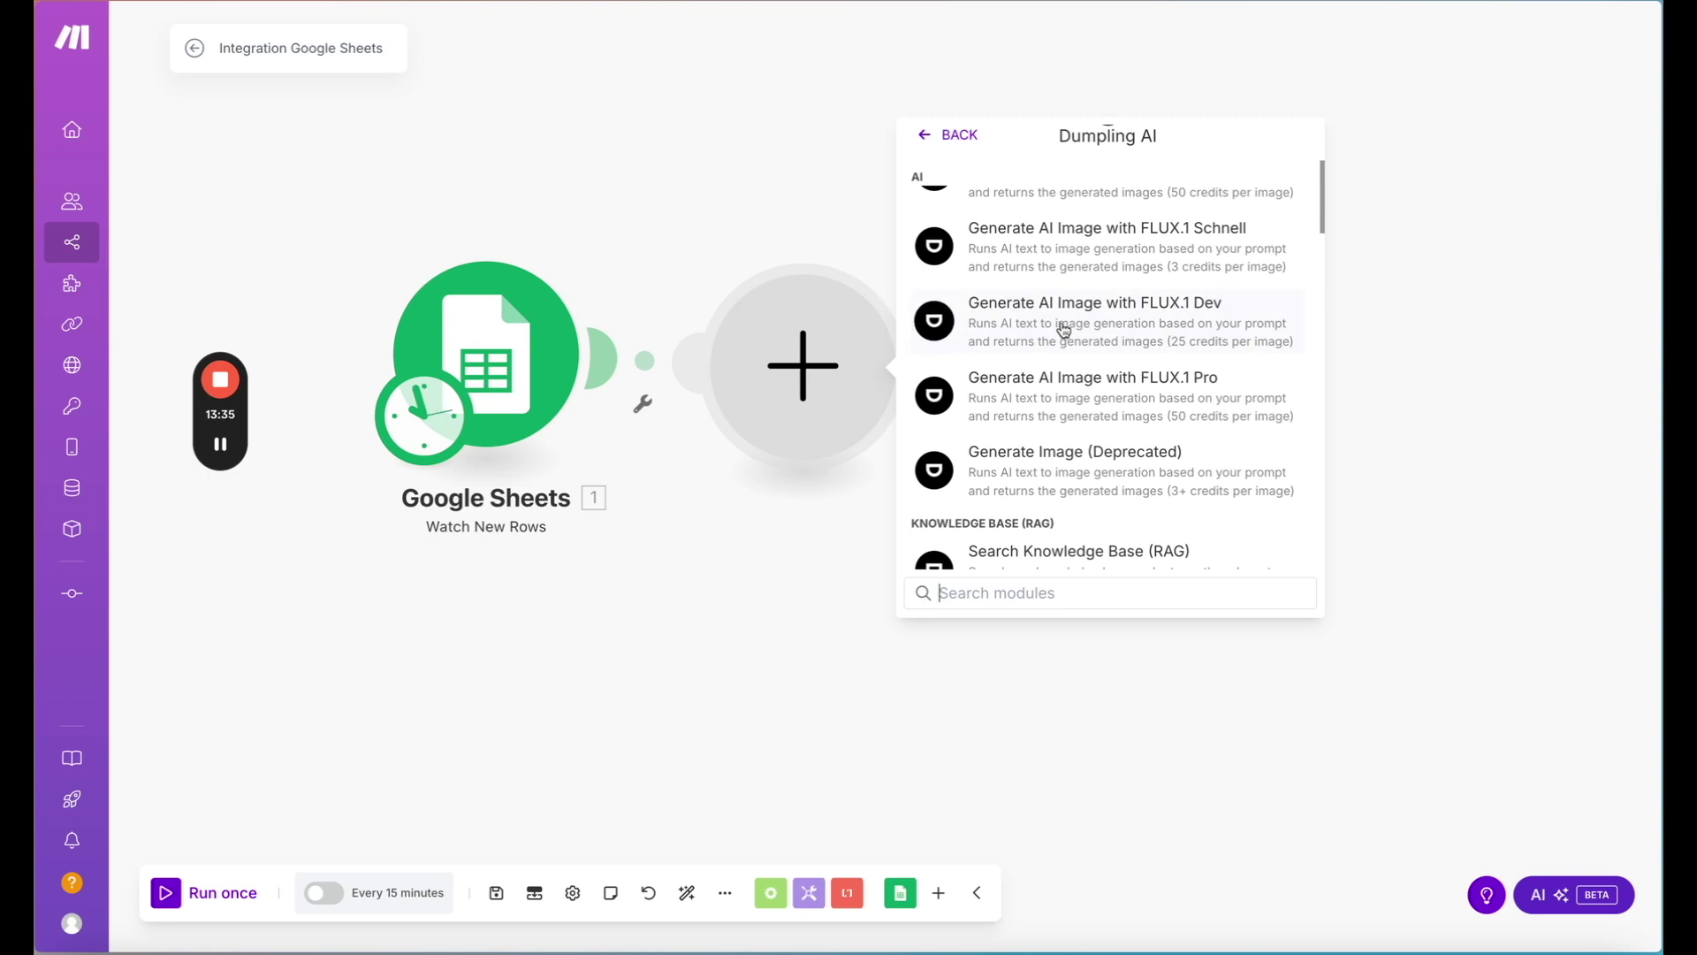
scroll(1064, 330, up, 3)
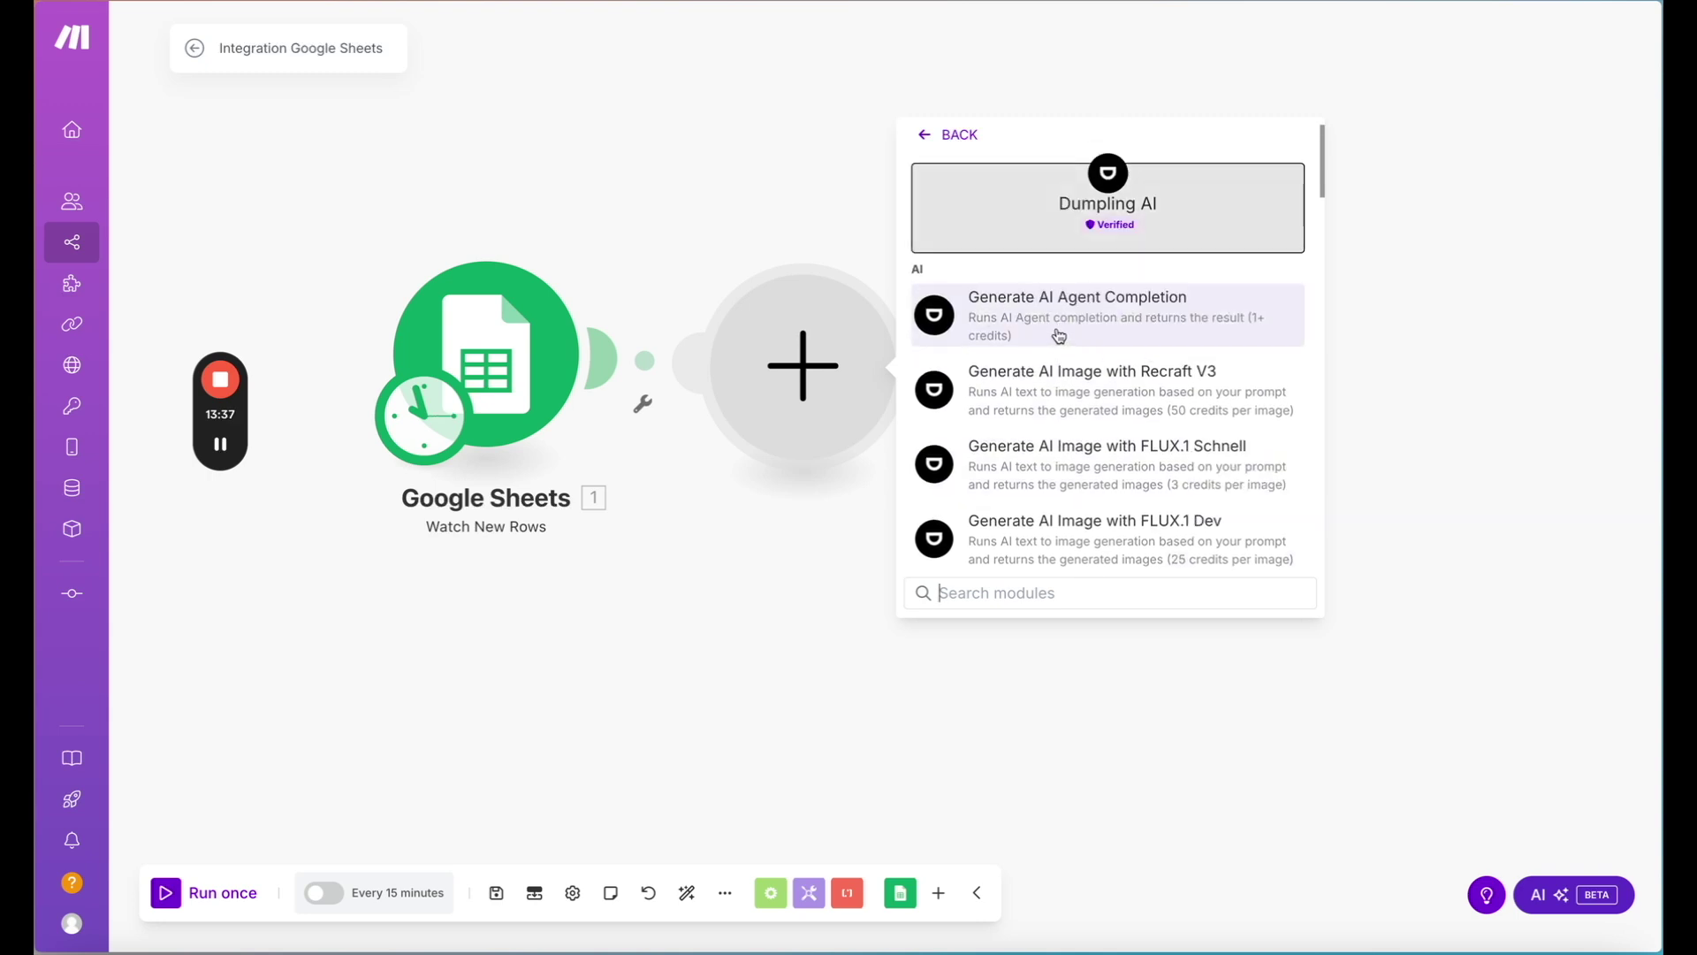
scroll(1057, 333, down, 3)
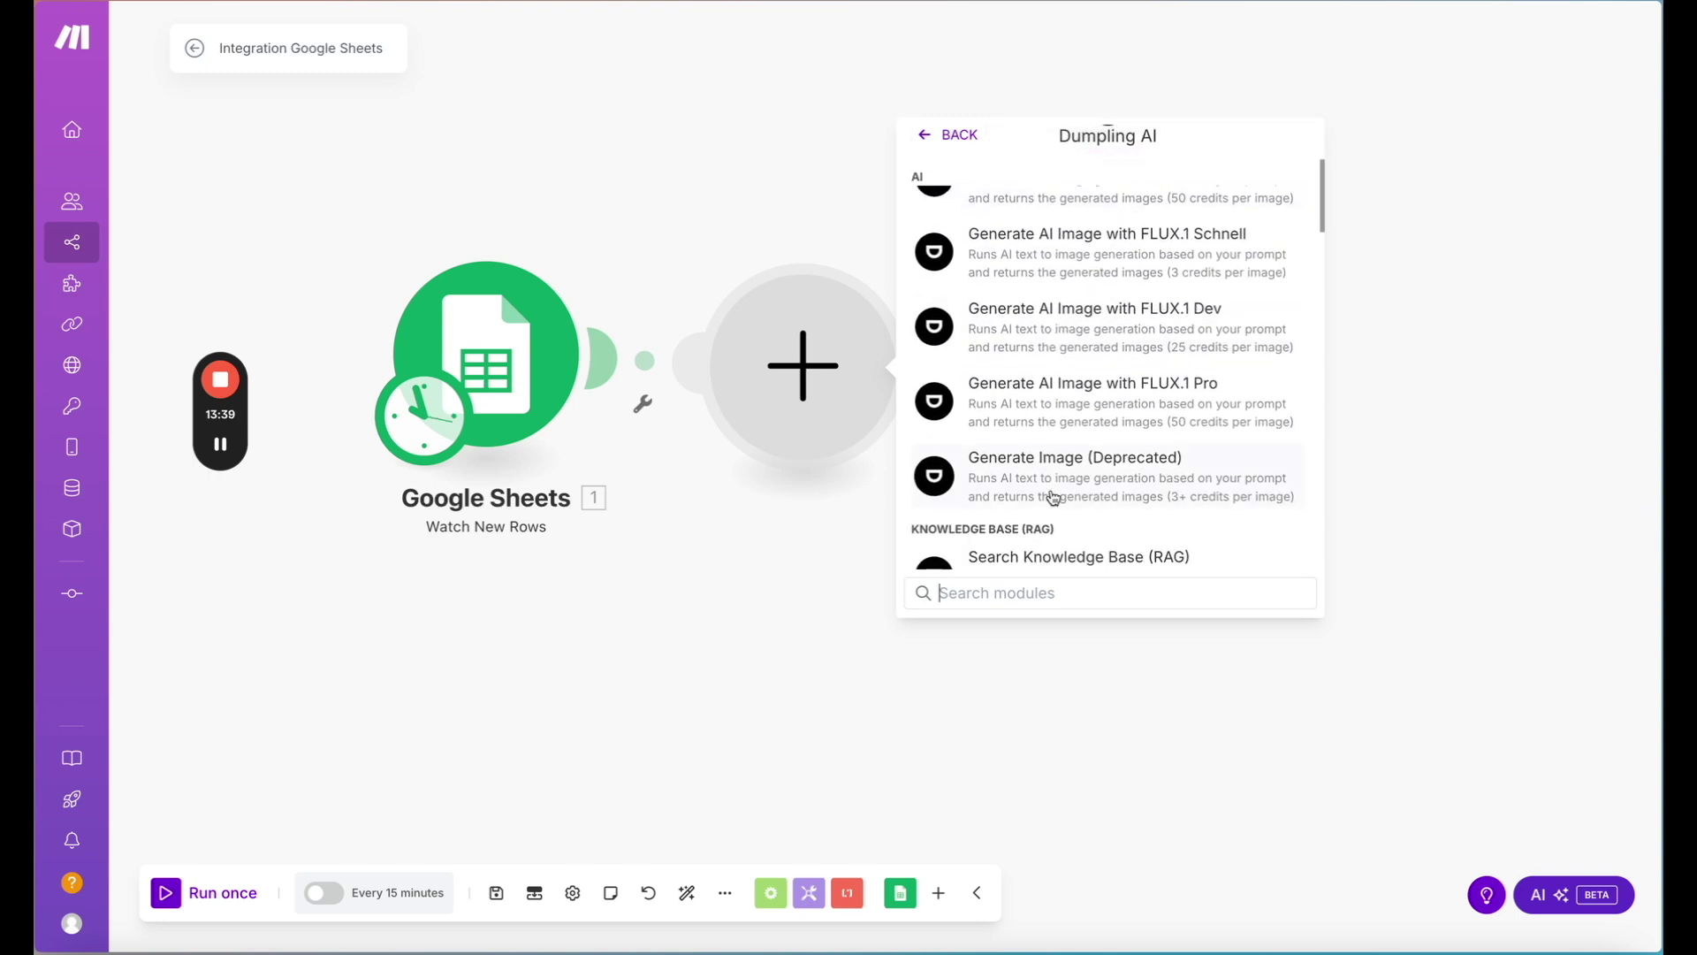
scroll(1065, 348, up, 3)
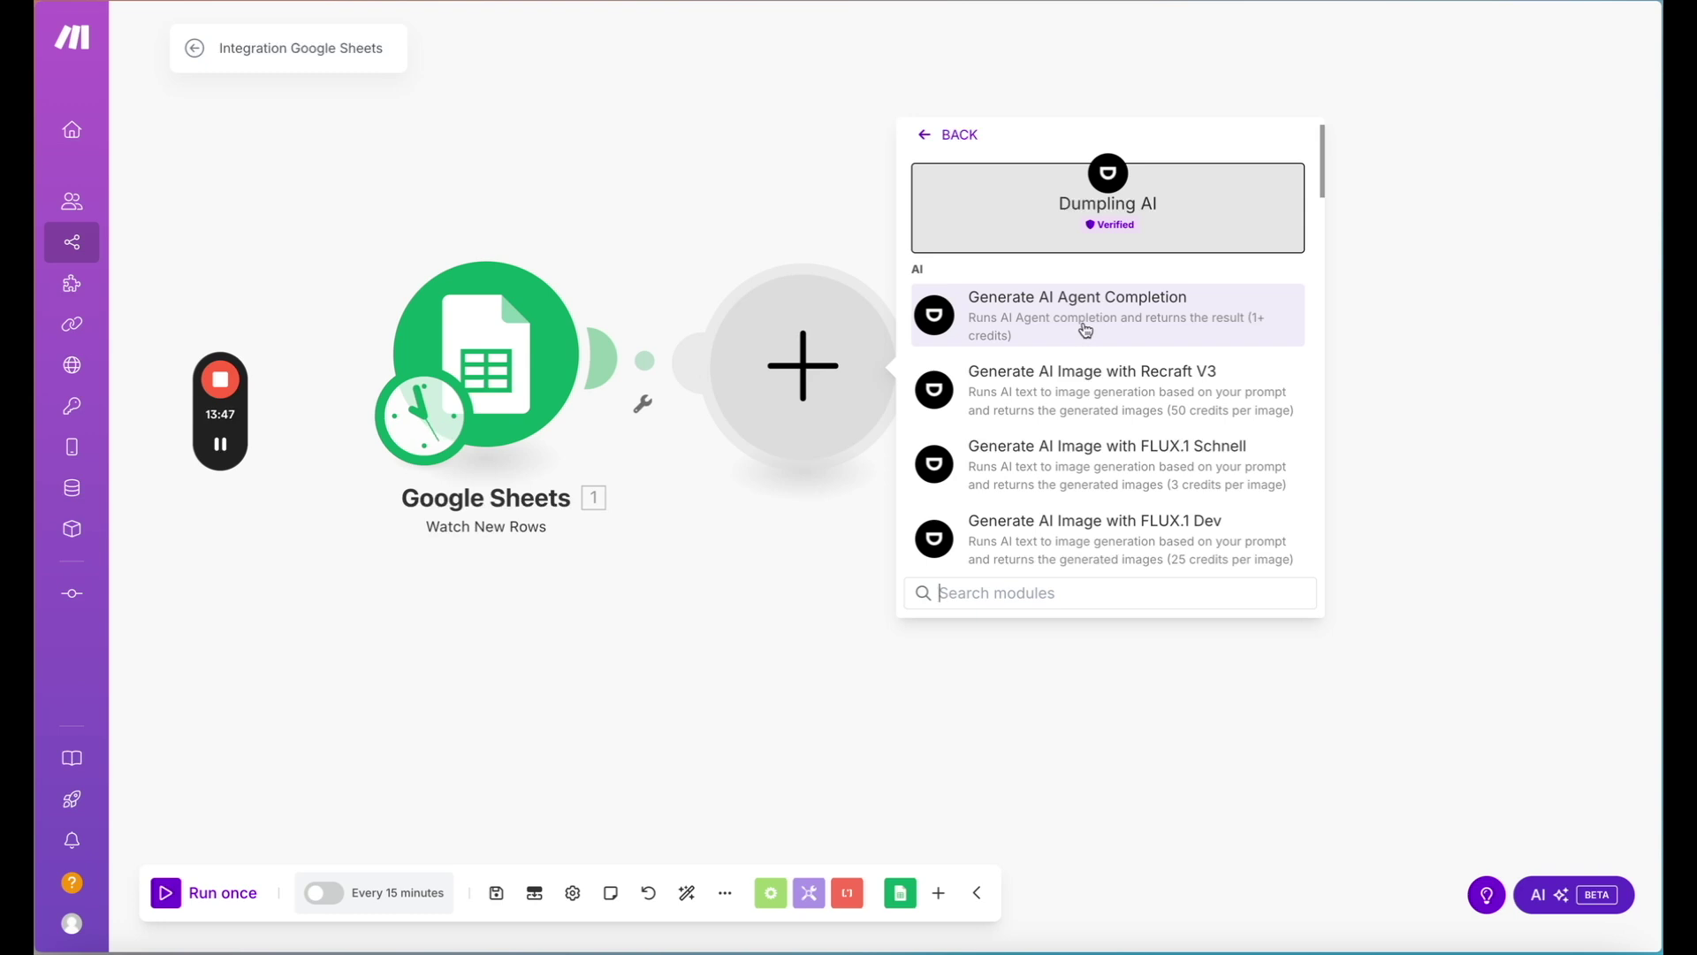
scroll(1086, 330, down, 3)
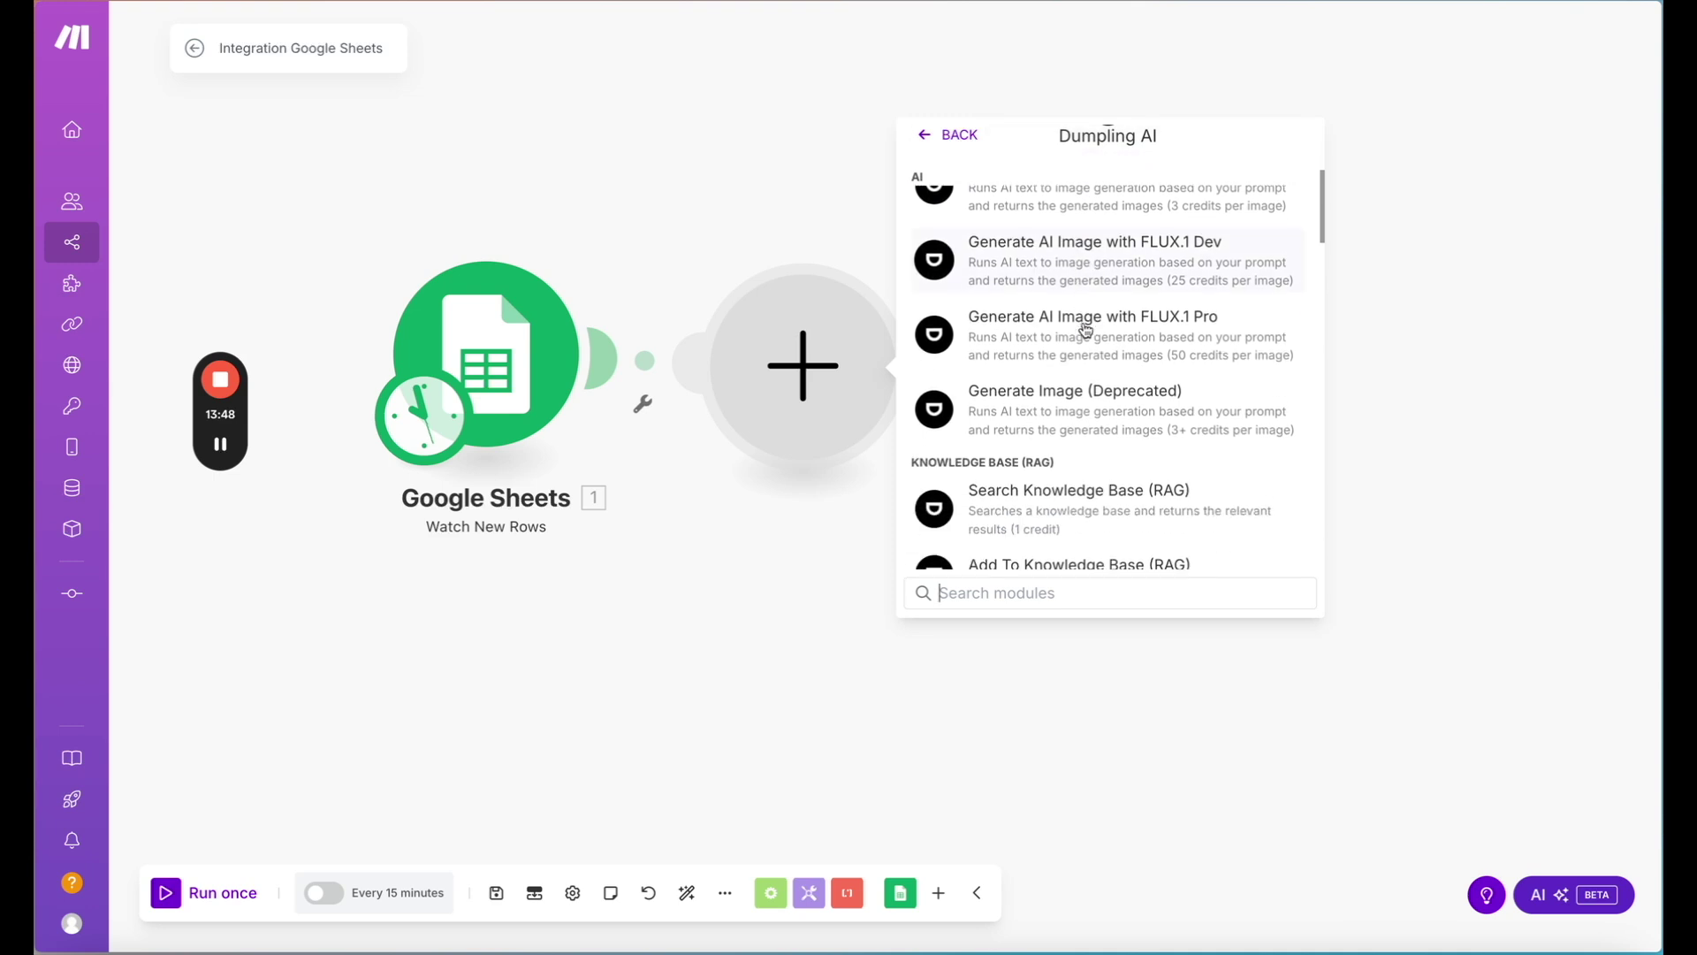
scroll(1085, 330, down, 3)
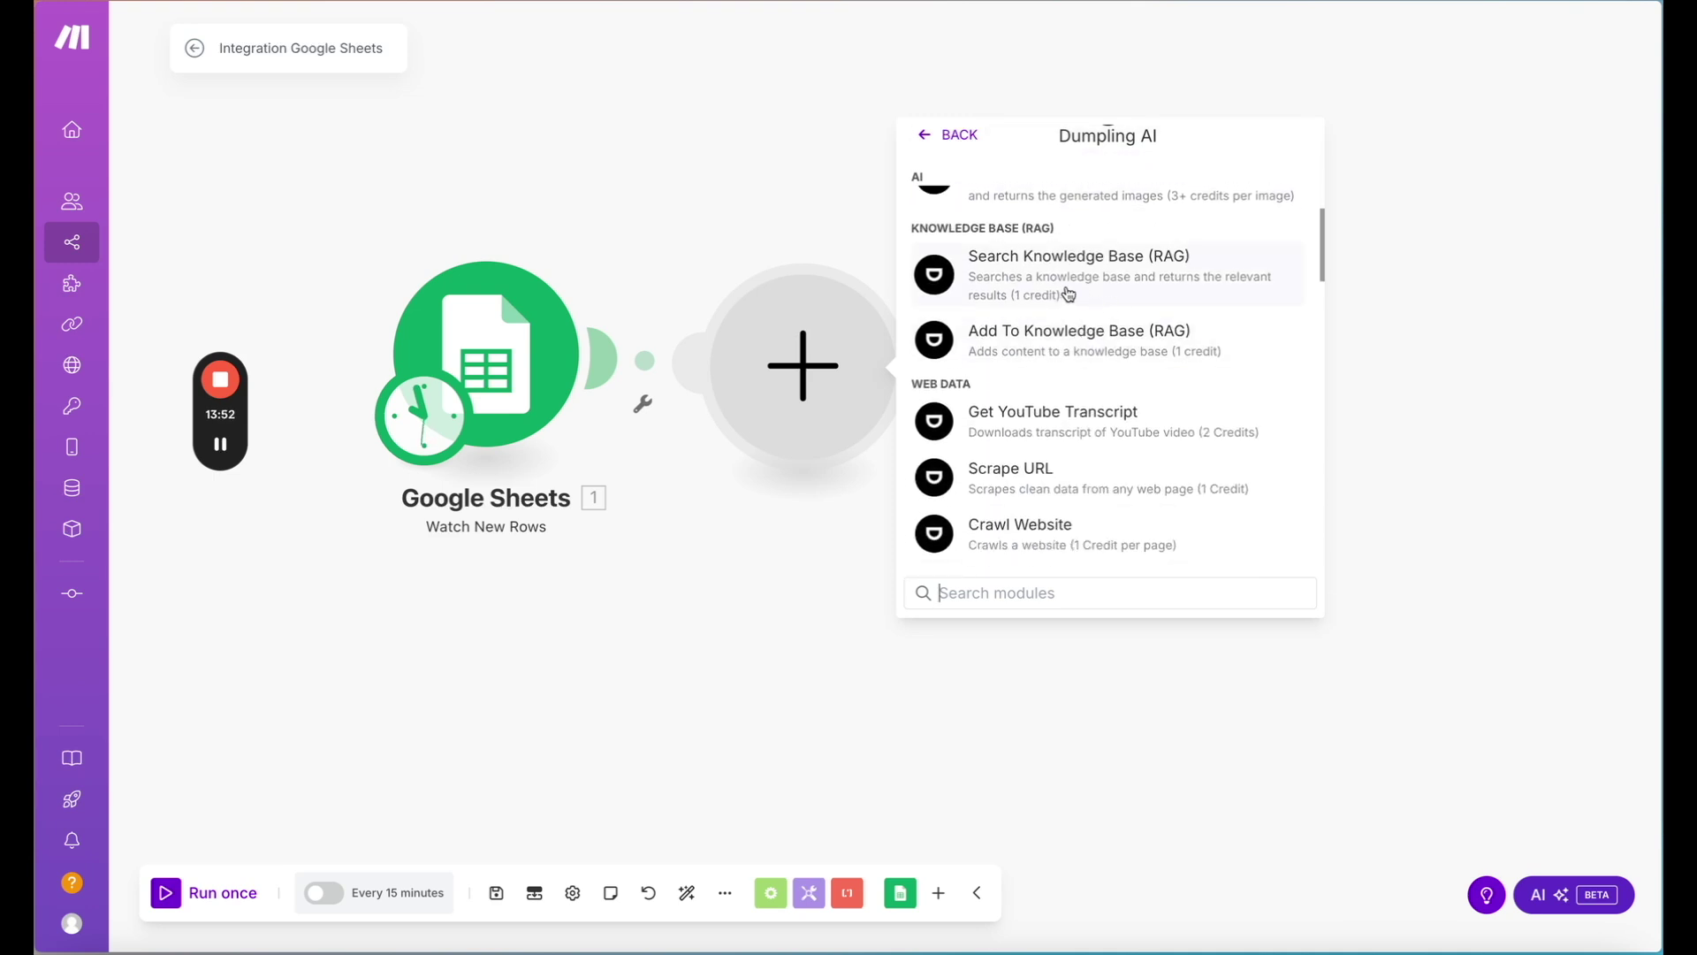
mouse_move(219, 446)
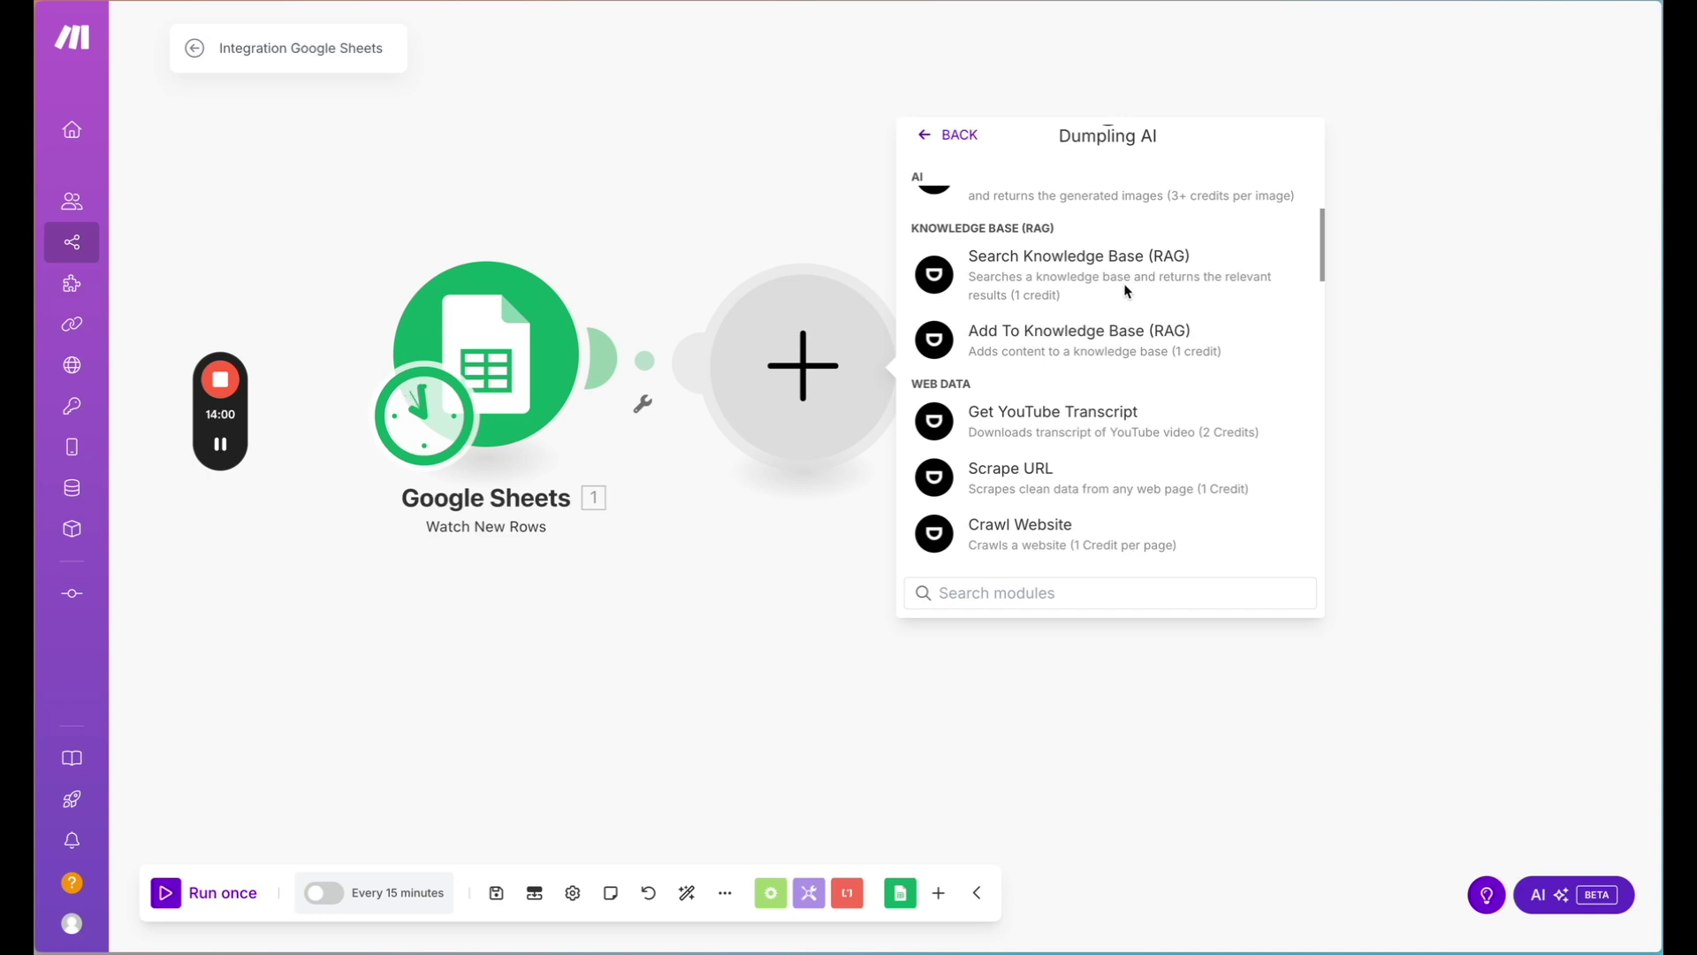
scroll(1058, 345, down, 2)
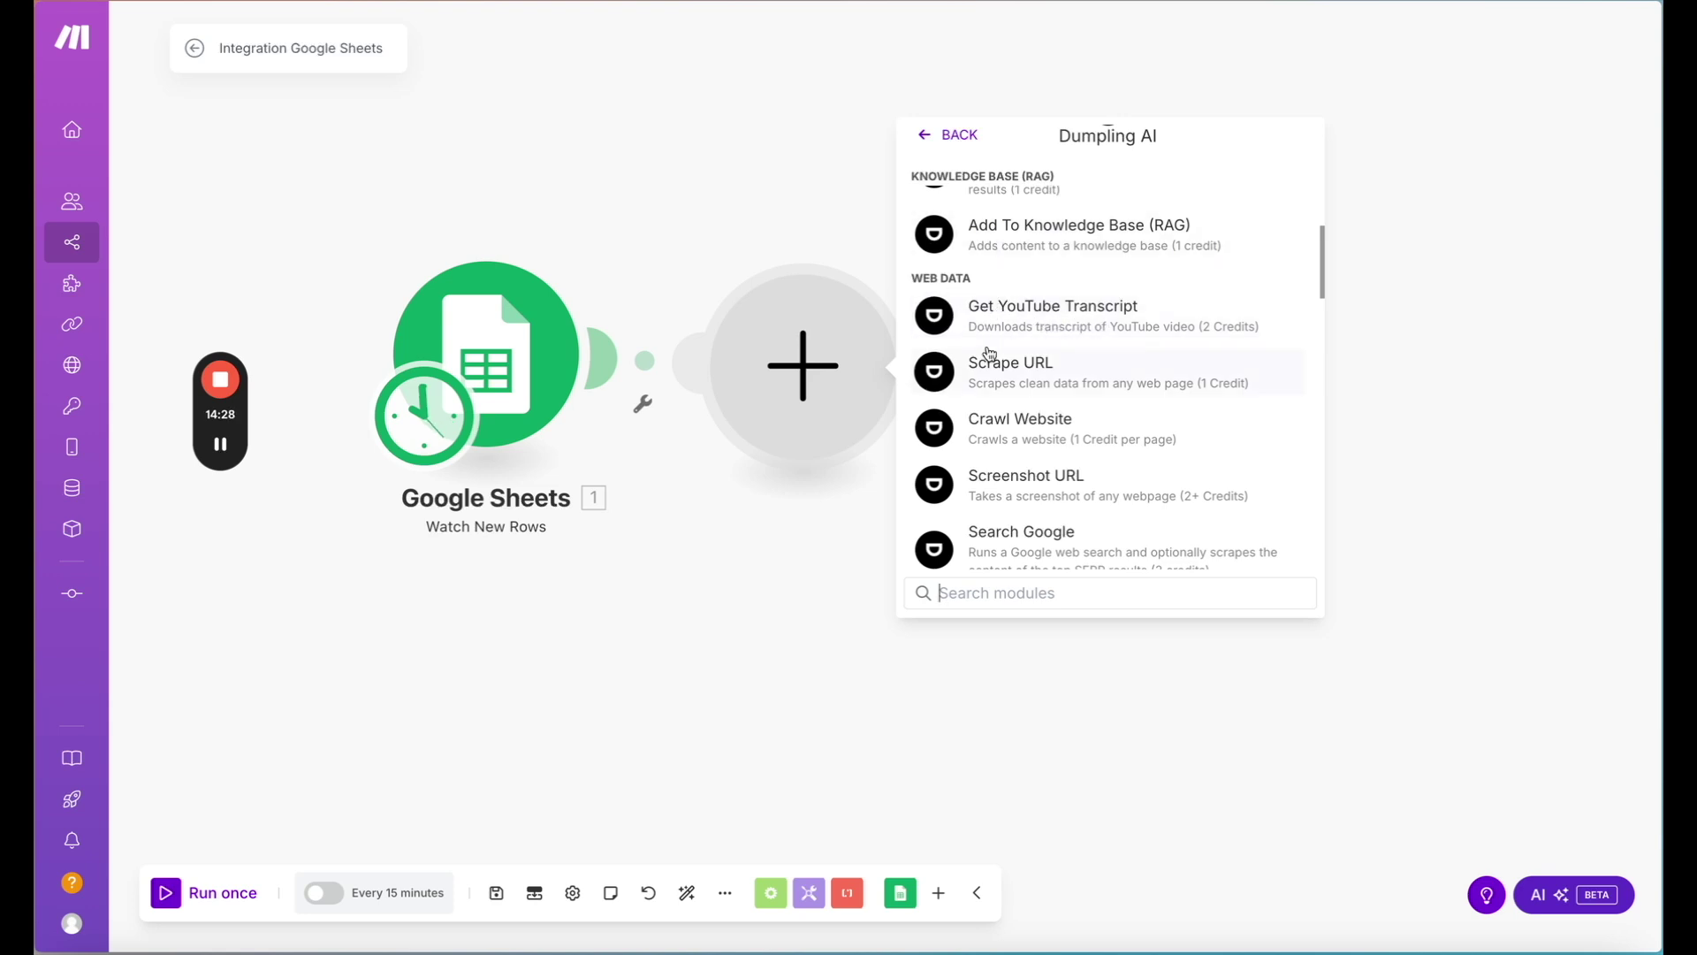
scroll(997, 358, down, 3)
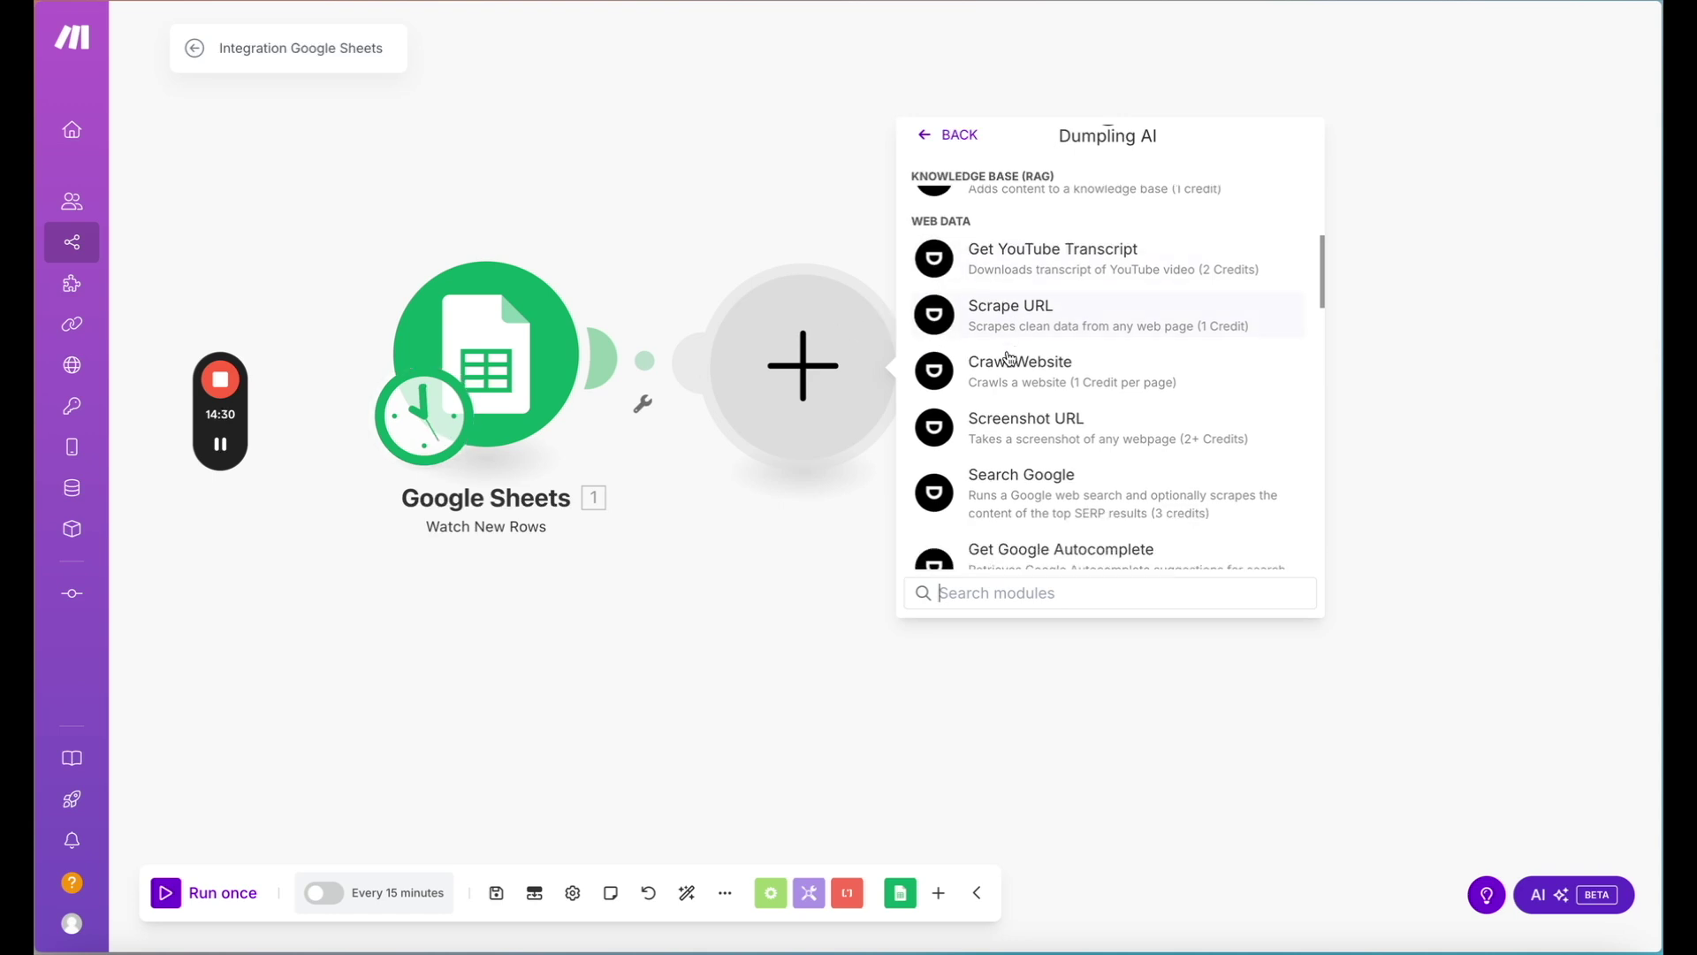
scroll(1010, 358, down, 7)
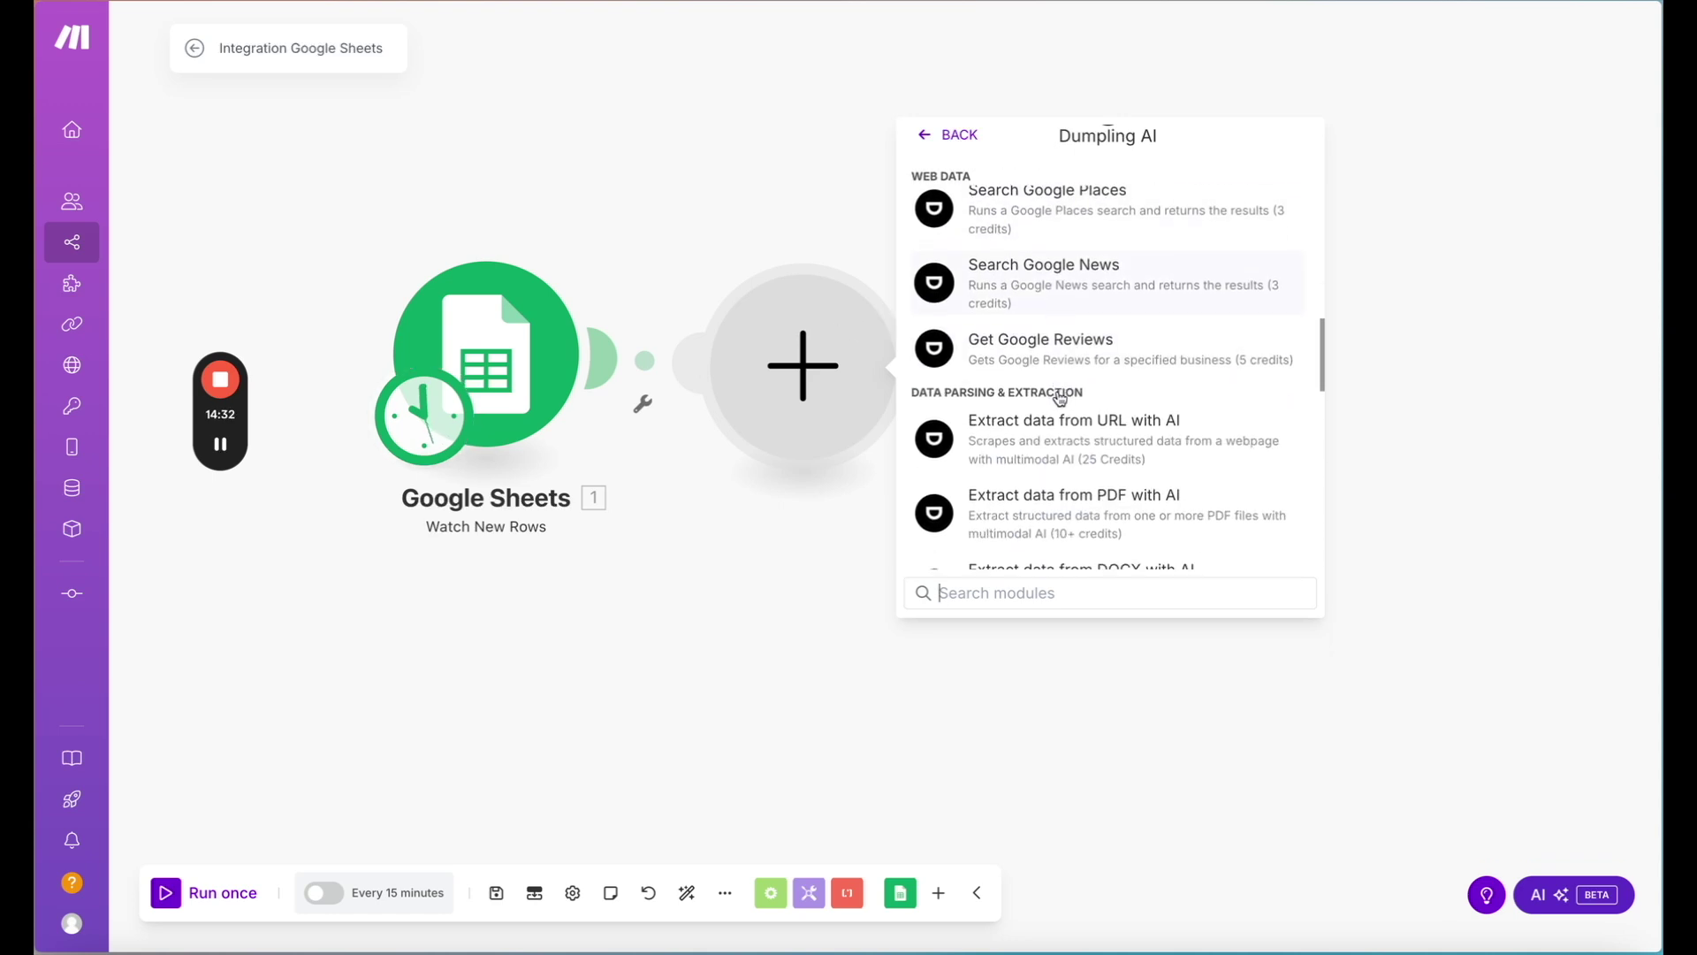
scroll(1060, 398, down, 5)
scroll(1052, 336, up, 20)
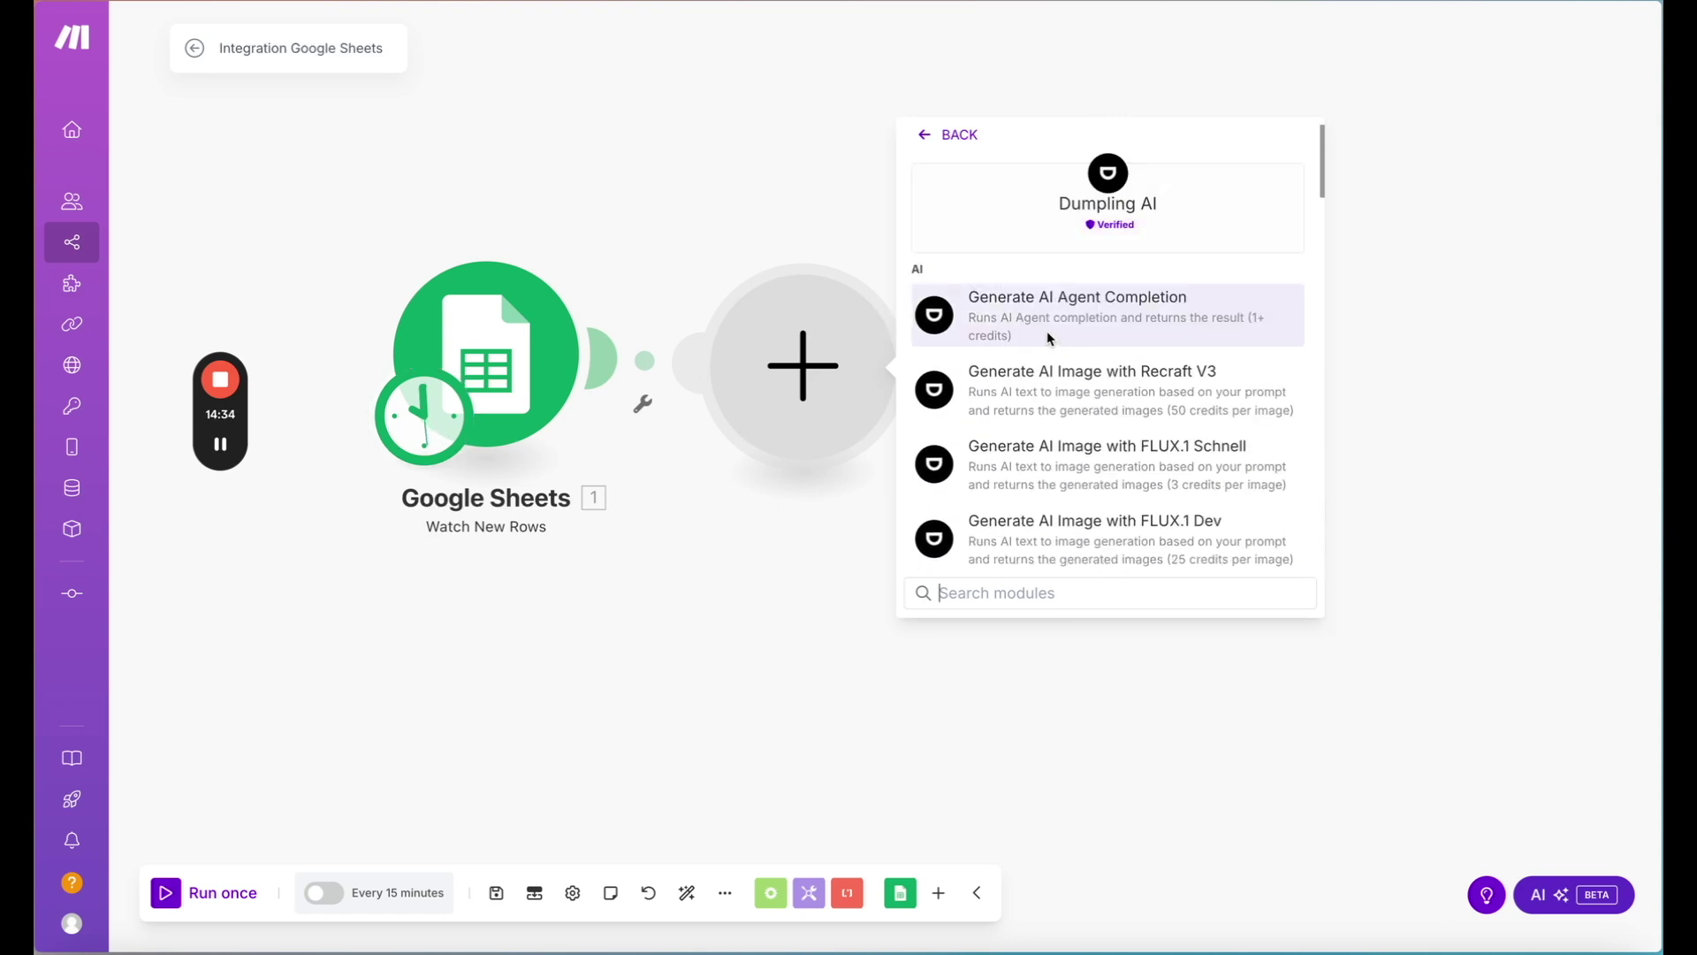
scroll(1046, 417, down, 2)
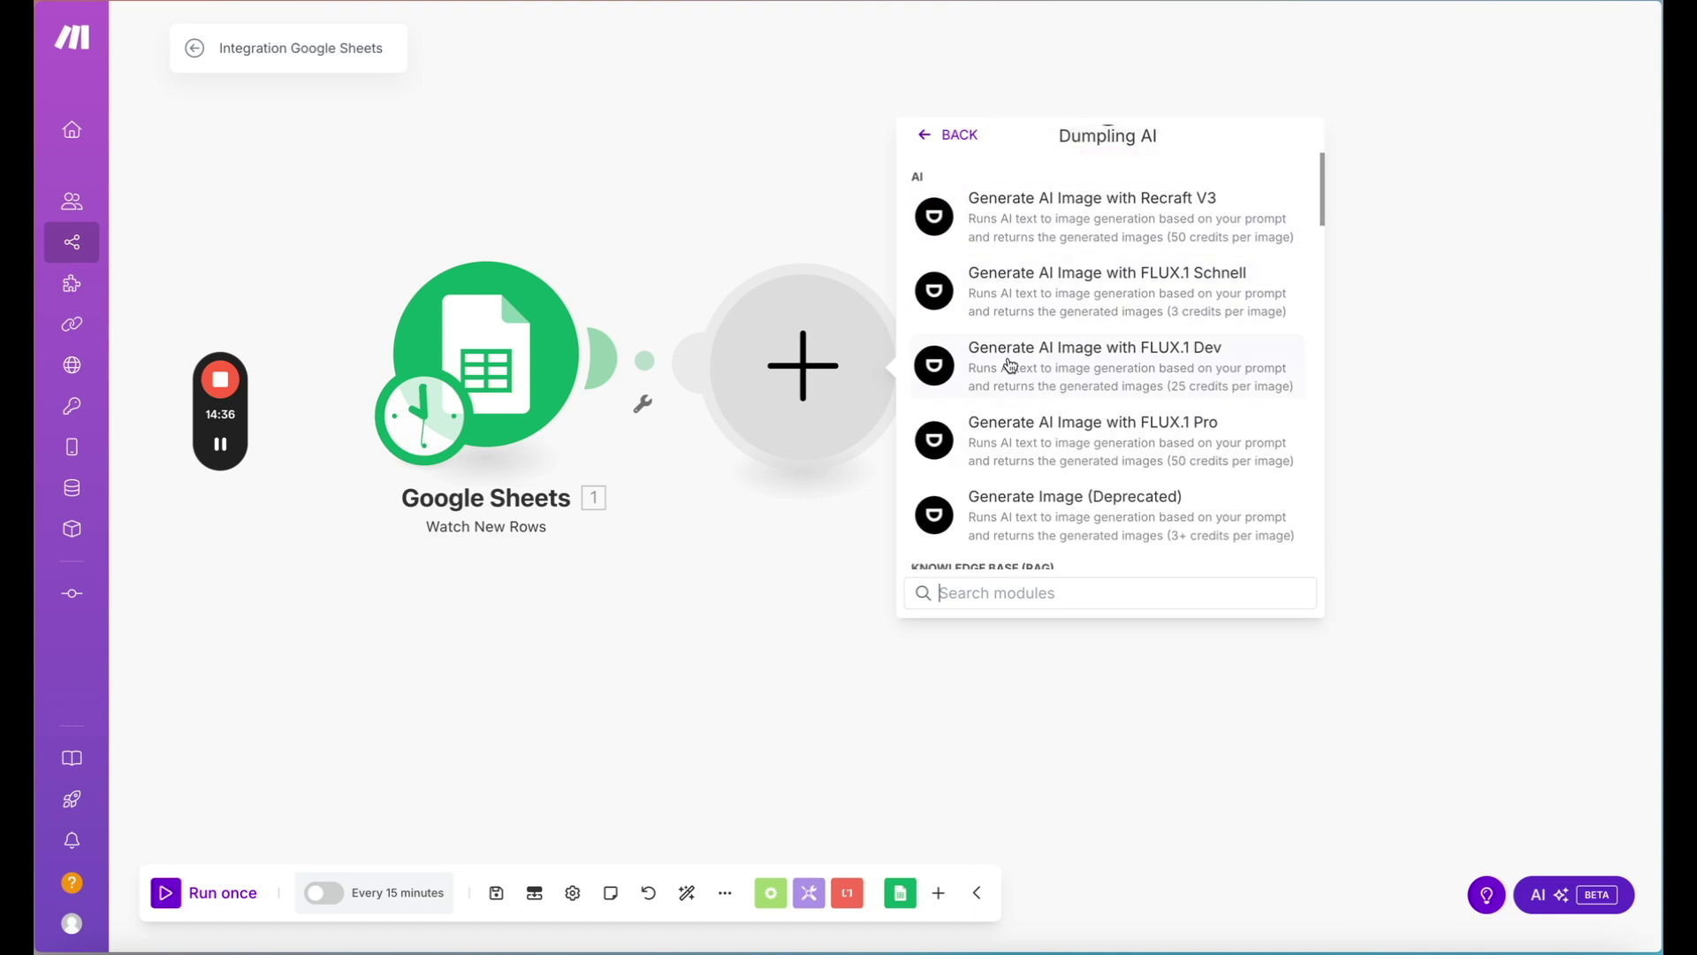
click(1044, 365)
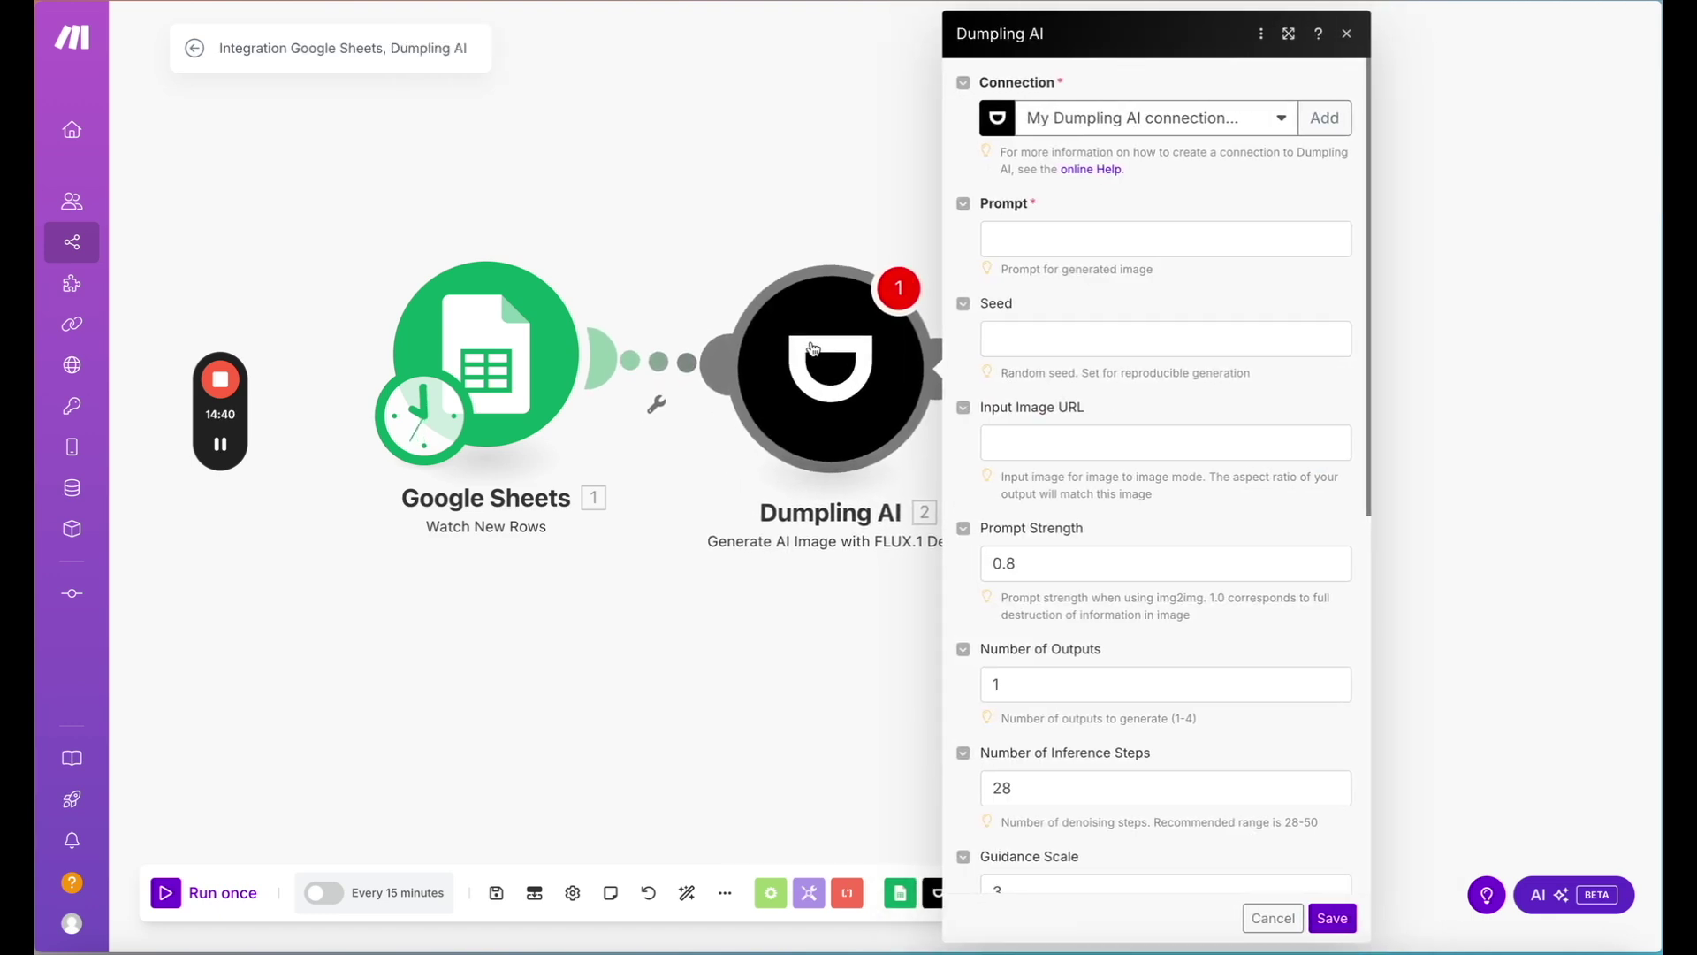
Set the FLUX.1 Dev module's prompt to 'An image of a baseball field' and save it.
scroll(1080, 353, down, 1)
scroll(1079, 354, down, 5)
scroll(1029, 561, up, 5)
scroll(1066, 619, down, 2)
scroll(1069, 645, down, 5)
scroll(1070, 646, up, 8)
click(1040, 230)
text(A )
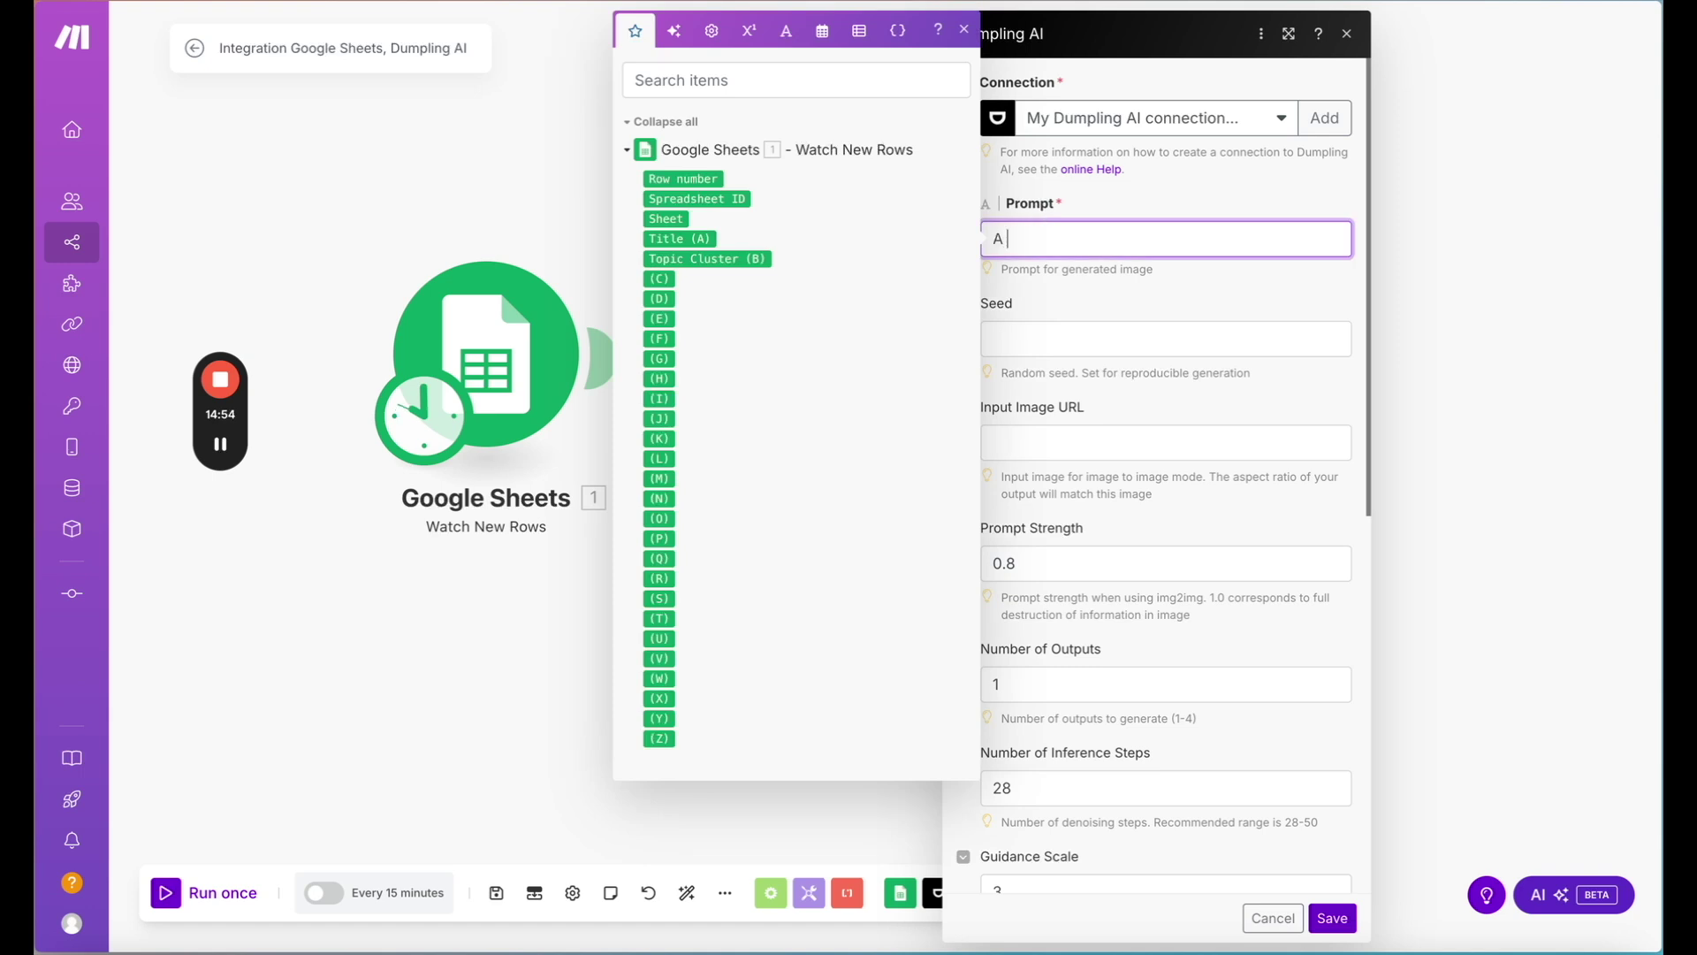
text(n image of a baseball field)
click(1163, 292)
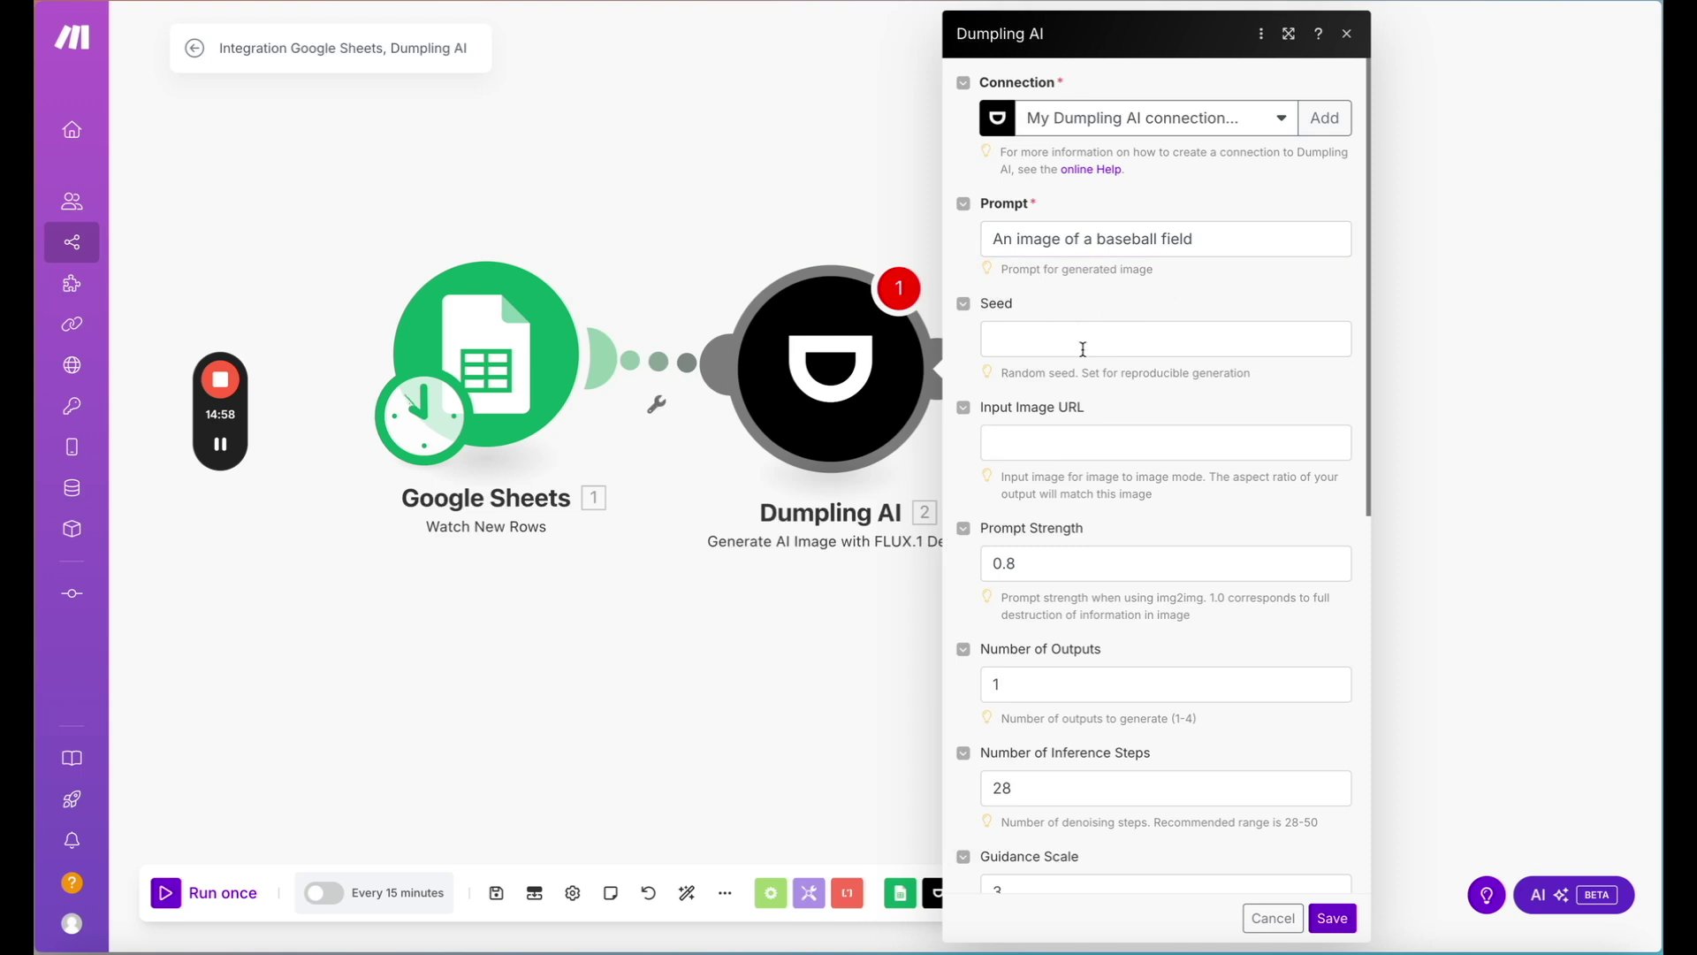
scroll(1083, 475, down, 1)
scroll(1084, 482, down, 7)
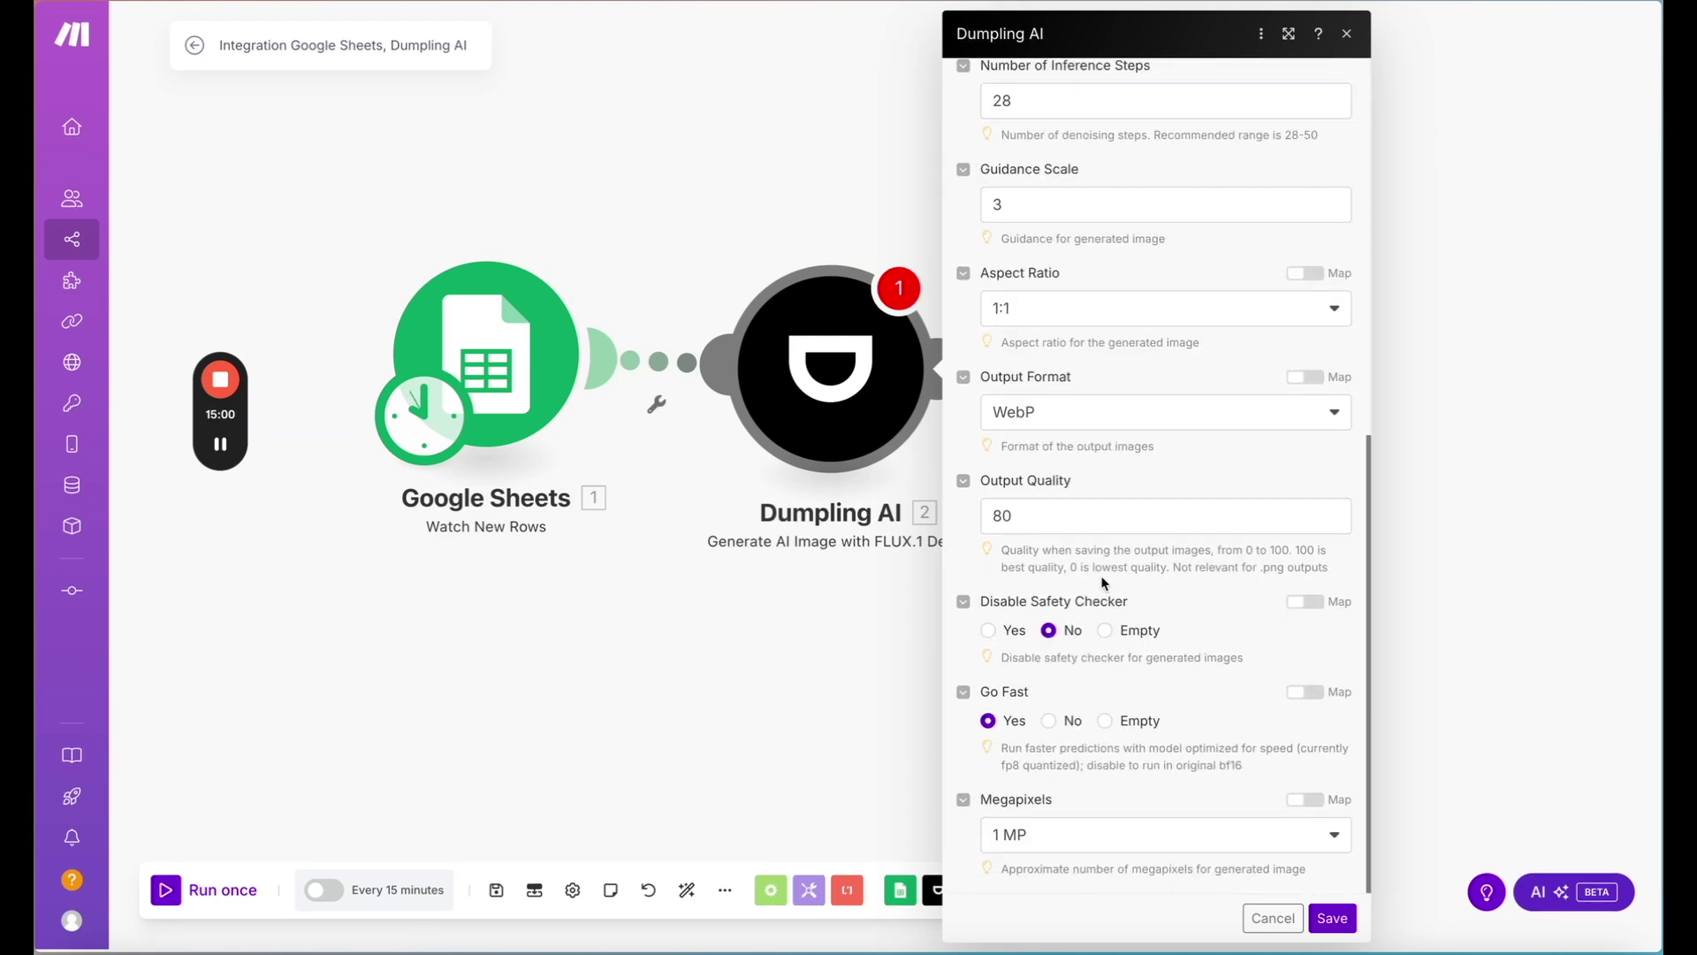
click(1332, 918)
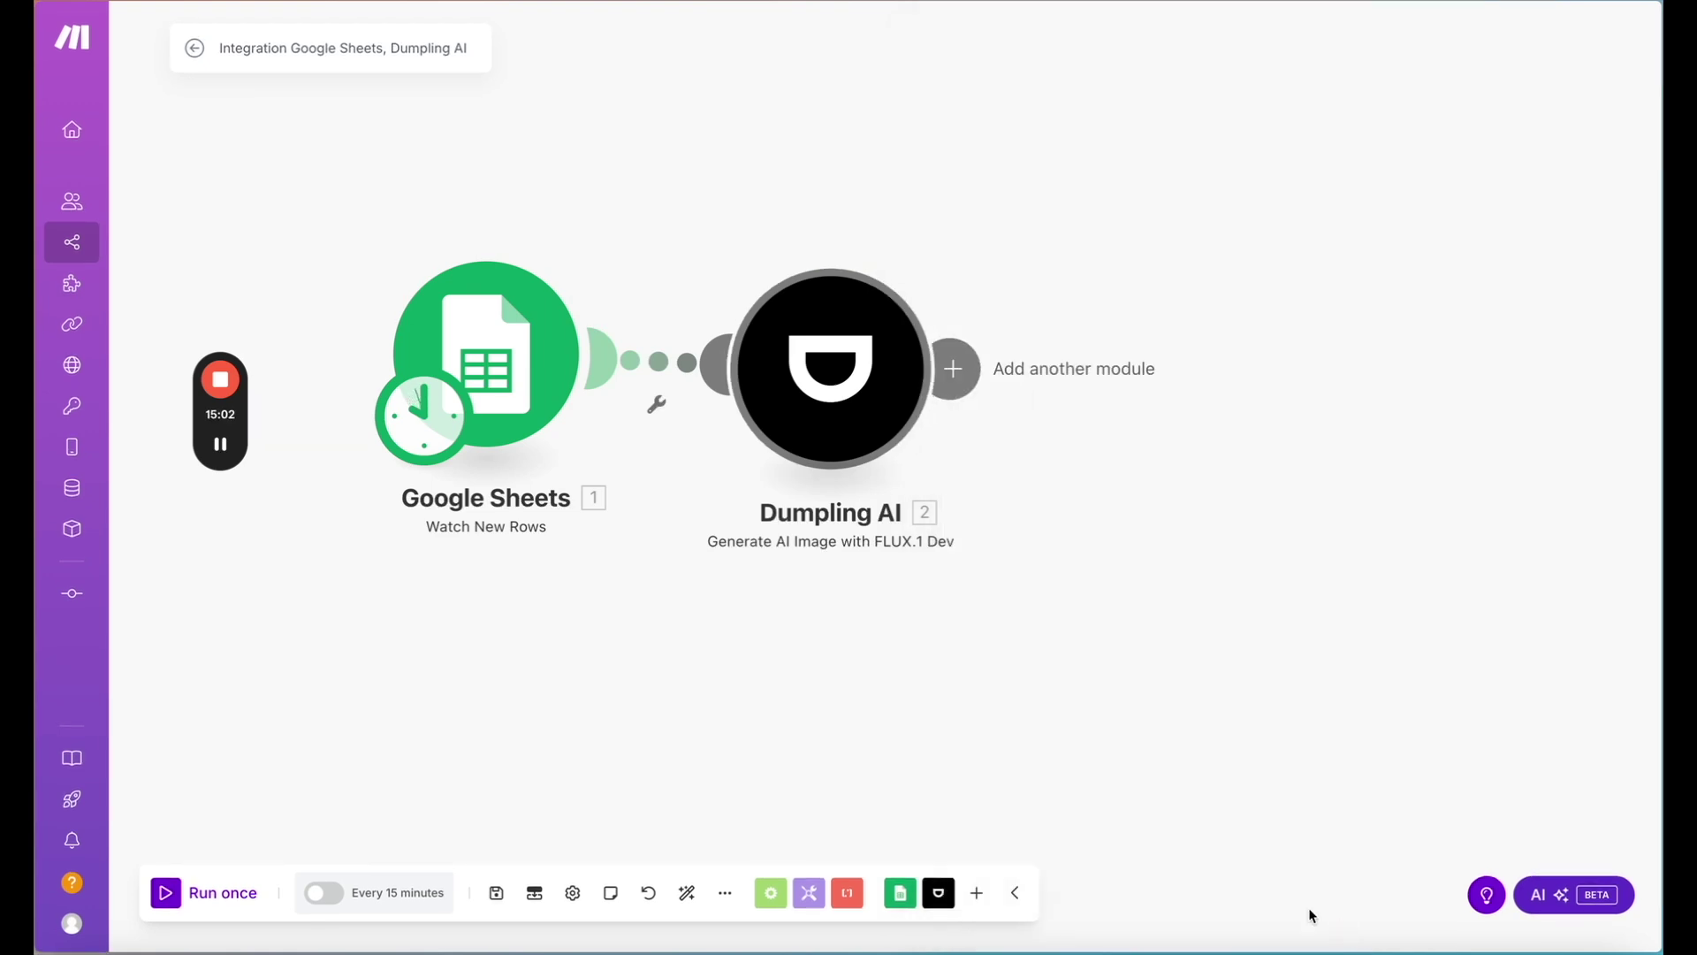
Run the scenario once and select the generated baseball-field image URL under Images > 1.
right_click(858, 375)
click(911, 418)
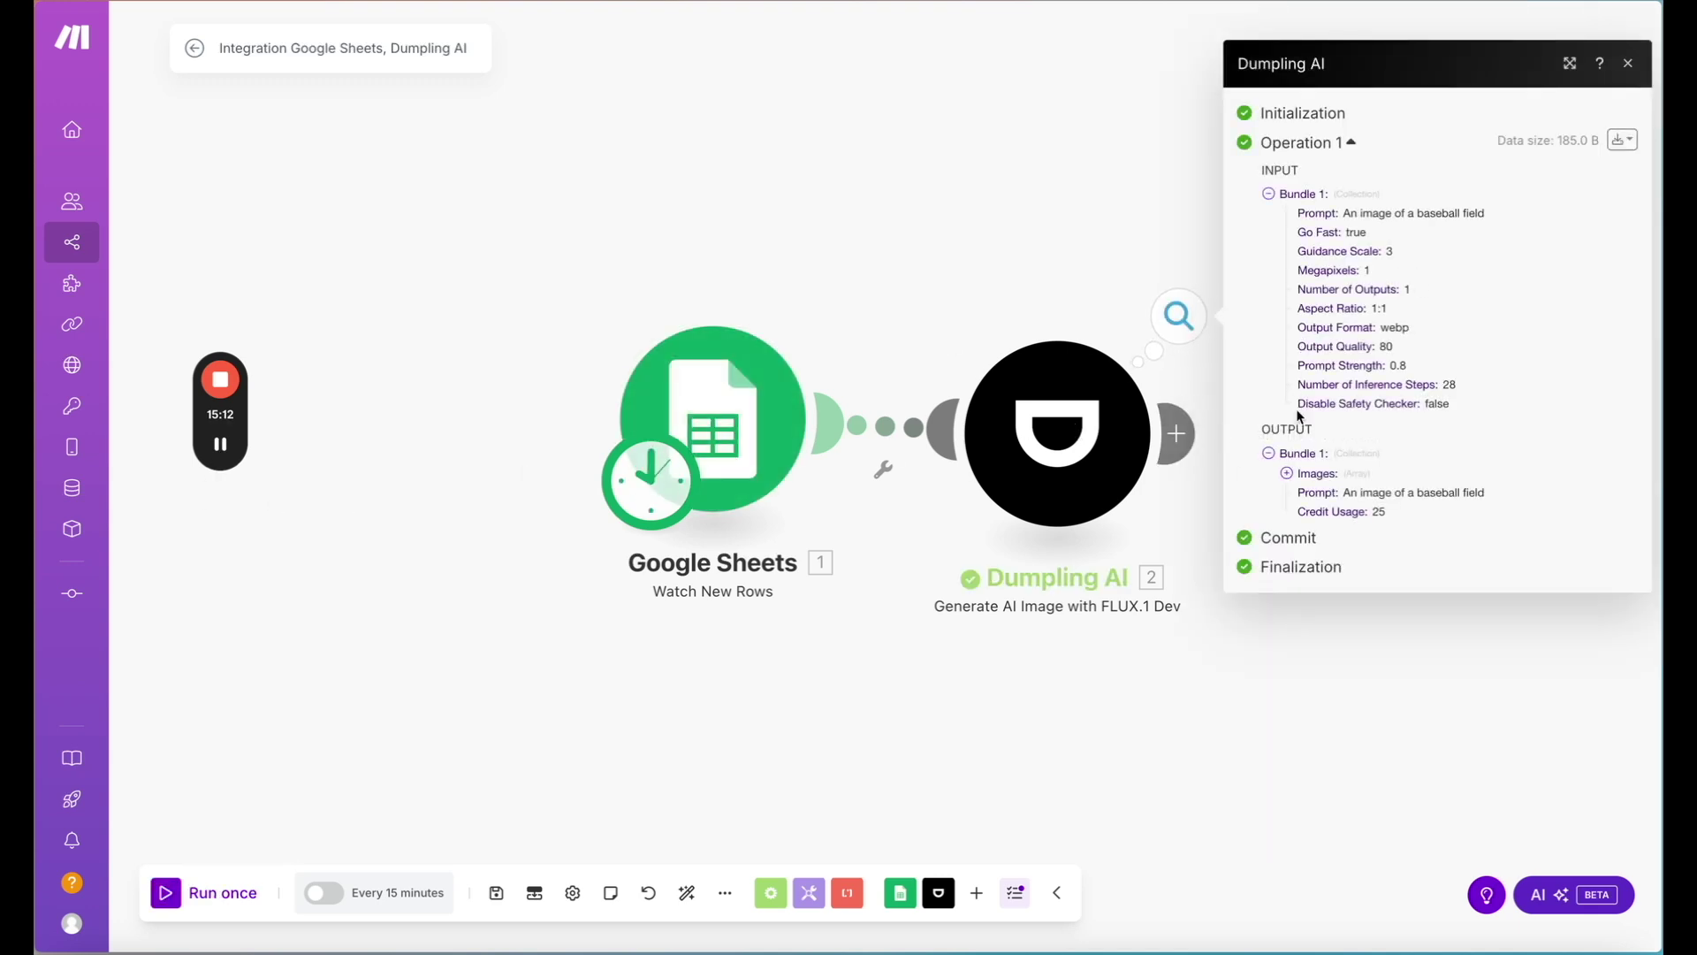
click(1288, 474)
click(1305, 485)
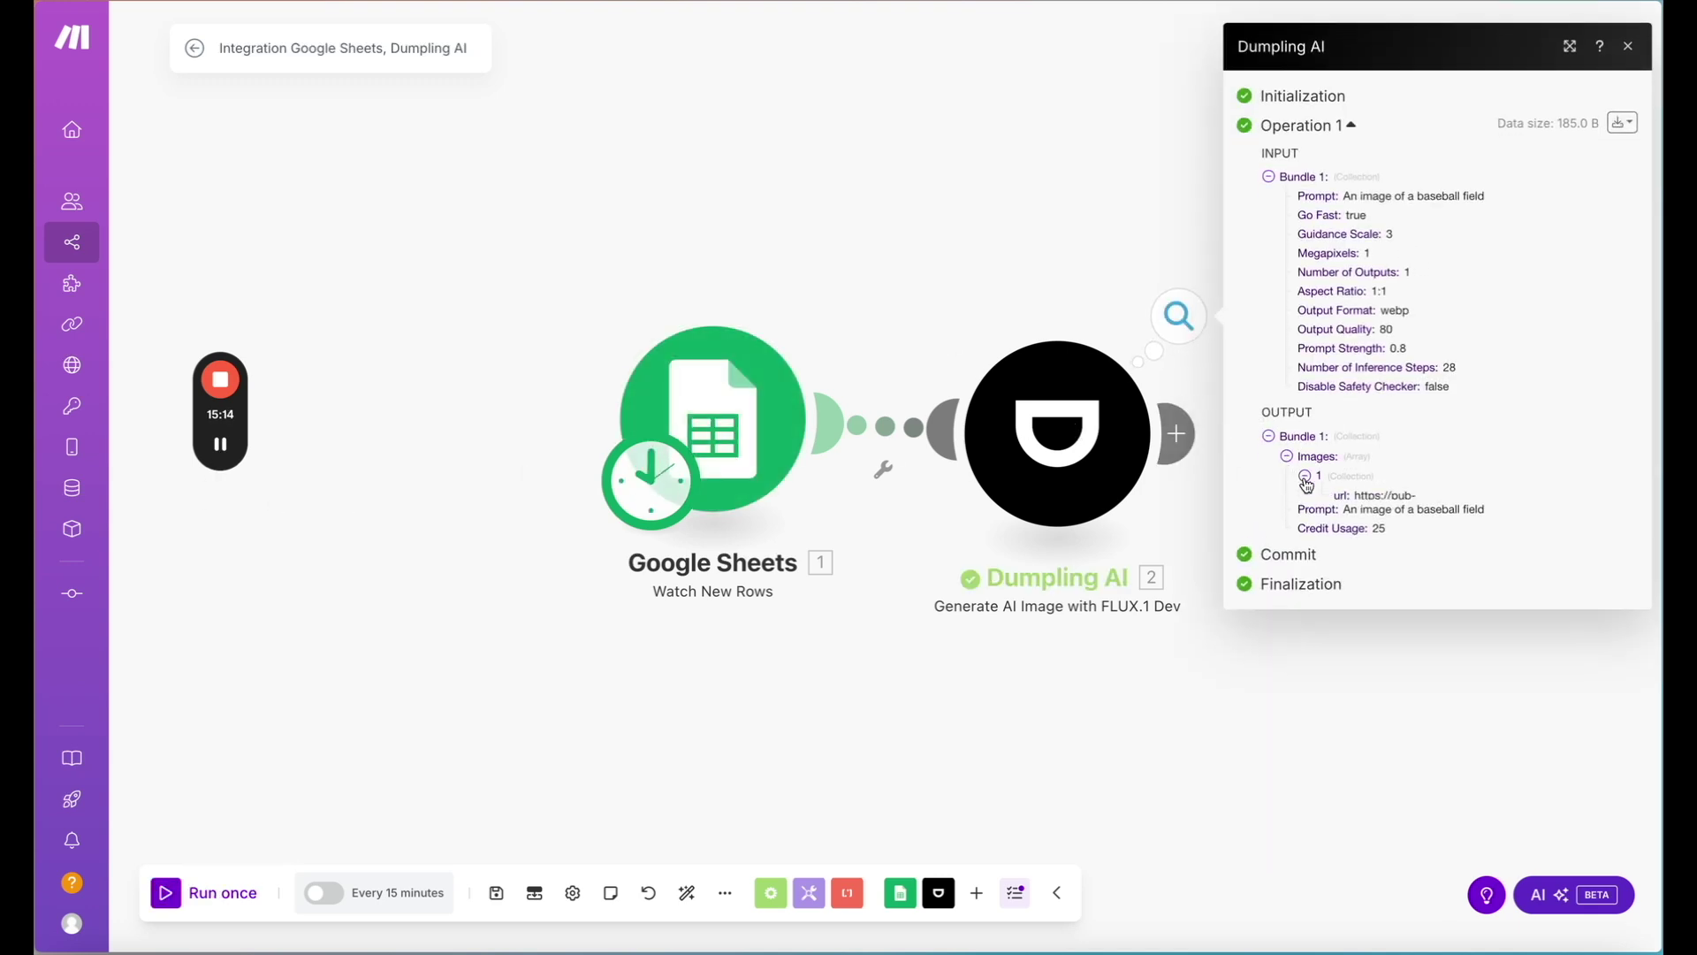
drag(1358, 486, 1593, 518)
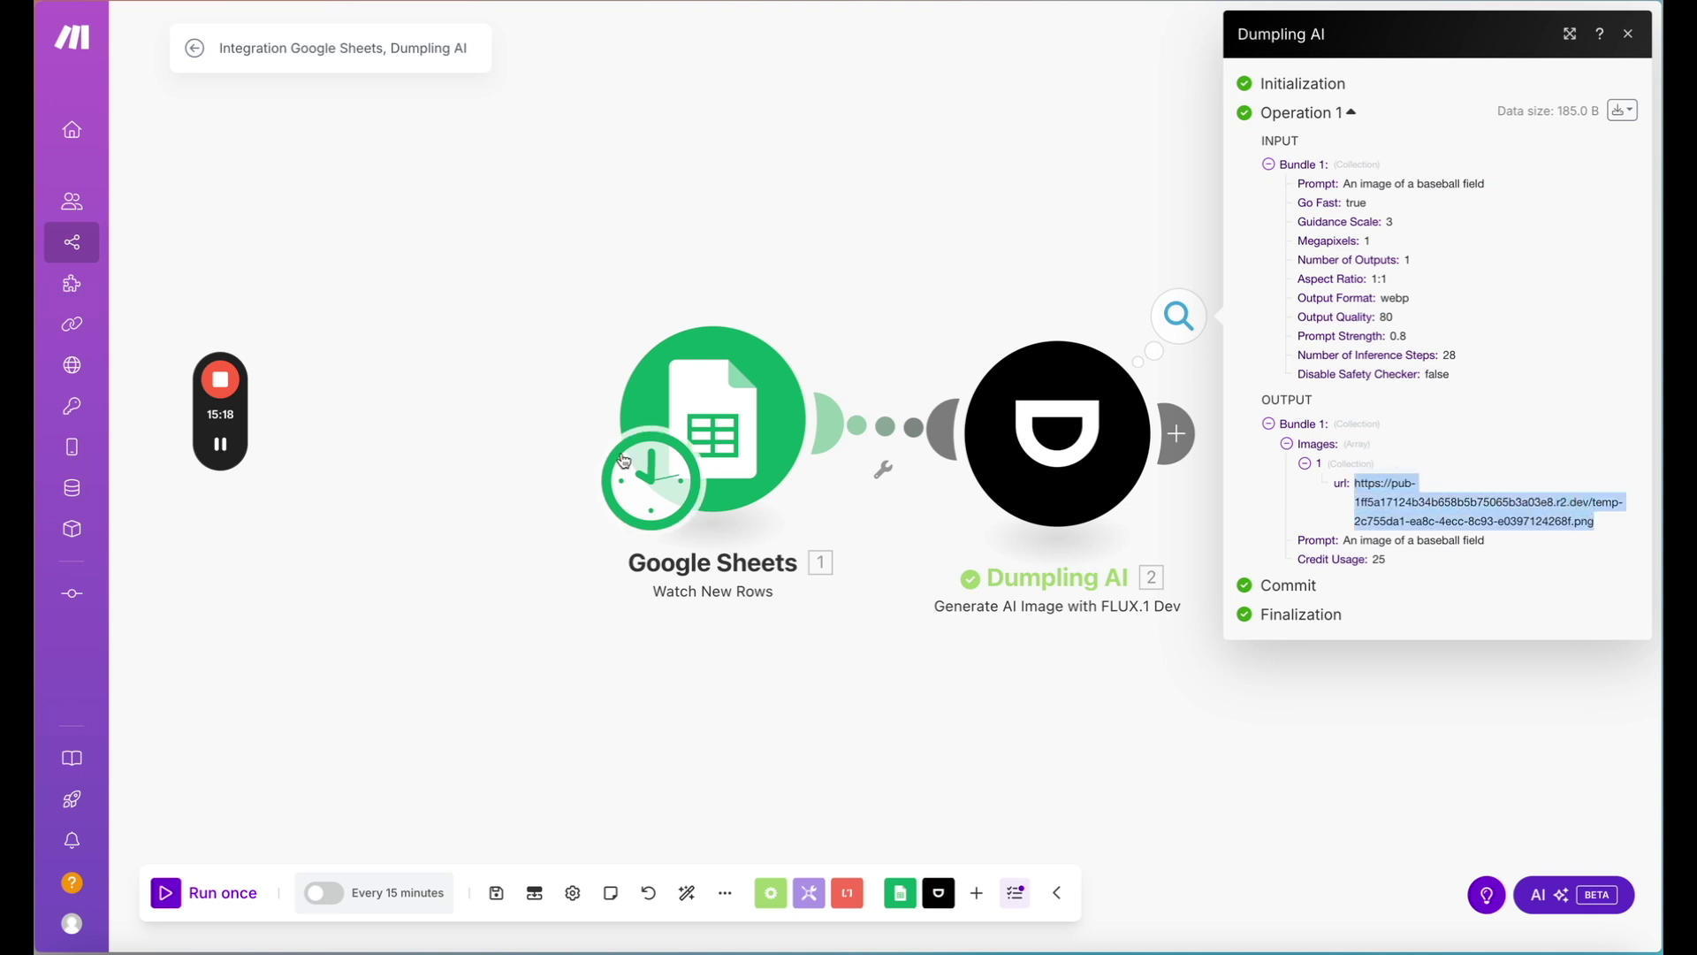
click(220, 444)
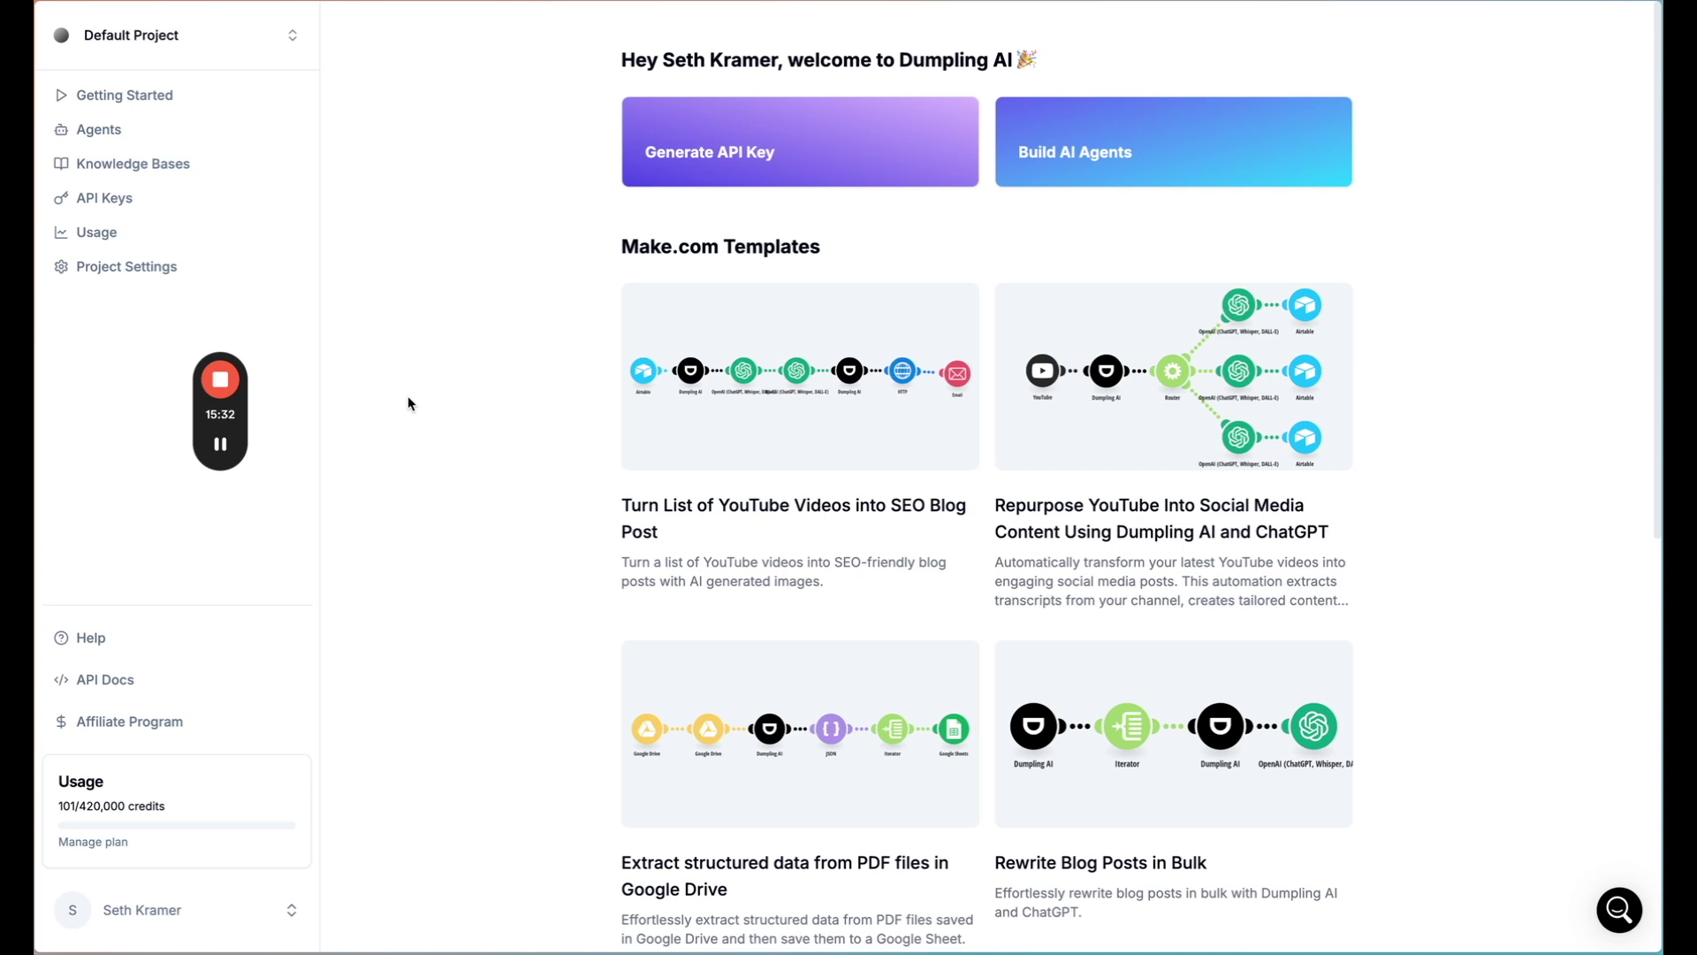
Open the My AI Agents page listing four agents, including Lead Research Agent, and scroll down.
click(92, 132)
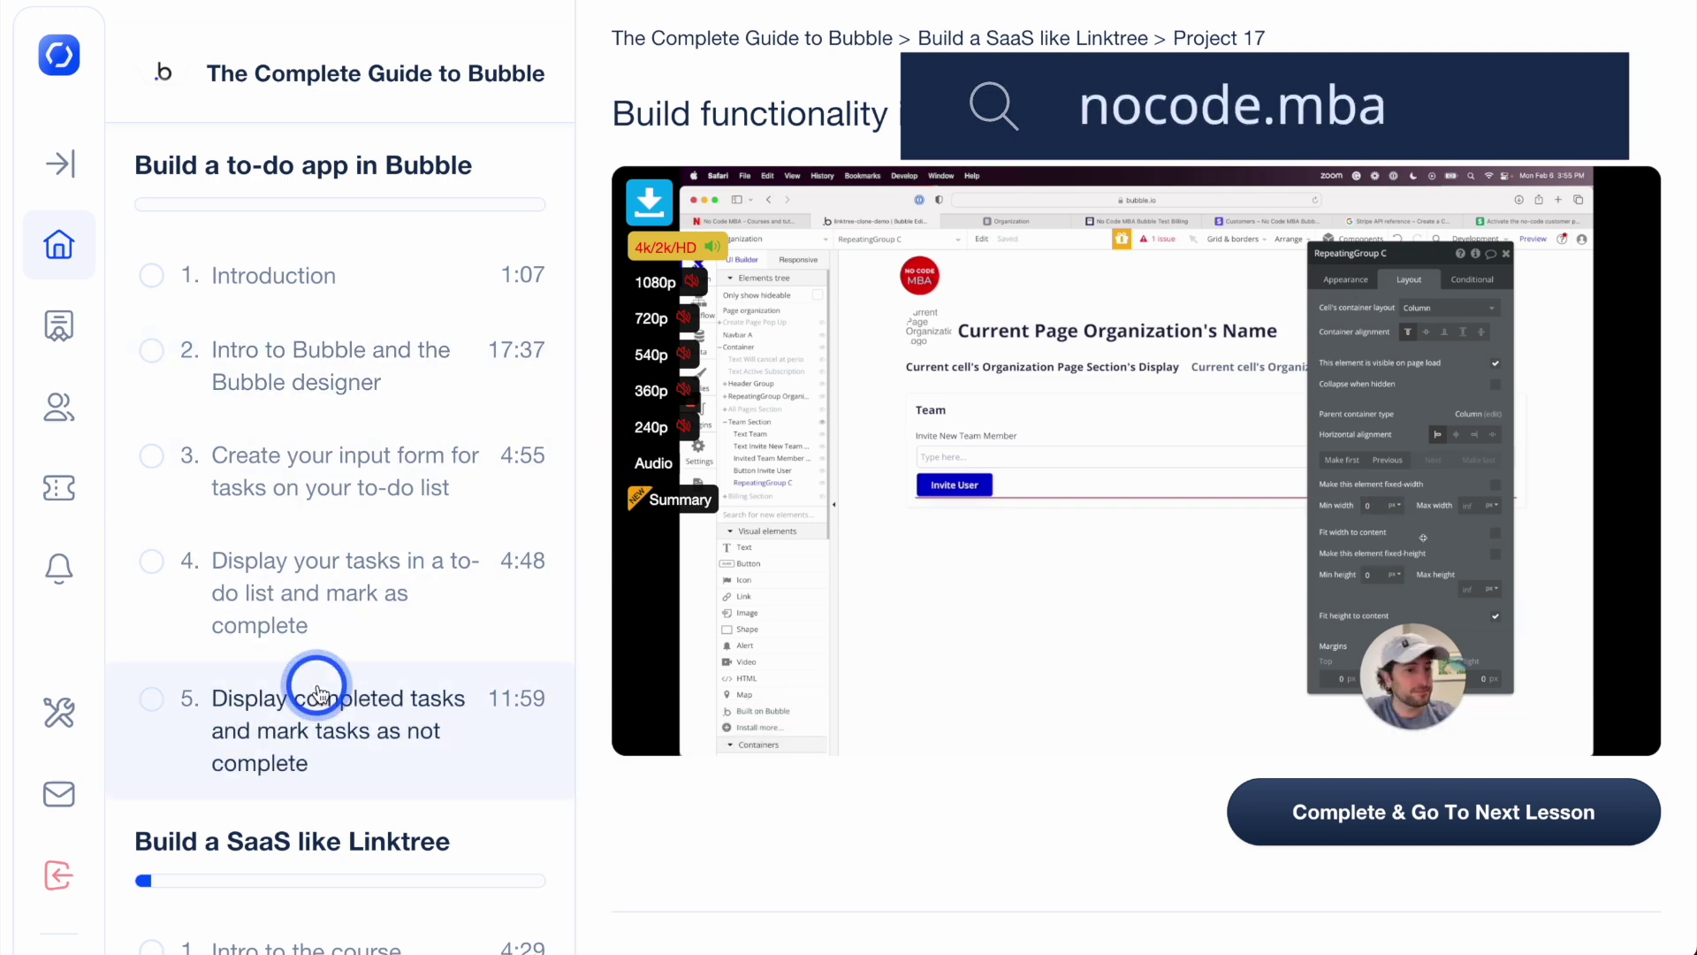
scroll(316, 689, down, 1)
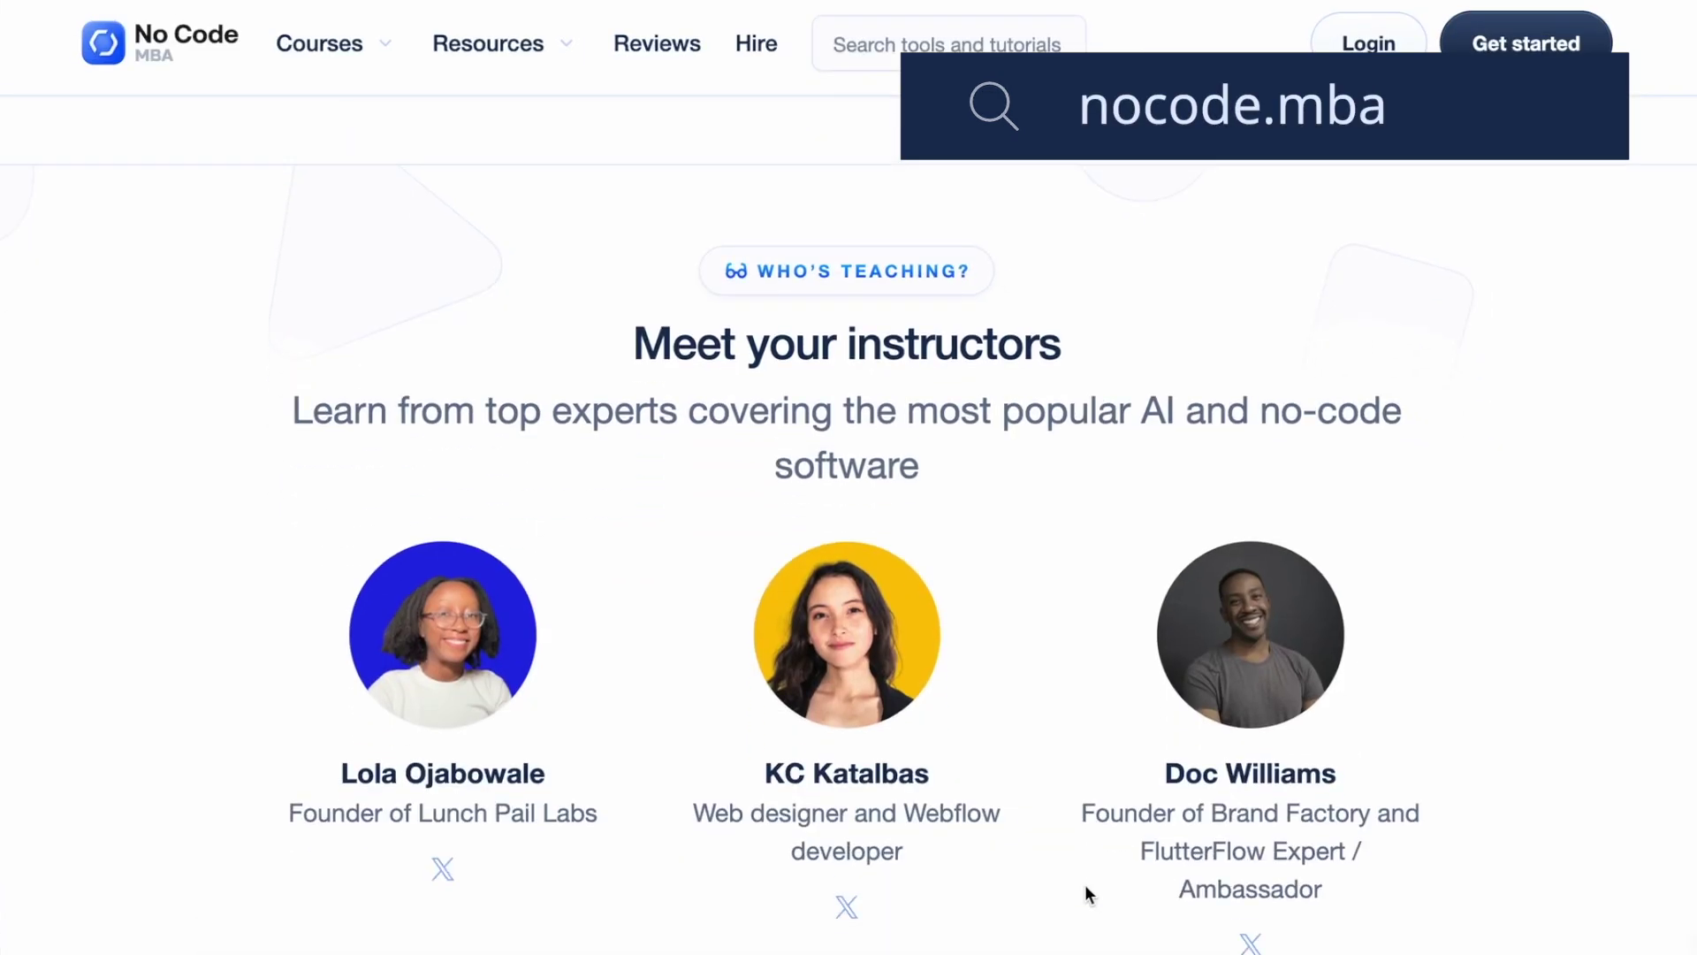
scroll(1087, 893, down, 3)
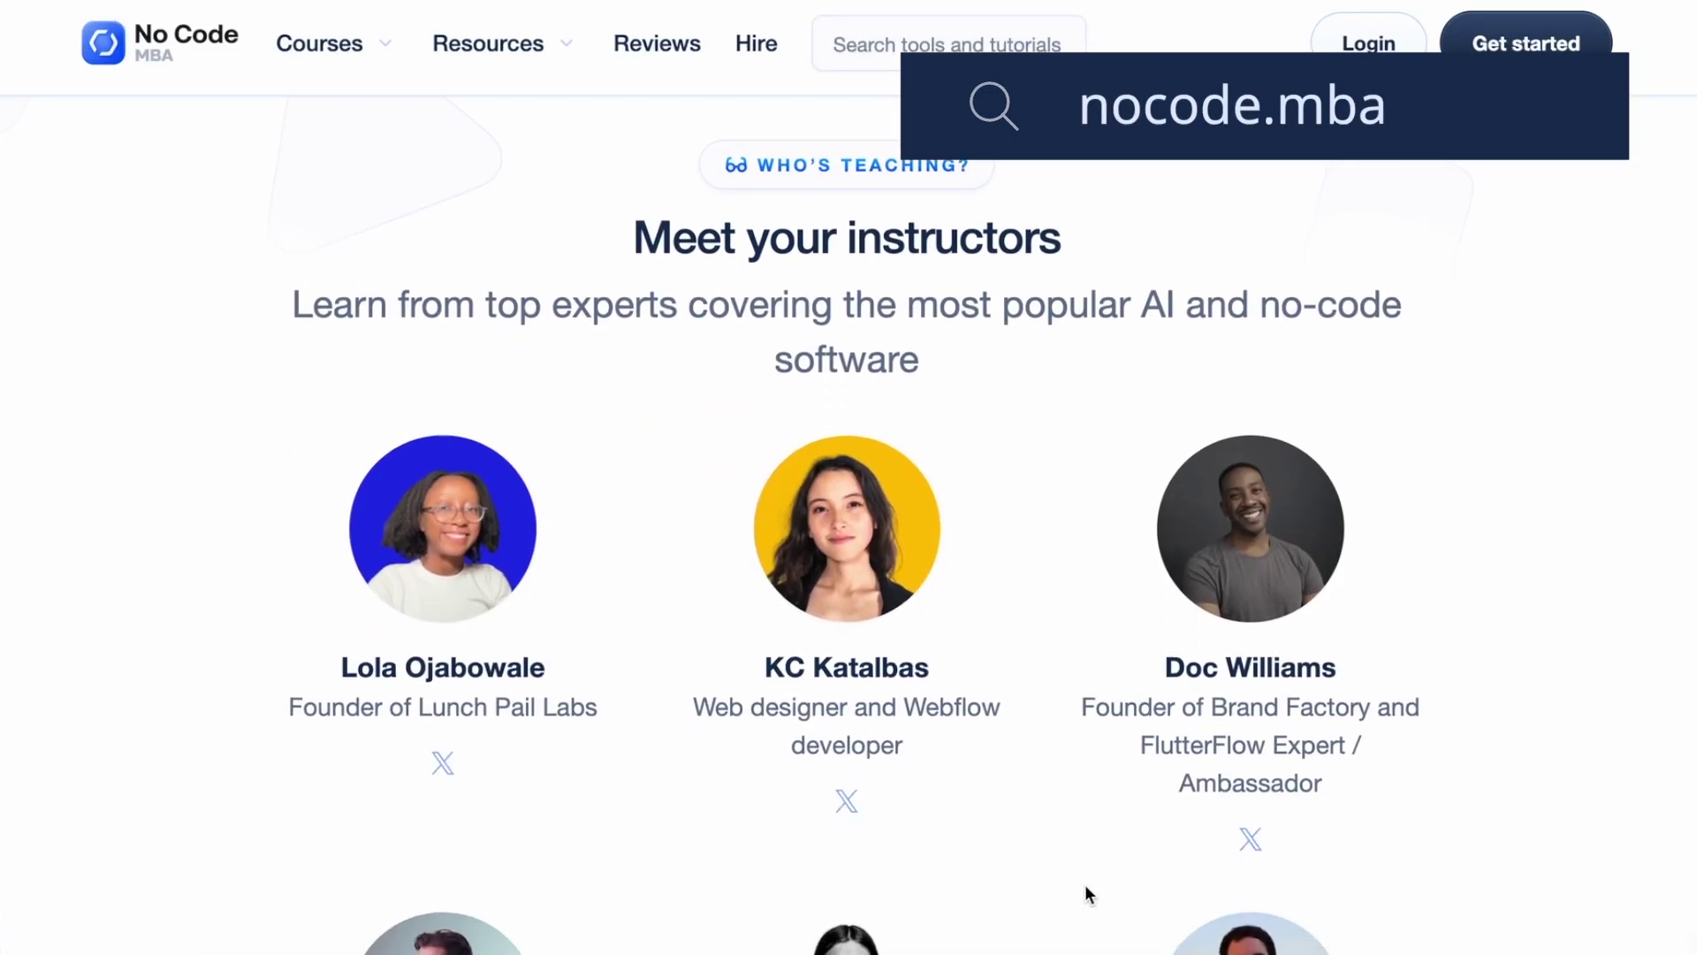
scroll(1084, 884, down, 5)
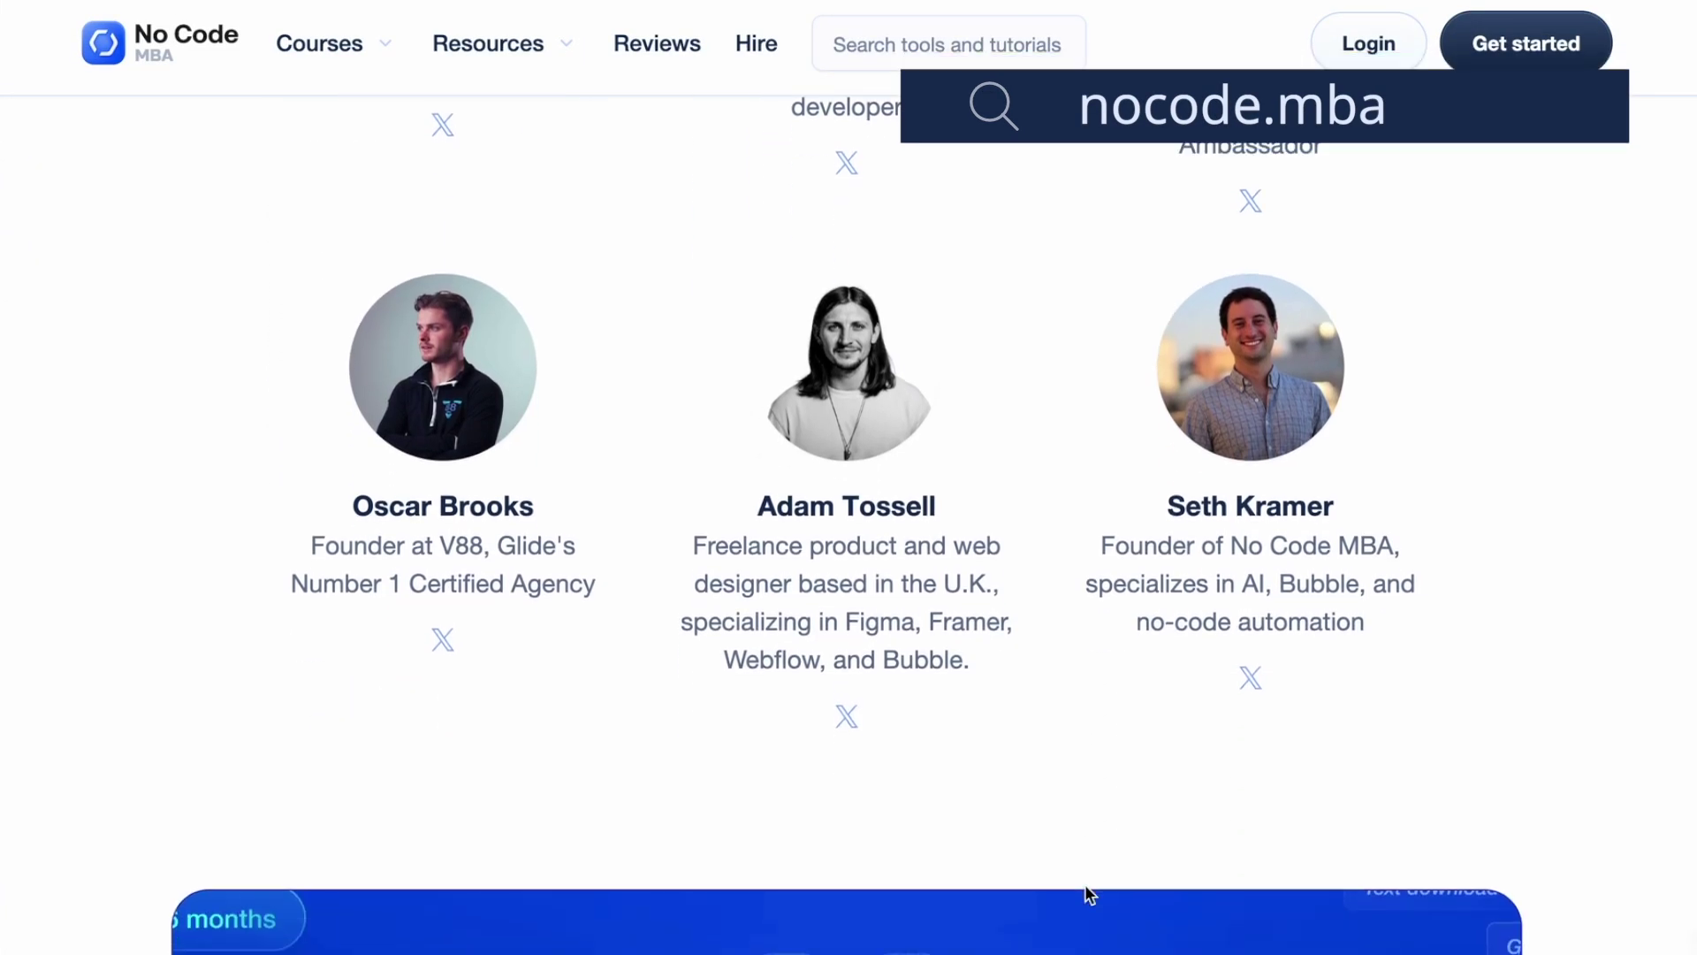